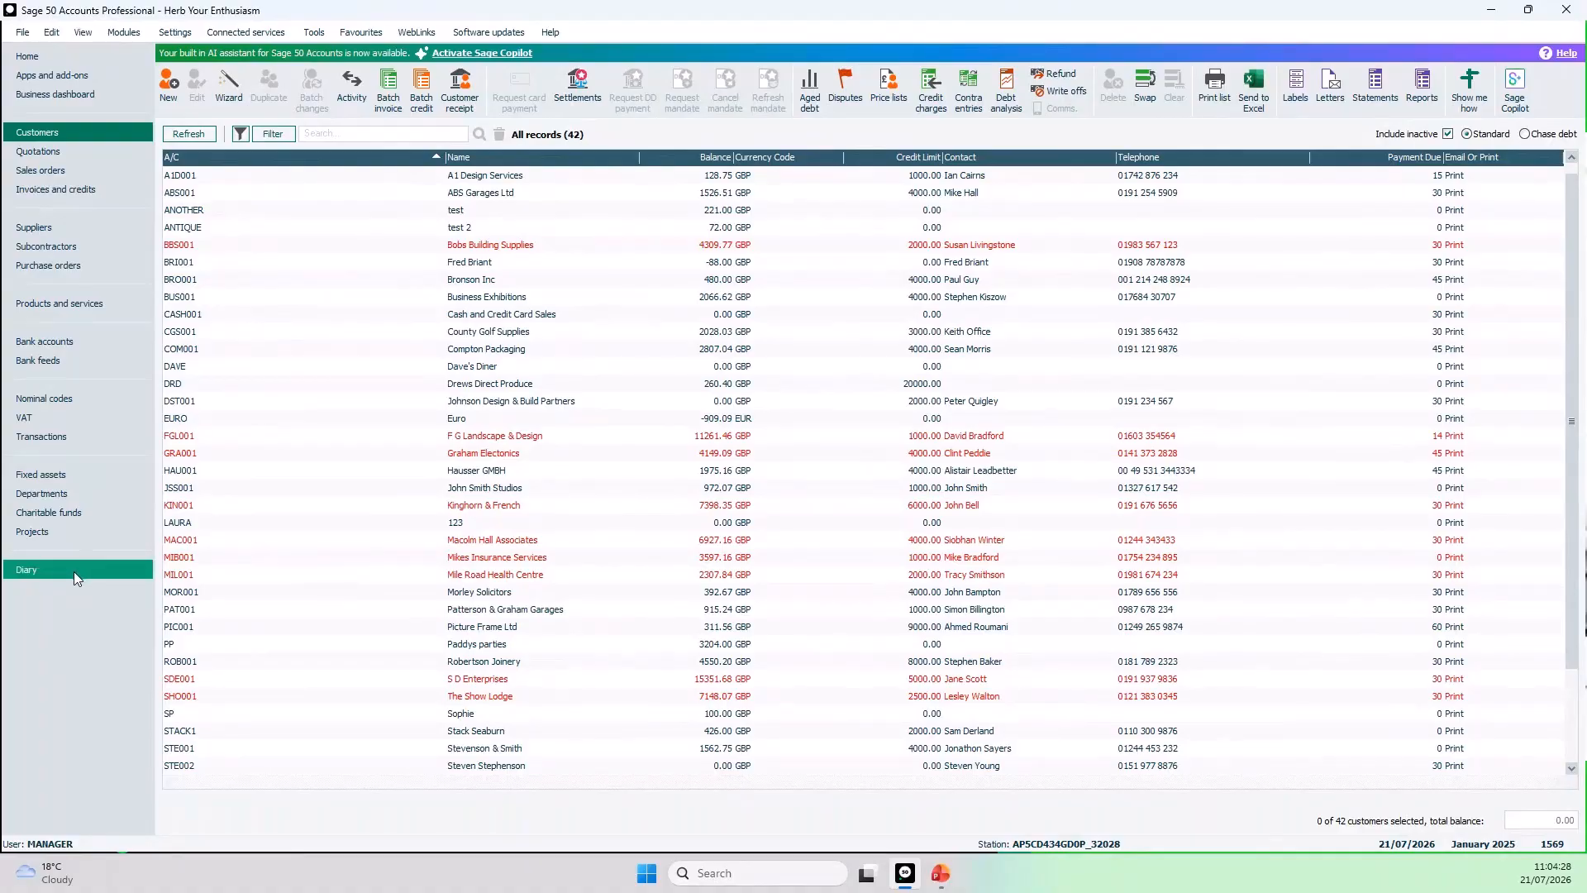
Hide the Diary, Projects and Charitable funds modules from the navigation list
{"action": "right_click", "coordinate": [46, 616]}
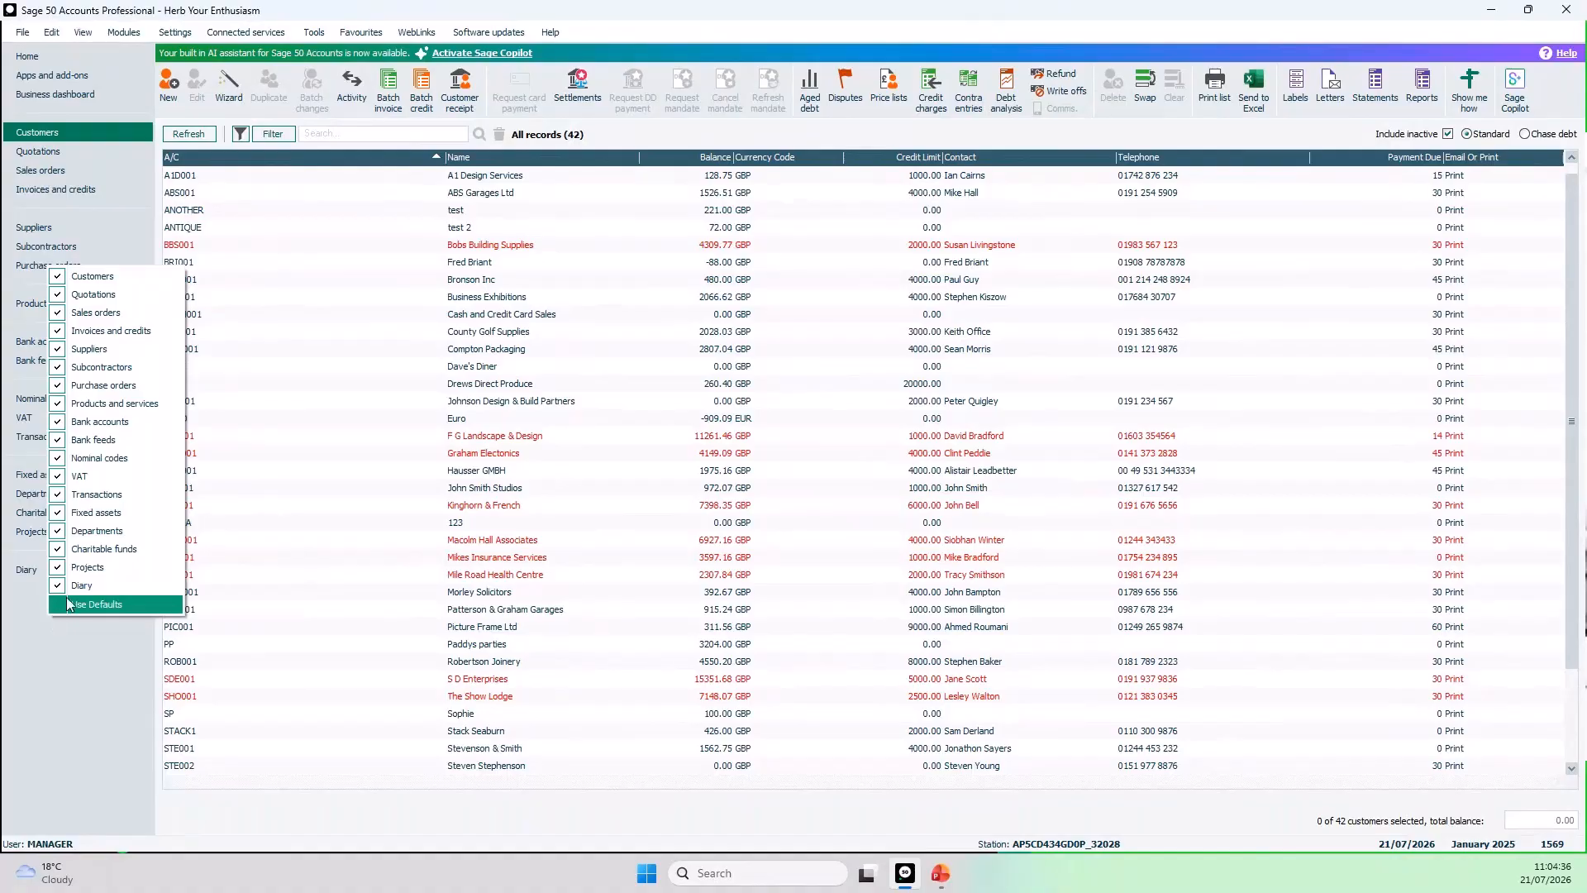
{"action": "left_click", "coordinate": [56, 587]}
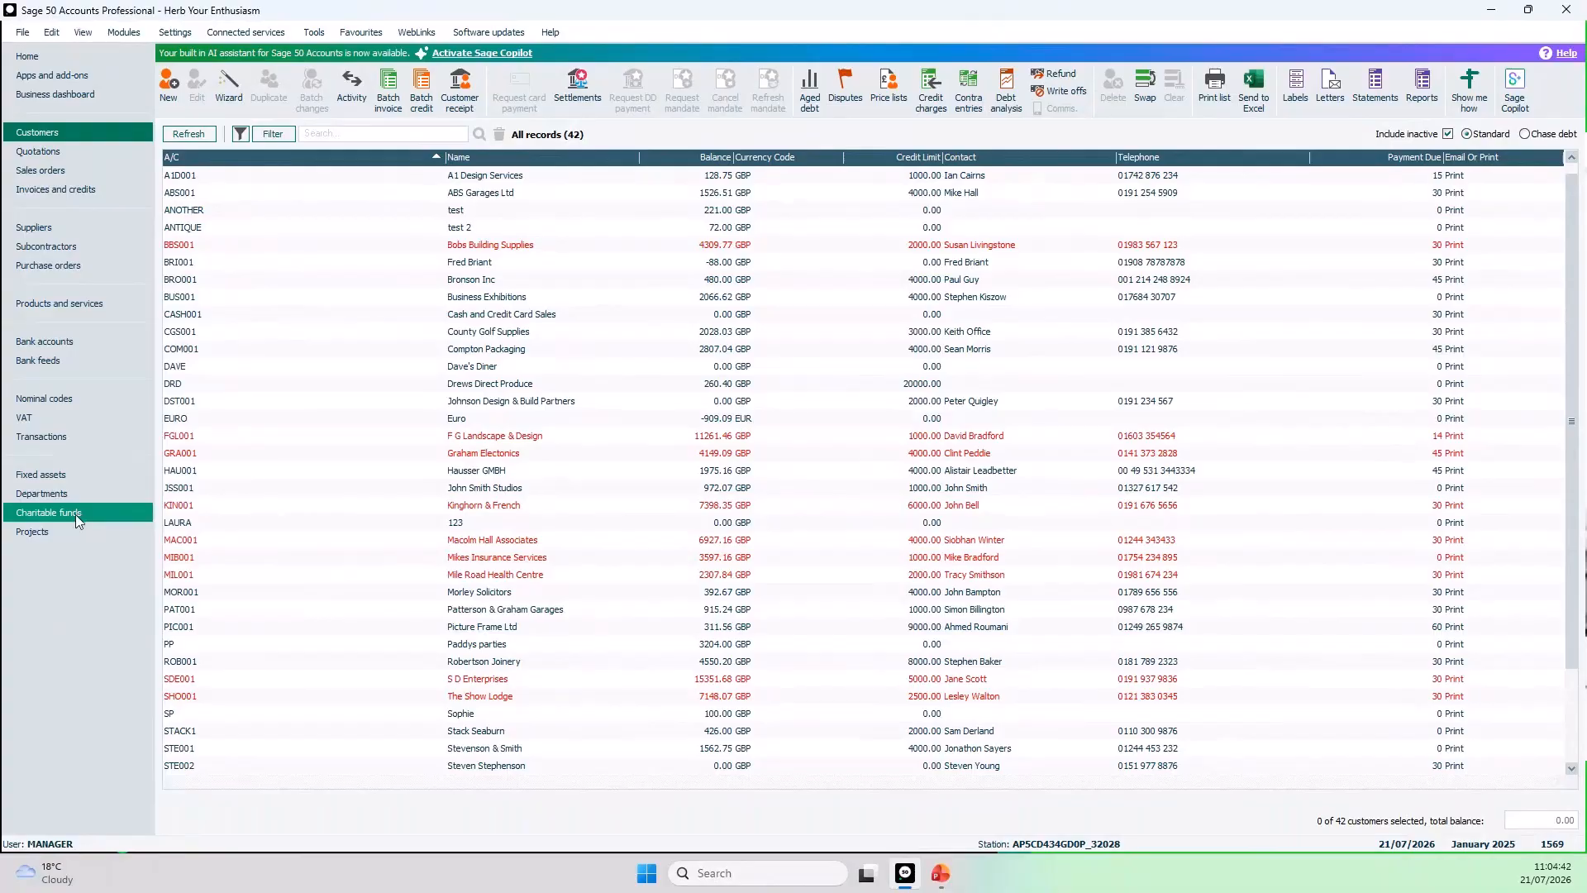
{"action": "right_click", "coordinate": [61, 596]}
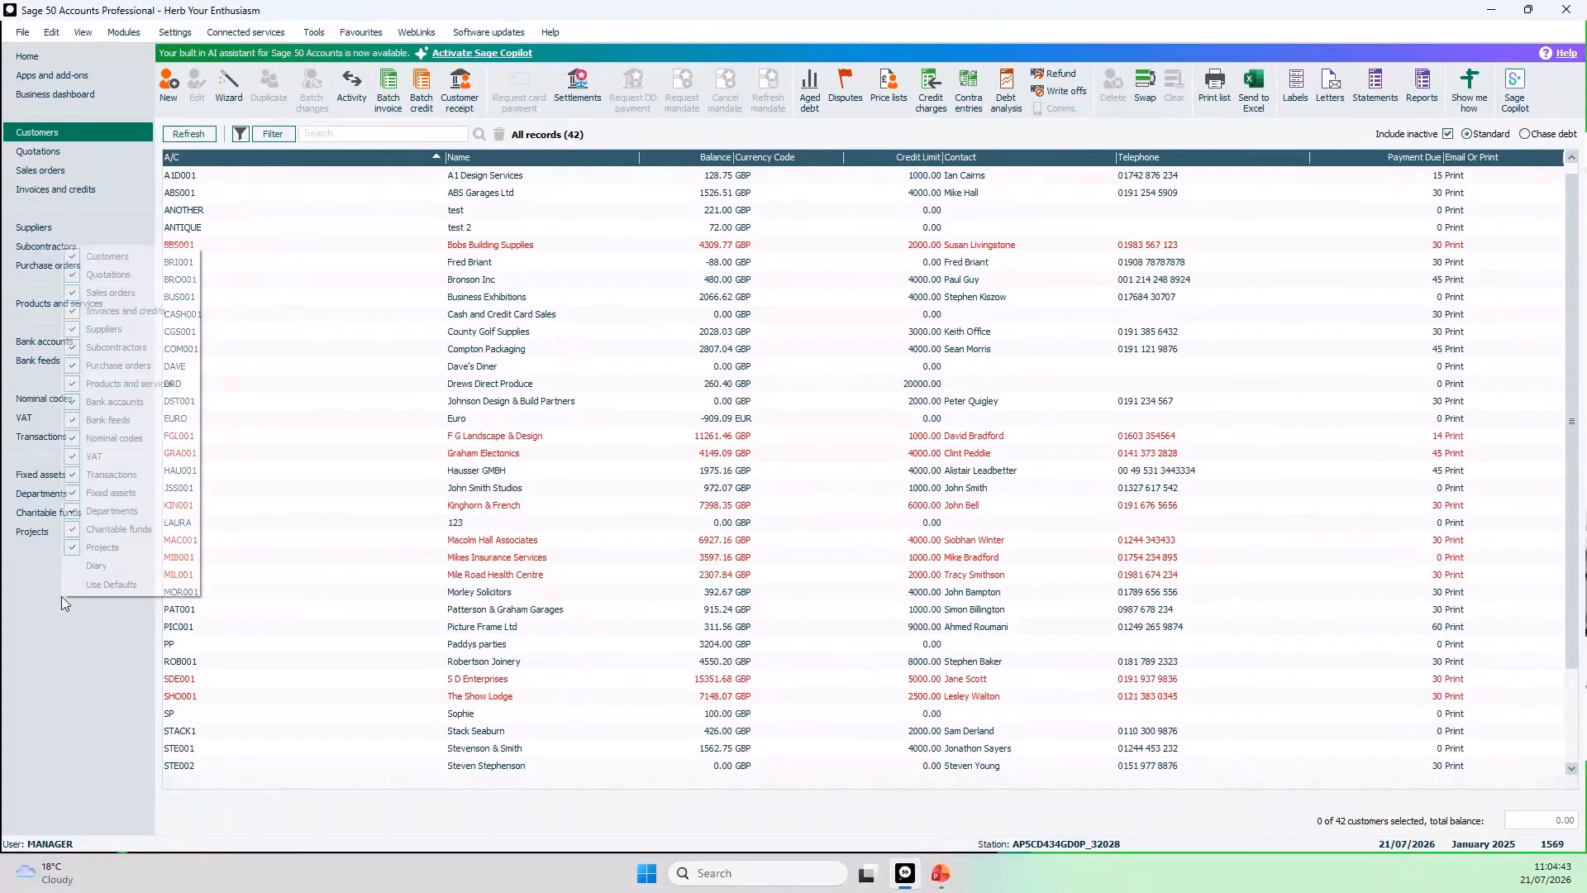
{"action": "left_click", "coordinate": [73, 547]}
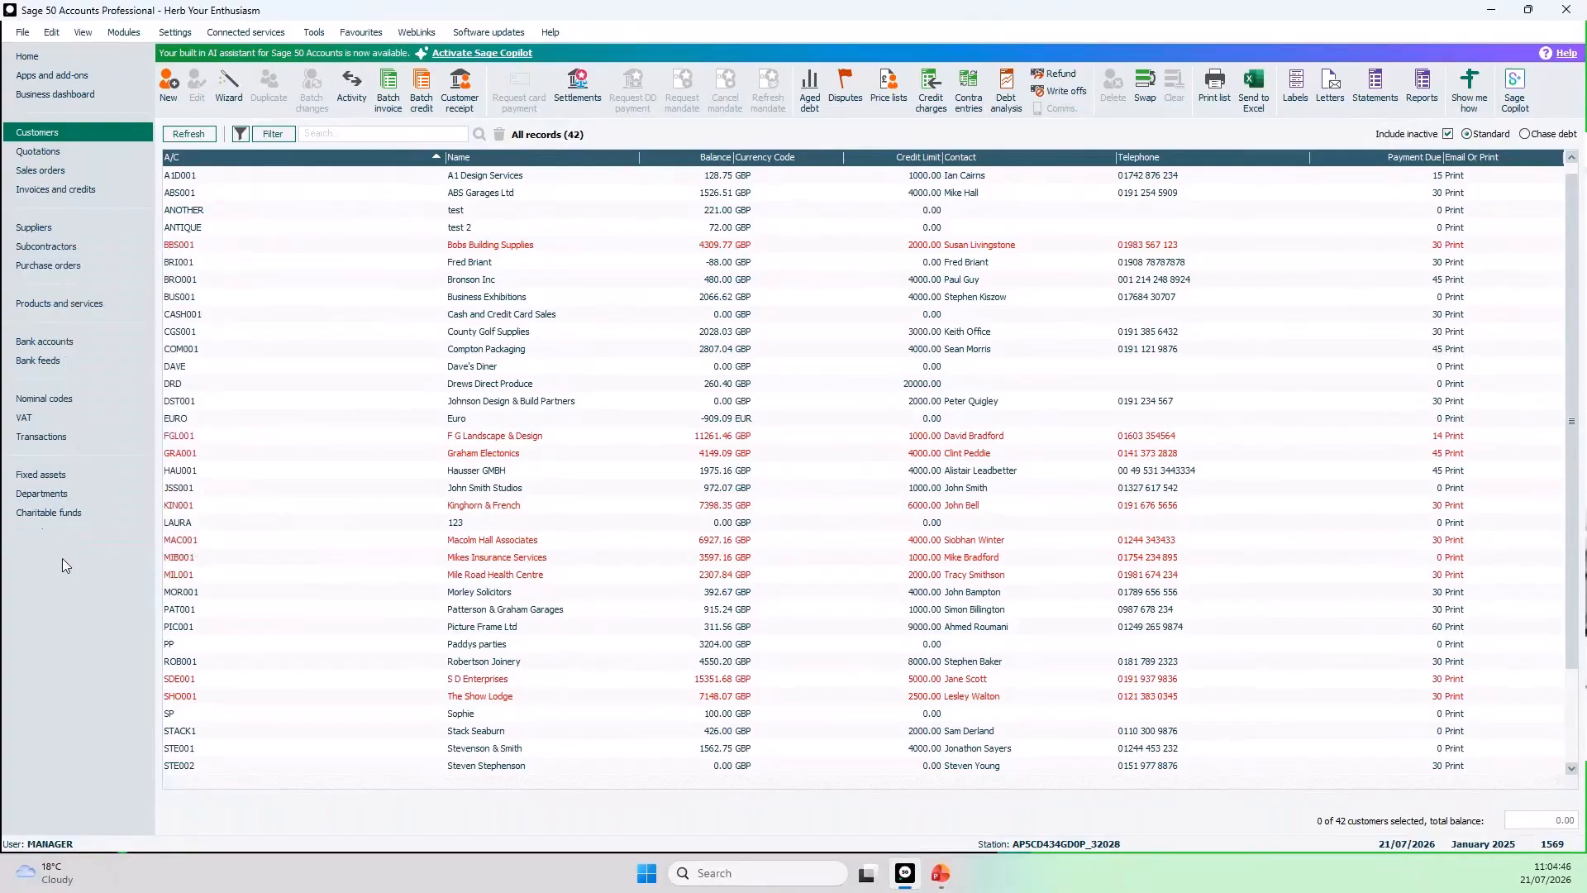
{"action": "right_click", "coordinate": [62, 560]}
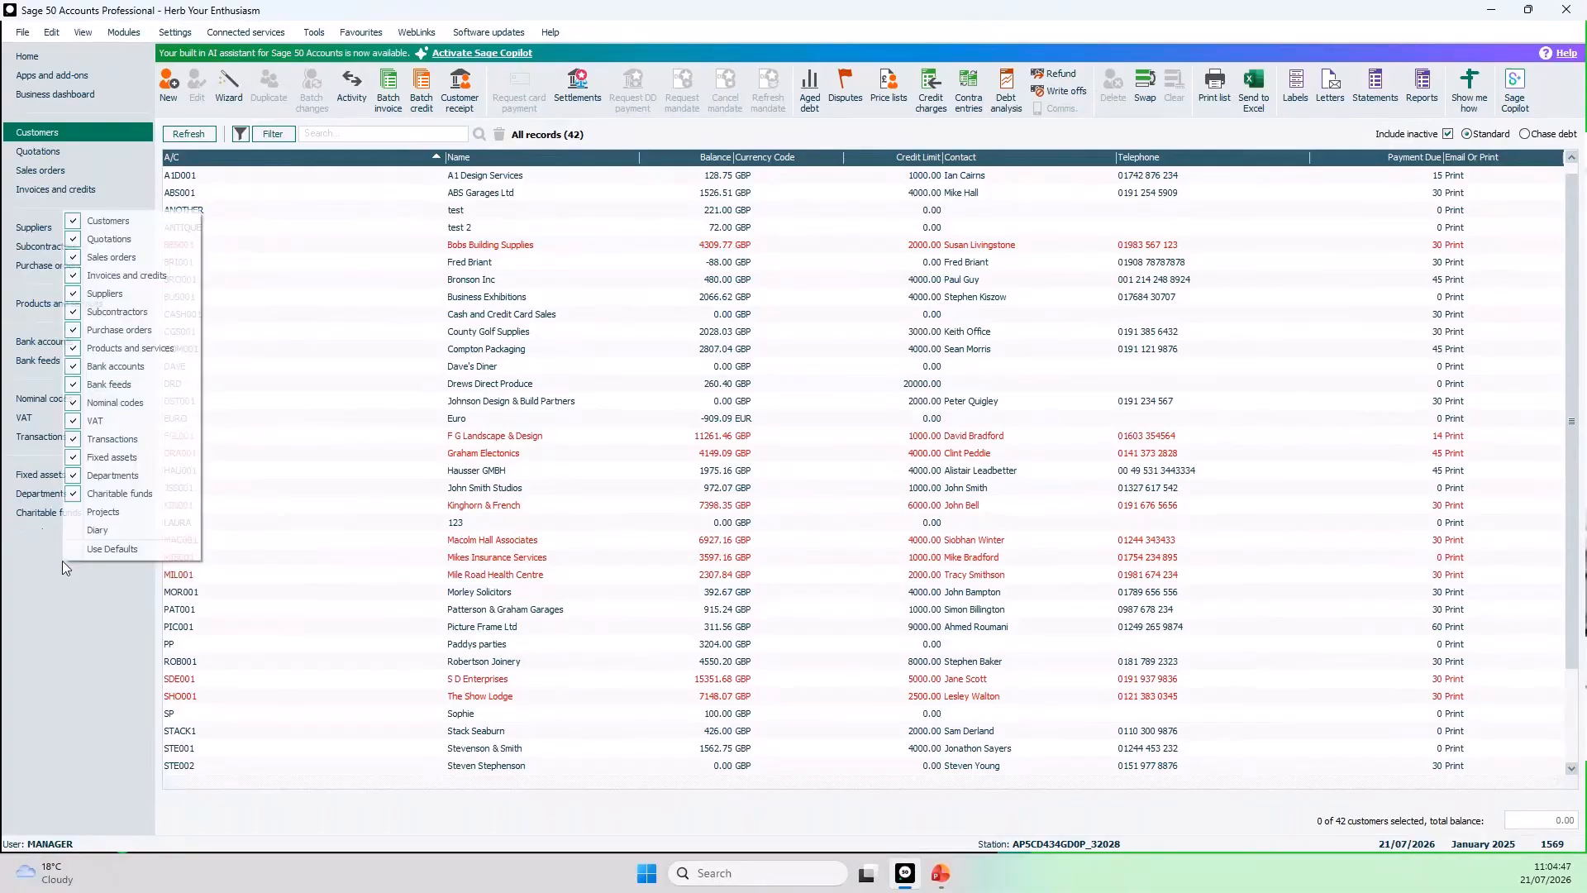
{"action": "left_click", "coordinate": [72, 496]}
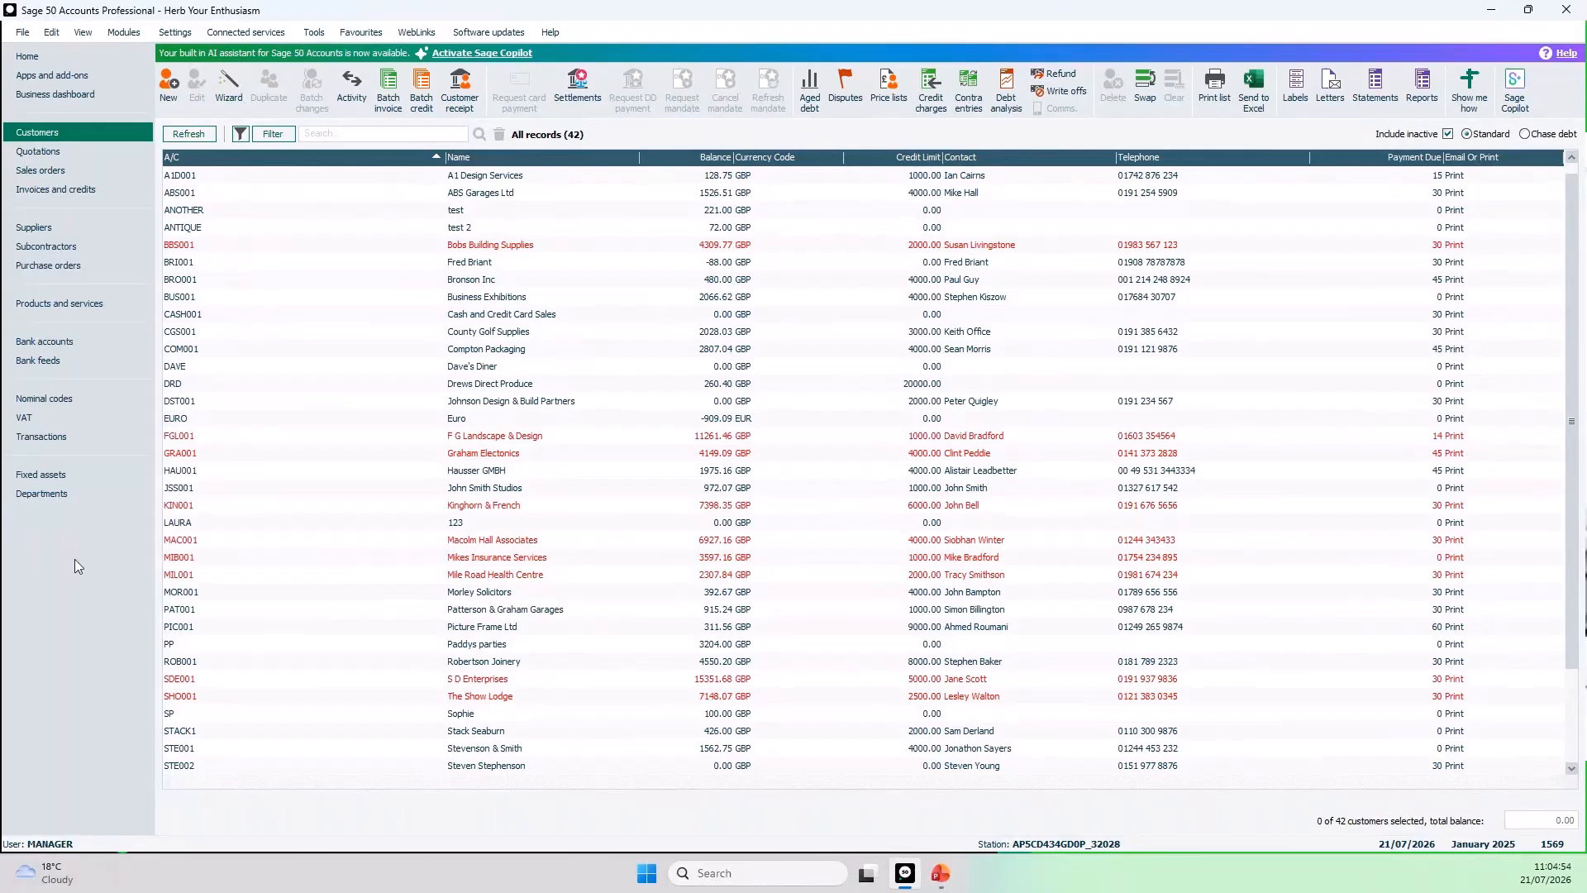
Show Charitable funds in the navigation list again and reset the list to its default modules
{"action": "right_click", "coordinate": [38, 541]}
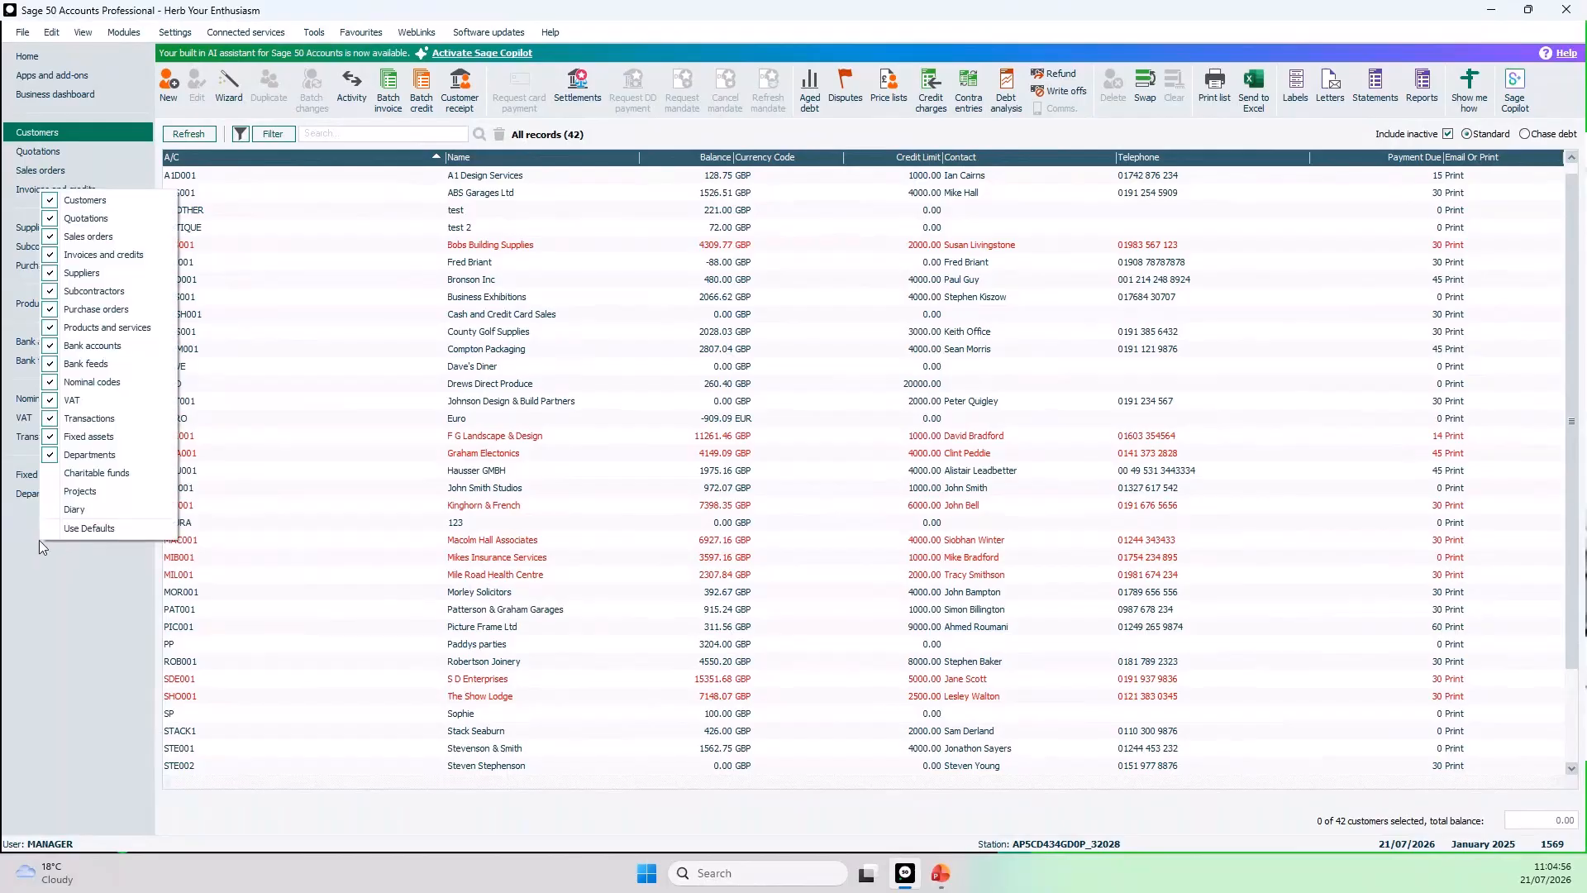
{"action": "left_click", "coordinate": [49, 476]}
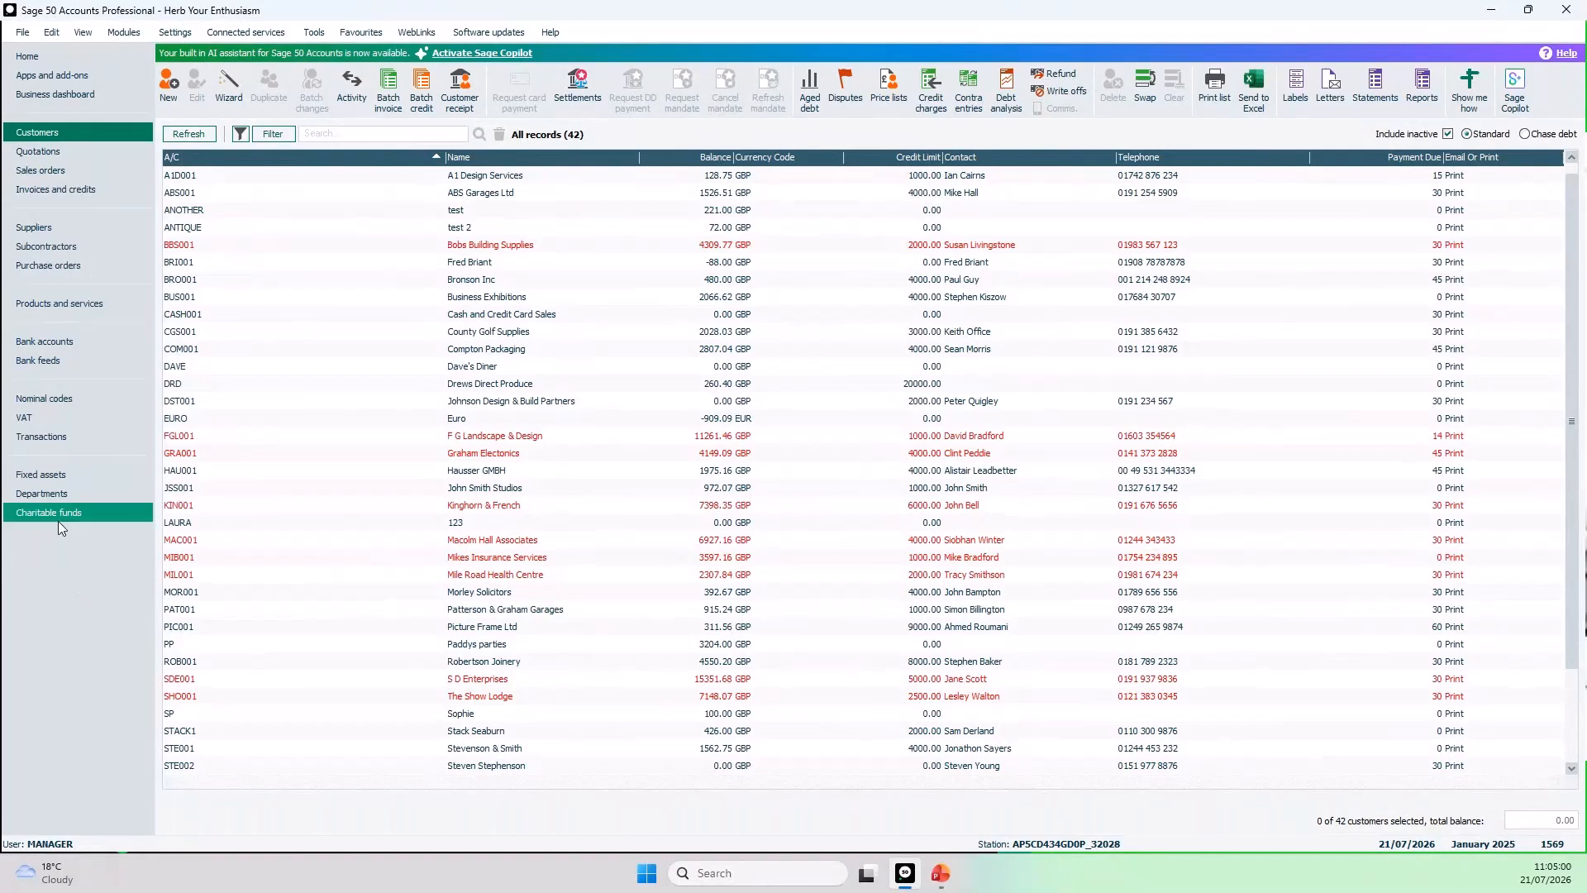
{"action": "right_click", "coordinate": [58, 552]}
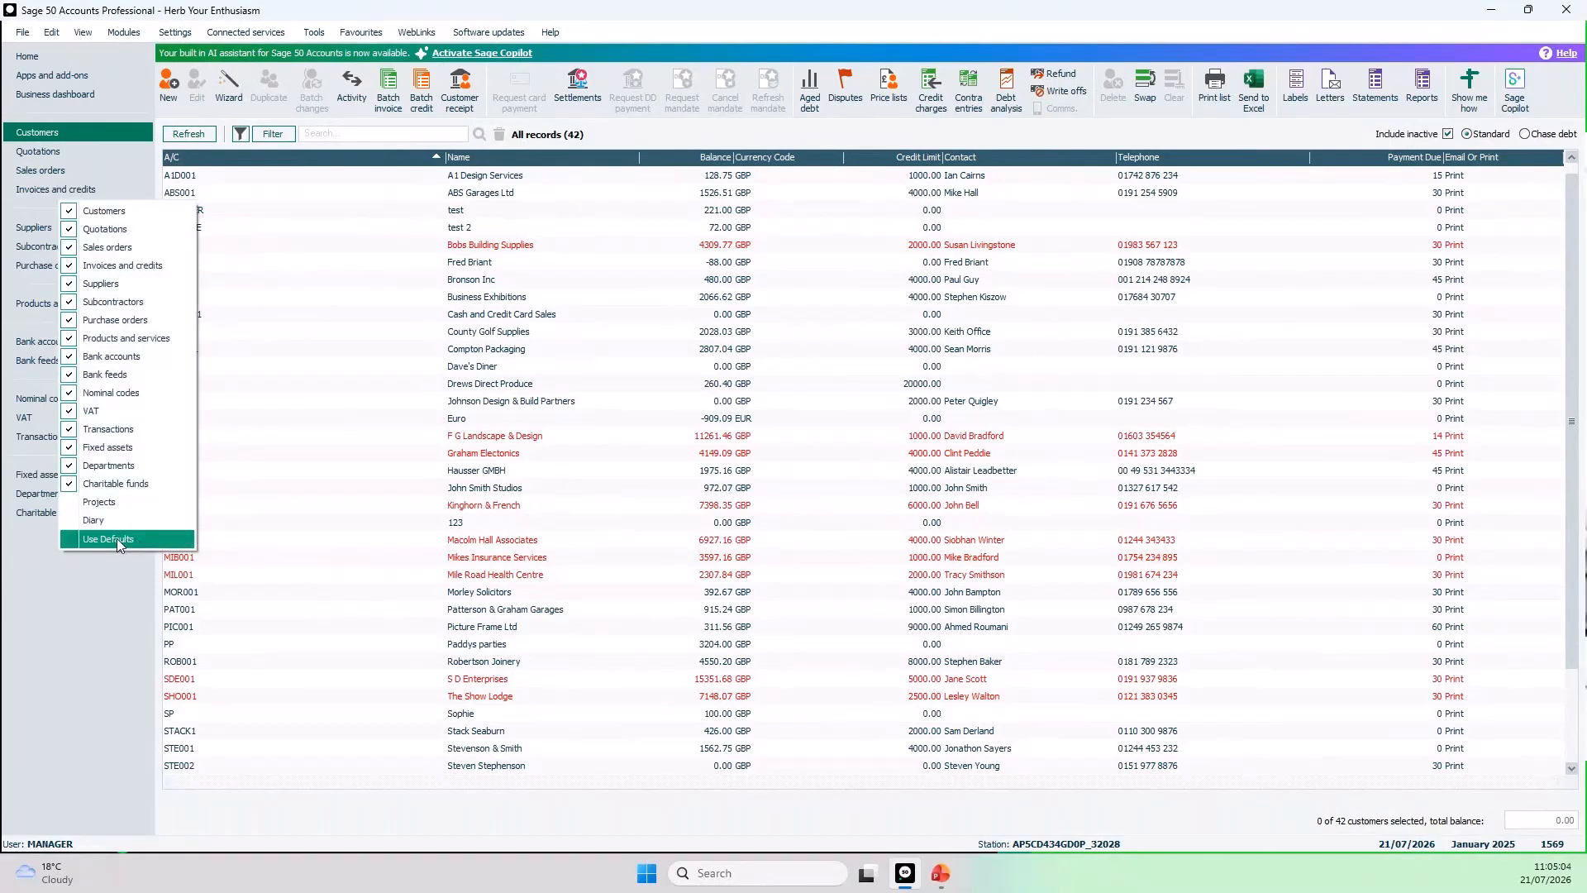
{"action": "left_click", "coordinate": [72, 539]}
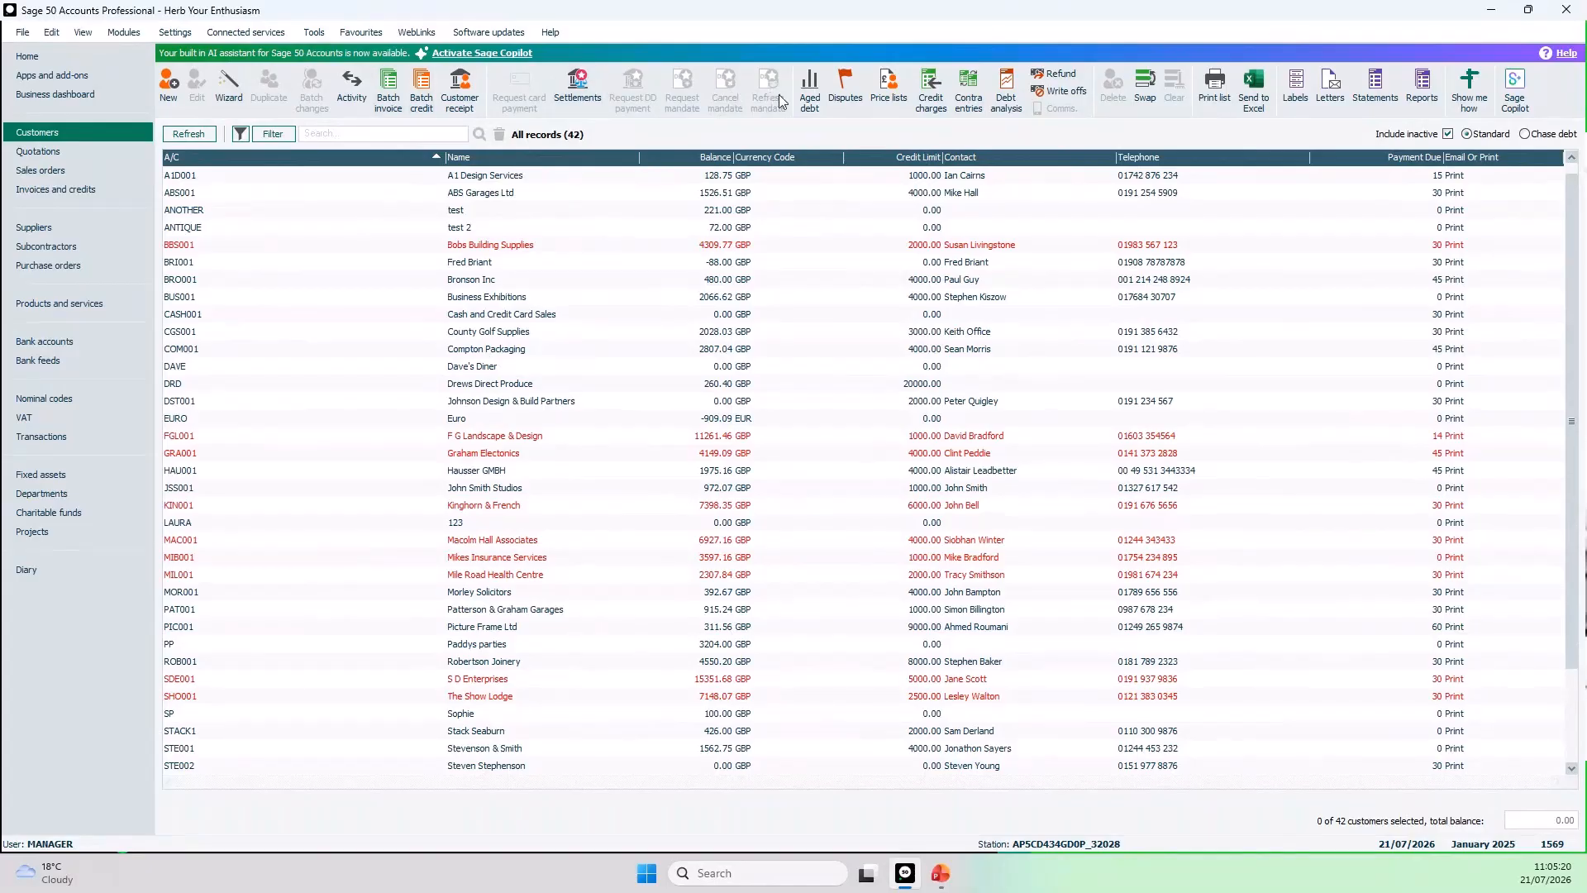
Select the A1 Design Services customer and hide Request mandate, Cancel mandate, Request DD payment, Refresh mandate and Settlements from the Customers toolbar
{"action": "left_click", "coordinate": [552, 177]}
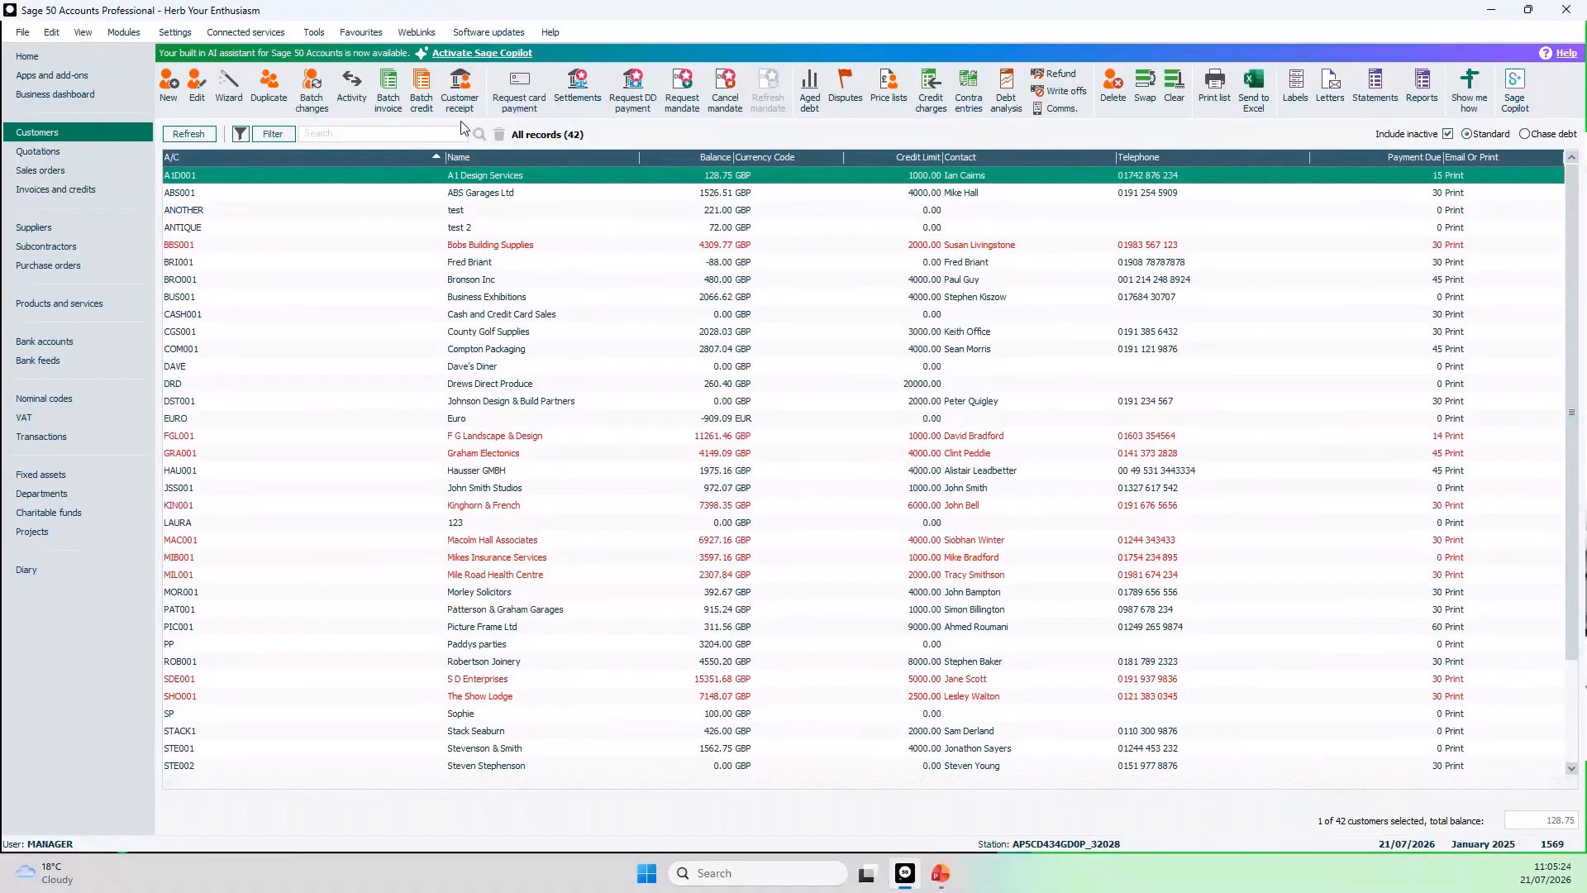
{"action": "right_click", "coordinate": [754, 97]}
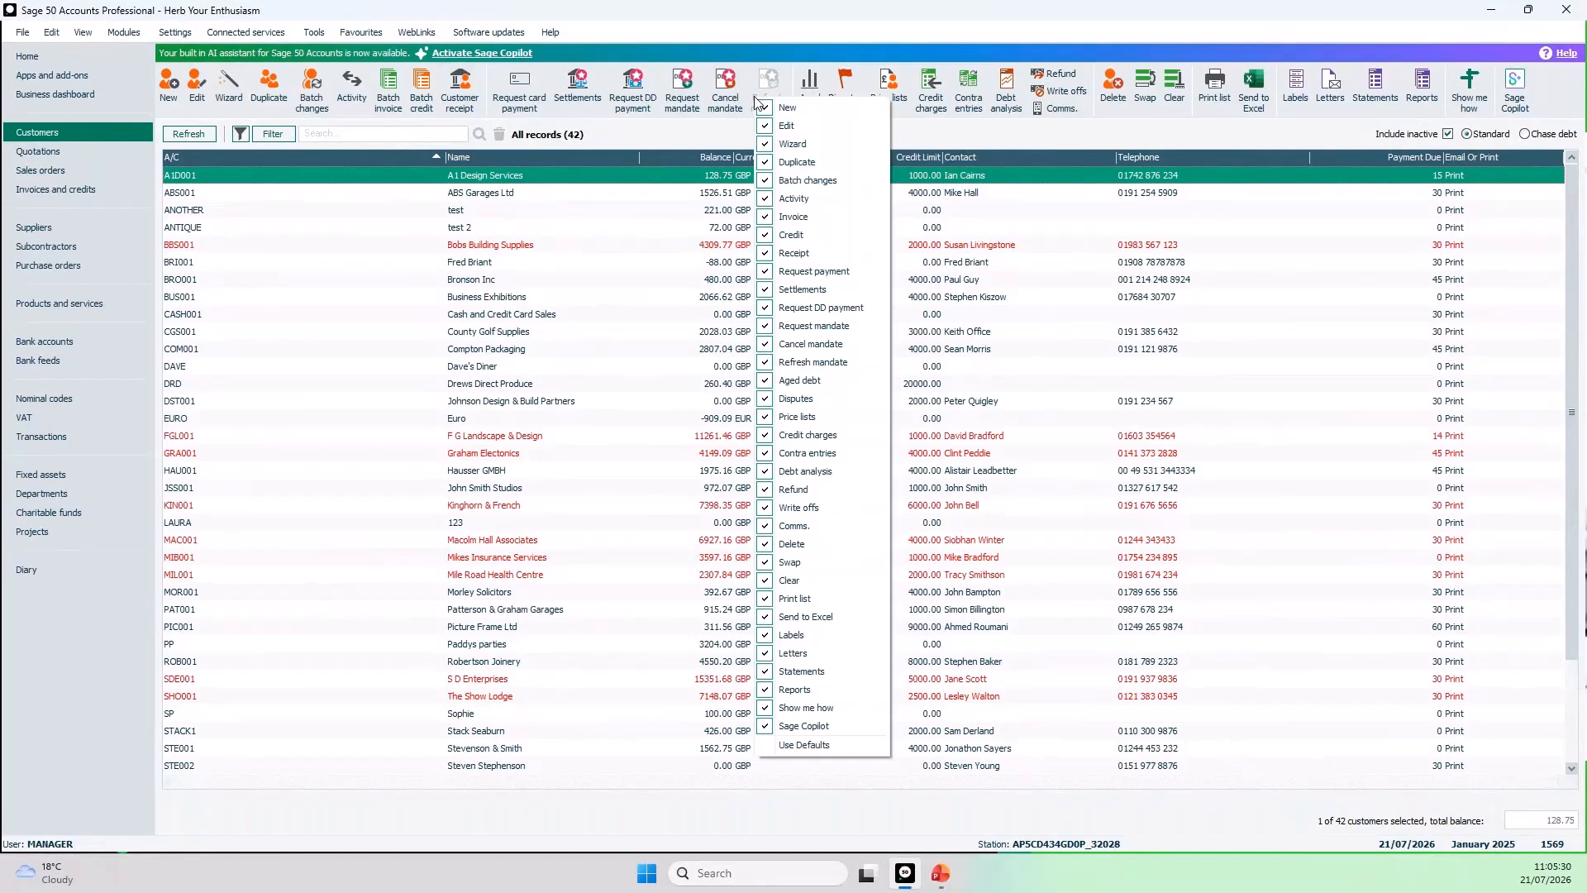
{"action": "left_click", "coordinate": [772, 328]}
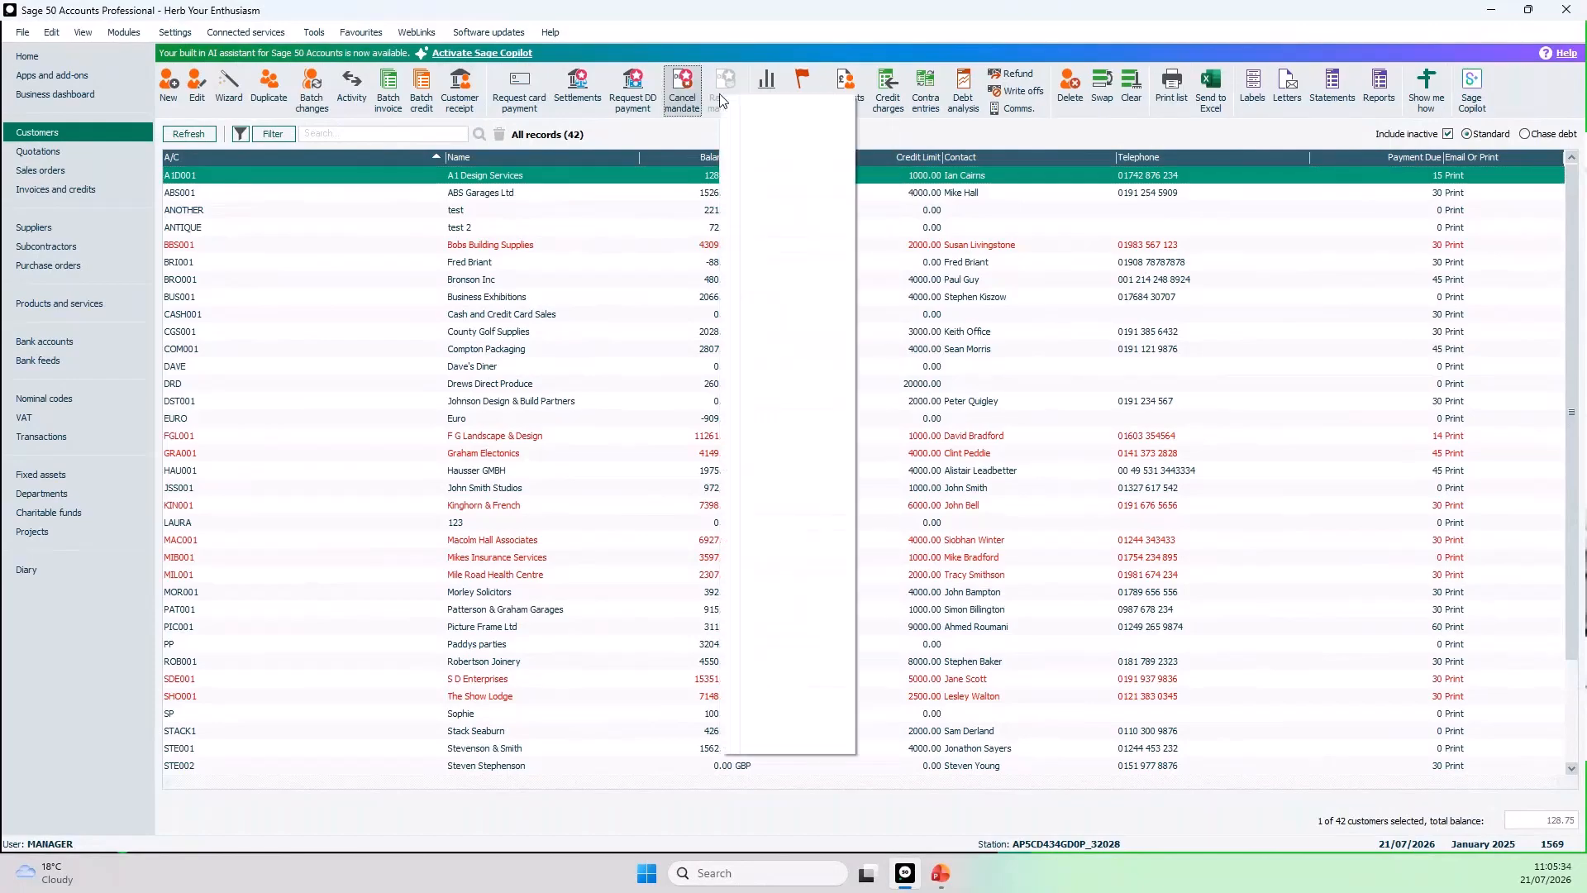
{"action": "left_click", "coordinate": [733, 345]}
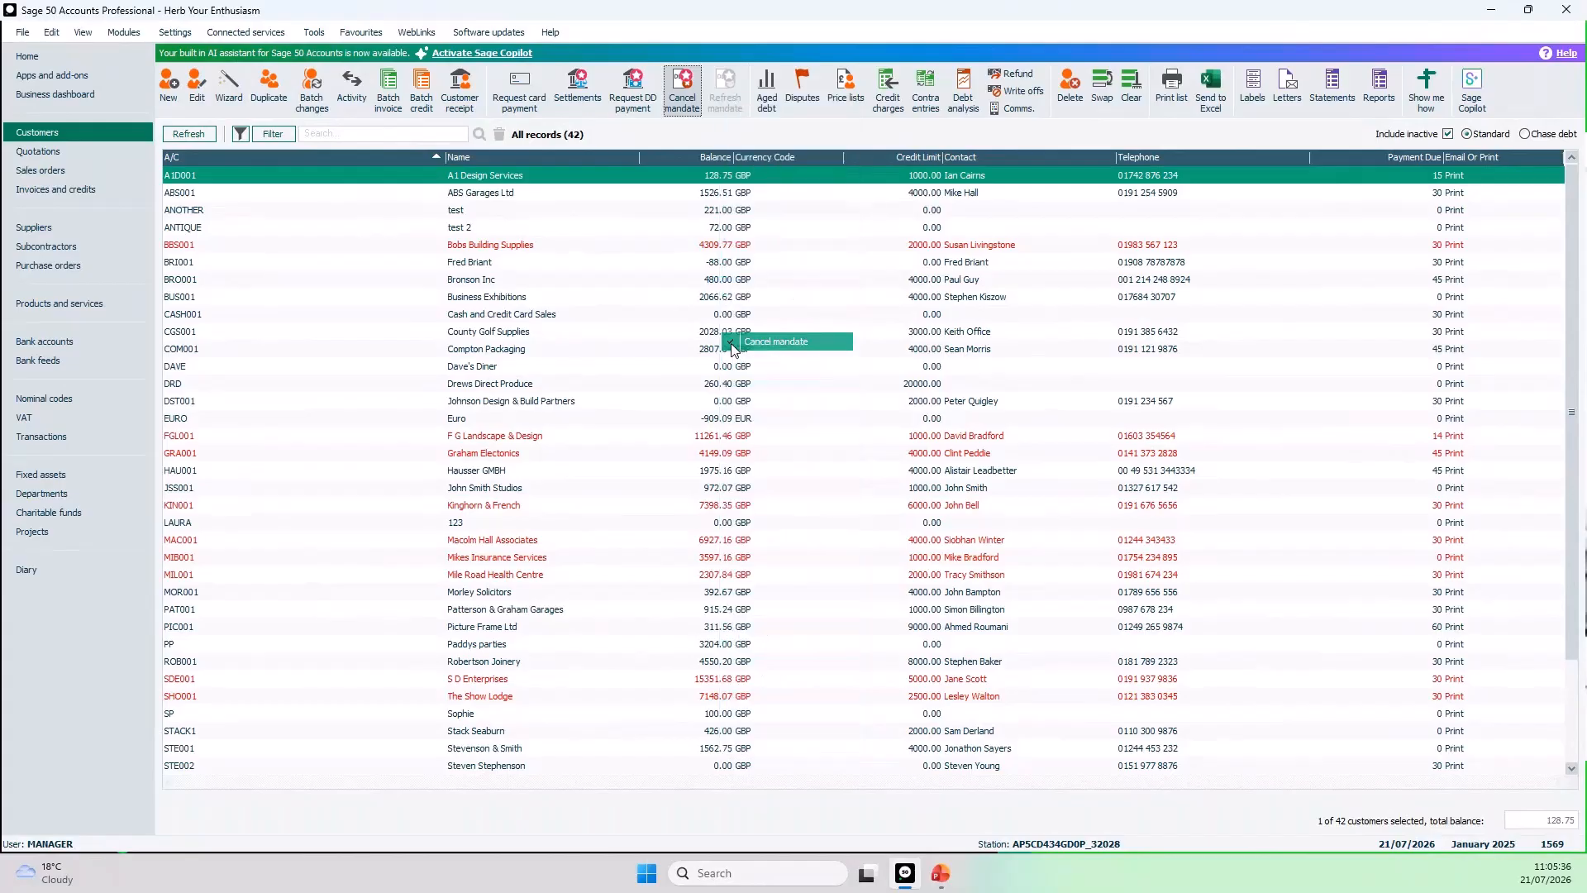
{"action": "right_click", "coordinate": [650, 100]}
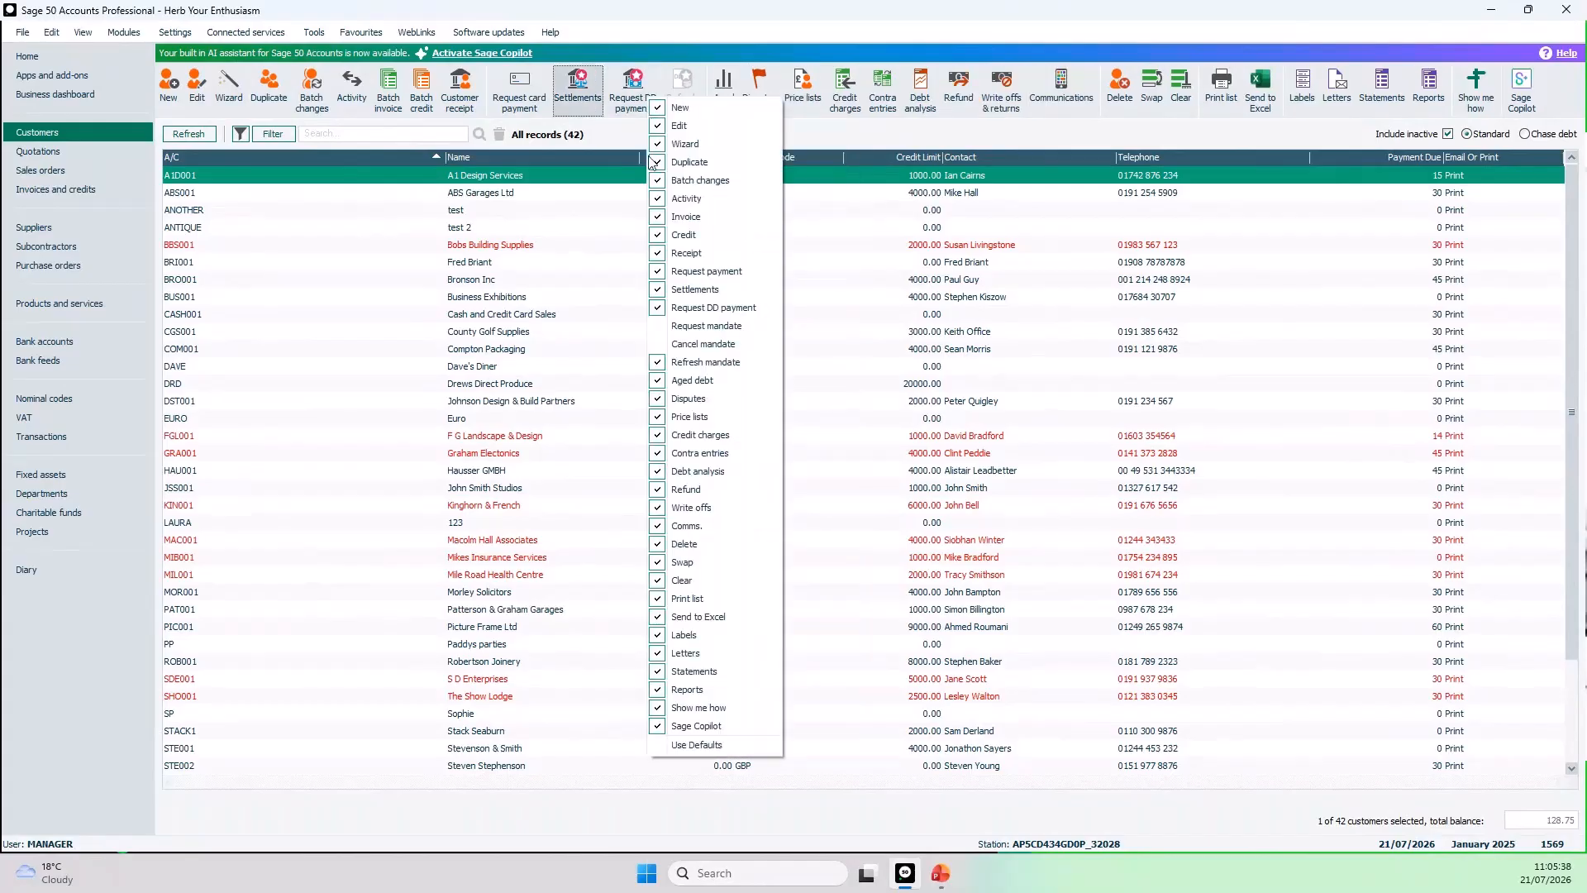
{"action": "left_click", "coordinate": [660, 307]}
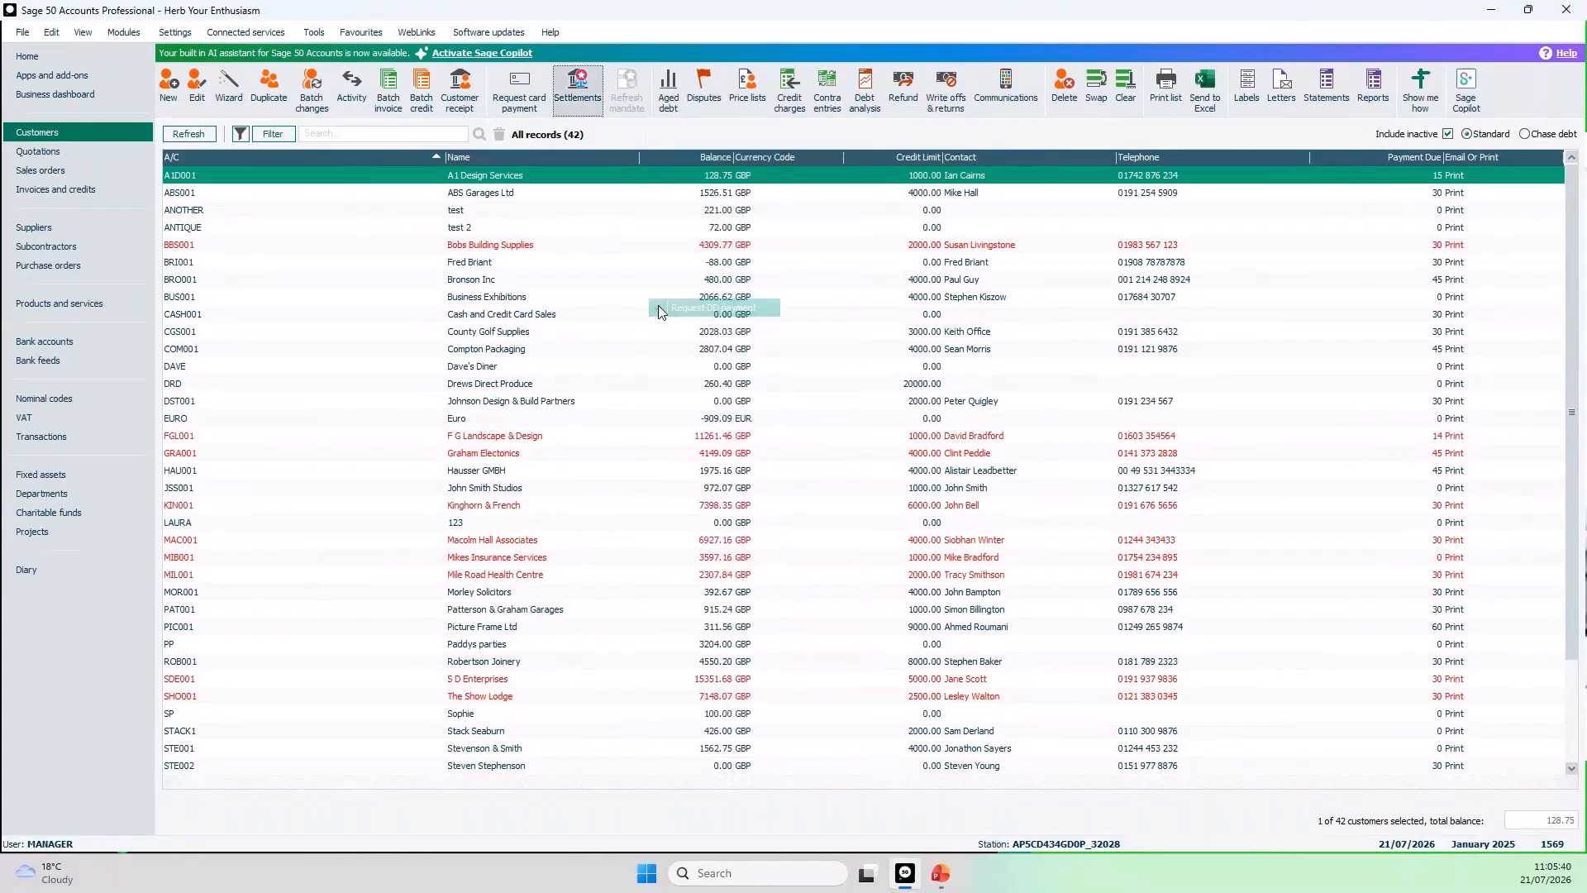
{"action": "right_click", "coordinate": [619, 103]}
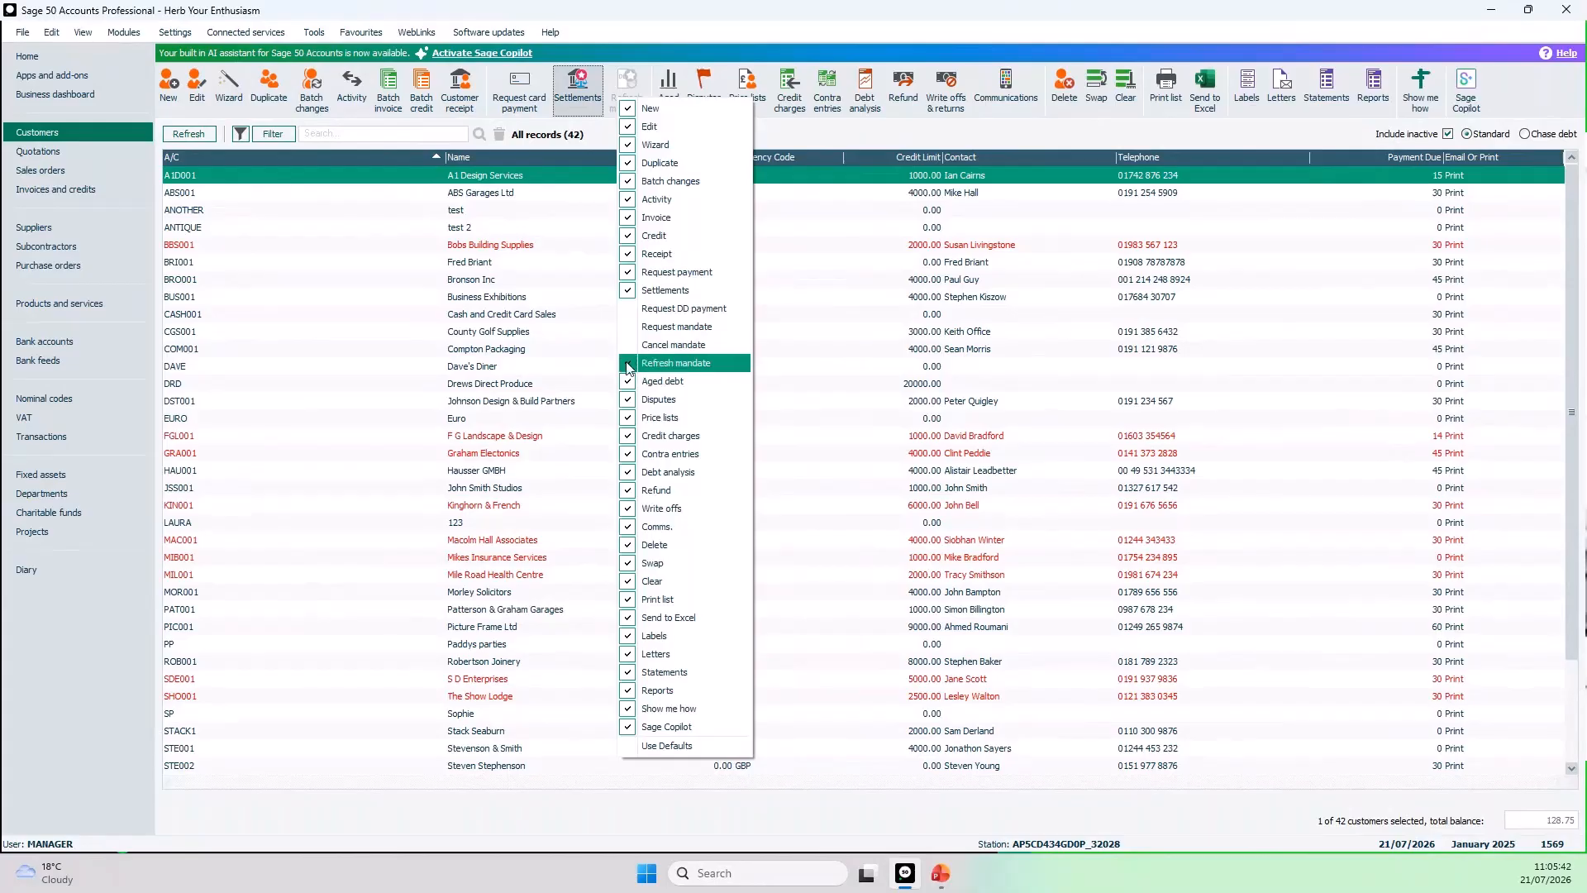
{"action": "left_click", "coordinate": [629, 364]}
{"action": "right_click", "coordinate": [645, 91]}
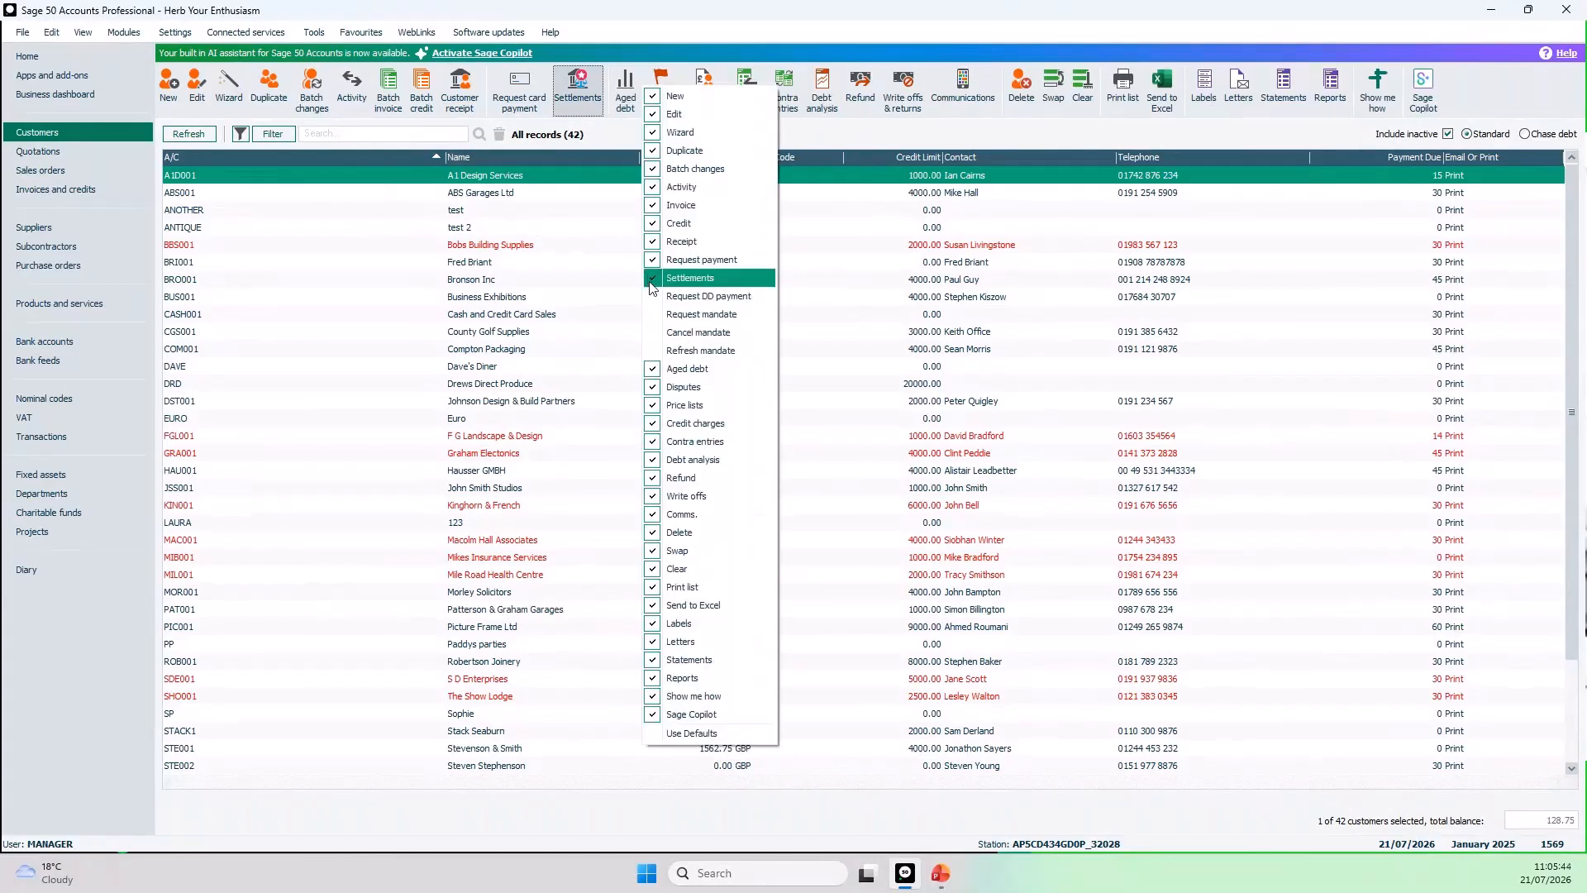
{"action": "left_click", "coordinate": [654, 283]}
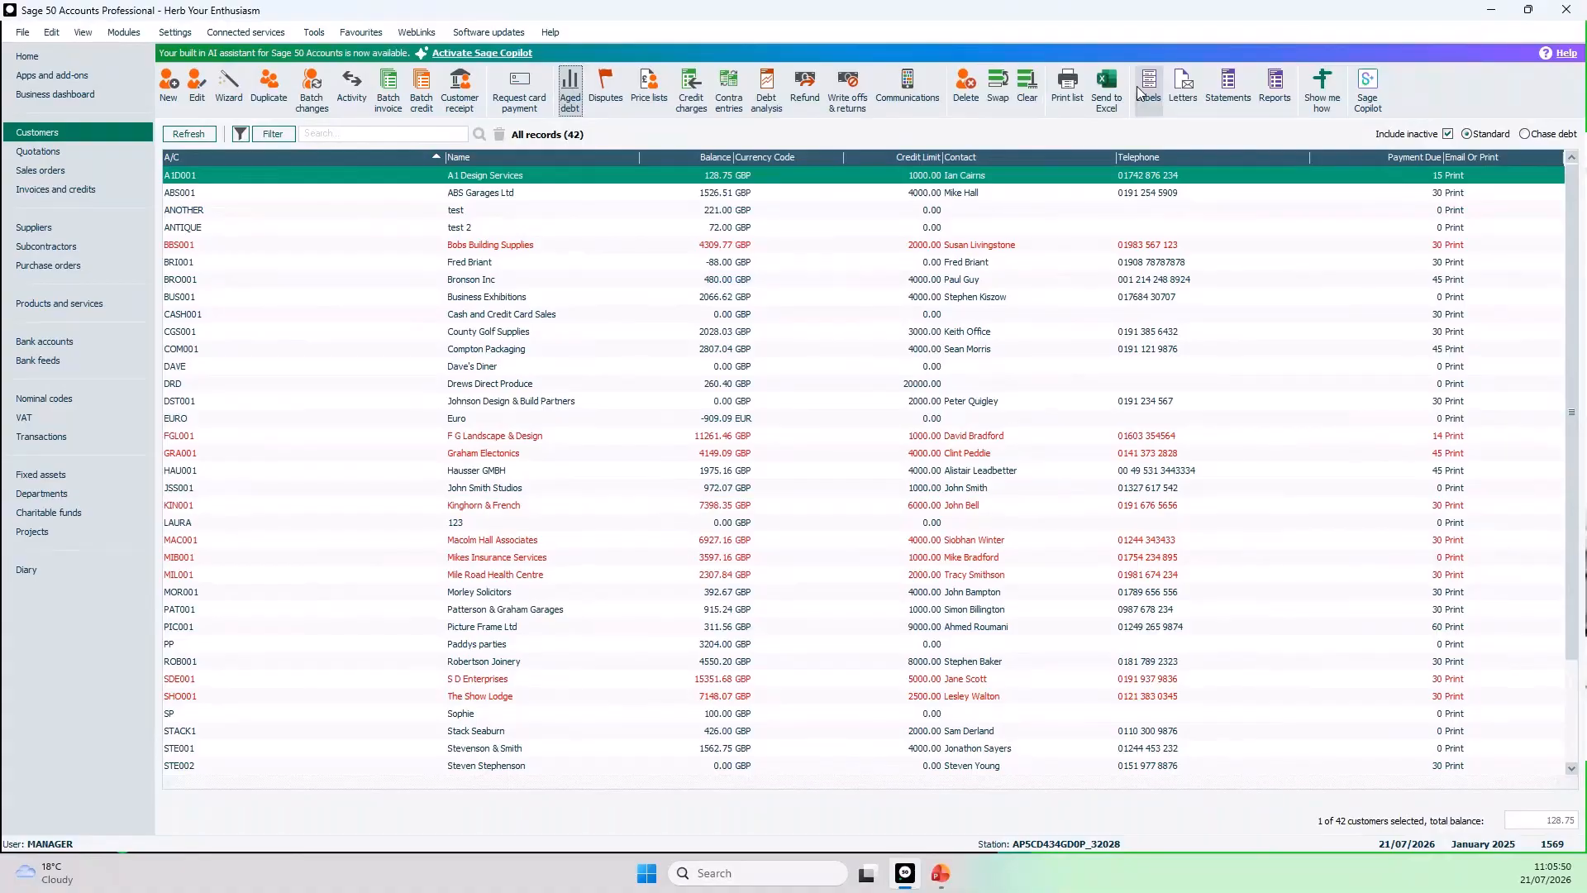
Reset the Customers toolbar to its default set of commands
{"action": "right_click", "coordinate": [595, 106]}
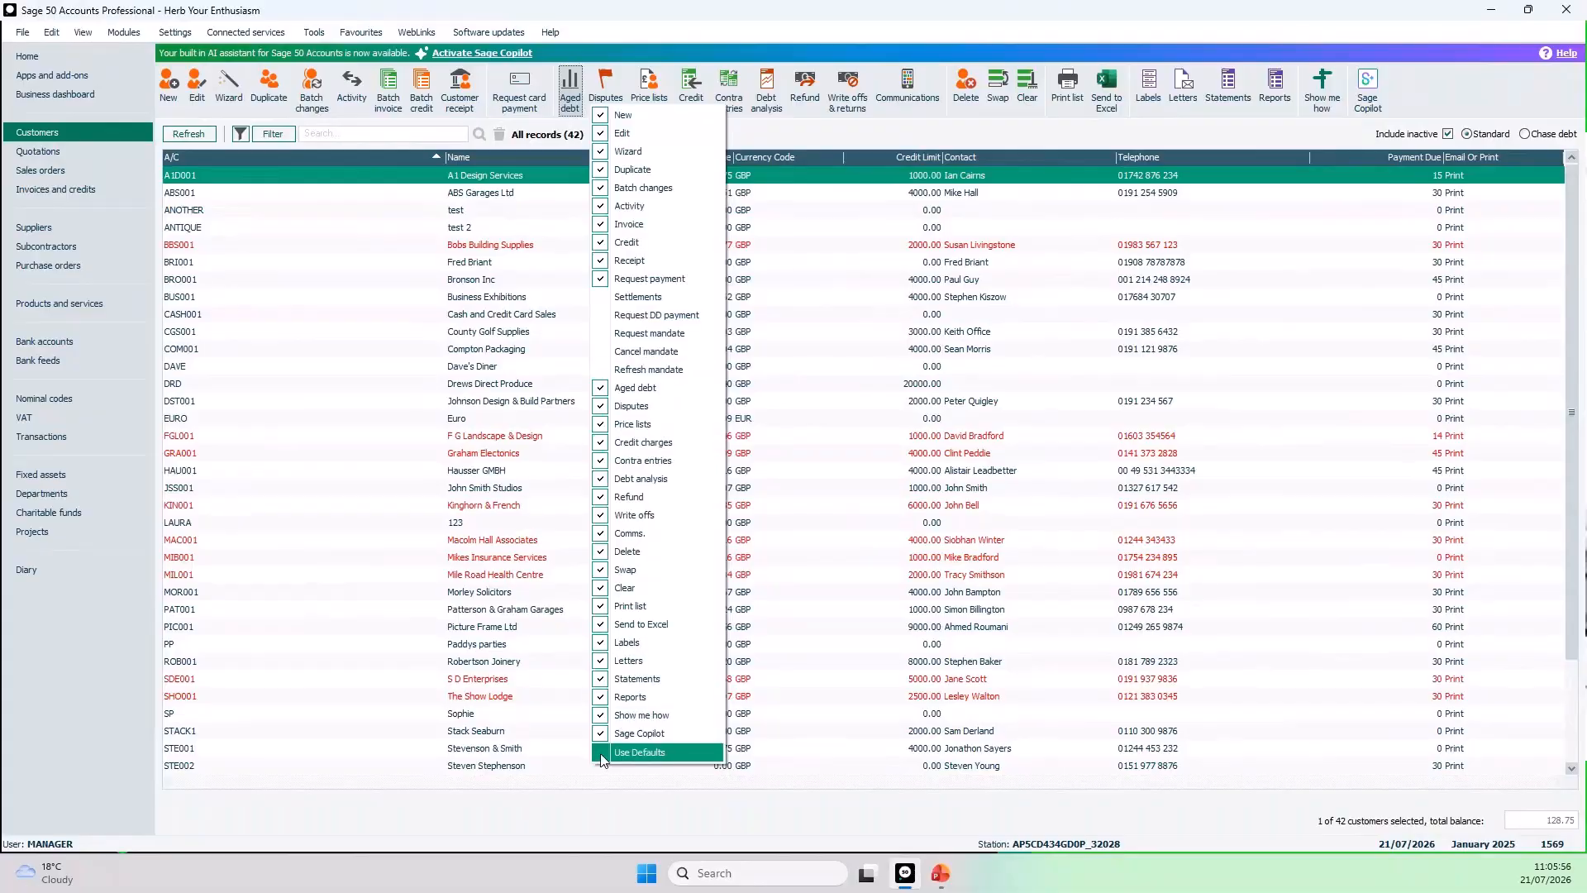
{"action": "left_click", "coordinate": [639, 752]}
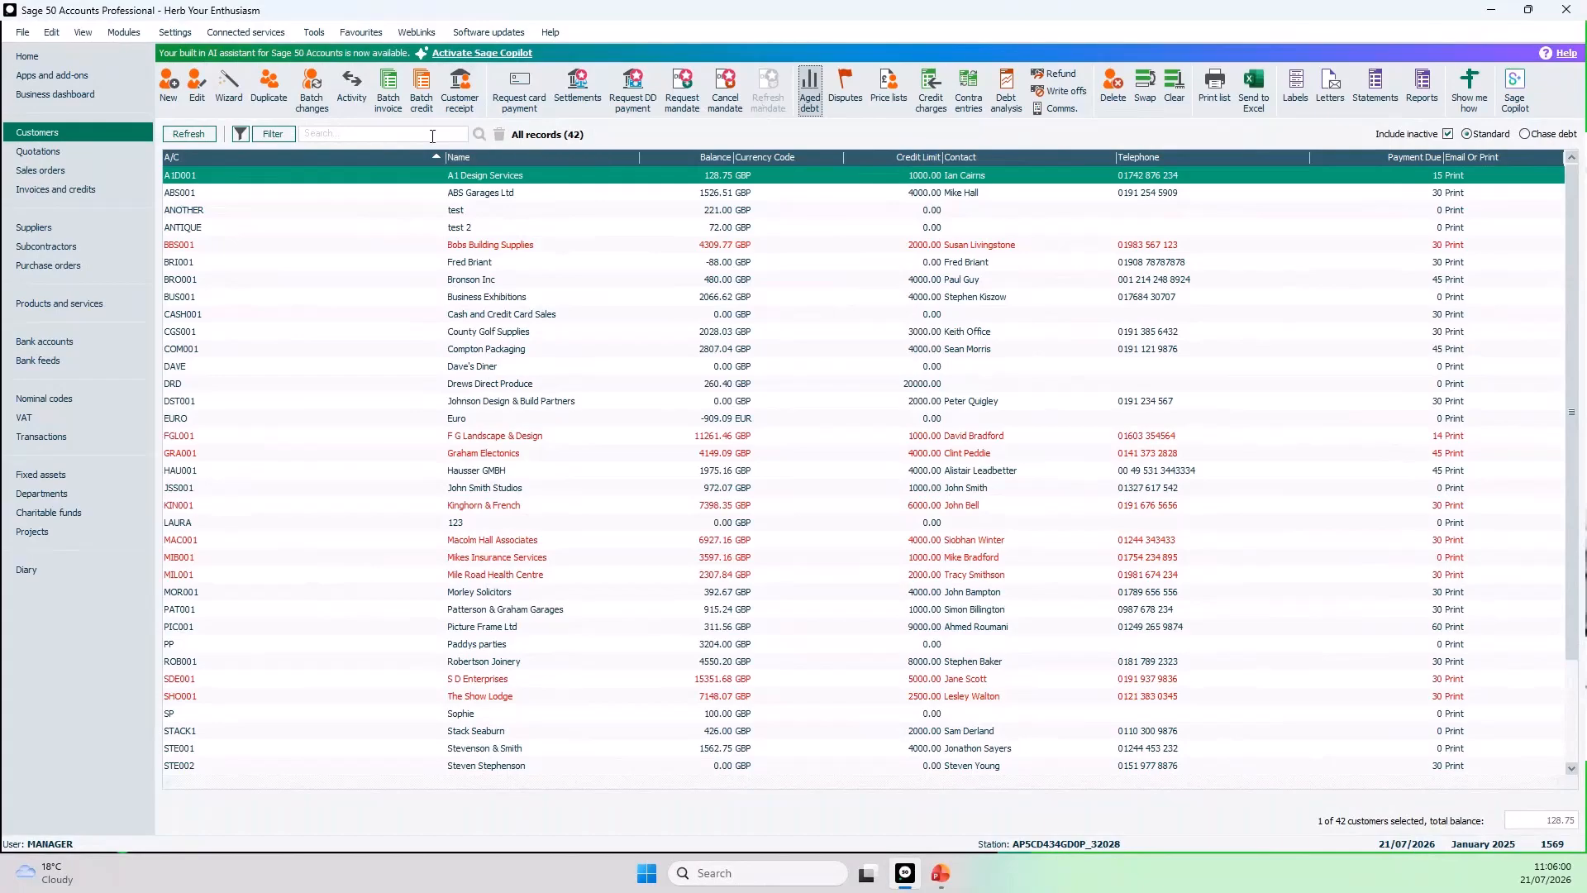
Open a batch customer invoice in a maximised window, hide its Project Ref and Ex.Ref columns, and close it
{"action": "left_click", "coordinate": [392, 114]}
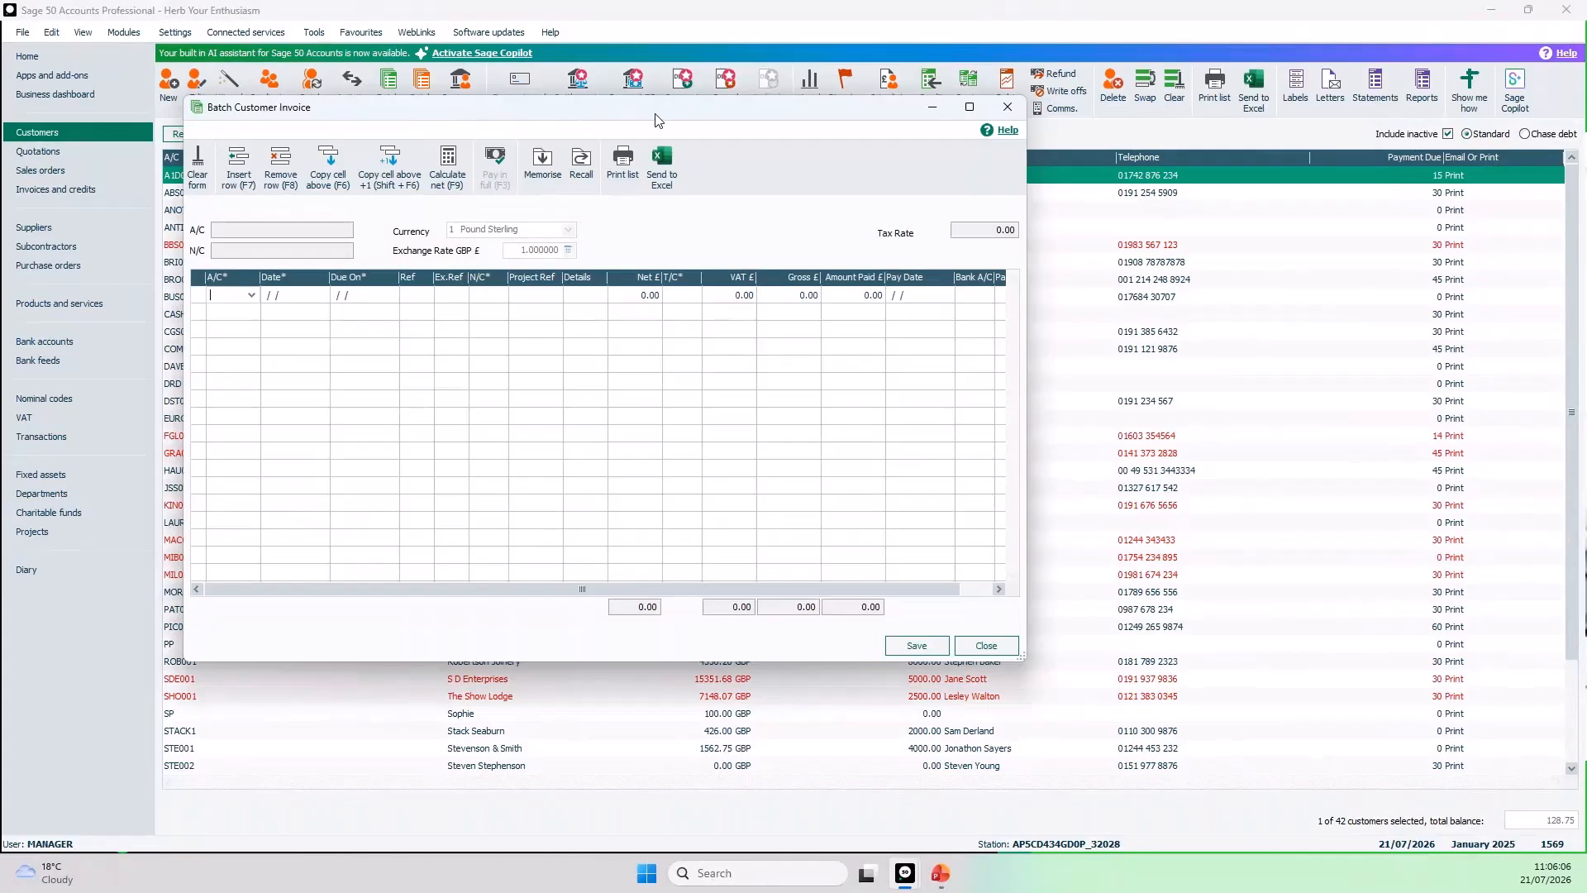
{"action": "double_click", "coordinate": [657, 117]}
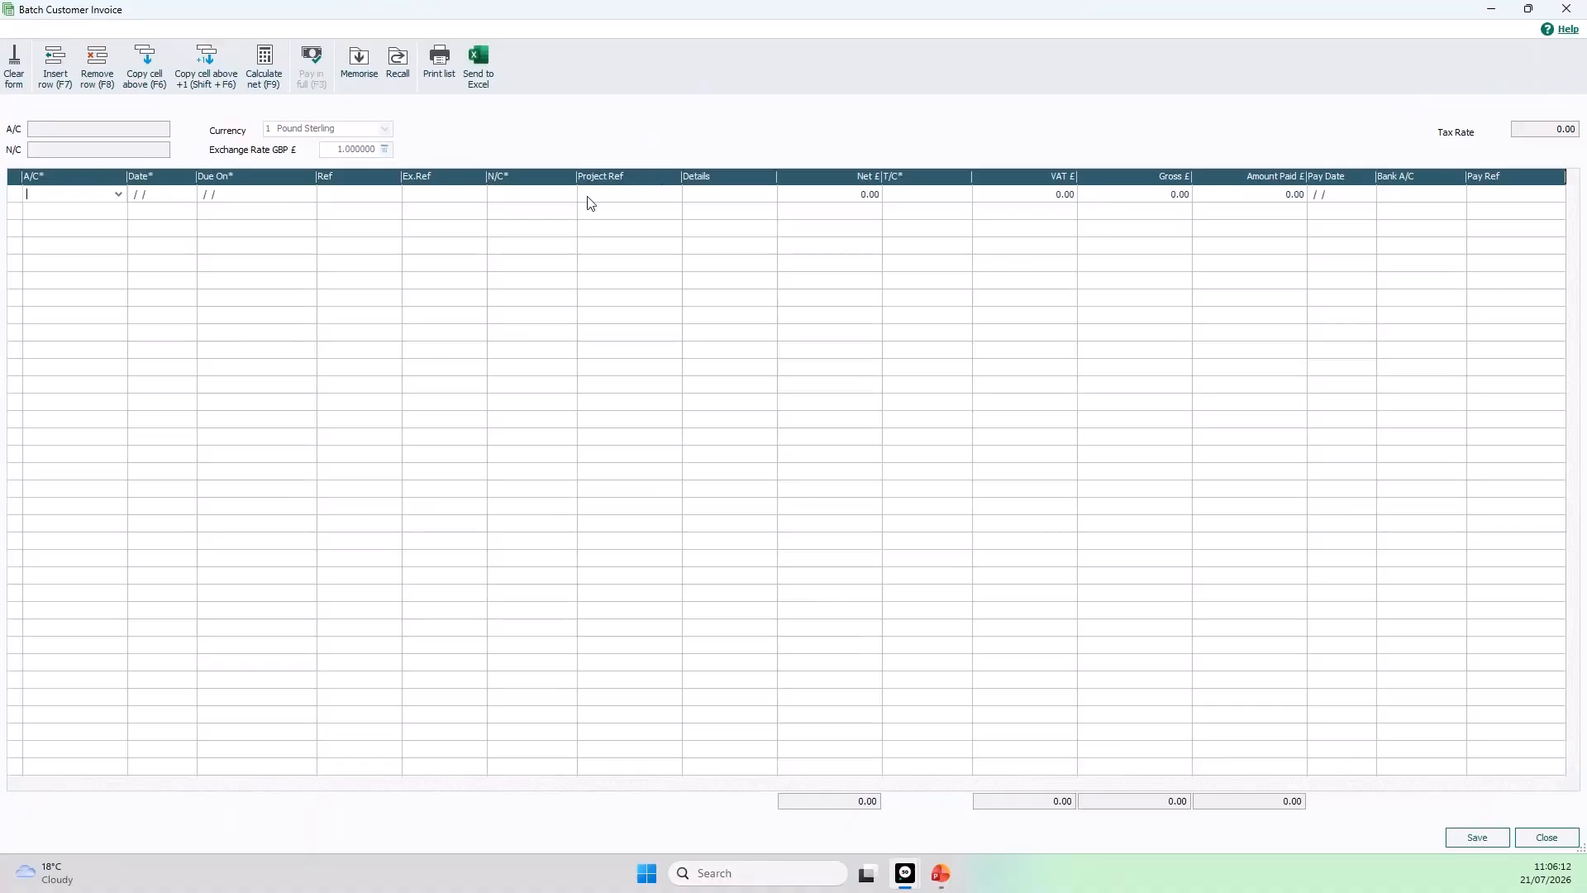
{"action": "right_click", "coordinate": [646, 178]}
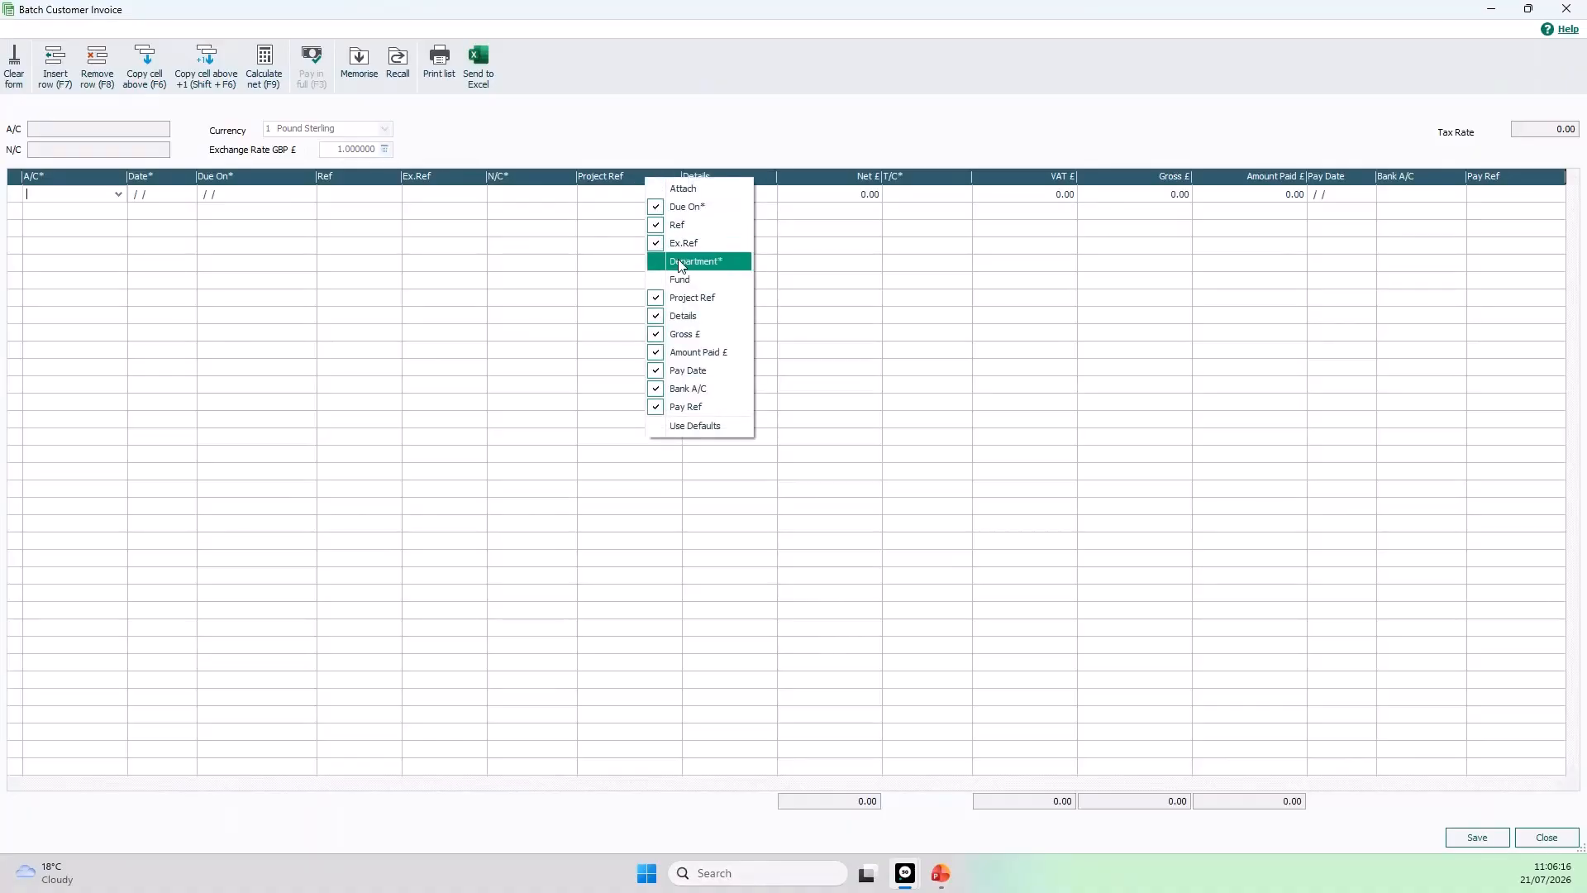
{"action": "left_click", "coordinate": [658, 299]}
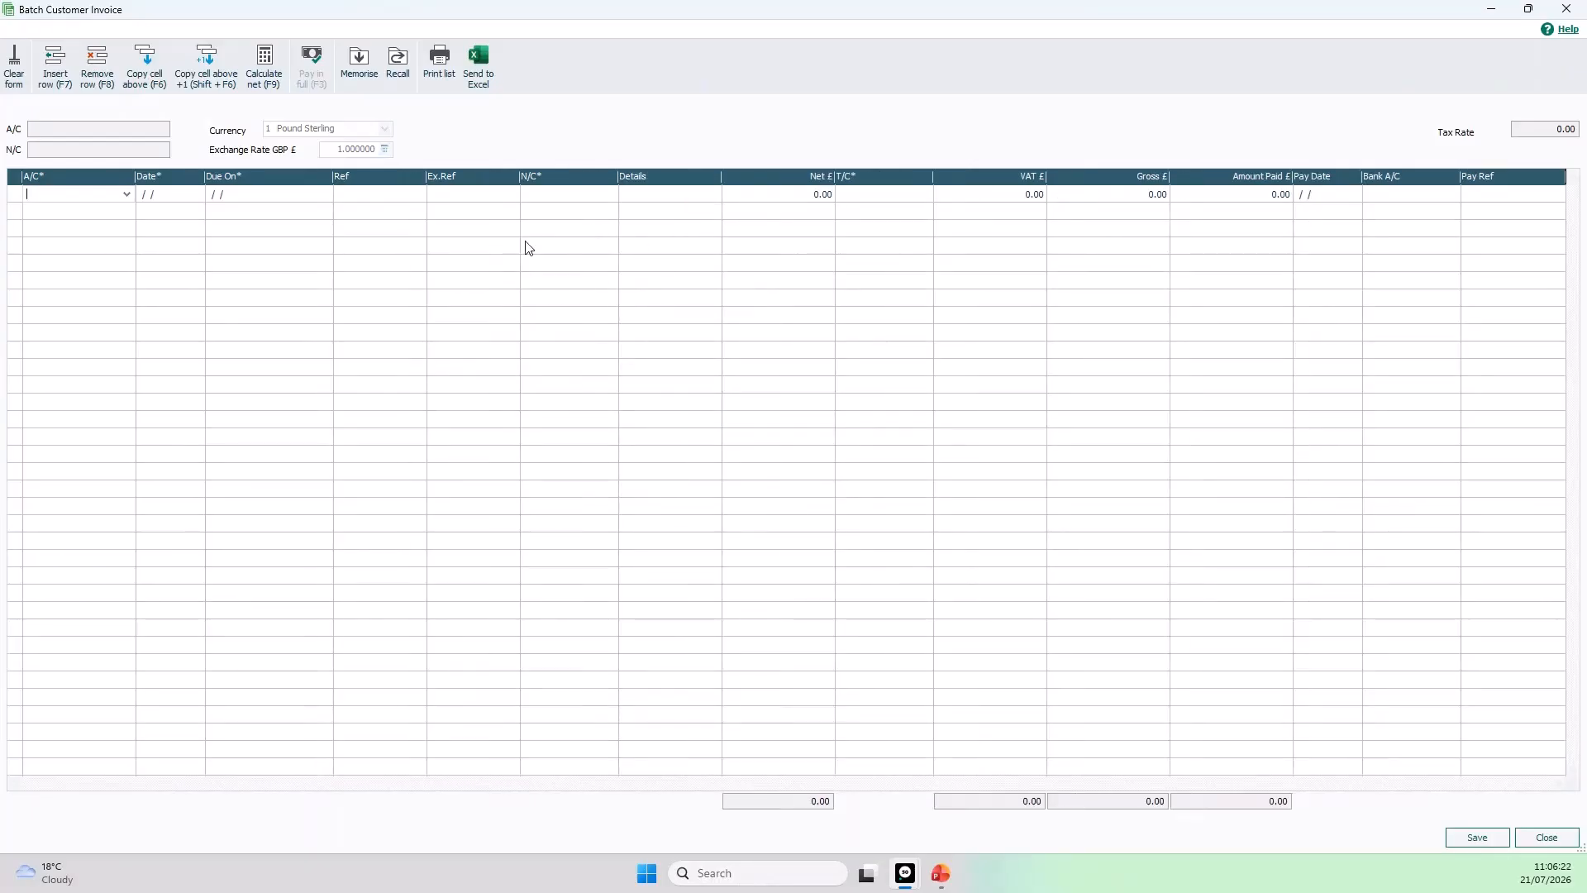
{"action": "right_click", "coordinate": [478, 185]}
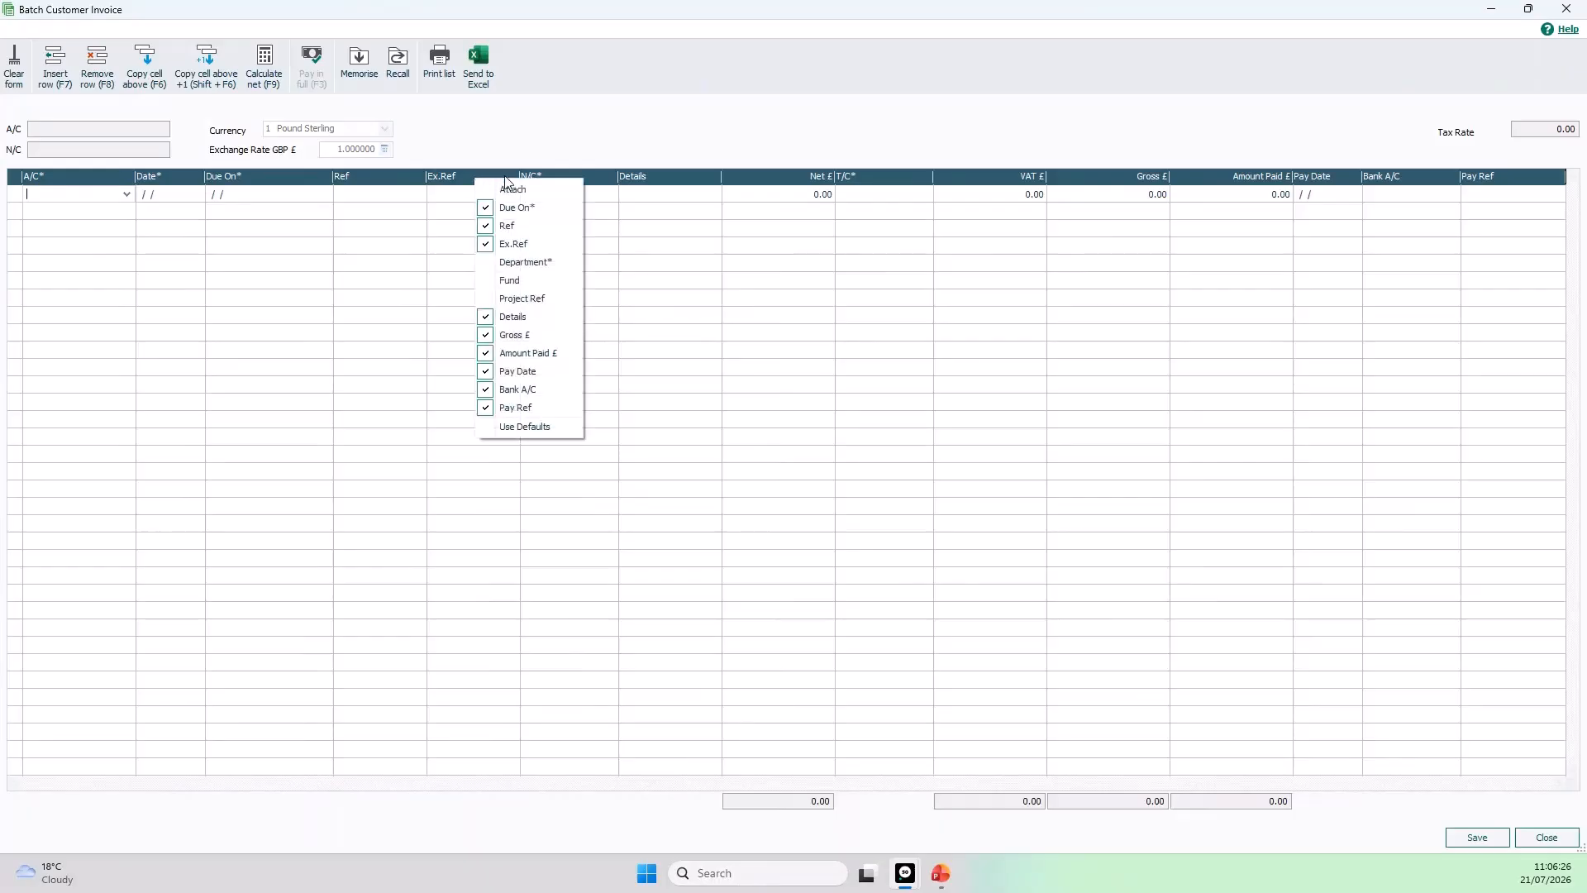
{"action": "left_click", "coordinate": [481, 243]}
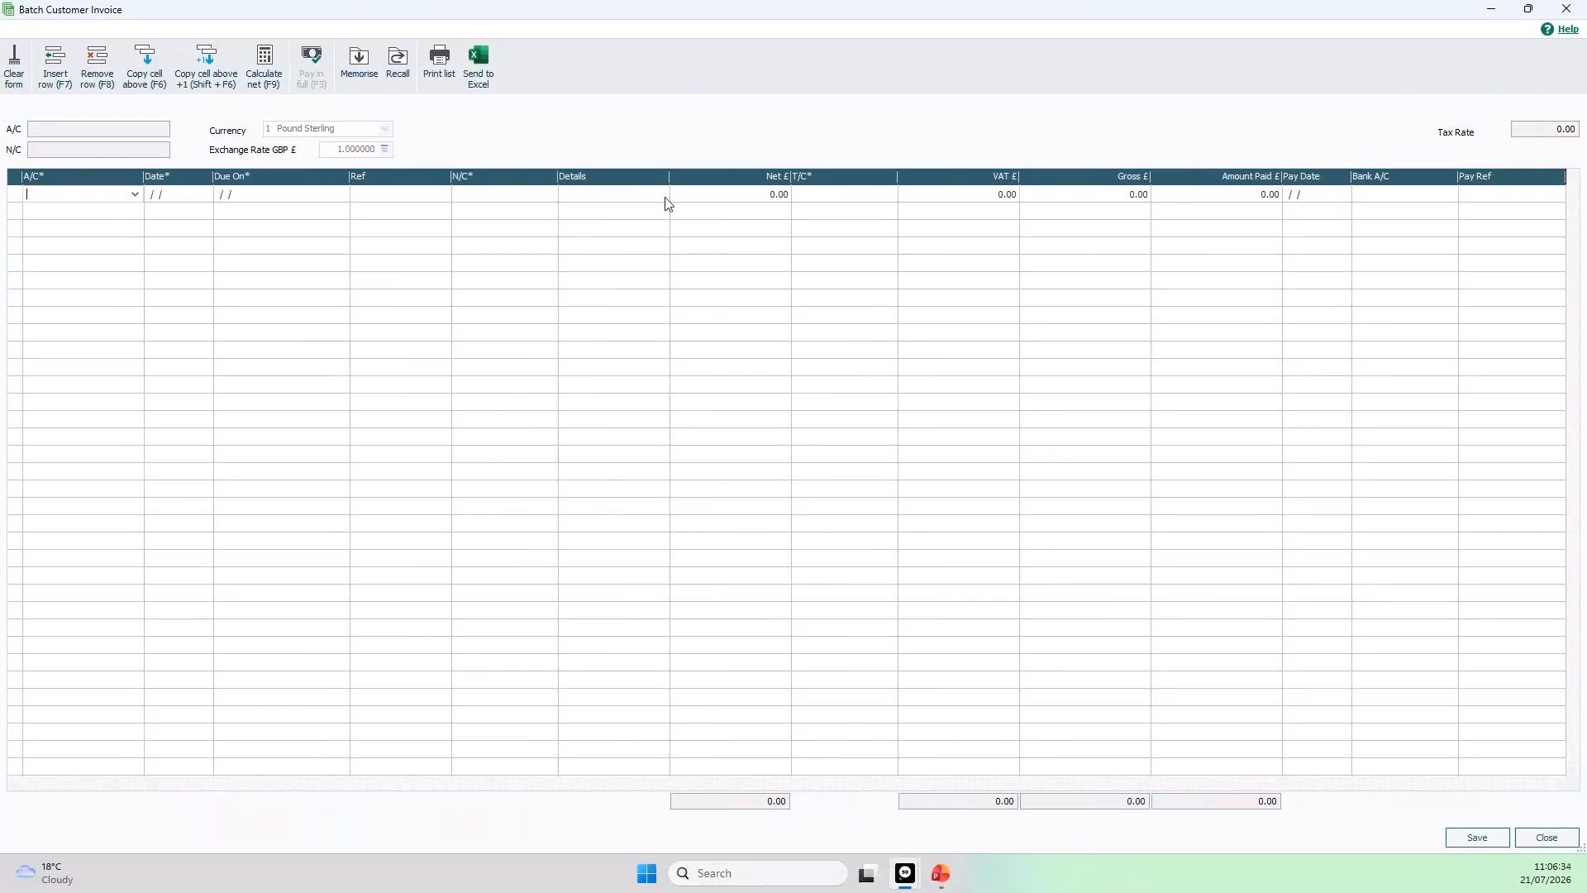
{"action": "left_click", "coordinate": [1566, 10]}
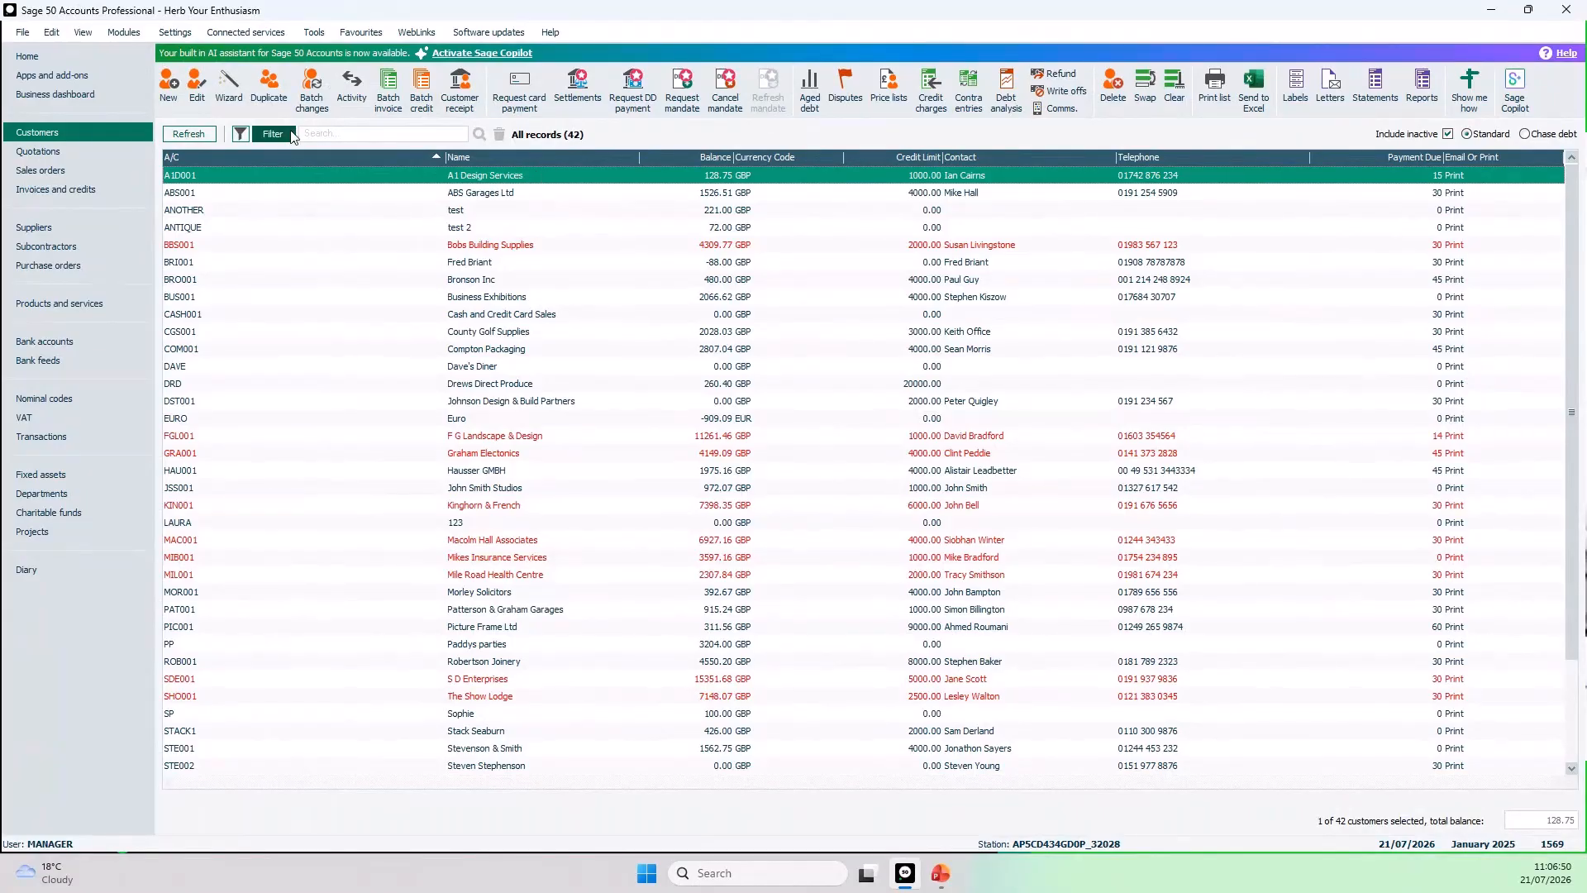
View the Home page and return to the Customers list
{"action": "left_click", "coordinate": [59, 58]}
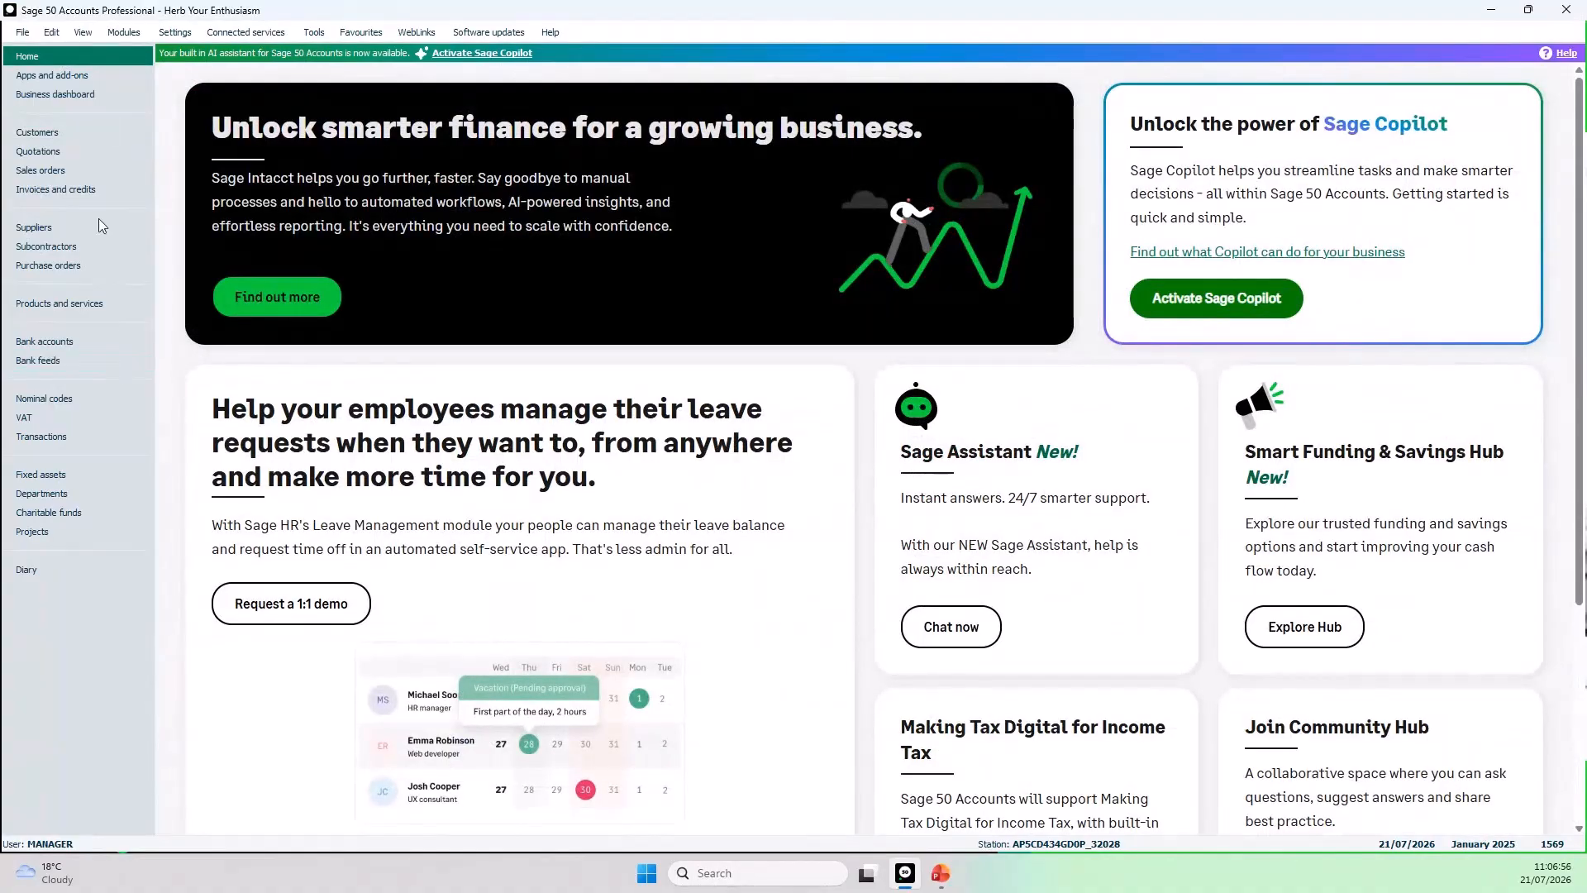
{"action": "left_click", "coordinate": [77, 134]}
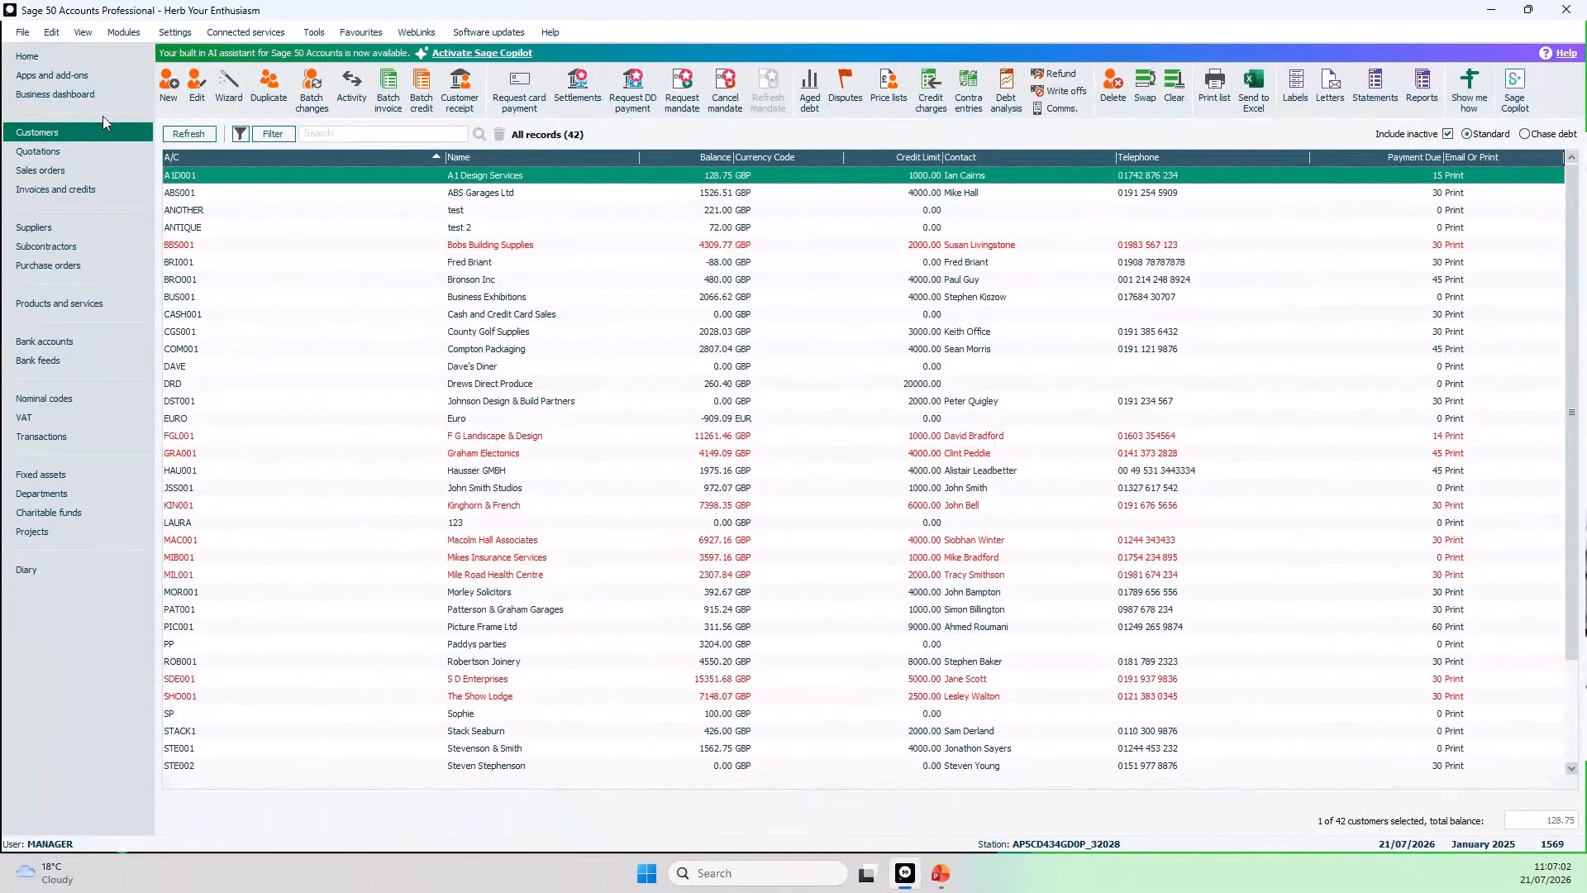
Set the initial desktop view to Customers in the program options and save the change
{"action": "left_click", "coordinate": [314, 35]}
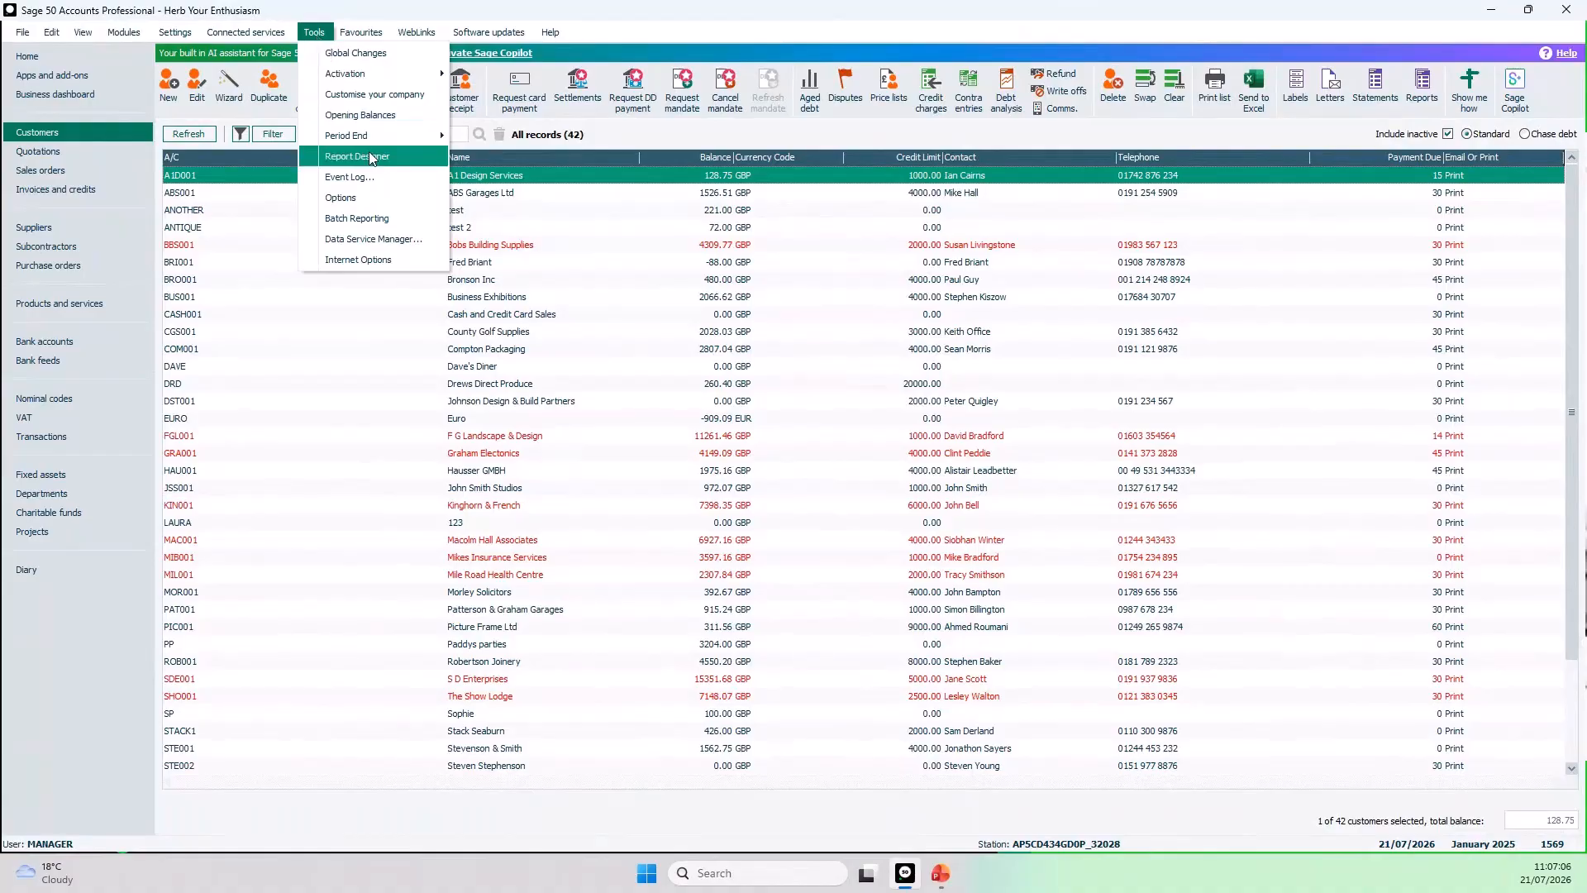
{"action": "left_click", "coordinate": [385, 200]}
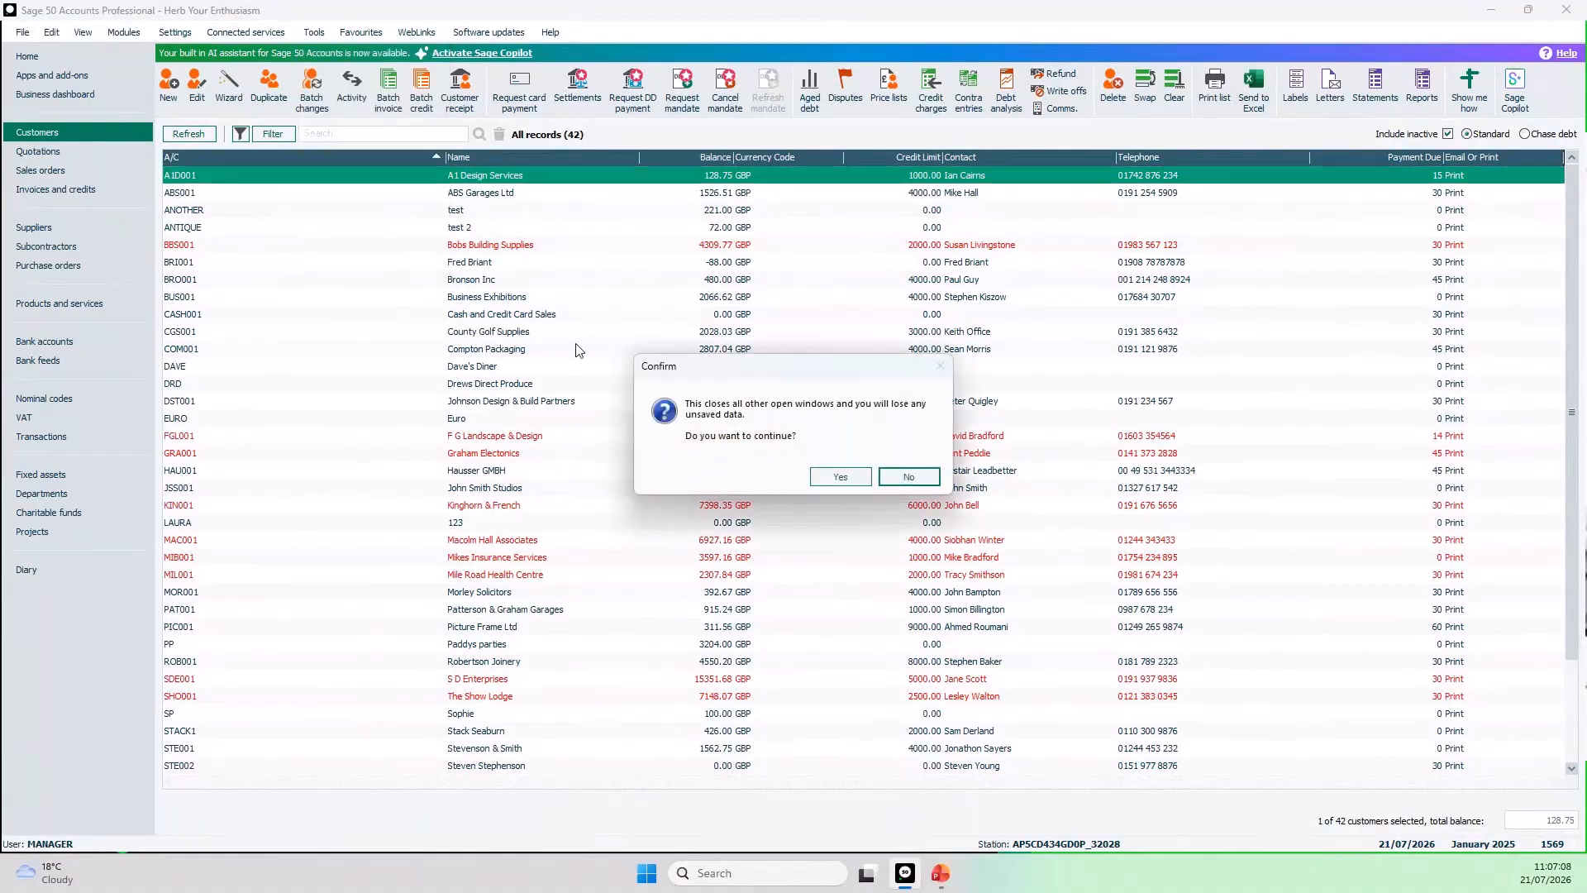
{"action": "left_click", "coordinate": [841, 476]}
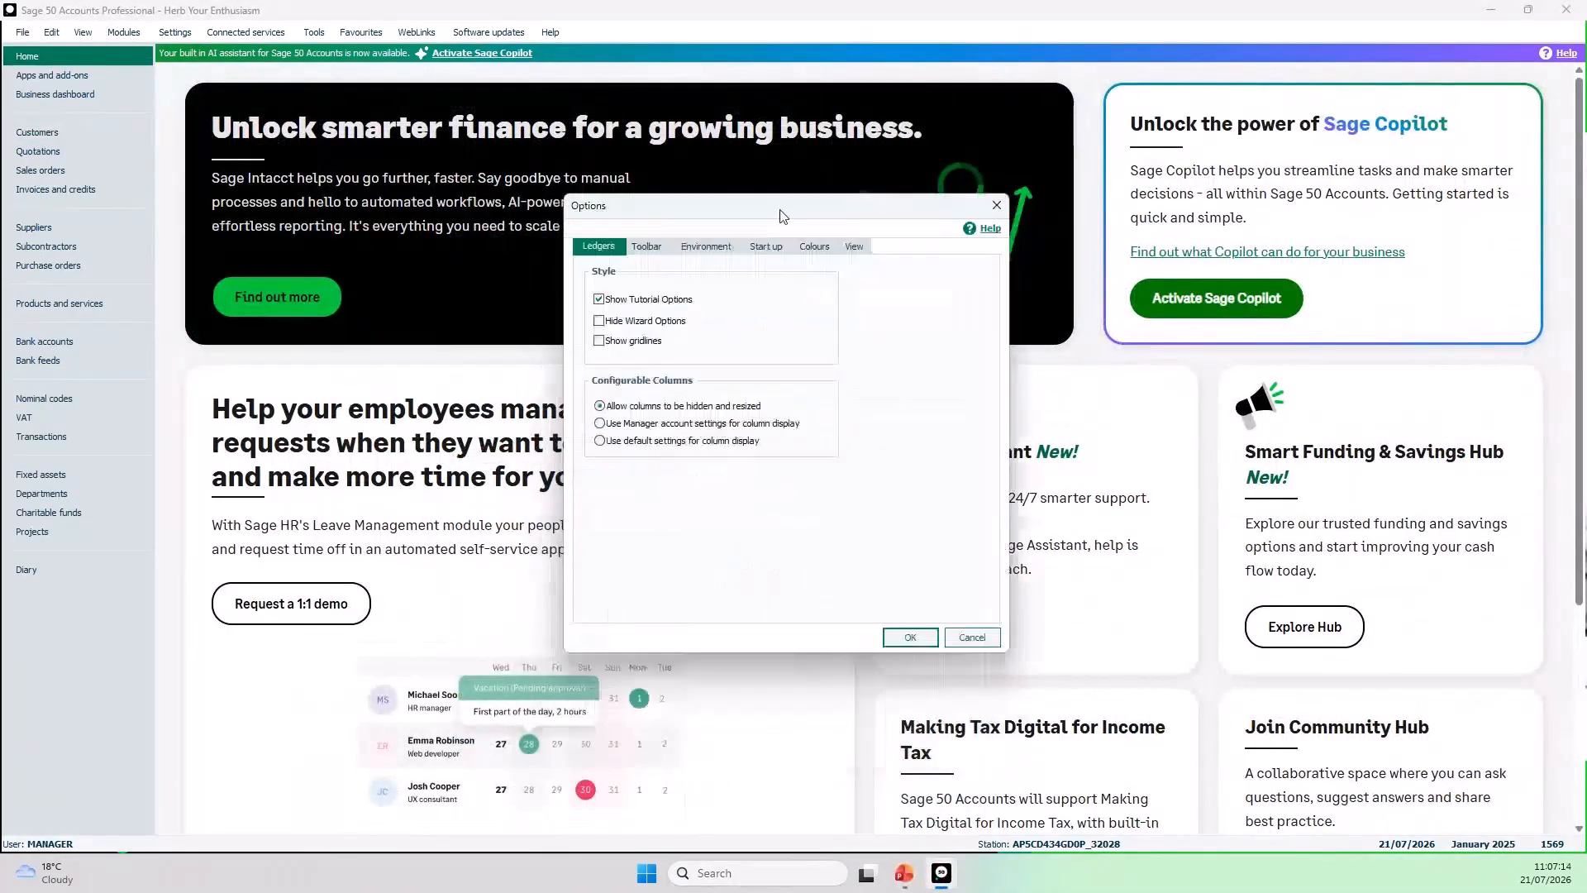
{"action": "left_click_drag", "start_coordinate": [782, 216], "coordinate": [782, 189]}
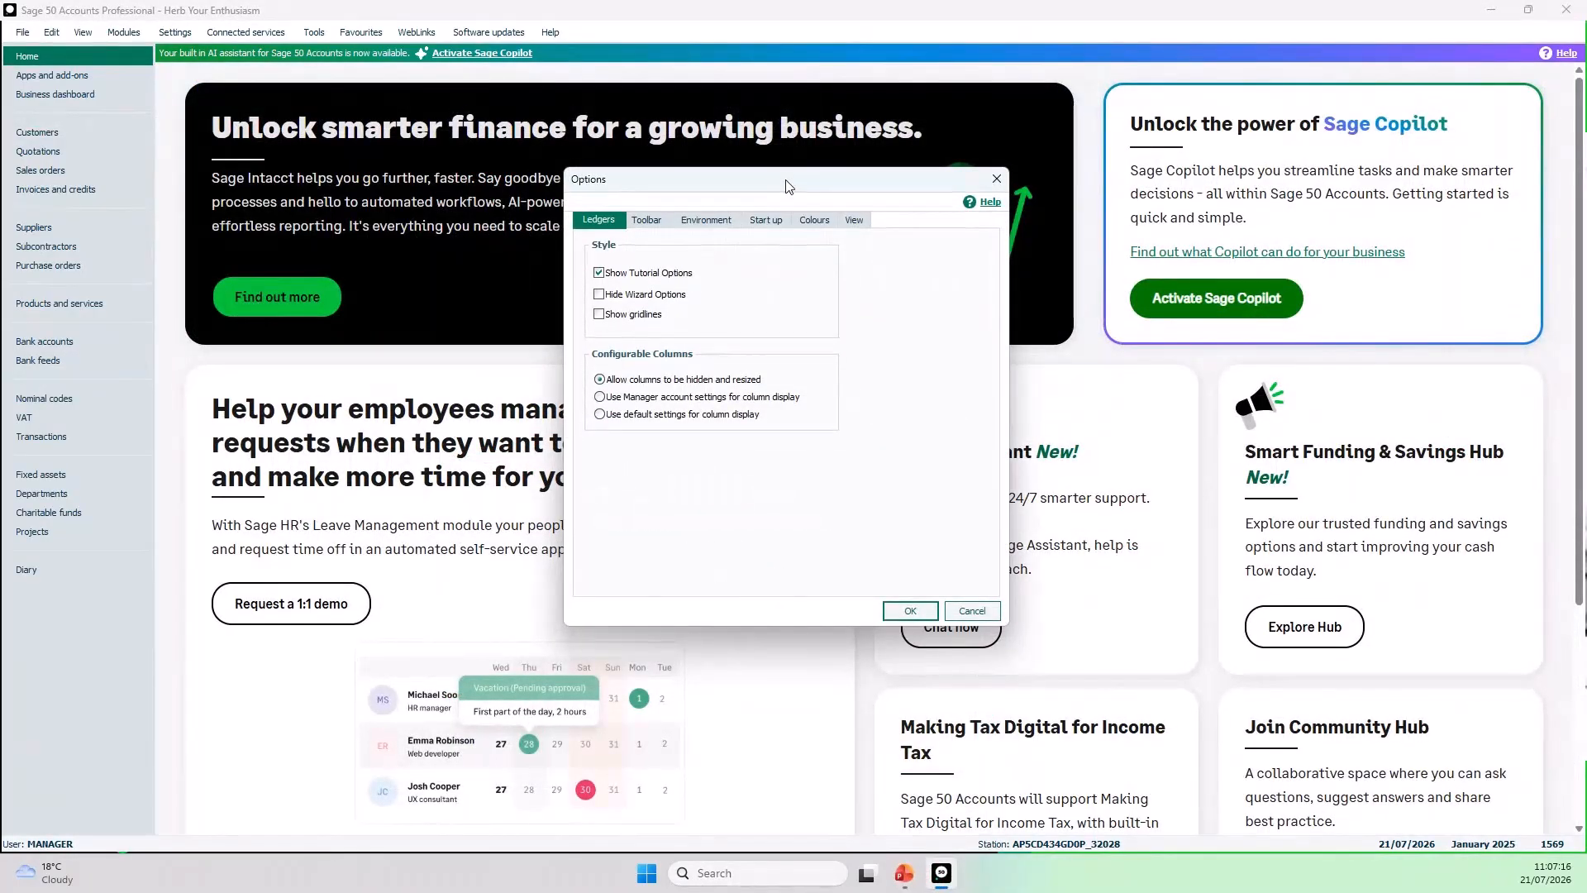
{"action": "left_click", "coordinate": [854, 220]}
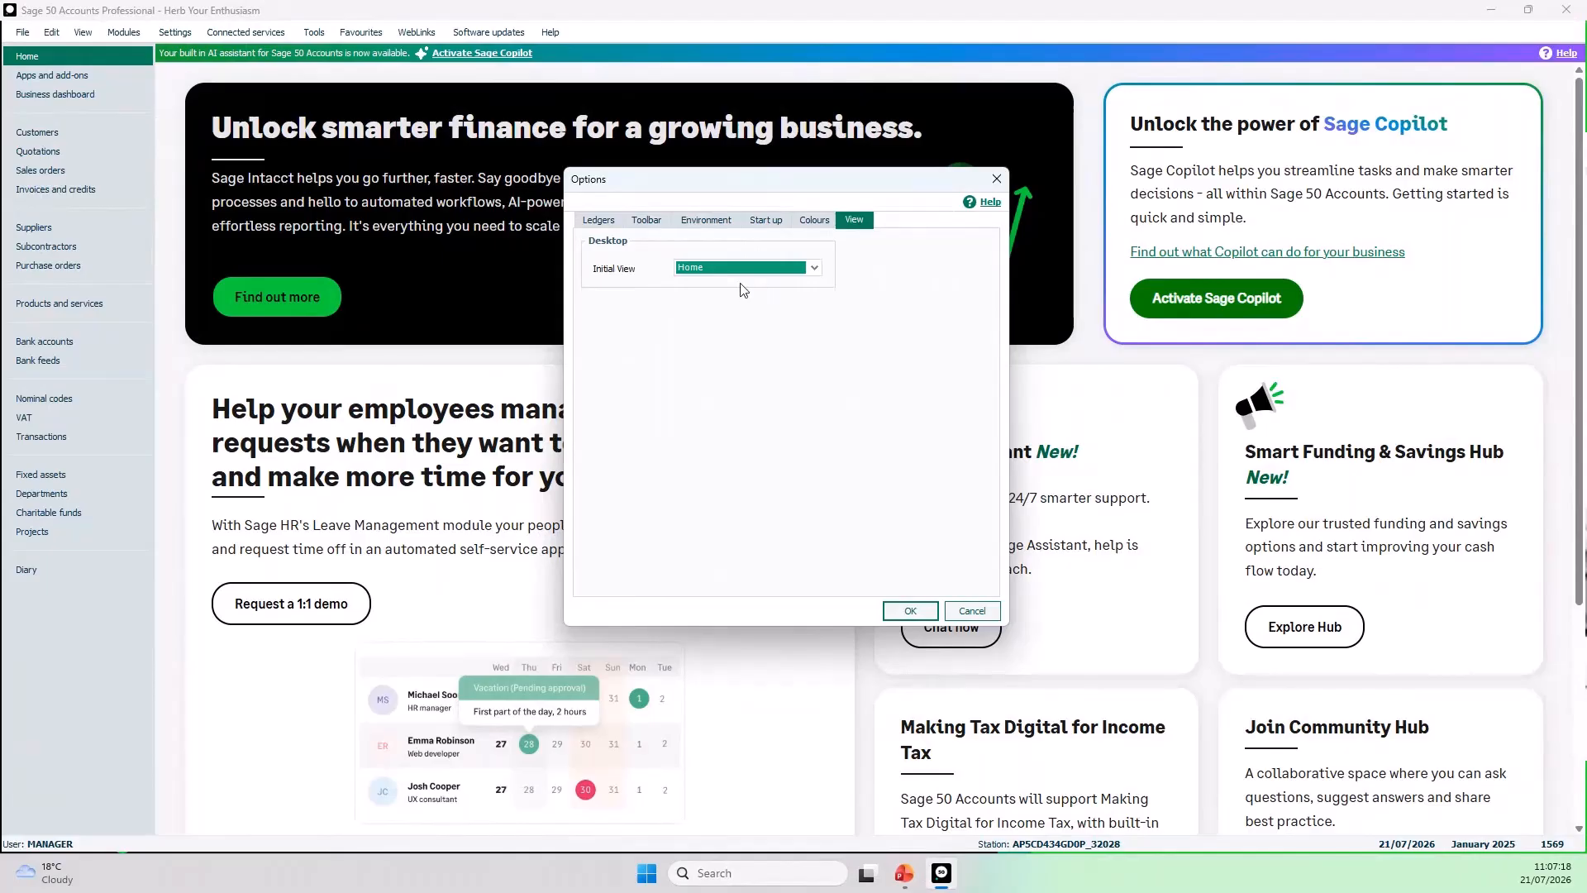
{"action": "left_click", "coordinate": [815, 269]}
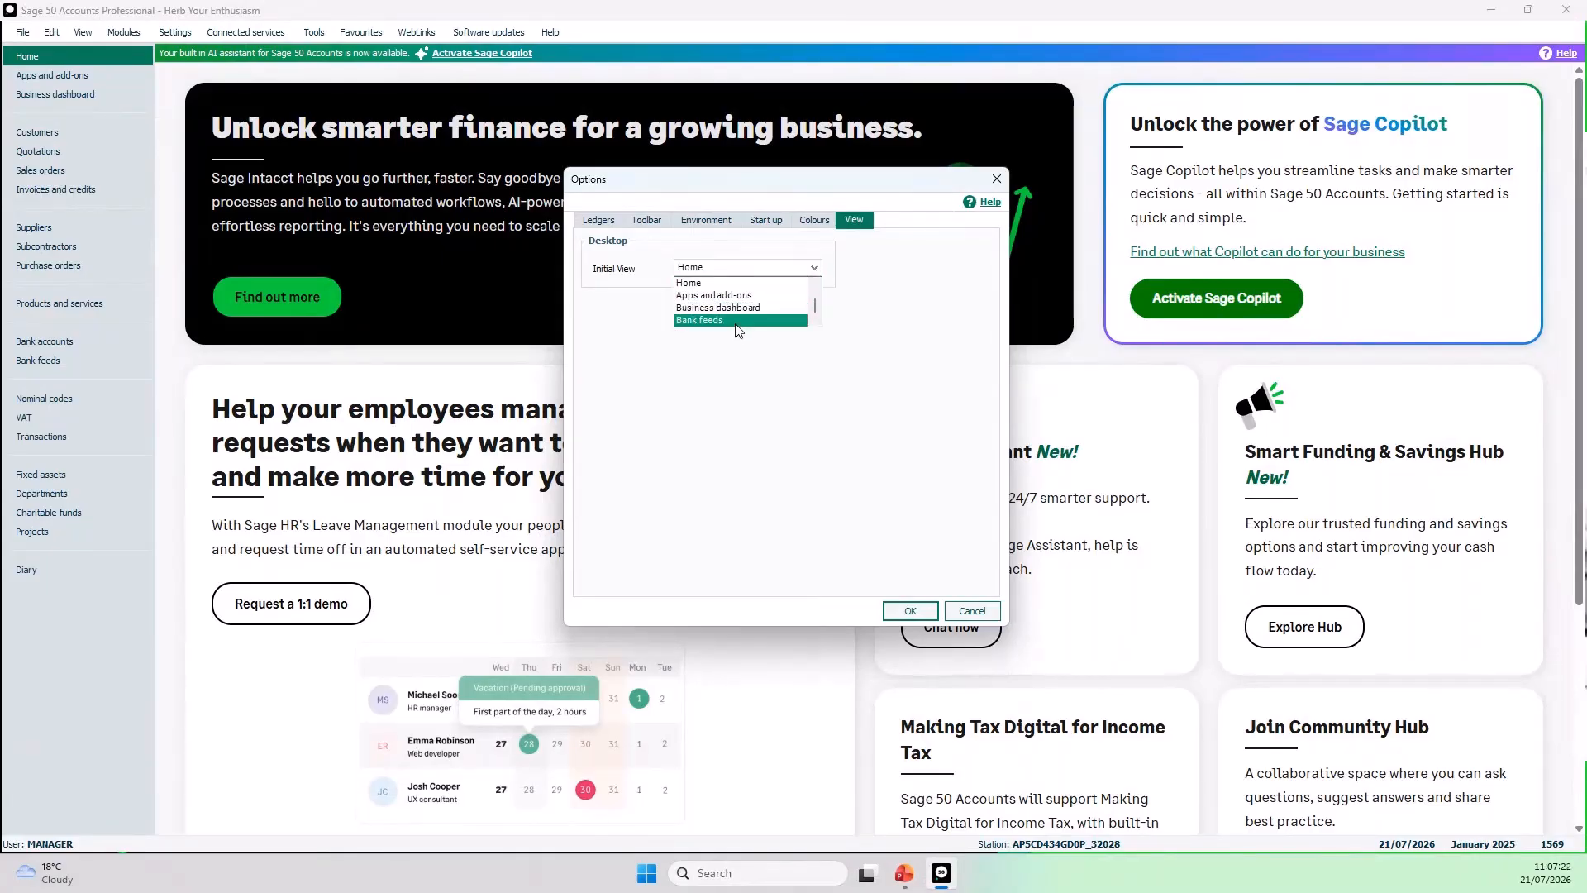
{"action": "scroll", "coordinate": [768, 314], "scroll_direction": "down", "scroll_amount": 3}
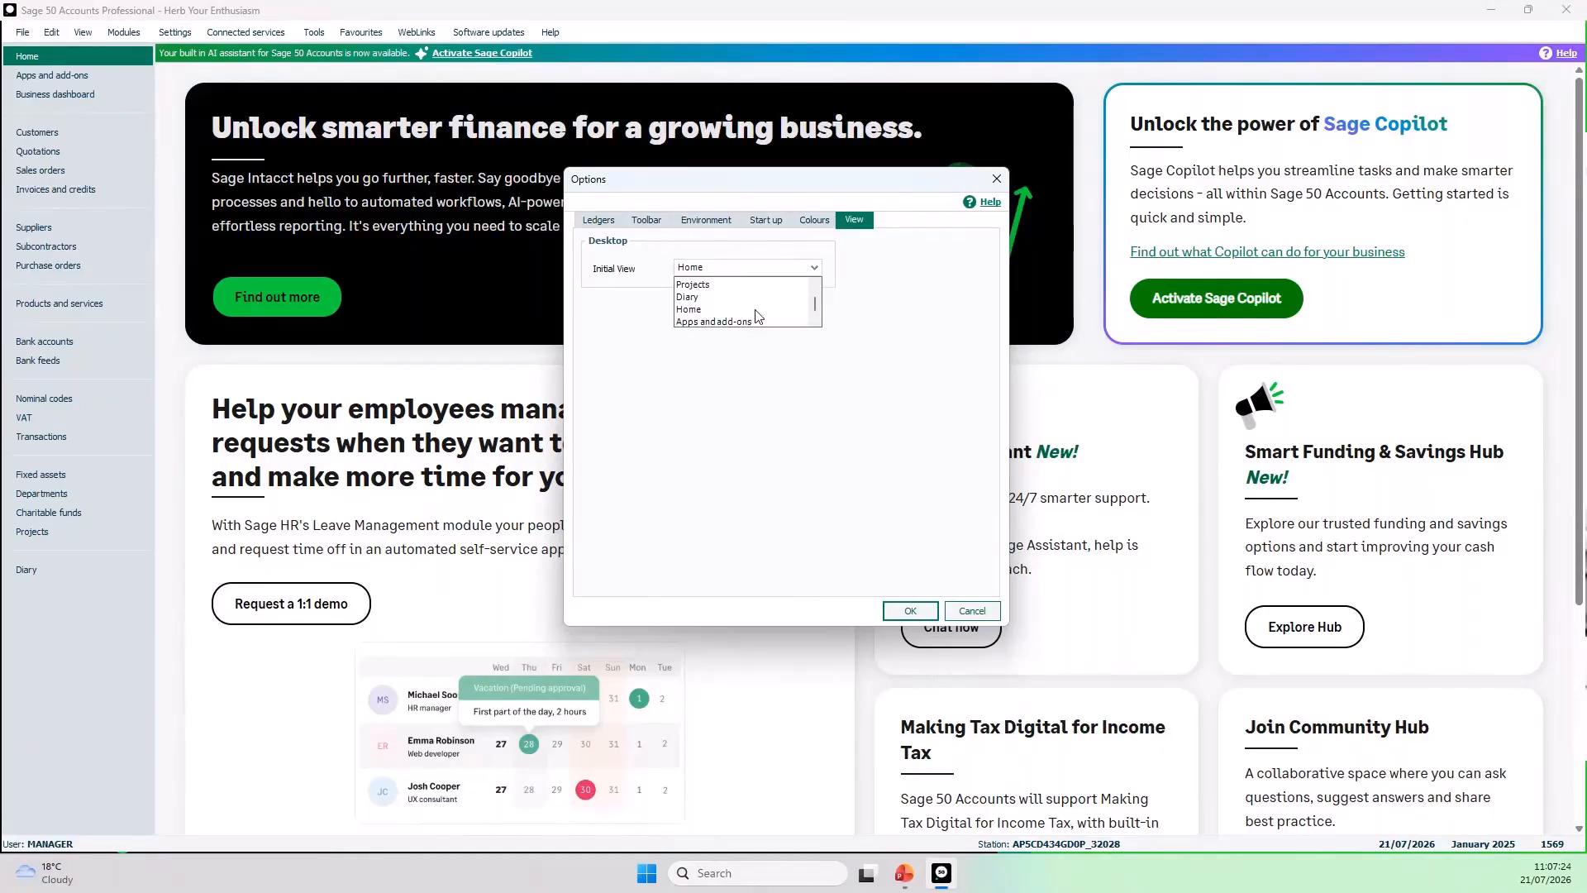
{"action": "scroll", "coordinate": [755, 311], "scroll_direction": "up", "scroll_amount": 2}
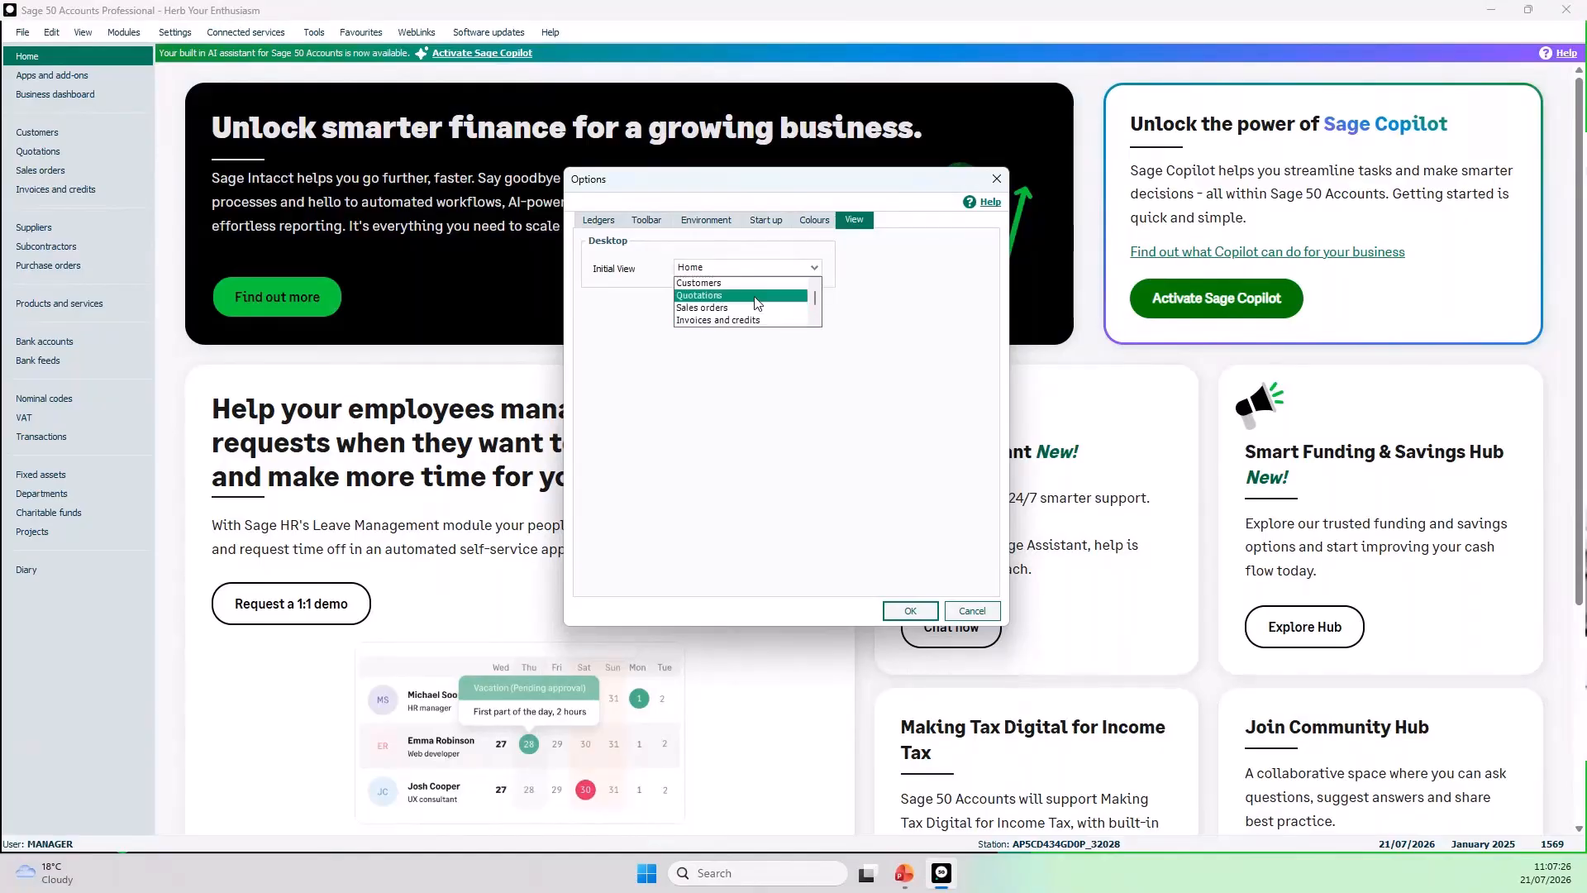
{"action": "left_click", "coordinate": [755, 291]}
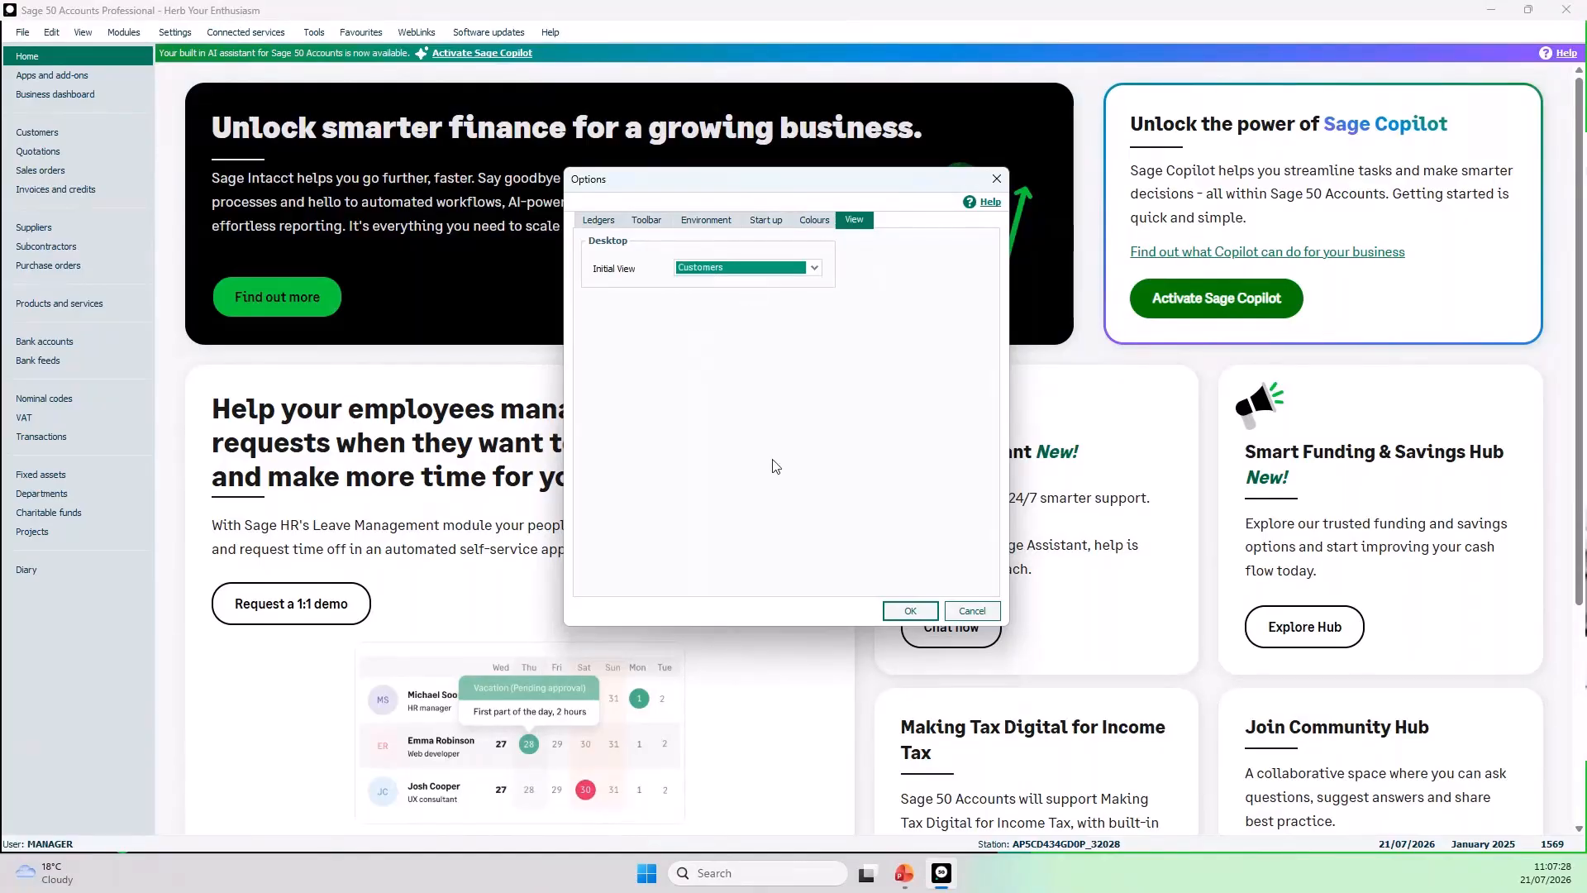
{"action": "left_click", "coordinate": [901, 615]}
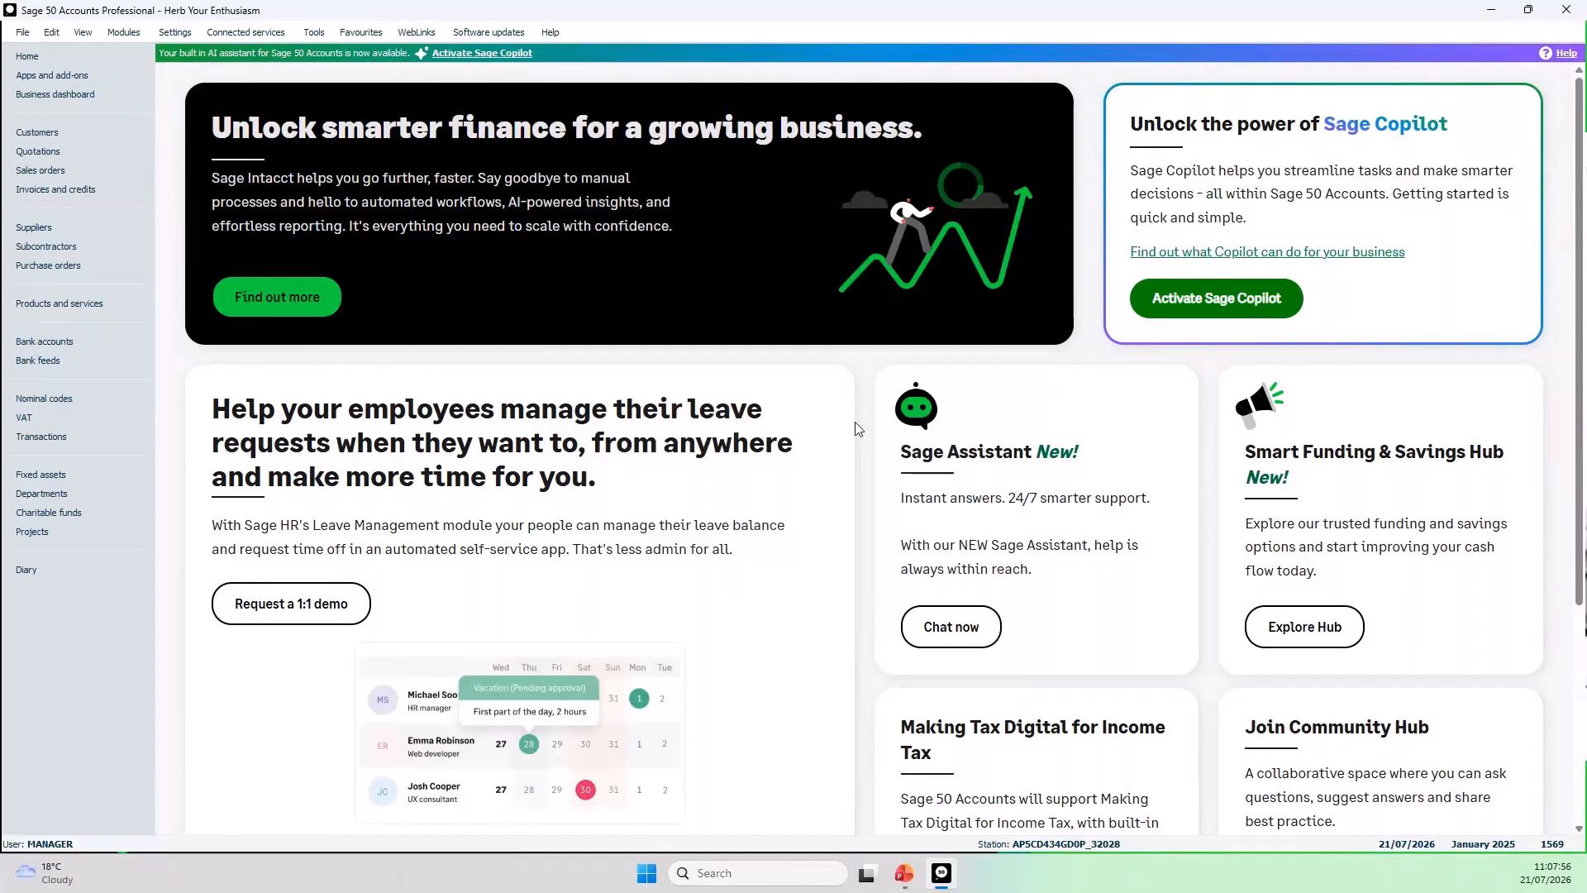
Show the Customers list in a reduced window and examine the New/edit and Direct Debit Manager command groups for A1 Design Services
{"action": "left_click", "coordinate": [79, 136]}
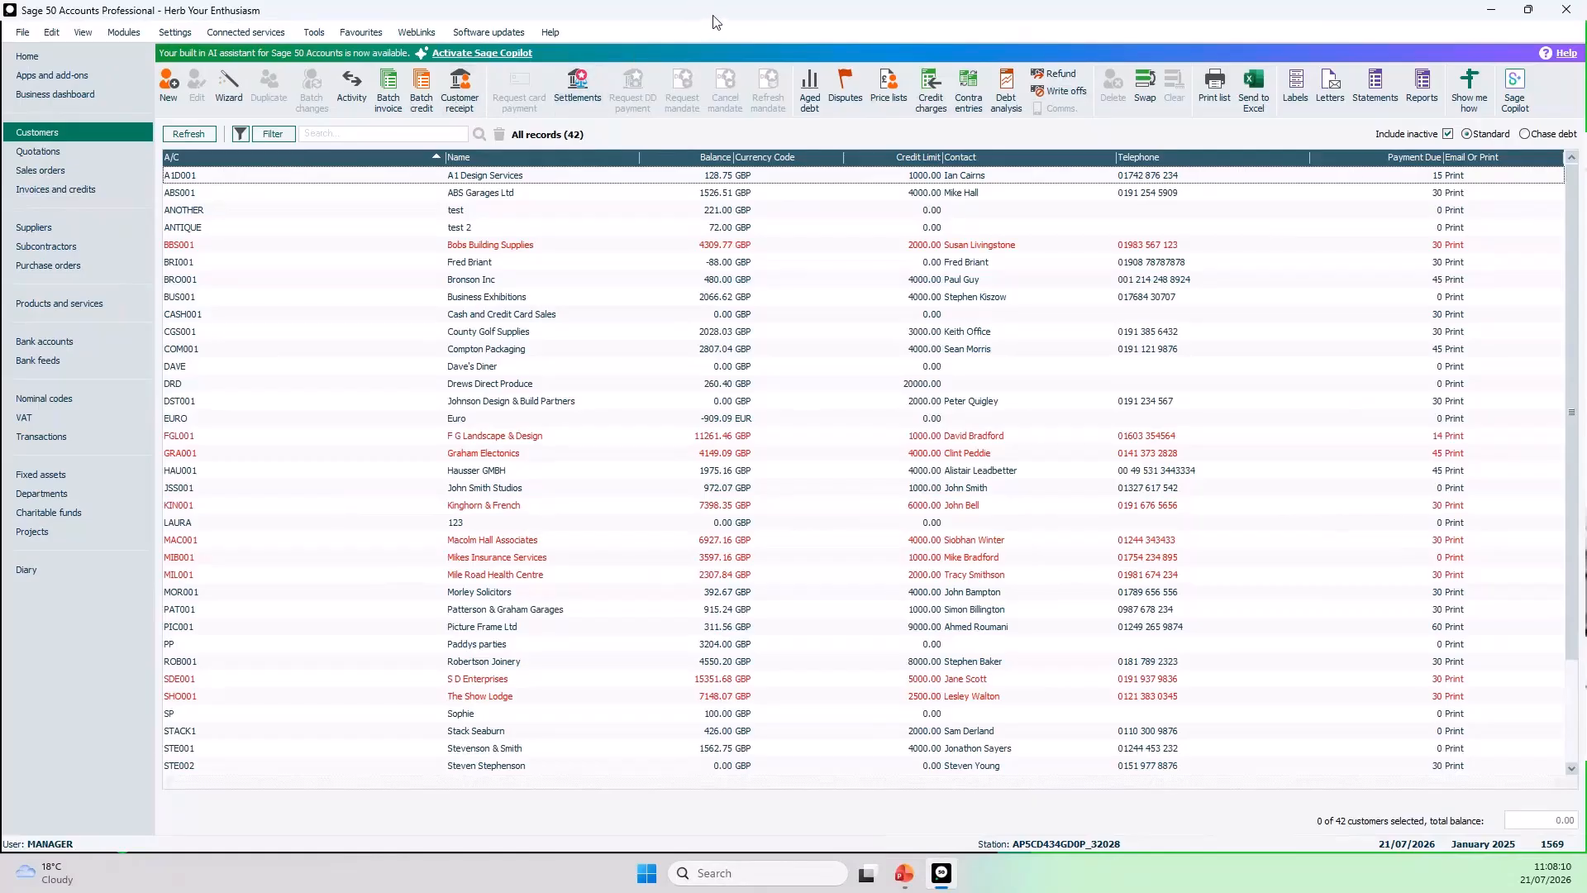
{"action": "left_click_drag", "start_coordinate": [712, 16], "coordinate": [714, 56]}
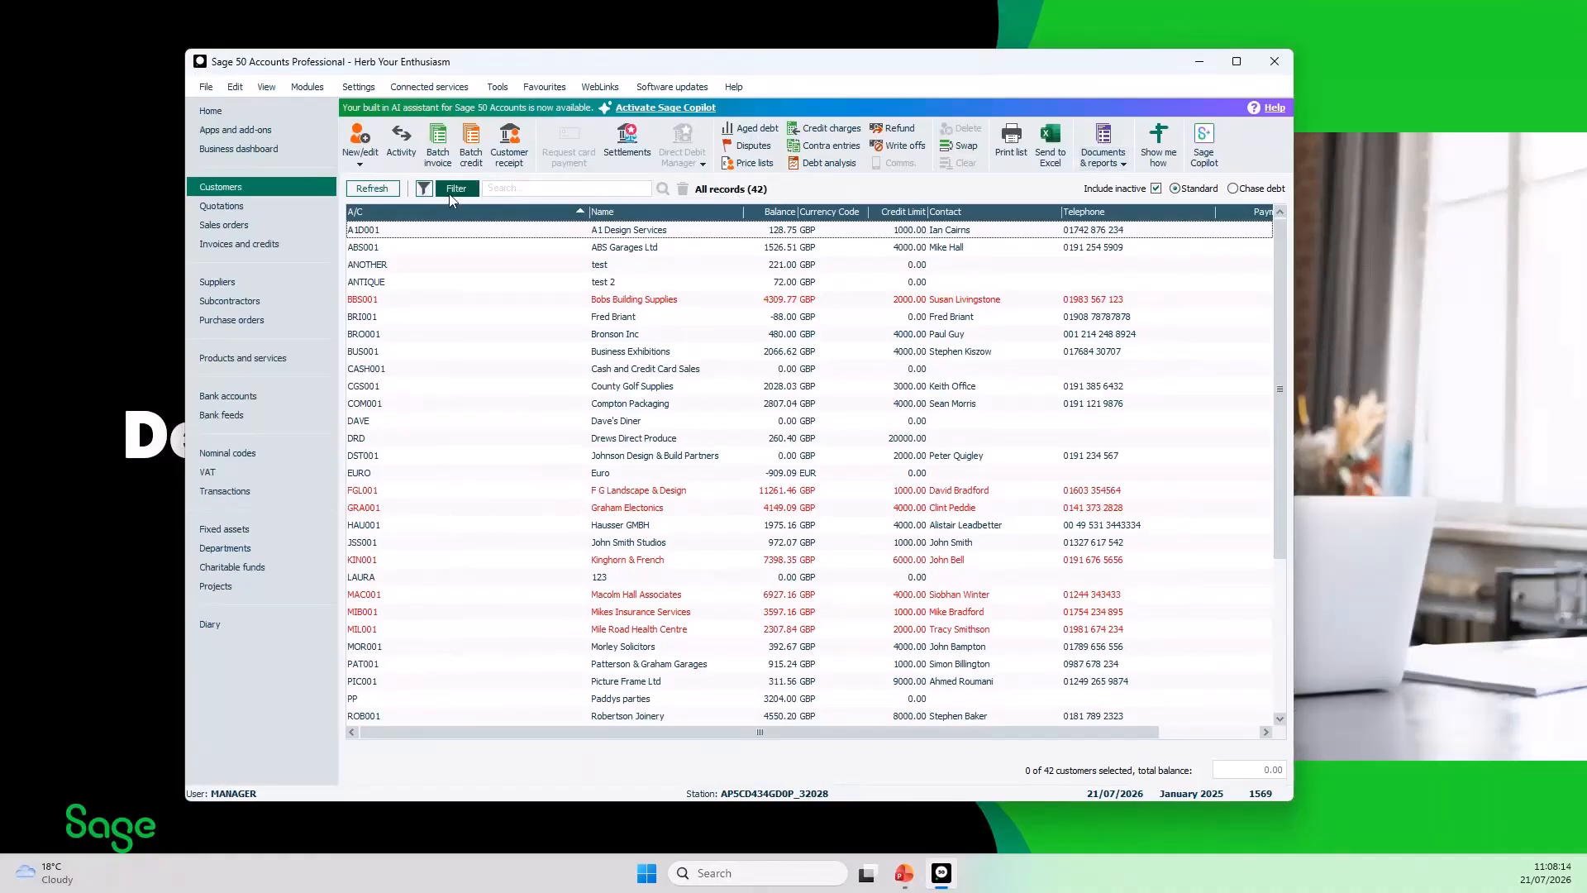
{"action": "left_click", "coordinate": [365, 167]}
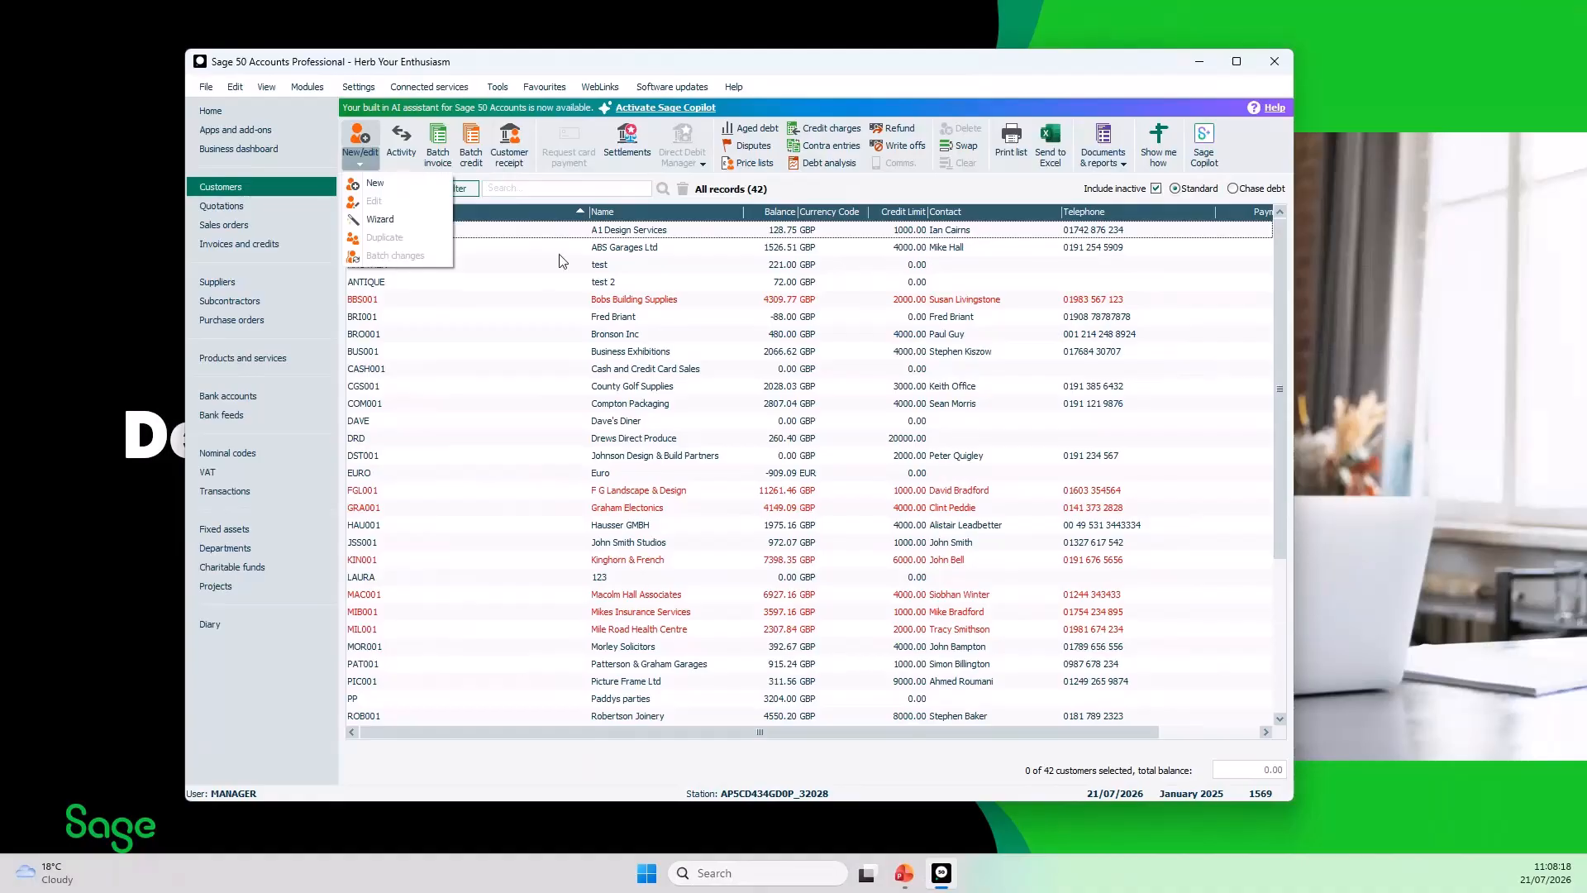
{"action": "left_click", "coordinate": [642, 235]}
{"action": "left_click", "coordinate": [368, 162]}
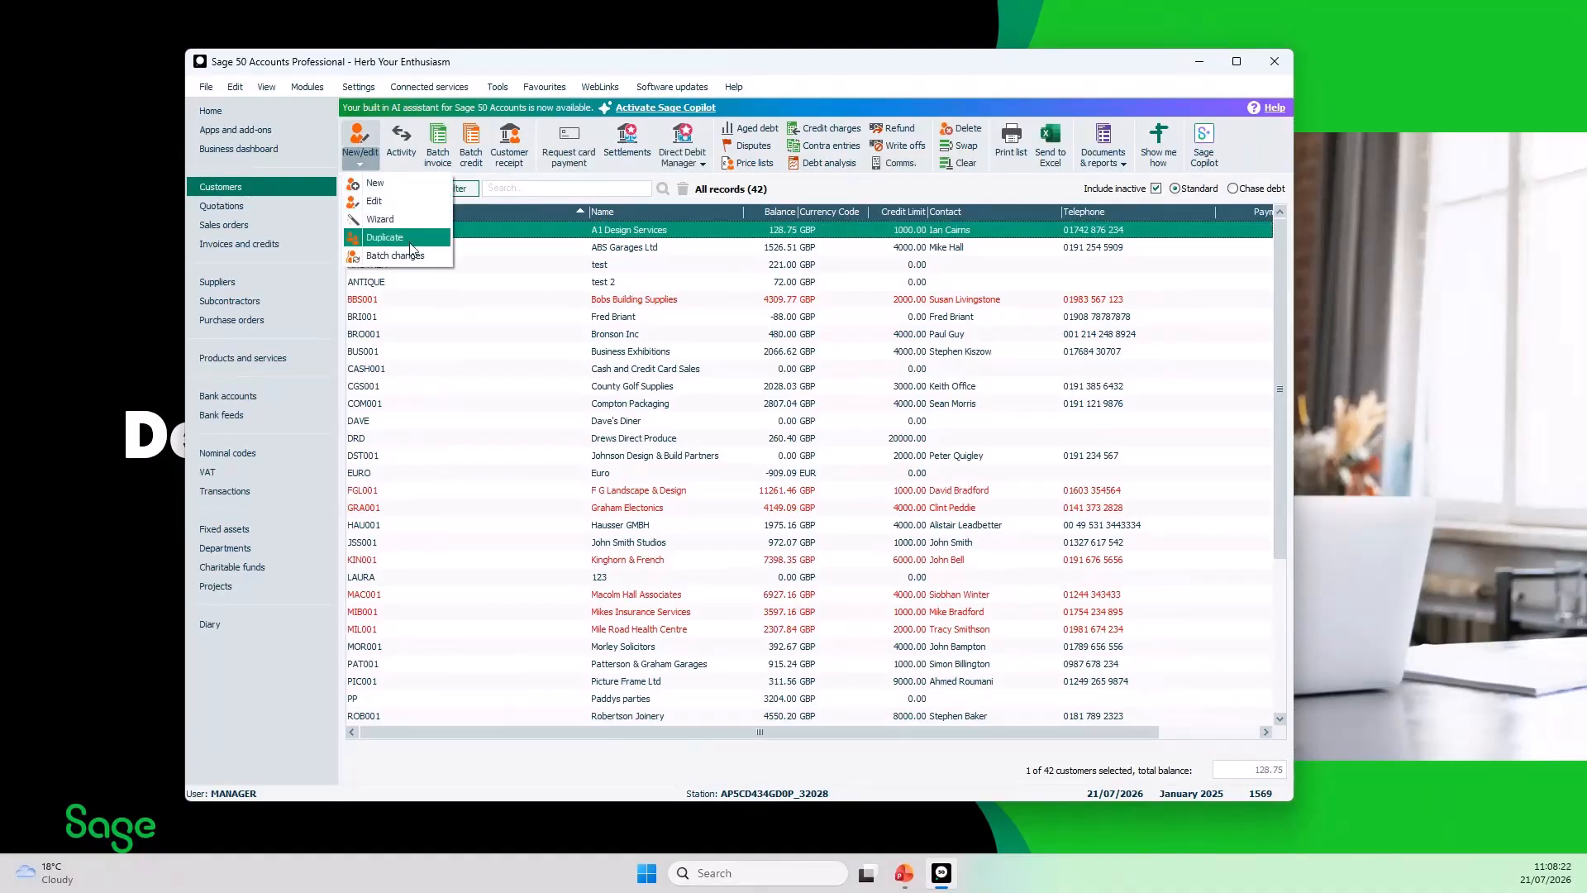
{"action": "left_click", "coordinate": [703, 164]}
{"action": "left_click", "coordinate": [703, 169]}
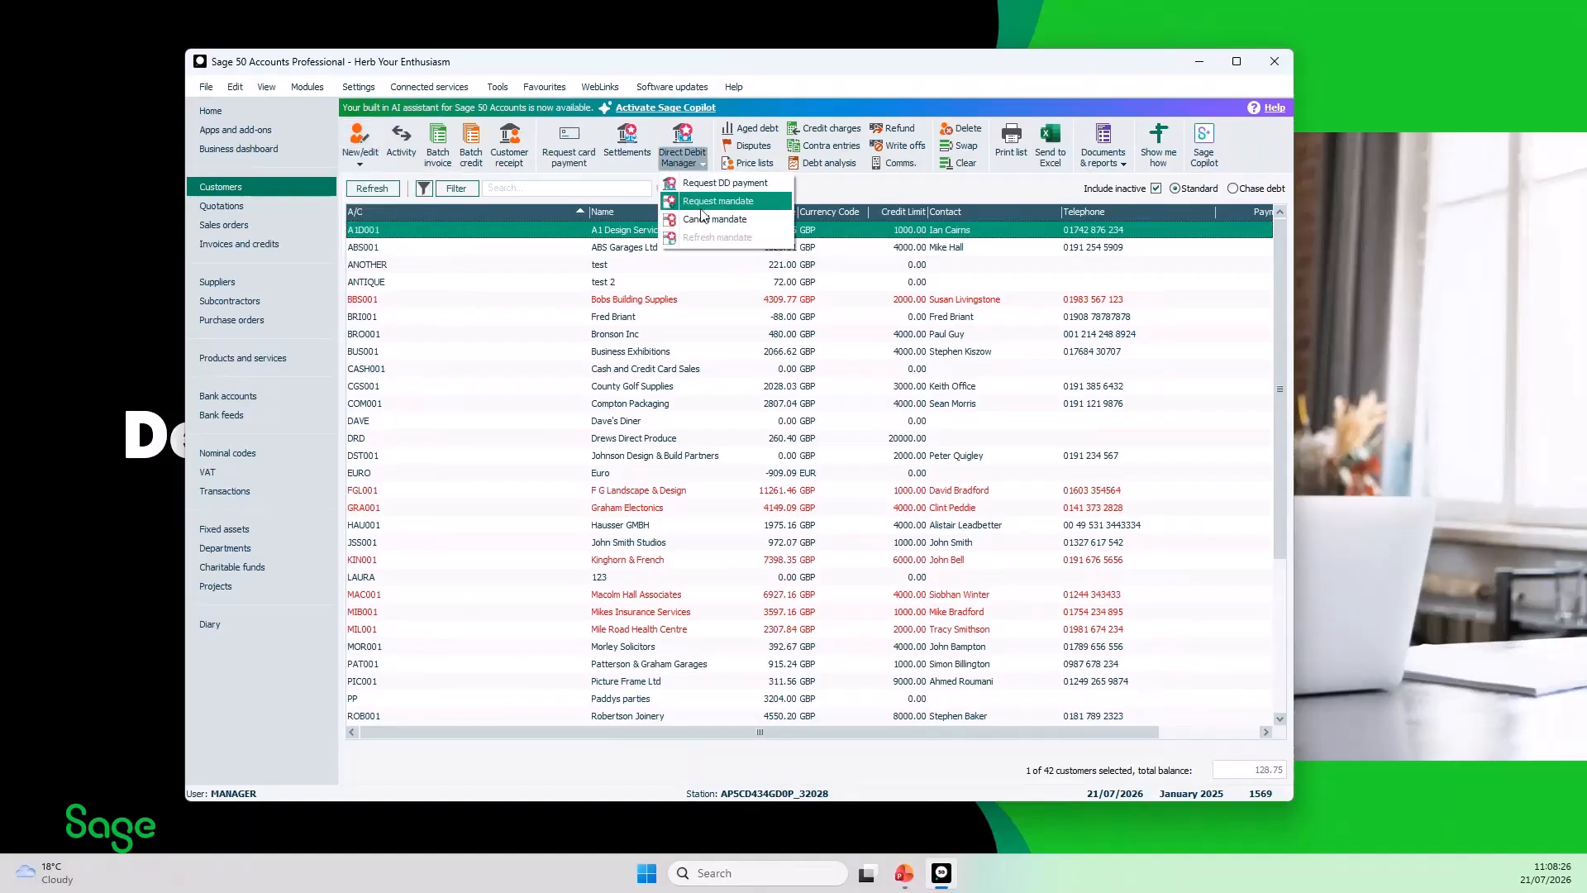
Examine the commands in the collapsed Documents & reports group and maximise the window again
{"action": "left_click", "coordinate": [1123, 162]}
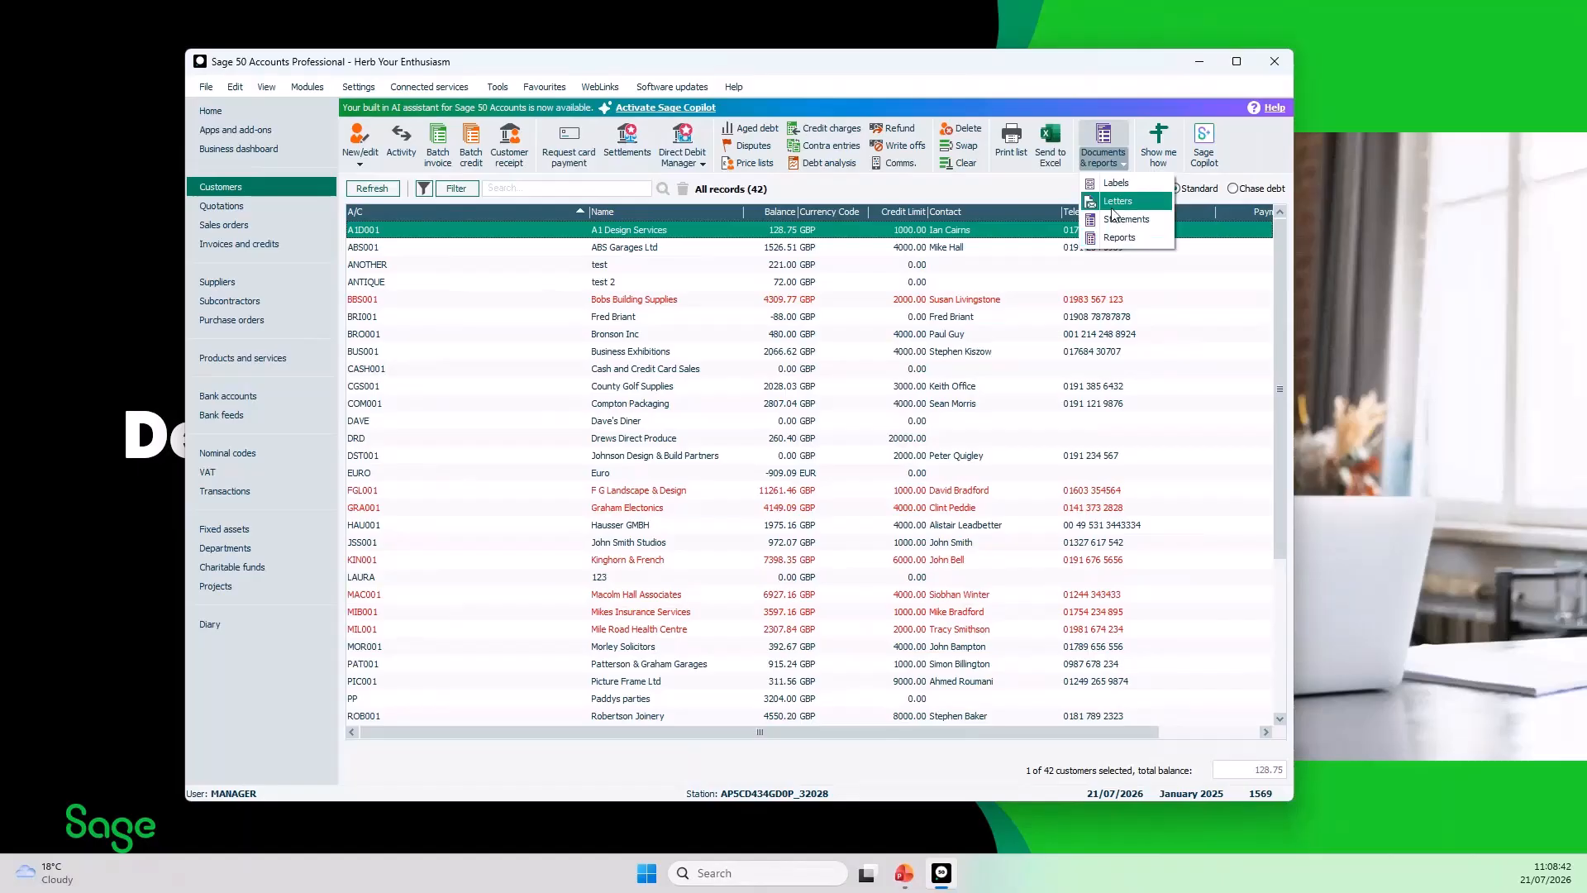
{"action": "left_click", "coordinate": [1113, 142]}
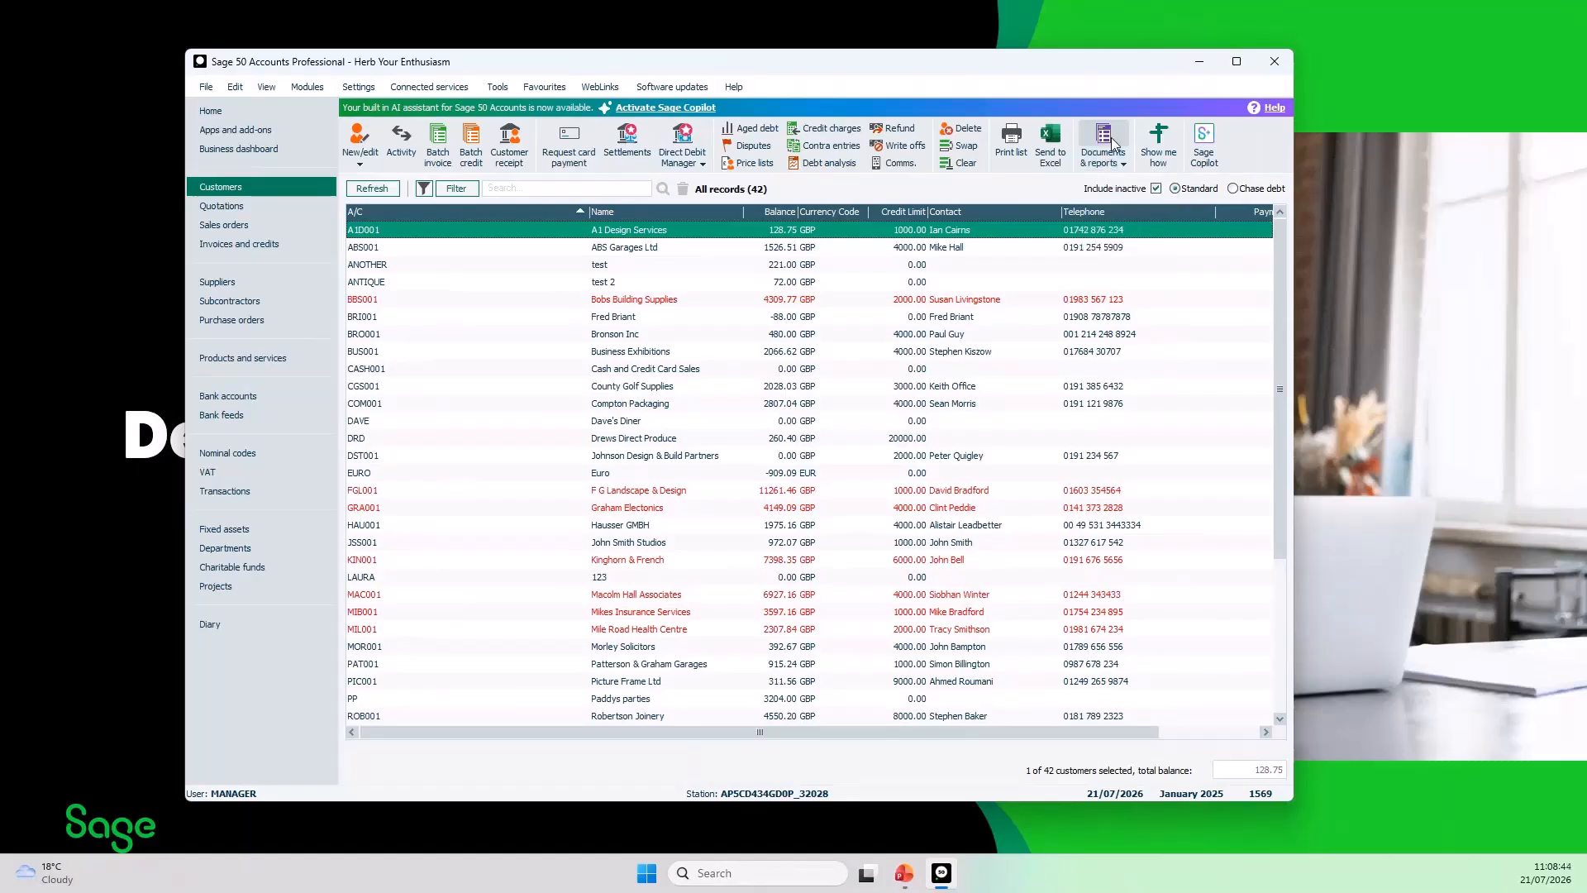
{"action": "left_click", "coordinate": [1114, 142]}
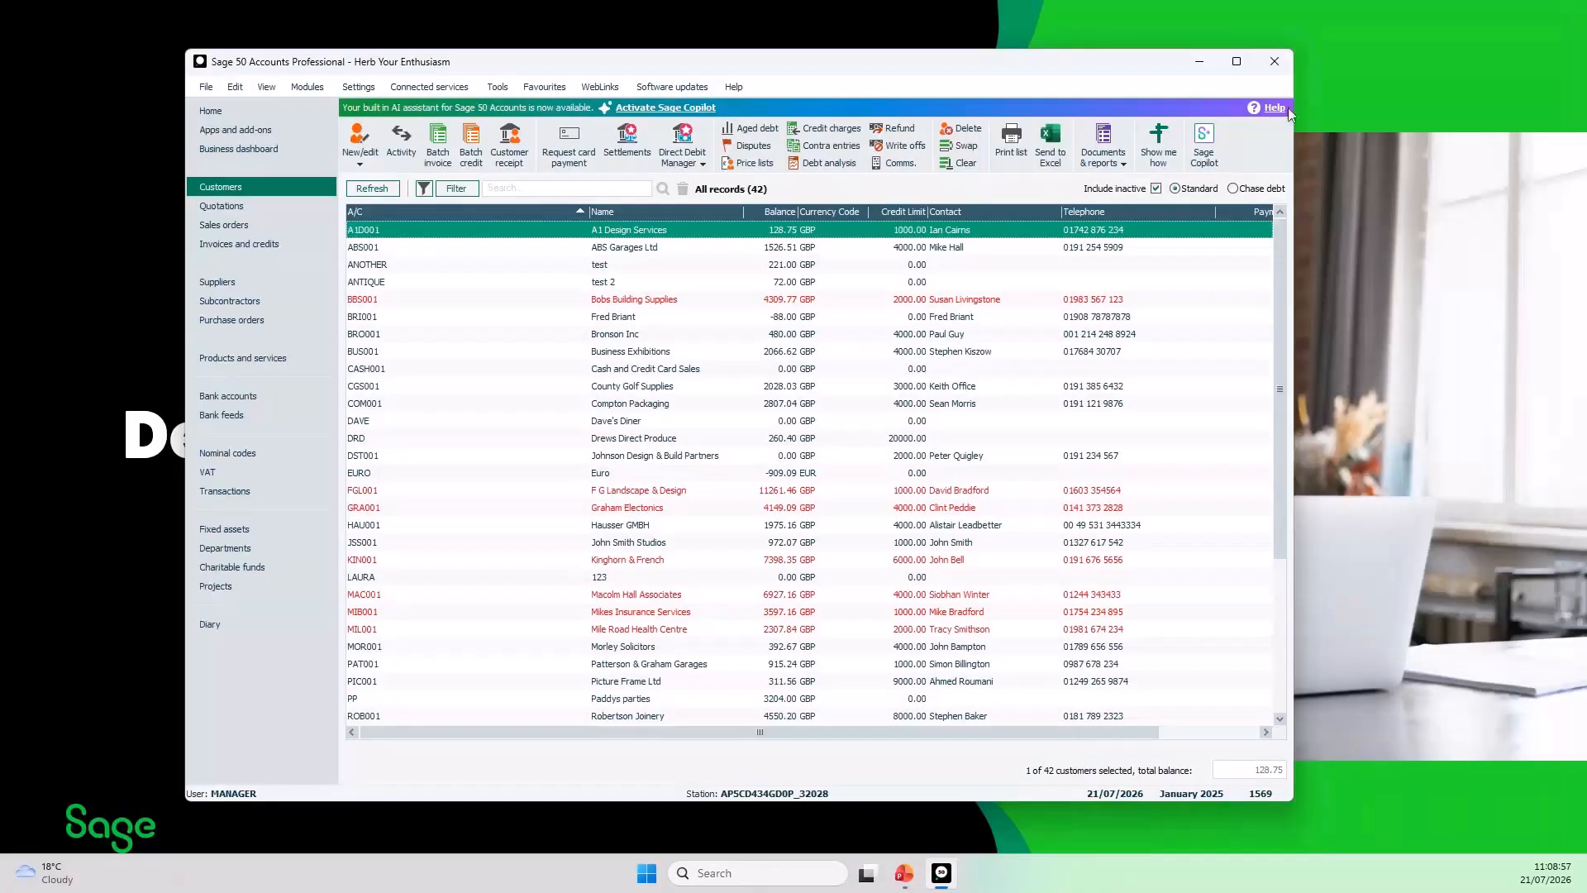
{"action": "left_click", "coordinate": [1103, 154]}
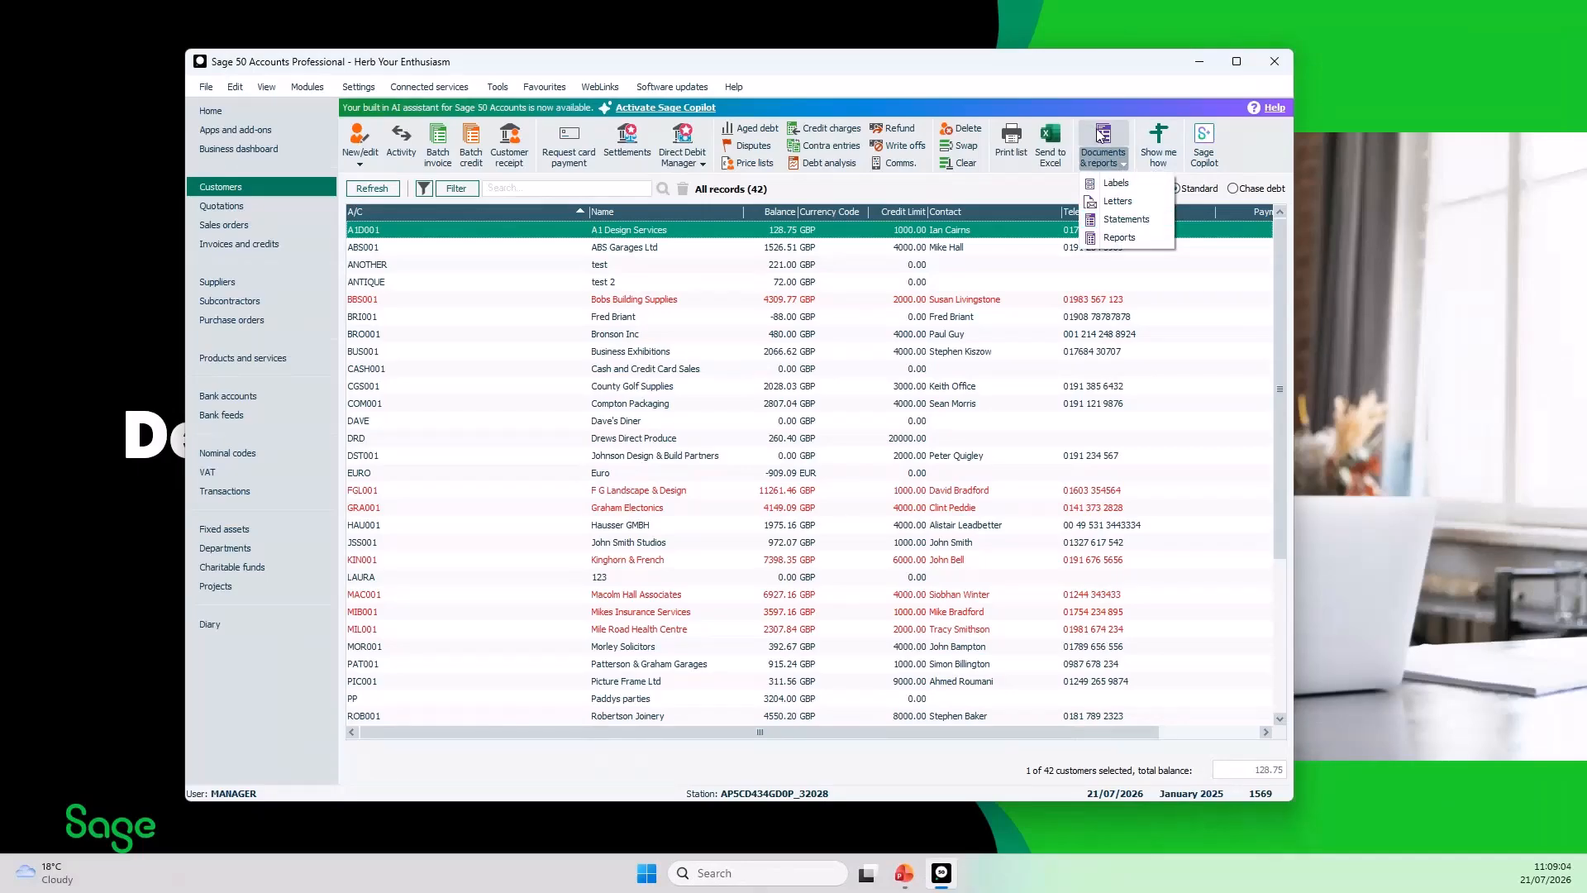
{"action": "left_click", "coordinate": [840, 74]}
{"action": "double_click", "coordinate": [840, 74]}
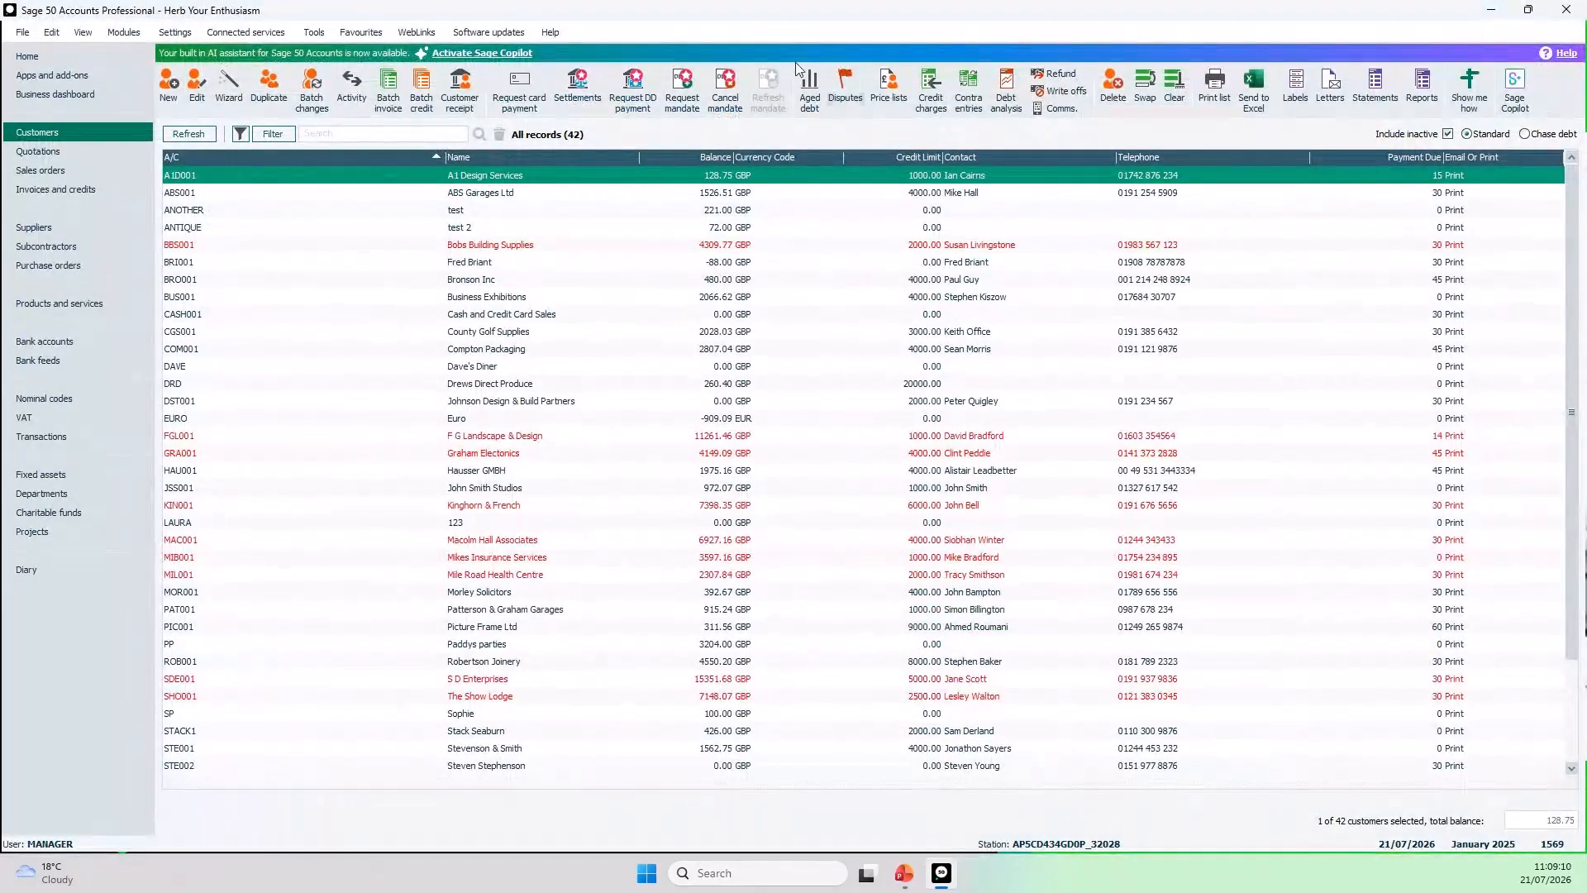
Set the default task of the Customers Documents & reports group to Statements in the program options and save it
{"action": "left_click", "coordinate": [314, 32]}
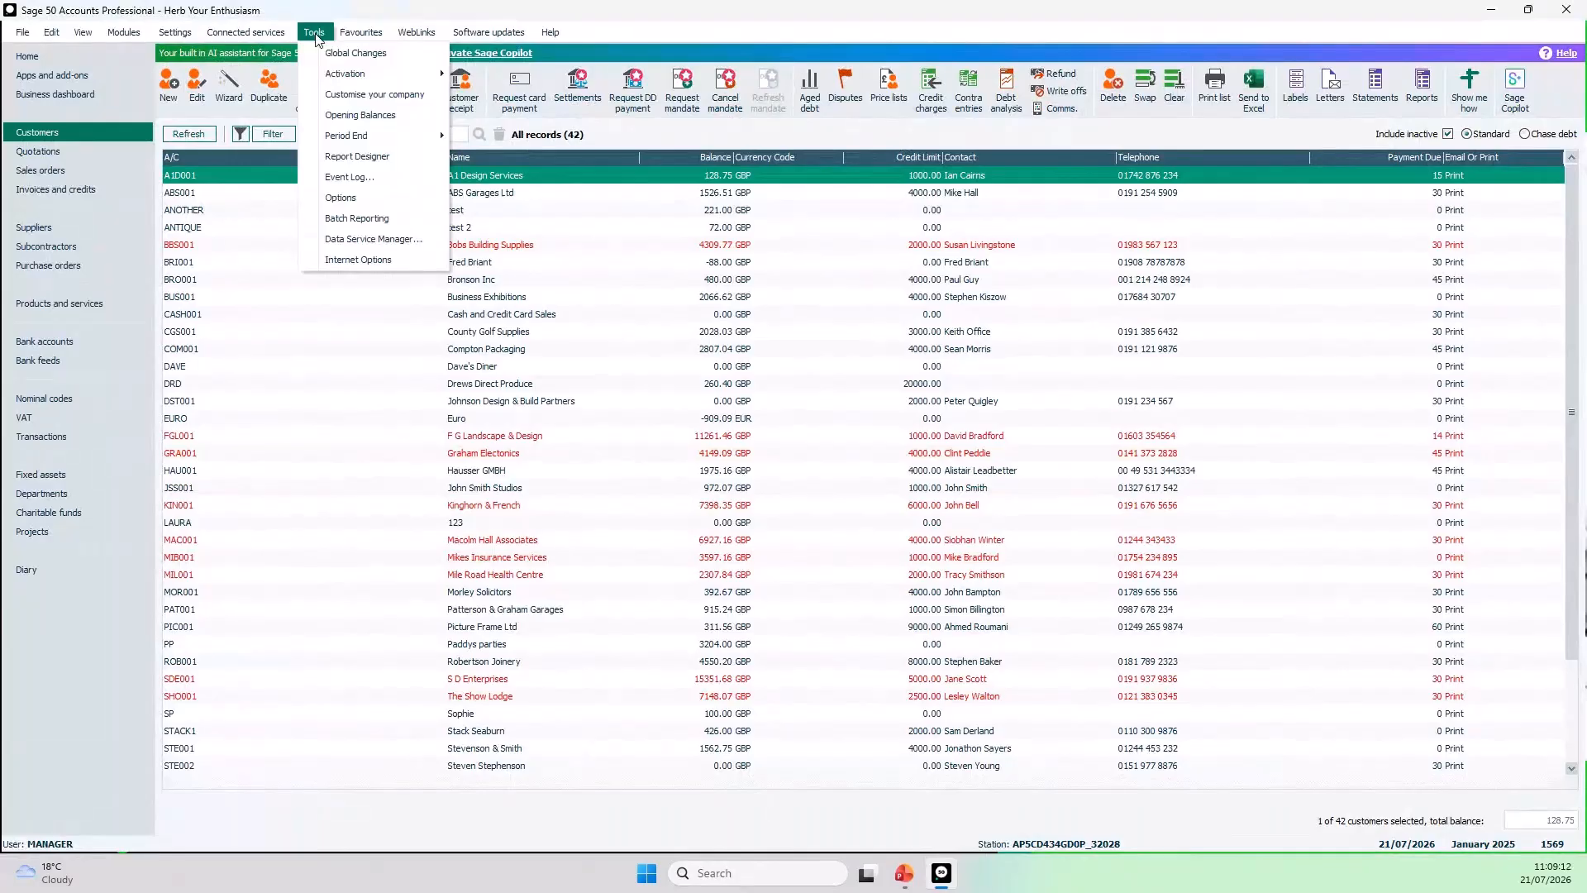
{"action": "left_click", "coordinate": [370, 200]}
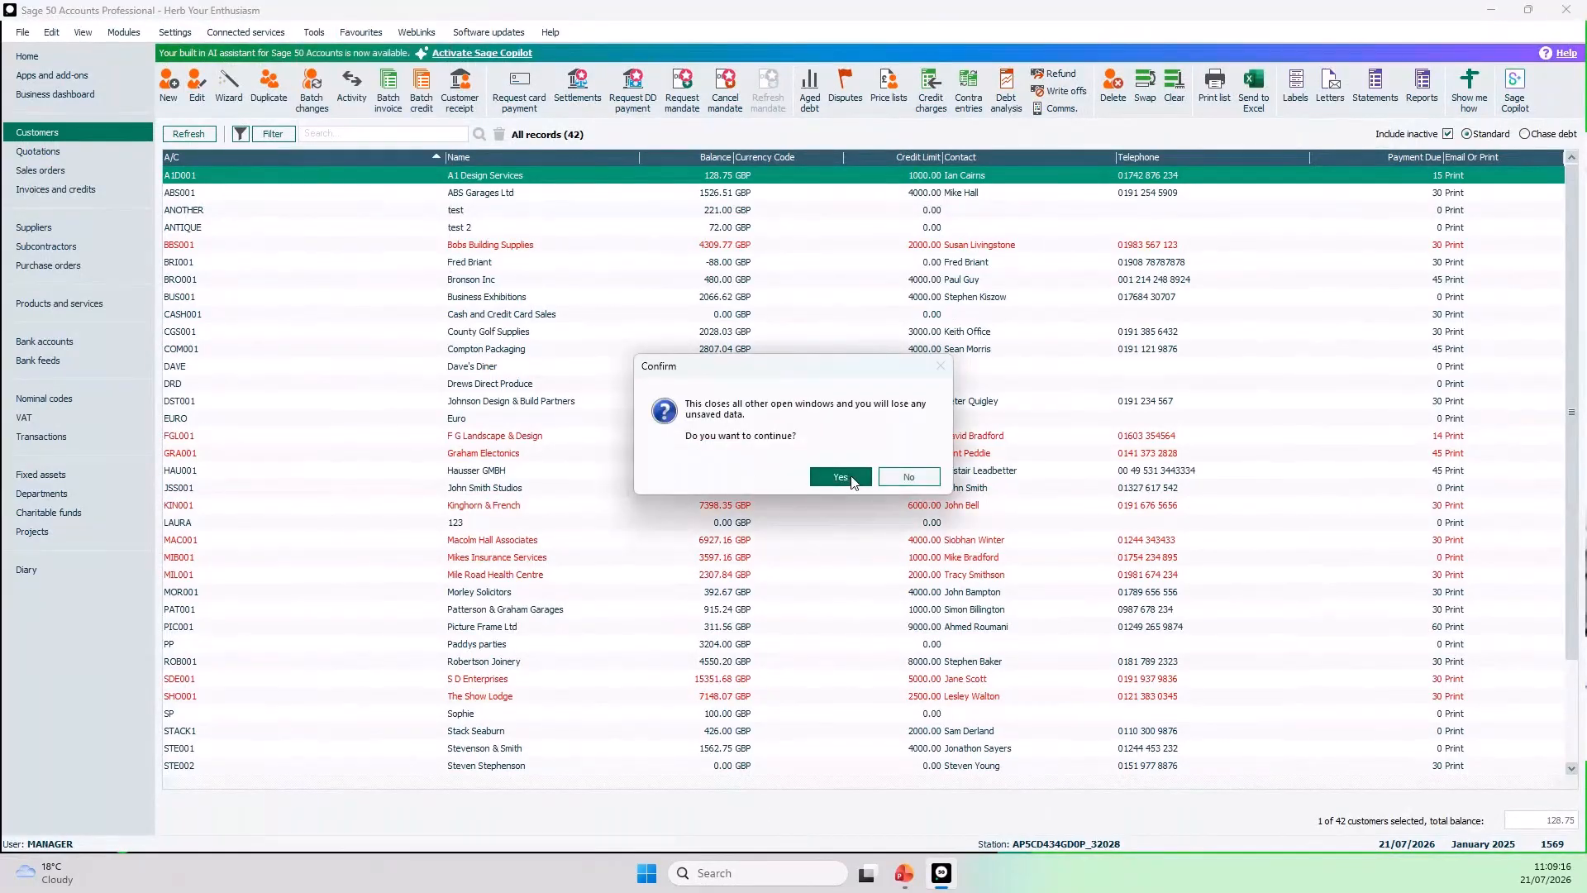
{"action": "left_click", "coordinate": [840, 477]}
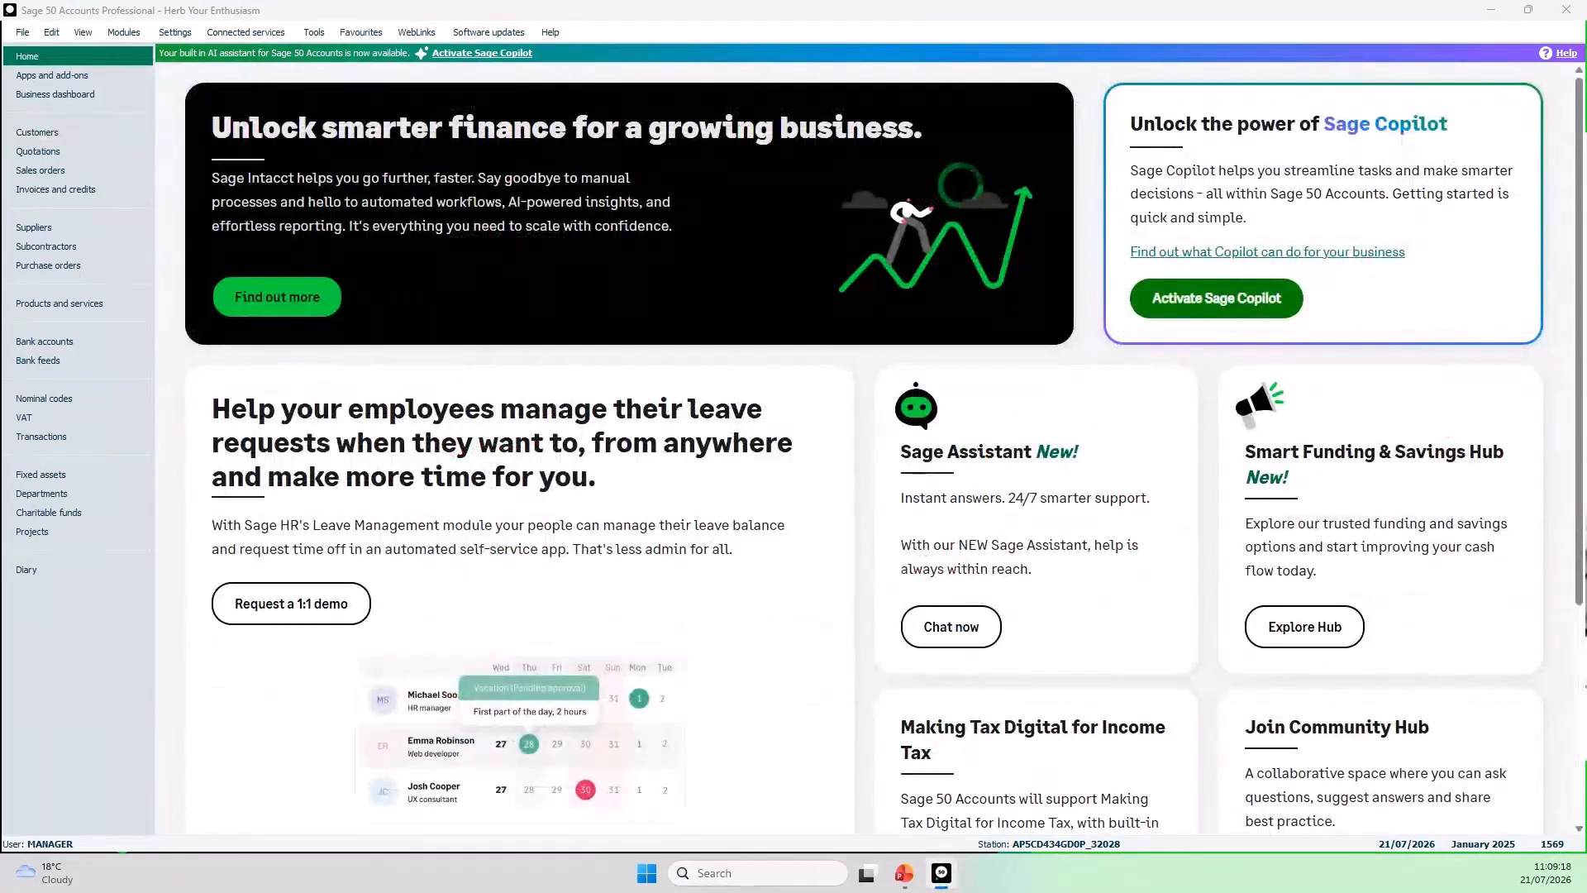
{"action": "left_click_drag", "start_coordinate": [794, 338], "coordinate": [855, 156]}
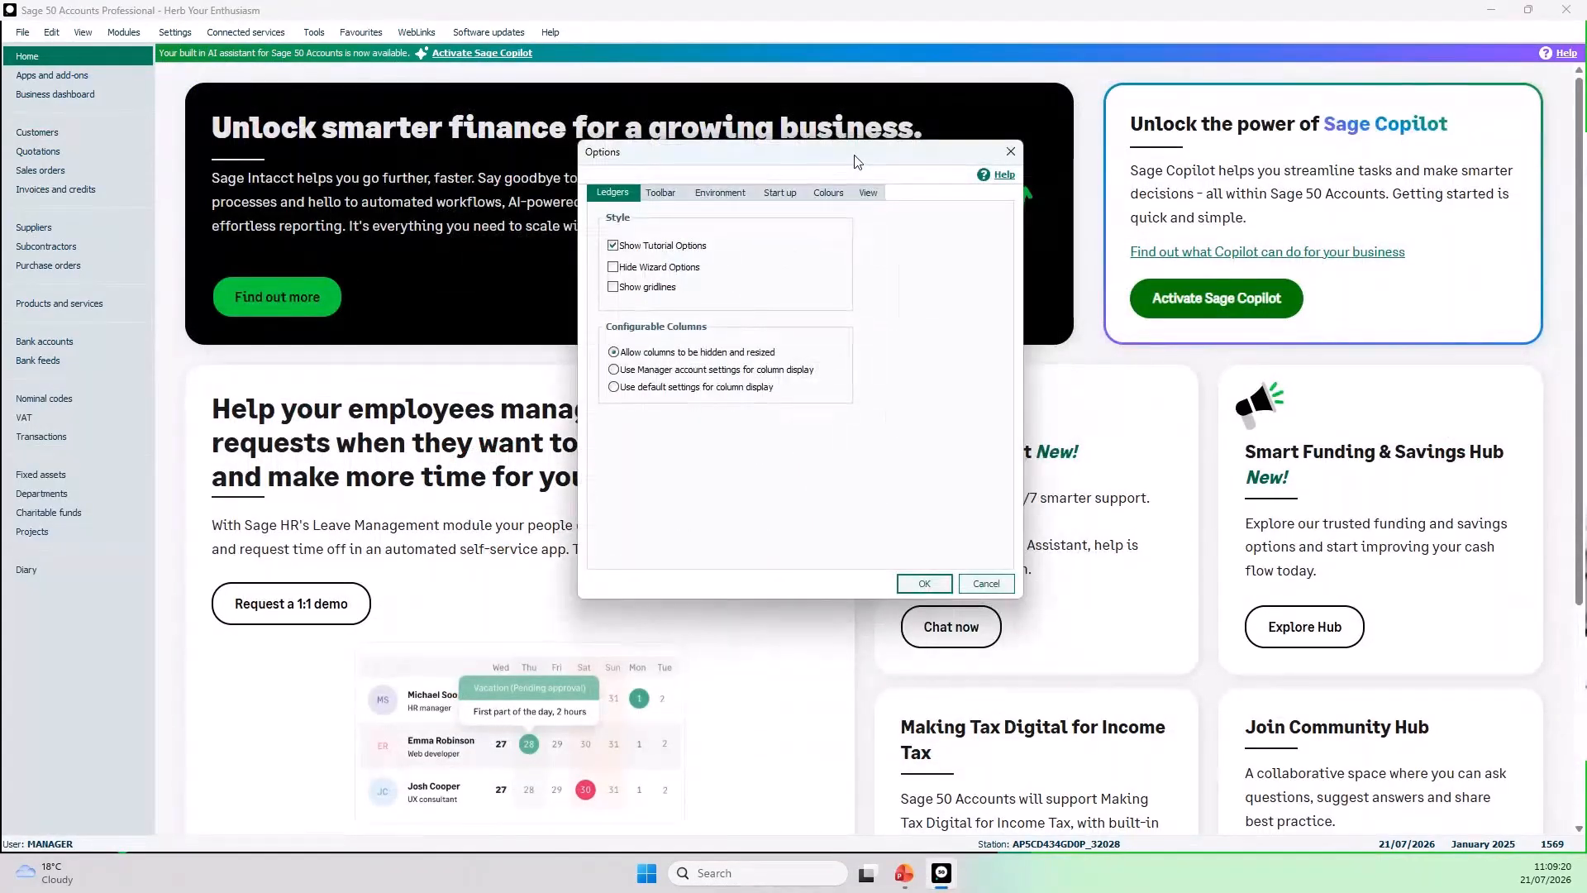
{"action": "left_click", "coordinate": [671, 200]}
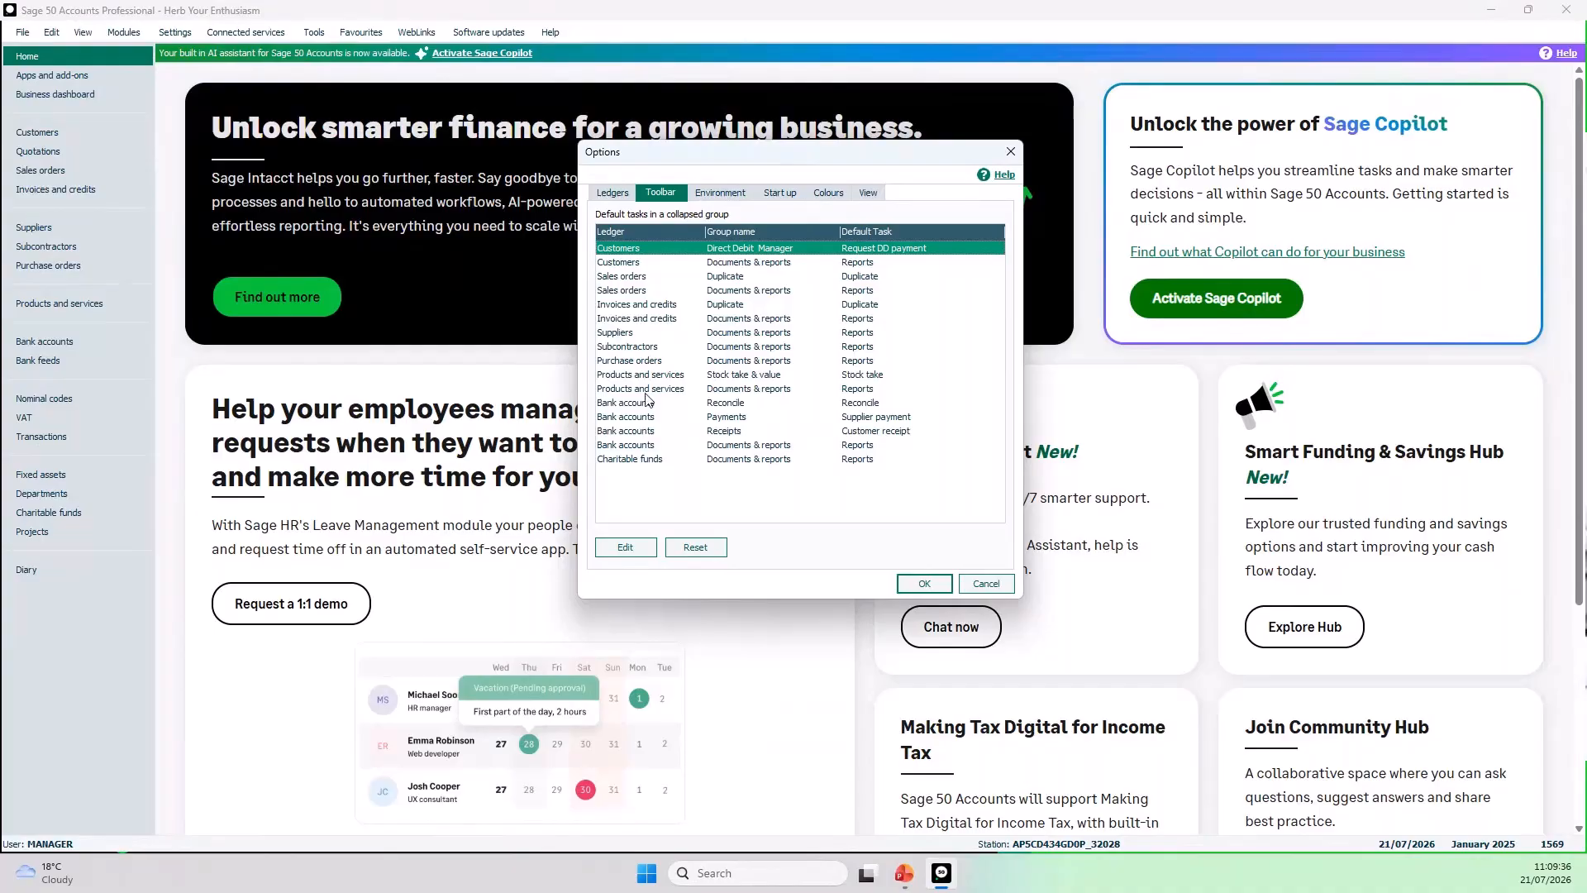
{"action": "left_click", "coordinate": [615, 264]}
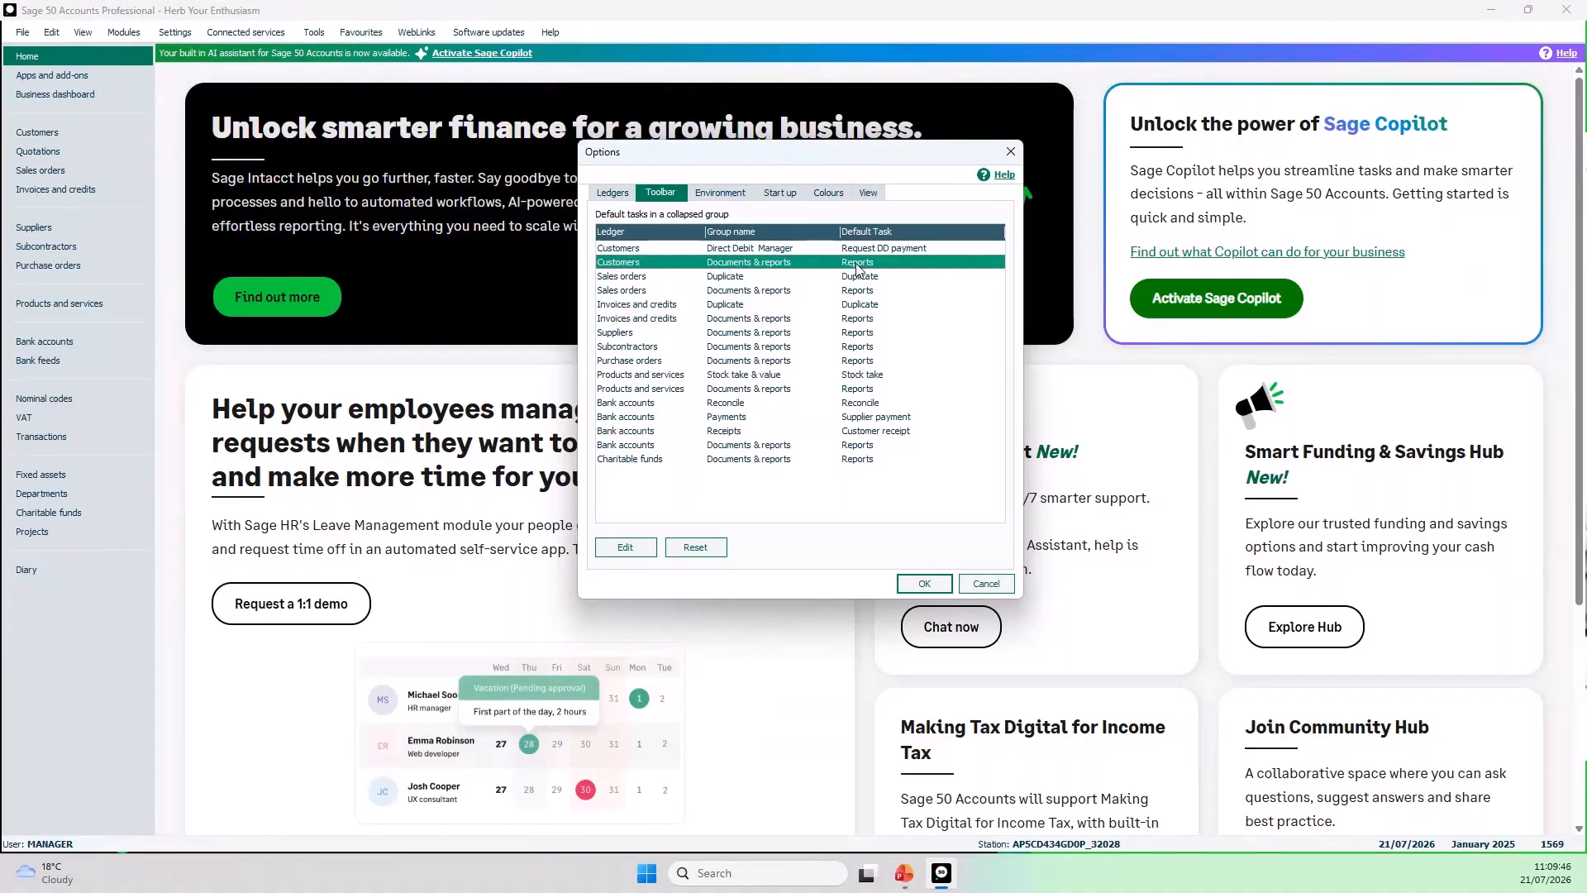
{"action": "left_click", "coordinate": [643, 549]}
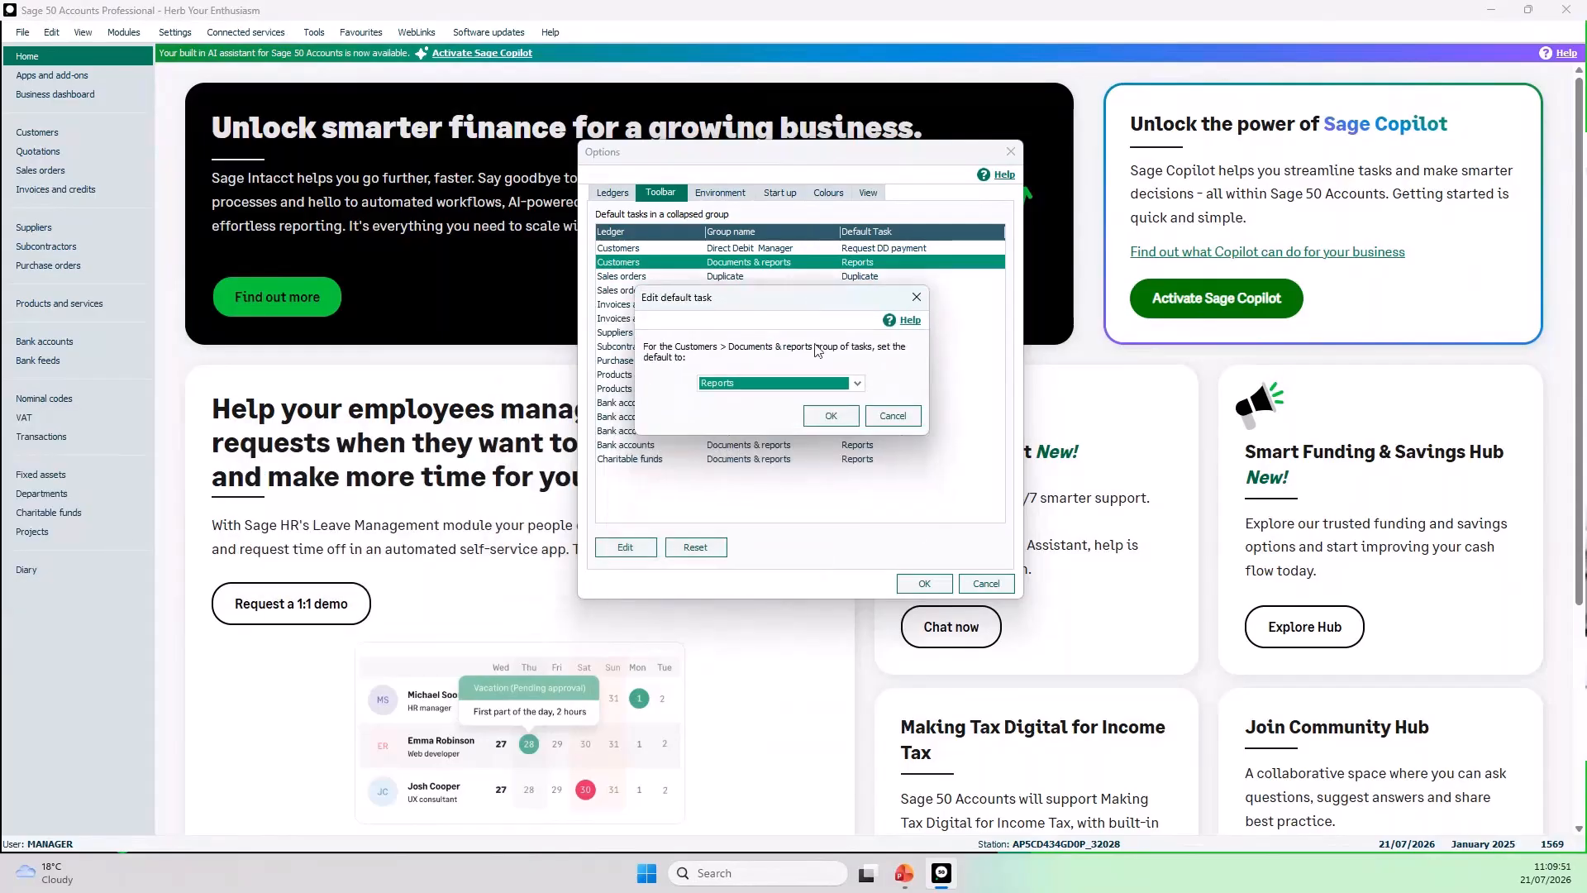
{"action": "left_click", "coordinate": [858, 384]}
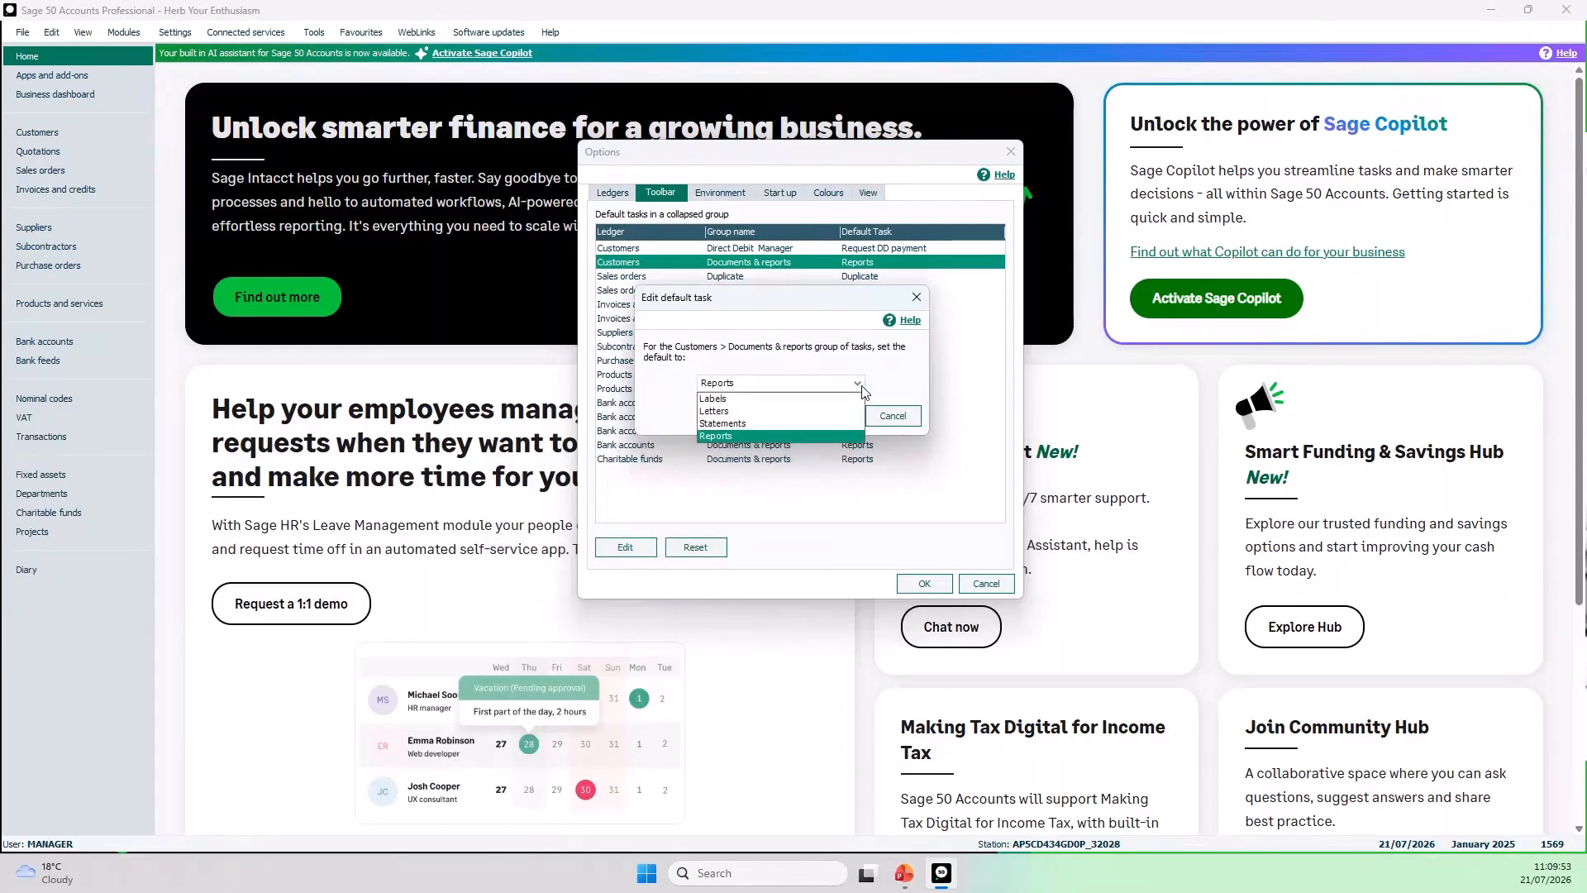
{"action": "left_click", "coordinate": [777, 424]}
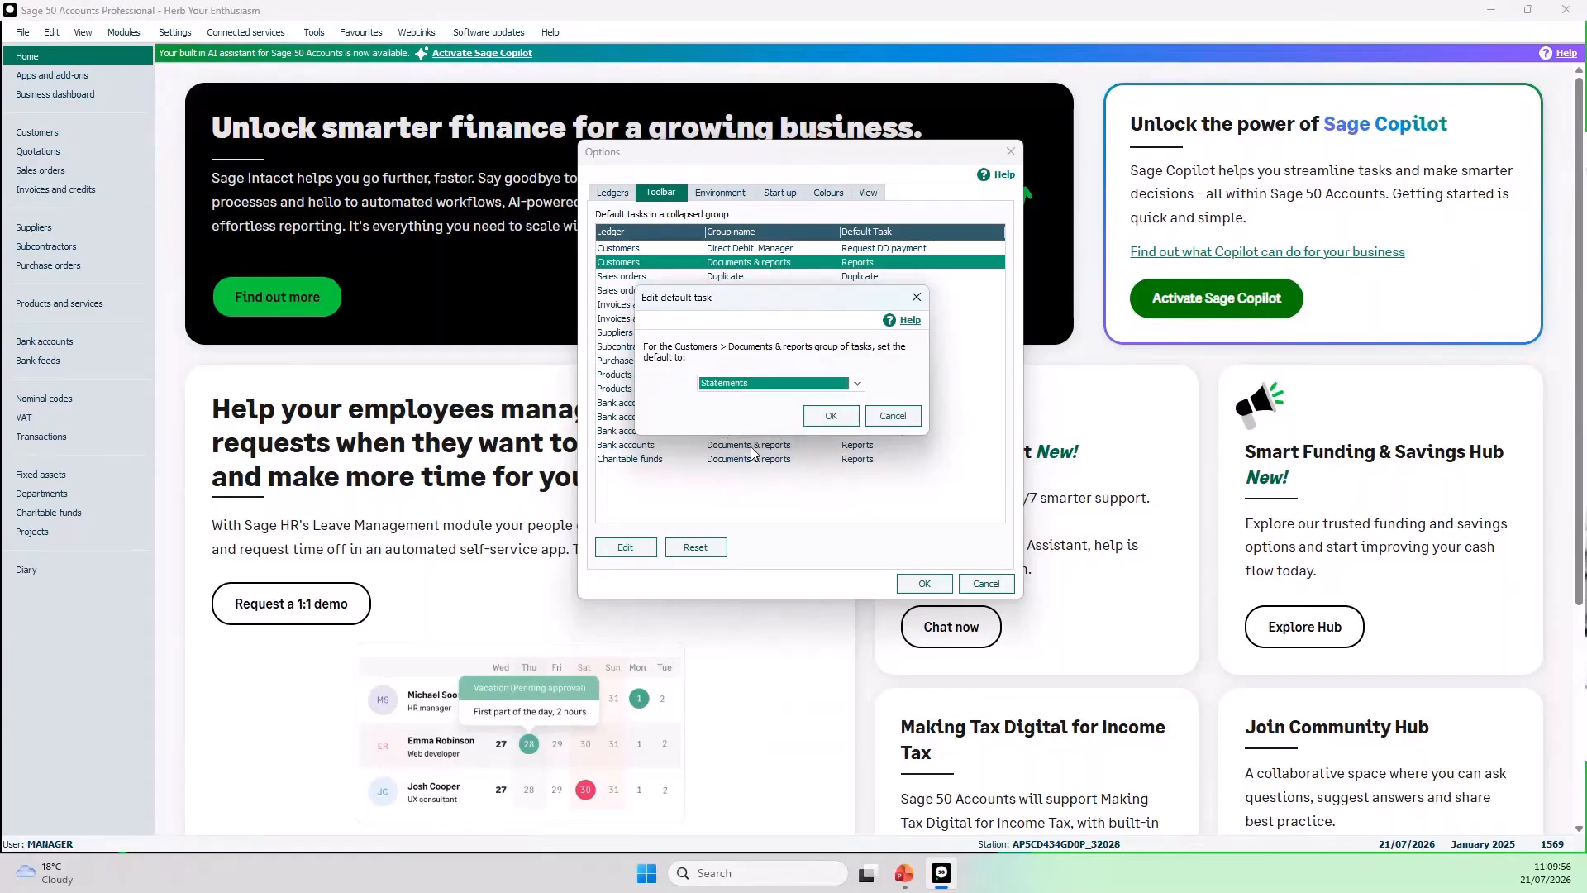
{"action": "left_click", "coordinate": [831, 418]}
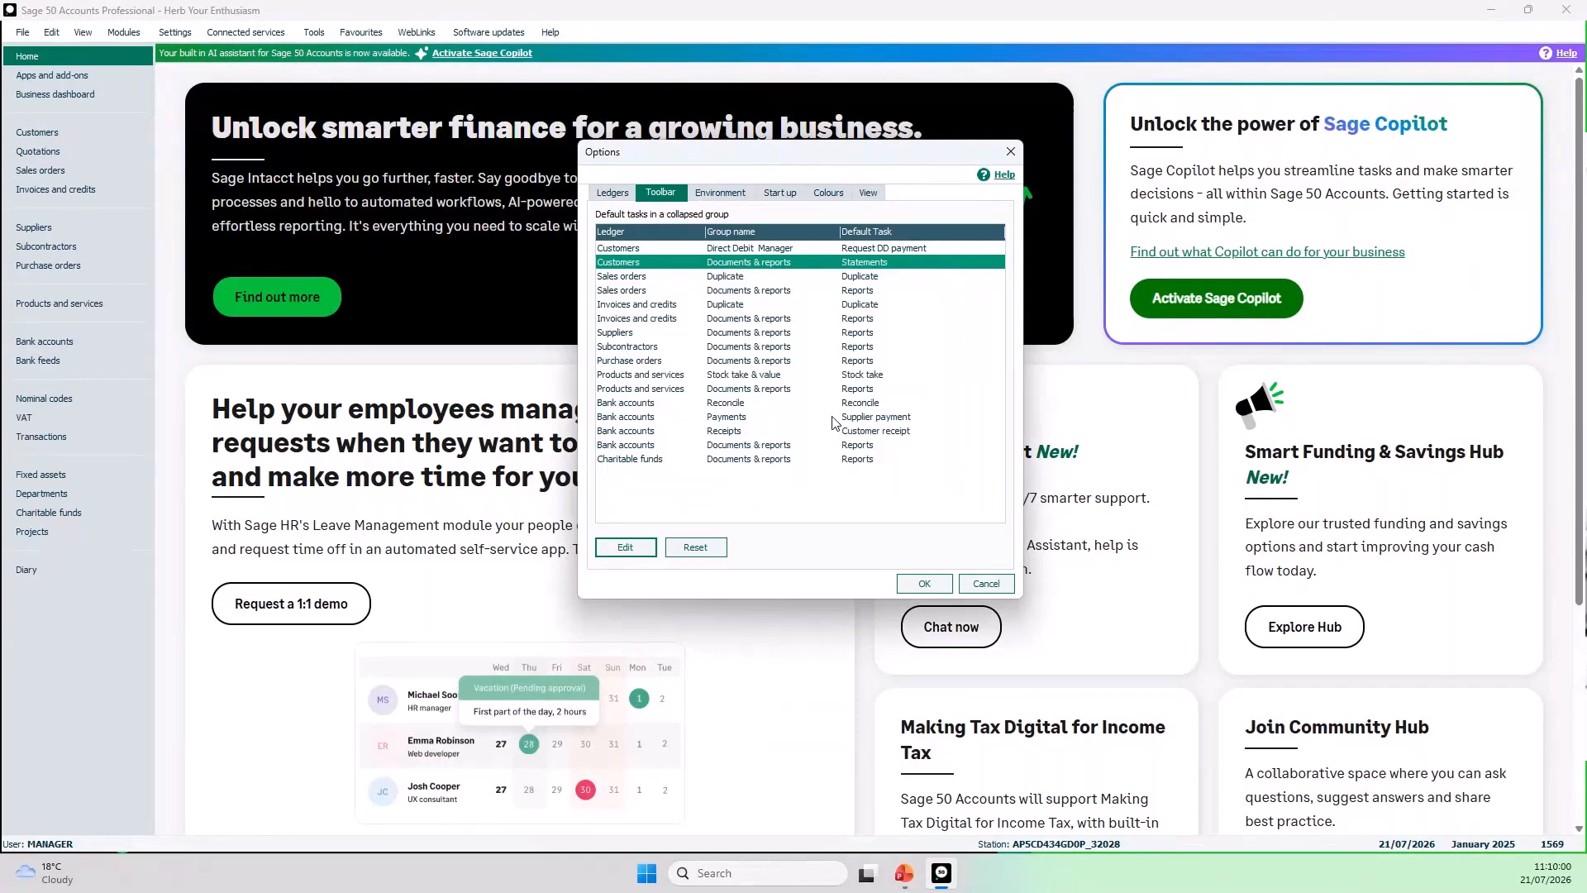
{"action": "left_click", "coordinate": [919, 583]}
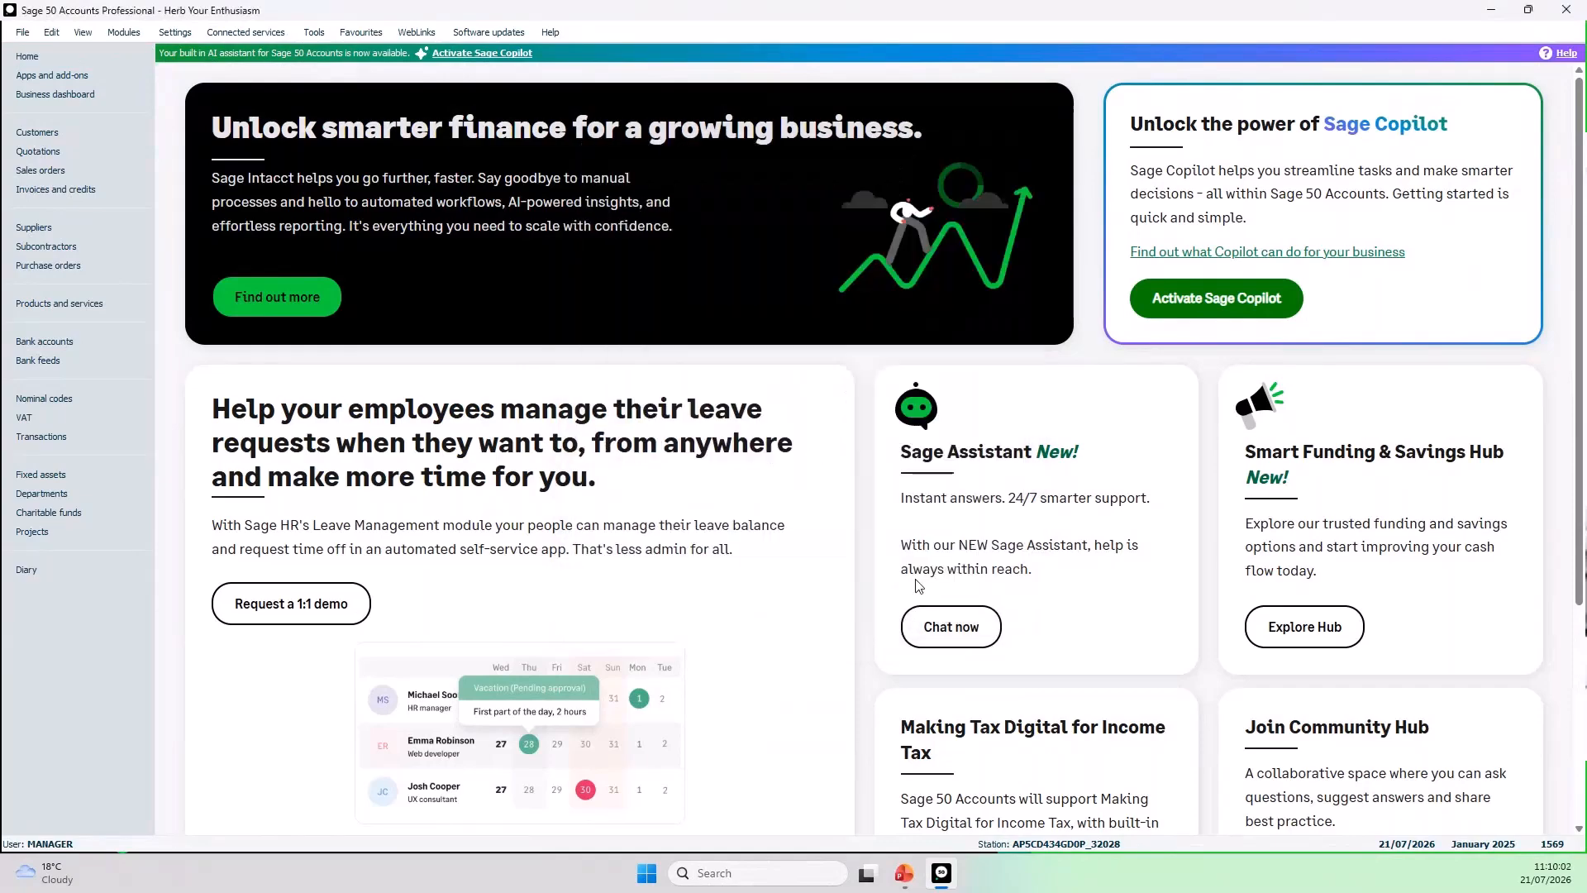
Run the default task of the Documents & reports group from the Customers list in a reduced window, and close the Layouts window
{"action": "left_click", "coordinate": [68, 134]}
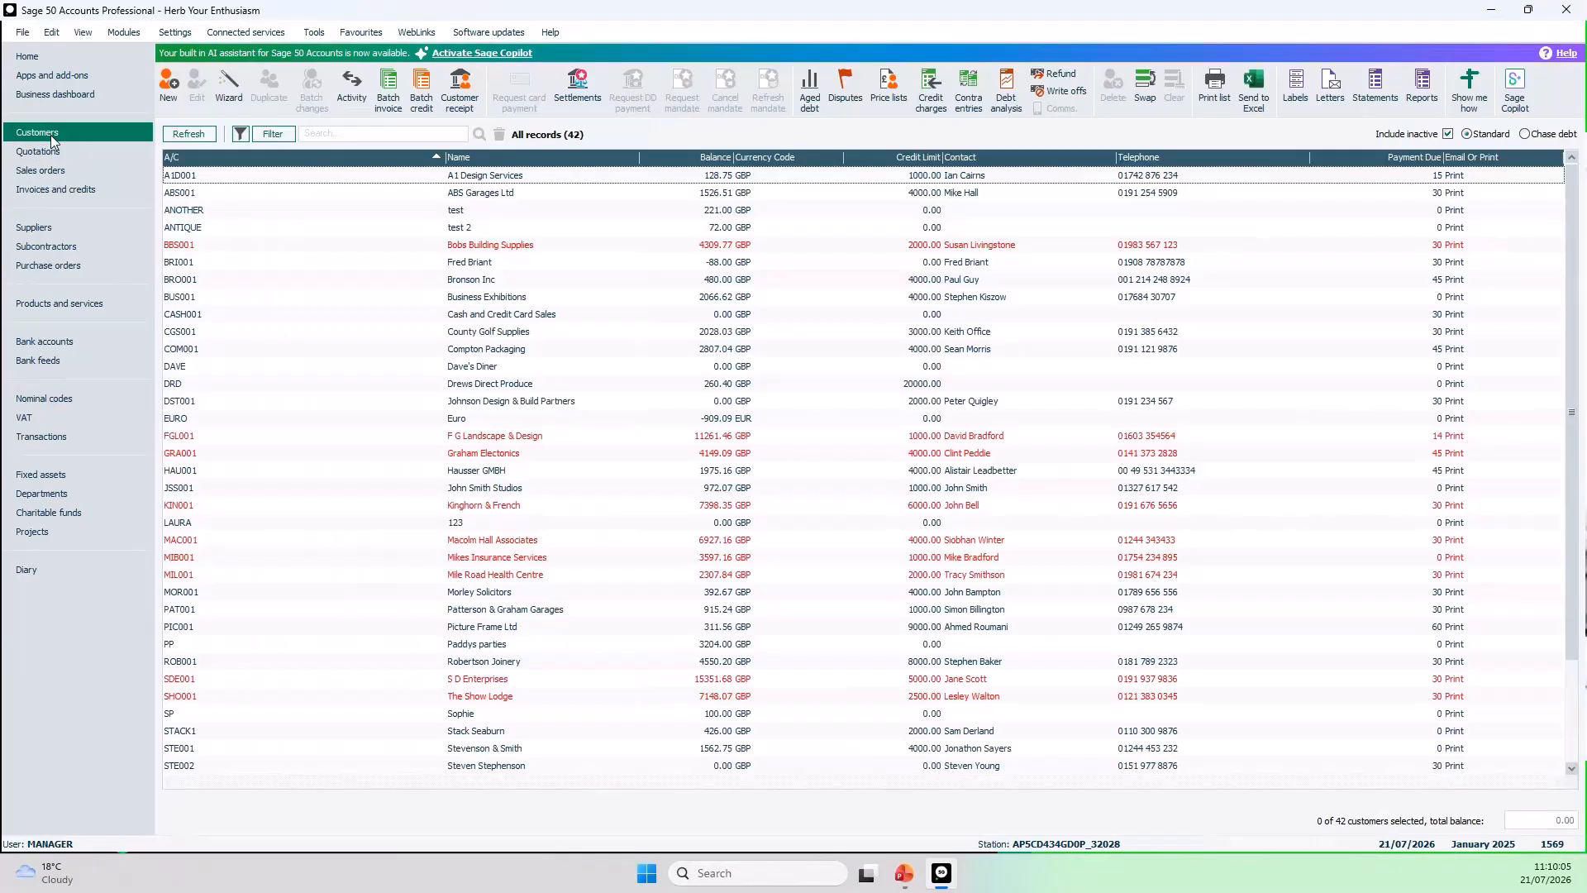
{"action": "double_click", "coordinate": [838, 17]}
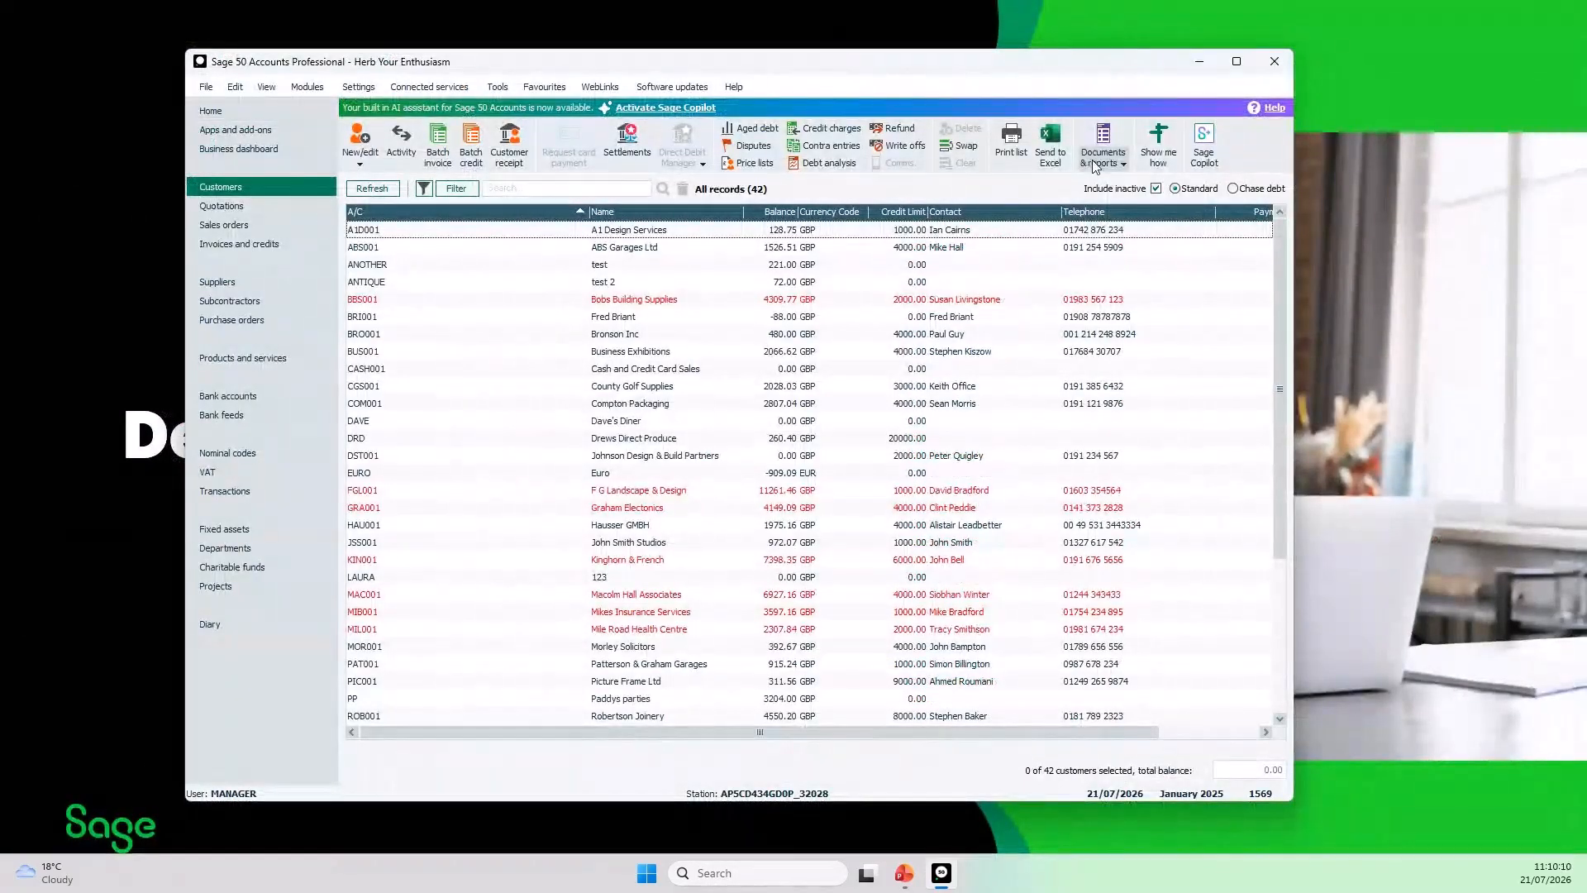
{"action": "left_click", "coordinate": [1108, 138]}
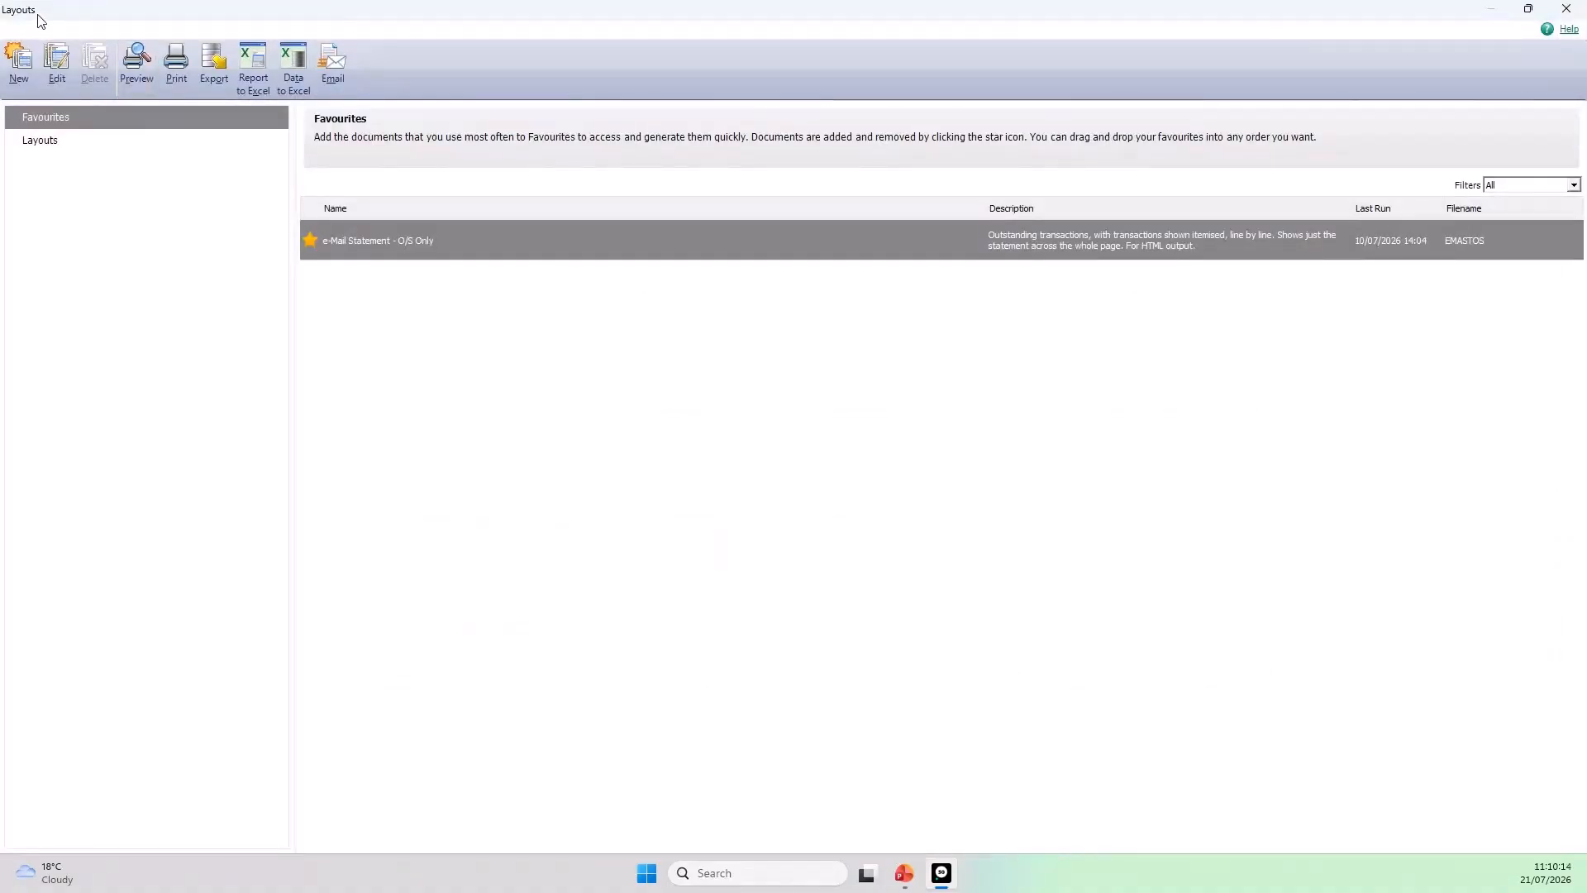
{"action": "mouse_move", "coordinate": [361, 246]}
{"action": "left_click", "coordinate": [1566, 9]}
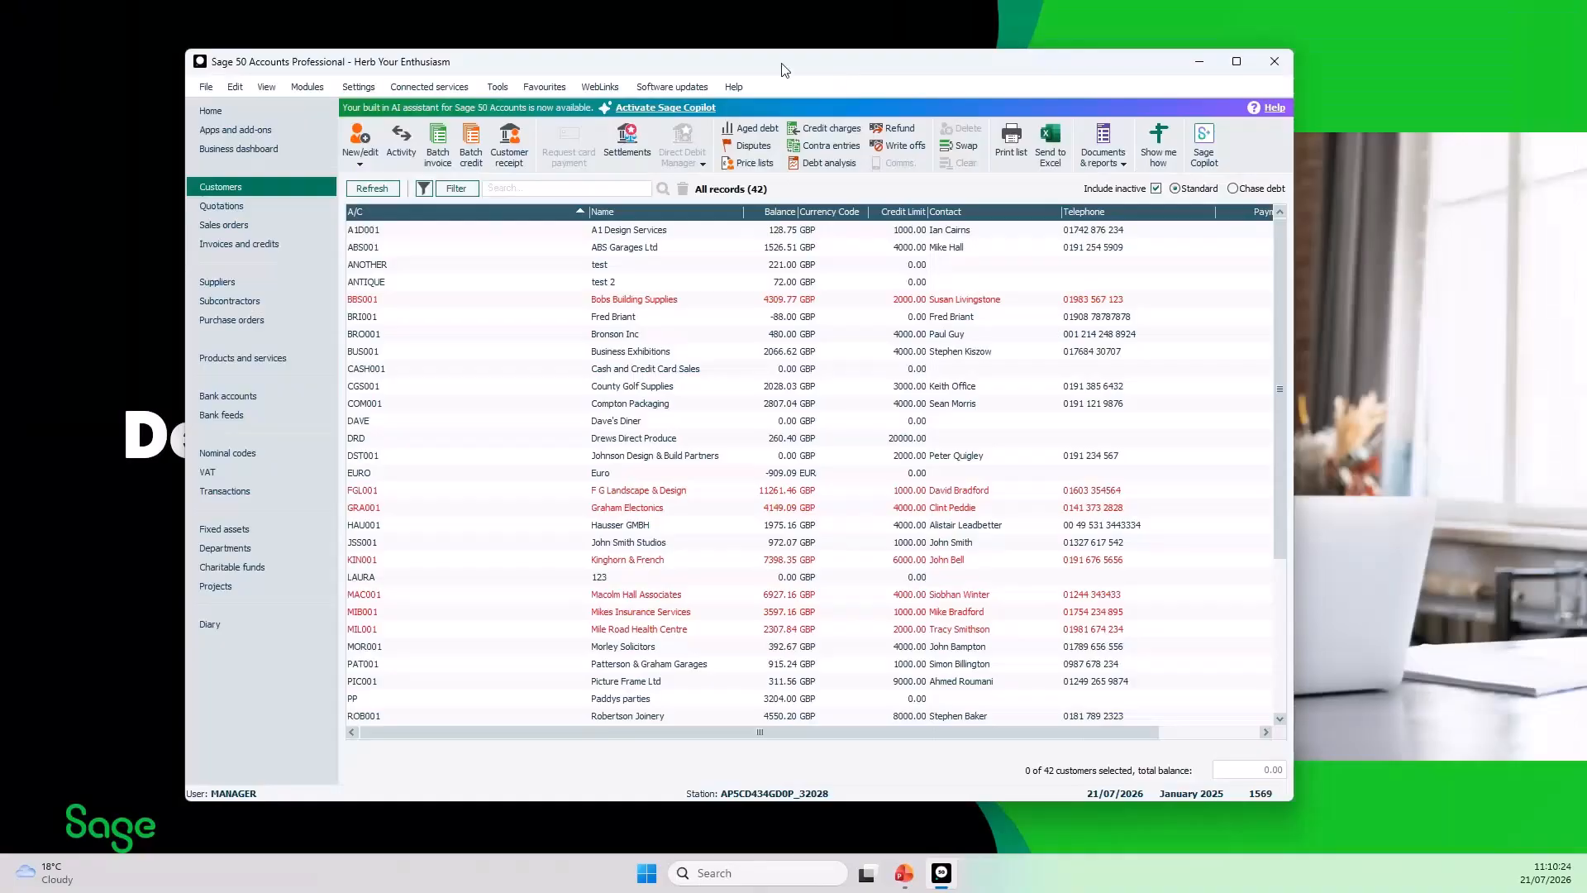
Maximise the window and display the access hints for the modules and Customers commands
{"action": "double_click", "coordinate": [781, 63]}
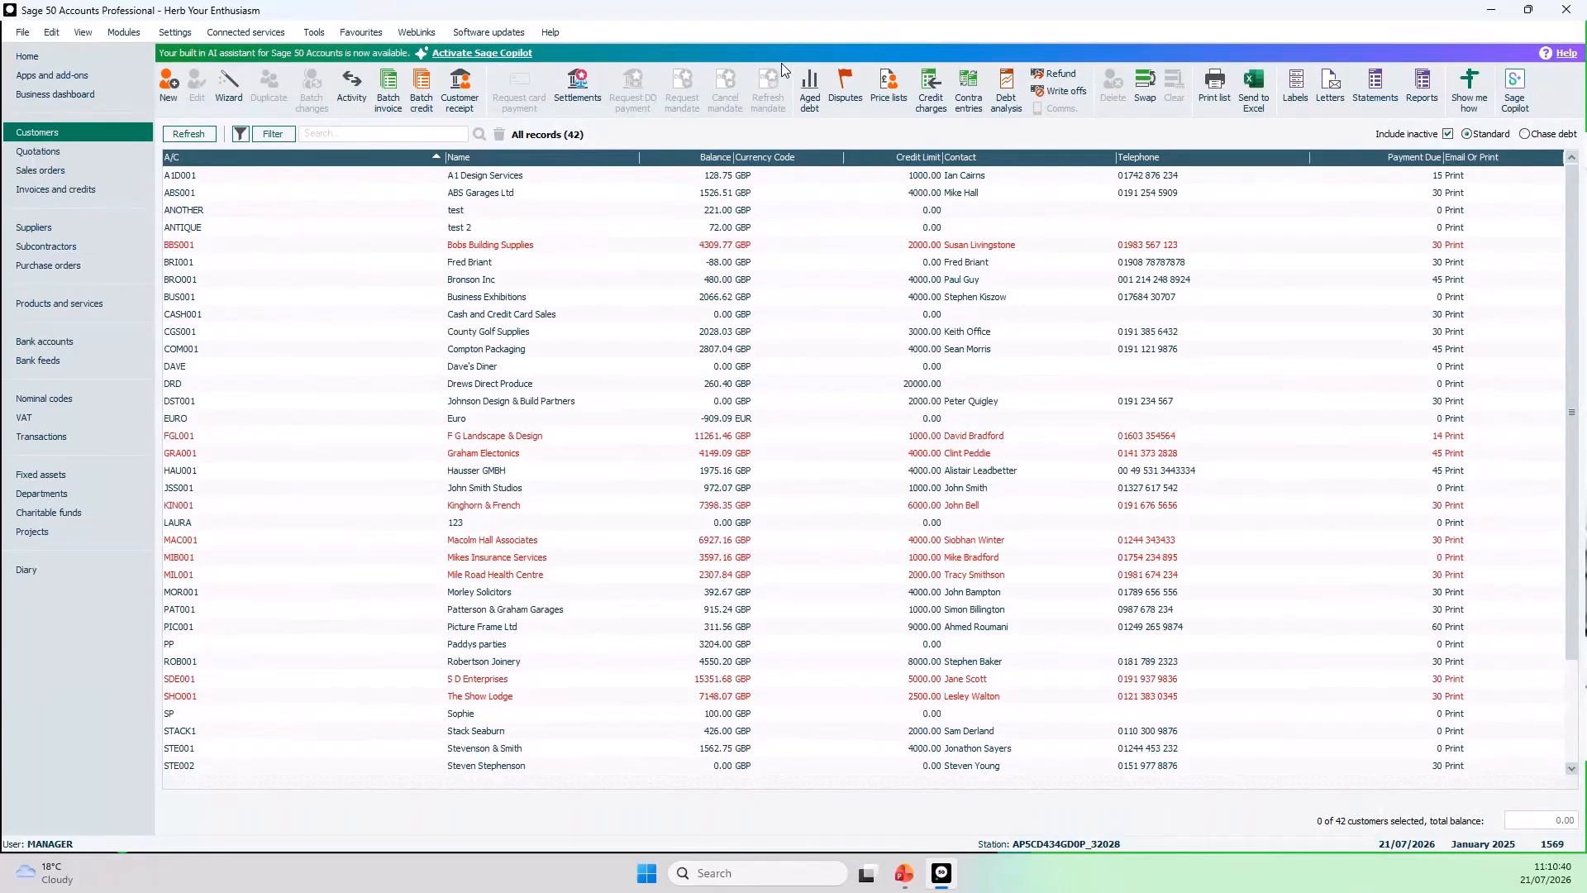
{"action": "left_click", "coordinate": [48, 231]}
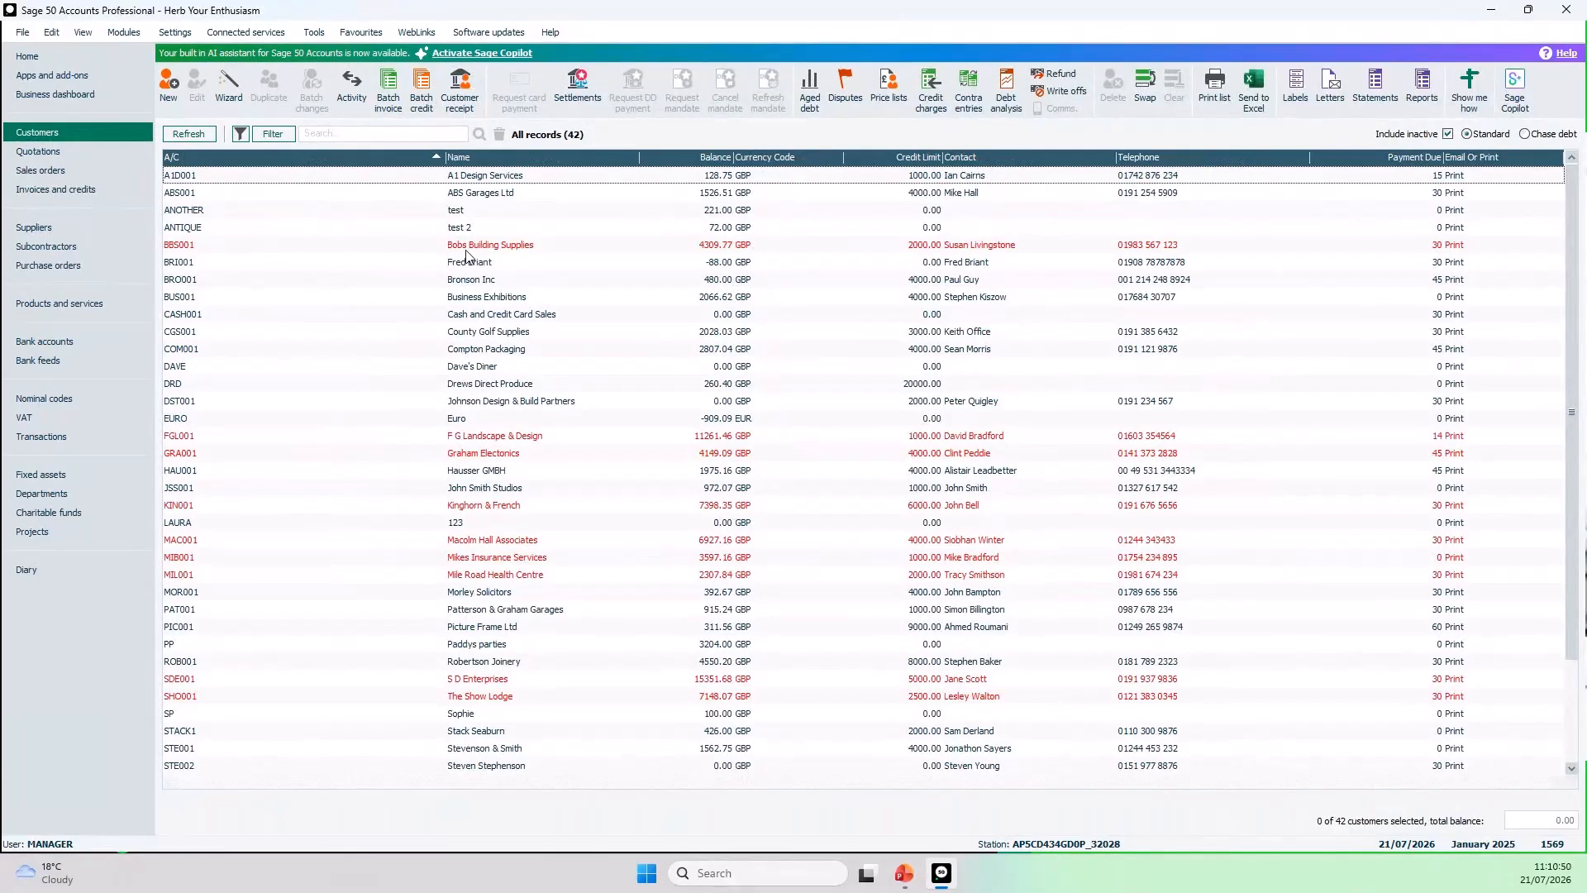
{"action": "key", "text": "alt"}
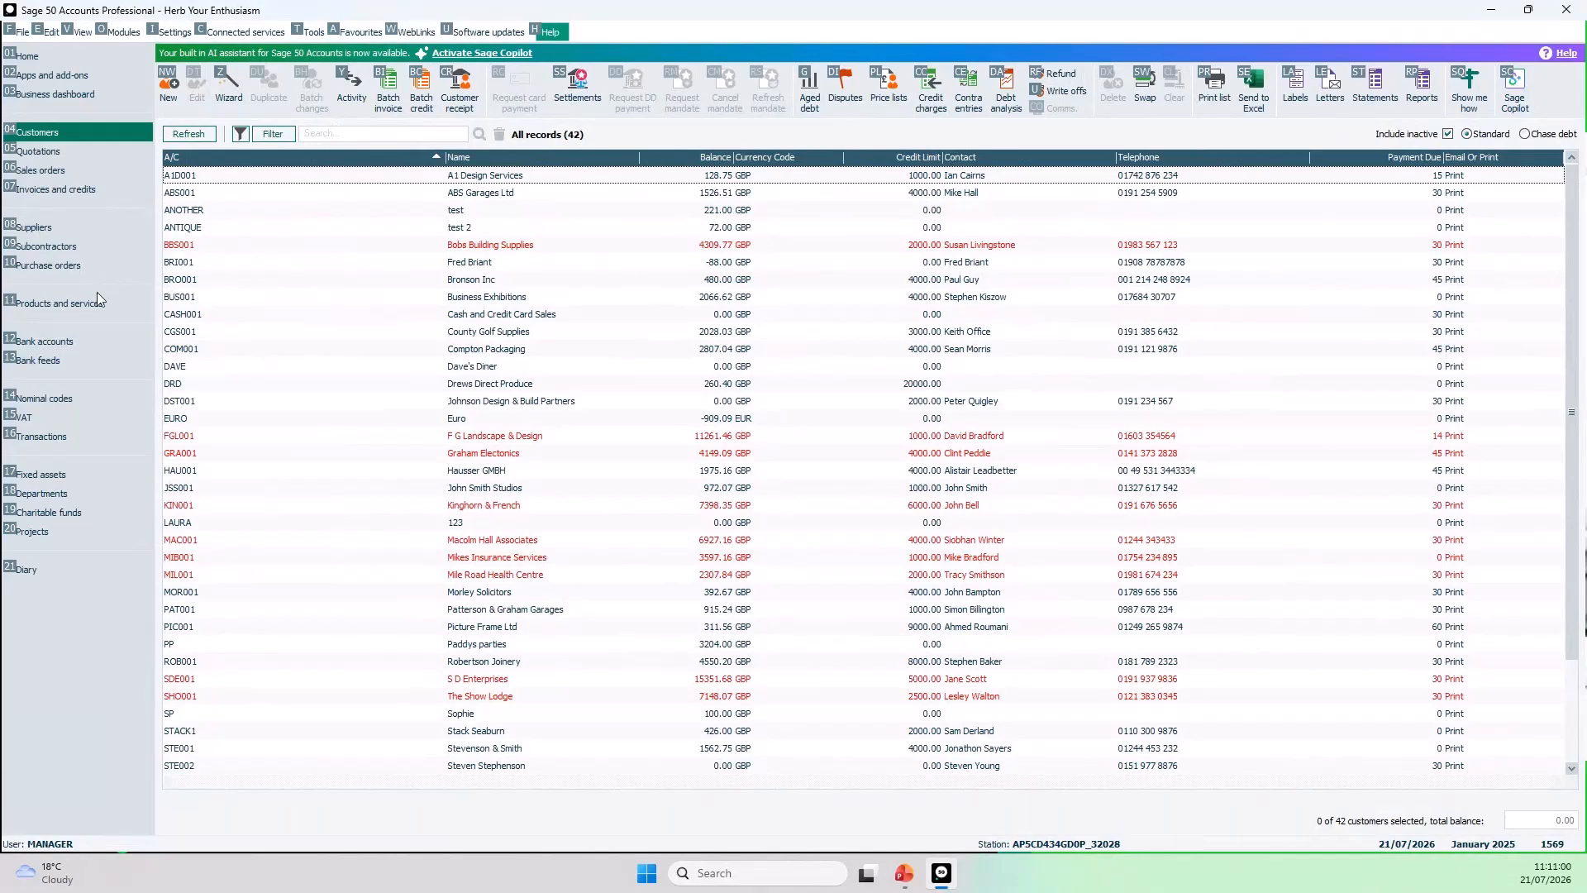
Show the Invoices and credits list and return to the Customers list through its access hint
{"action": "left_click", "coordinate": [67, 190]}
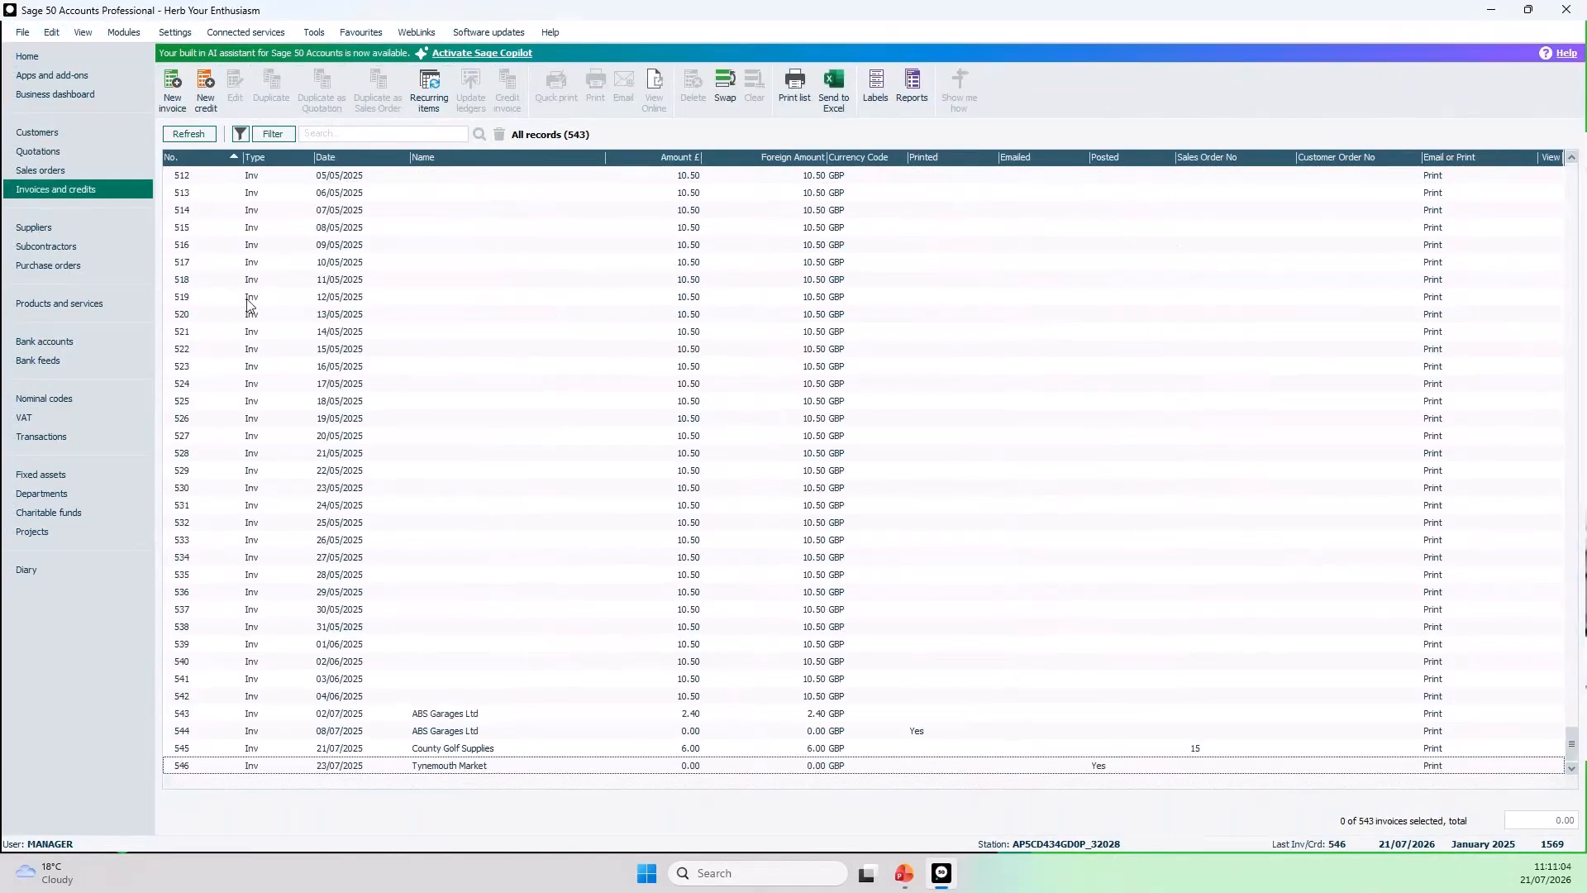
{"action": "key", "text": "alt"}
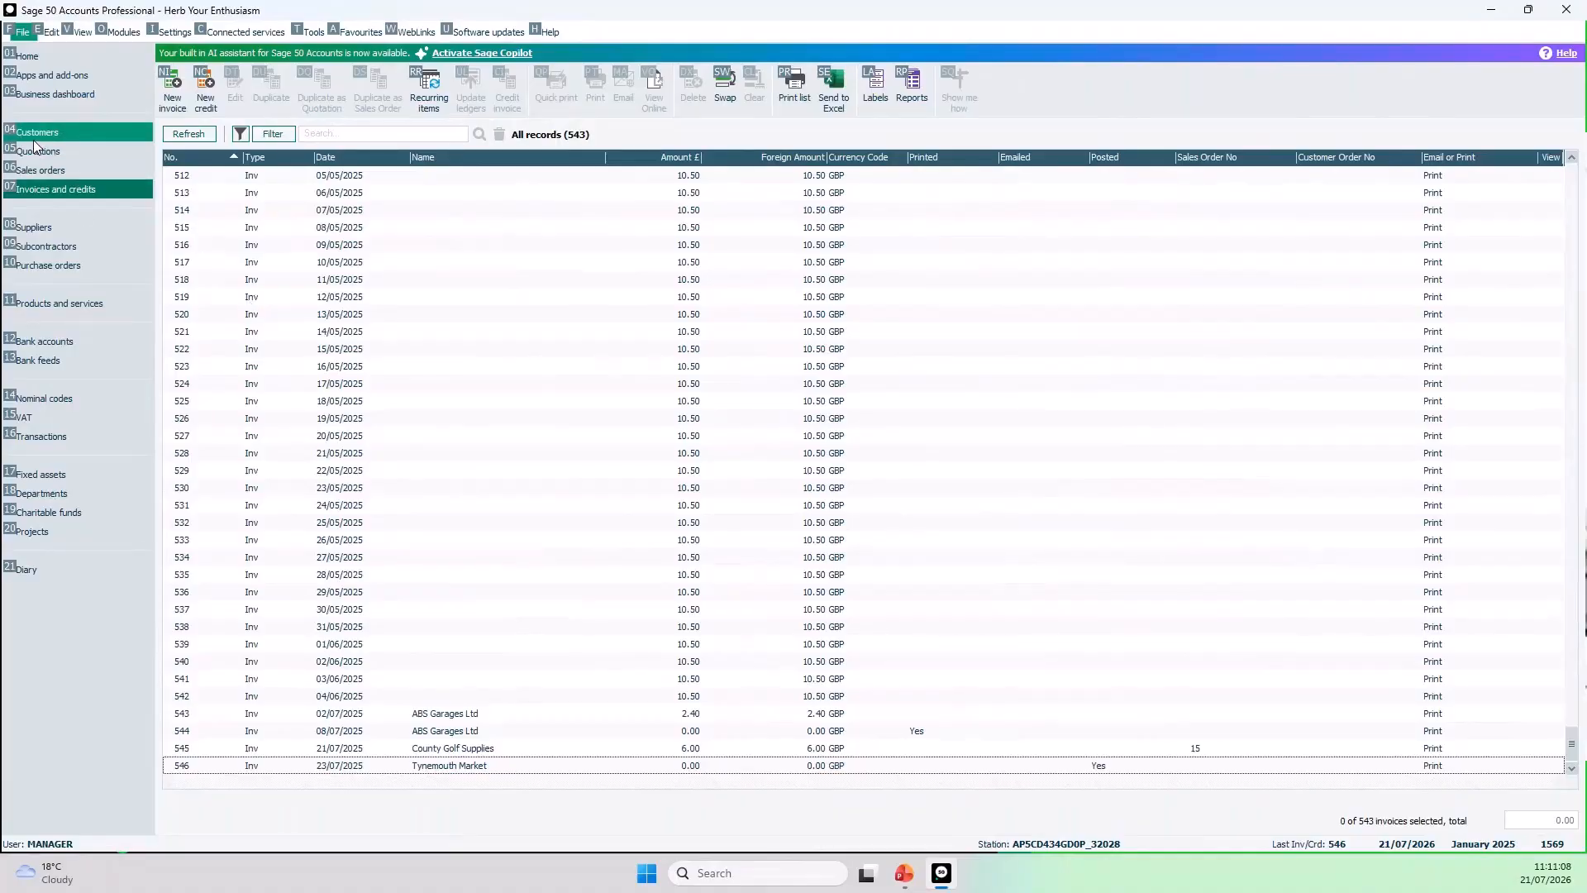
{"action": "key", "text": "0"}
{"action": "key", "text": "4"}
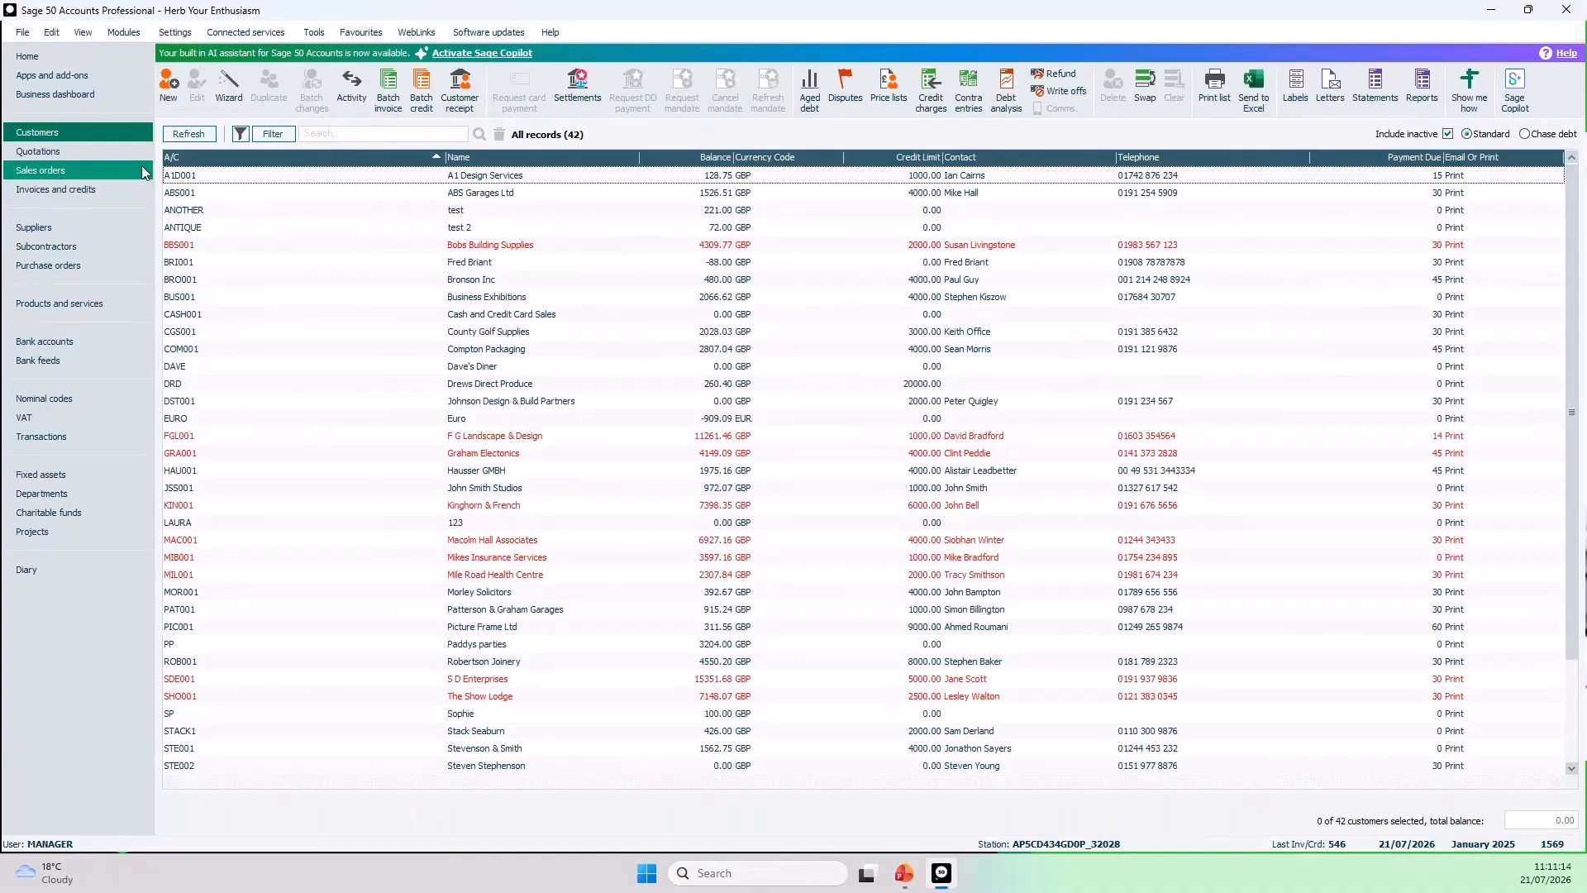
View the activity of customer A1D001, A1 Design Services, in a maximised Activity window and close it
{"action": "key", "text": "alt"}
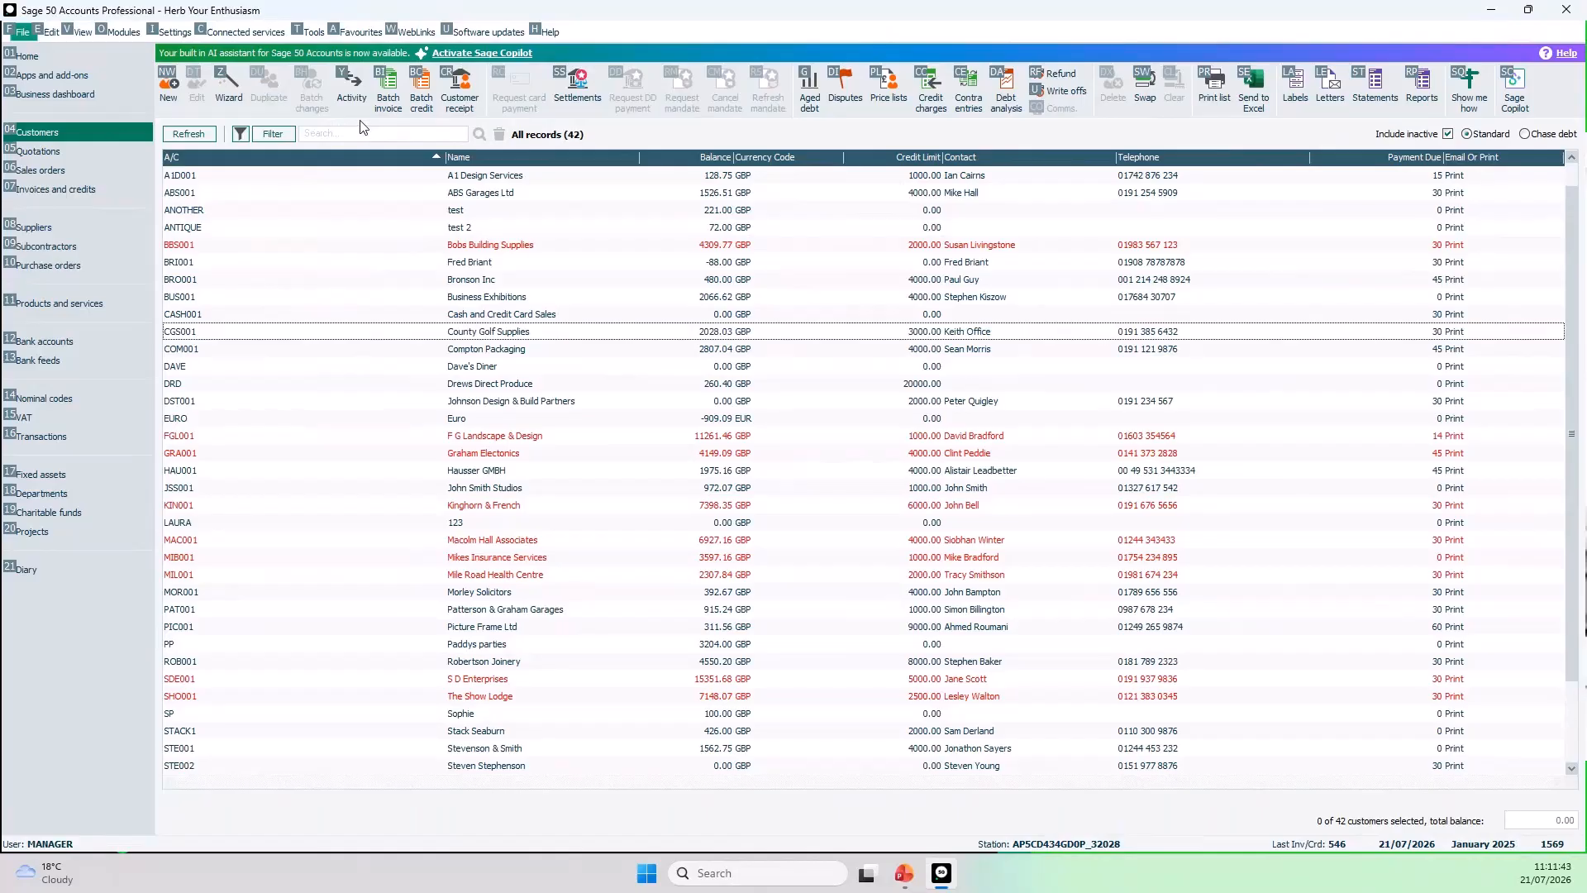
{"action": "key", "text": "y"}
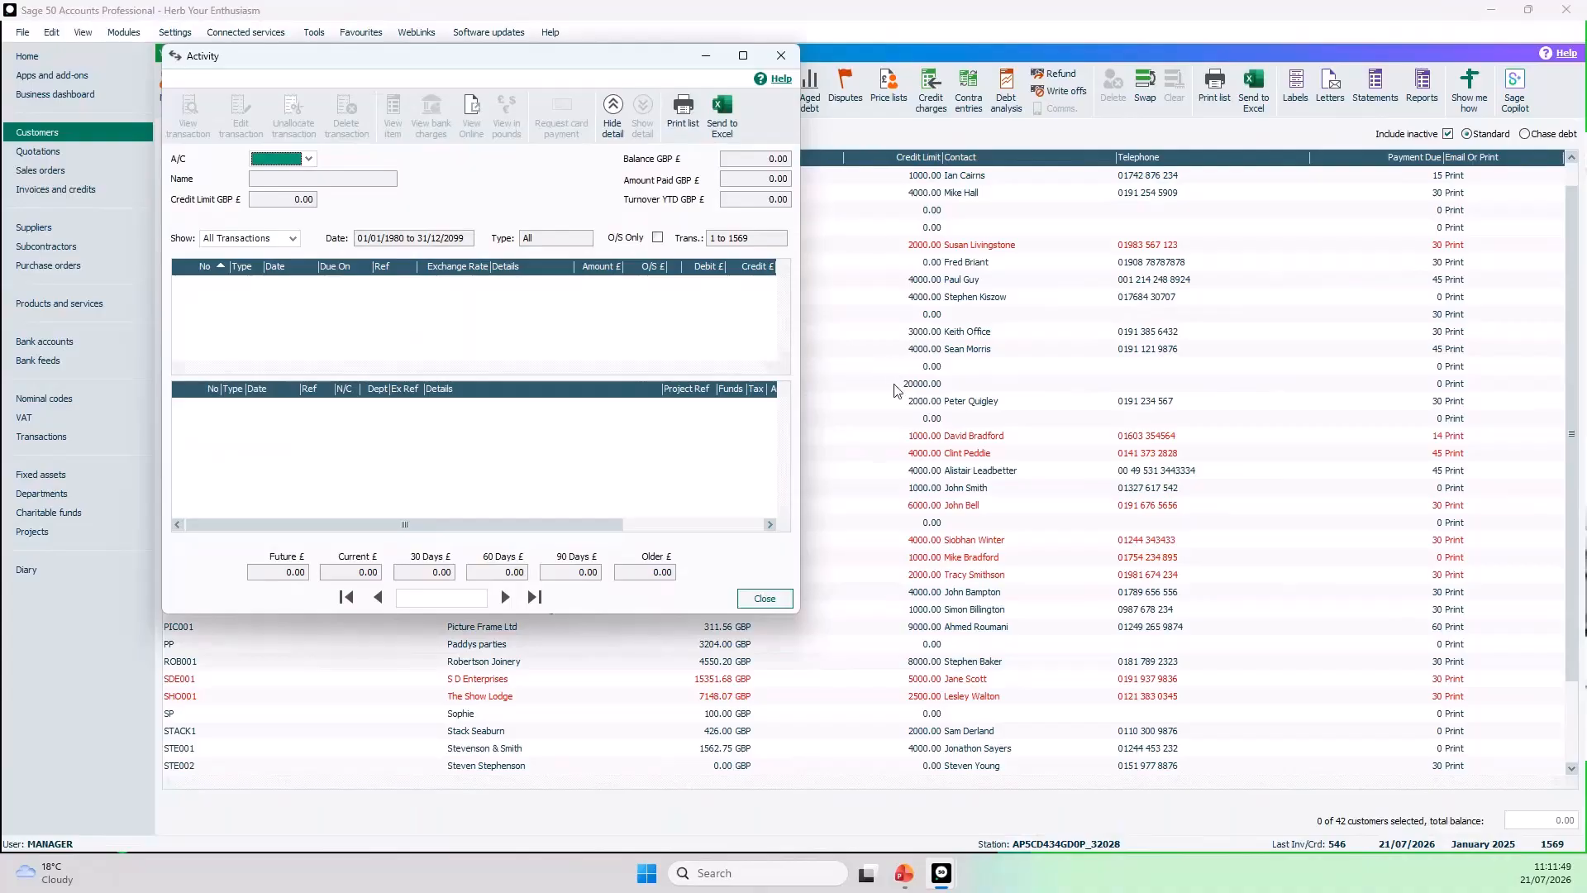
{"action": "double_click", "coordinate": [377, 58]}
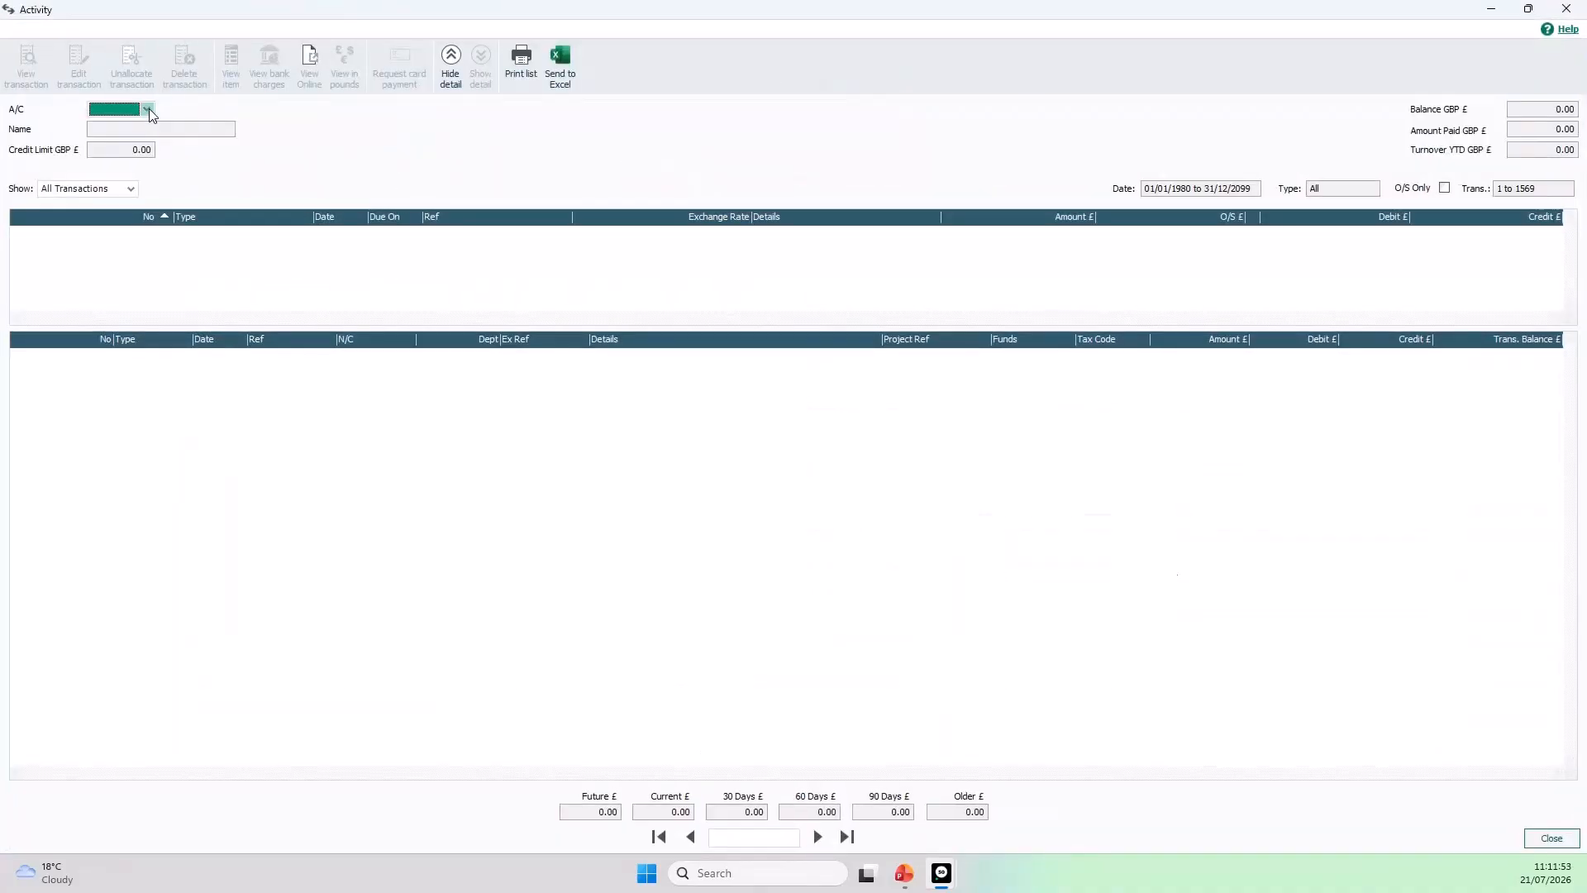
{"action": "left_click", "coordinate": [146, 109]}
{"action": "left_click", "coordinate": [209, 239]}
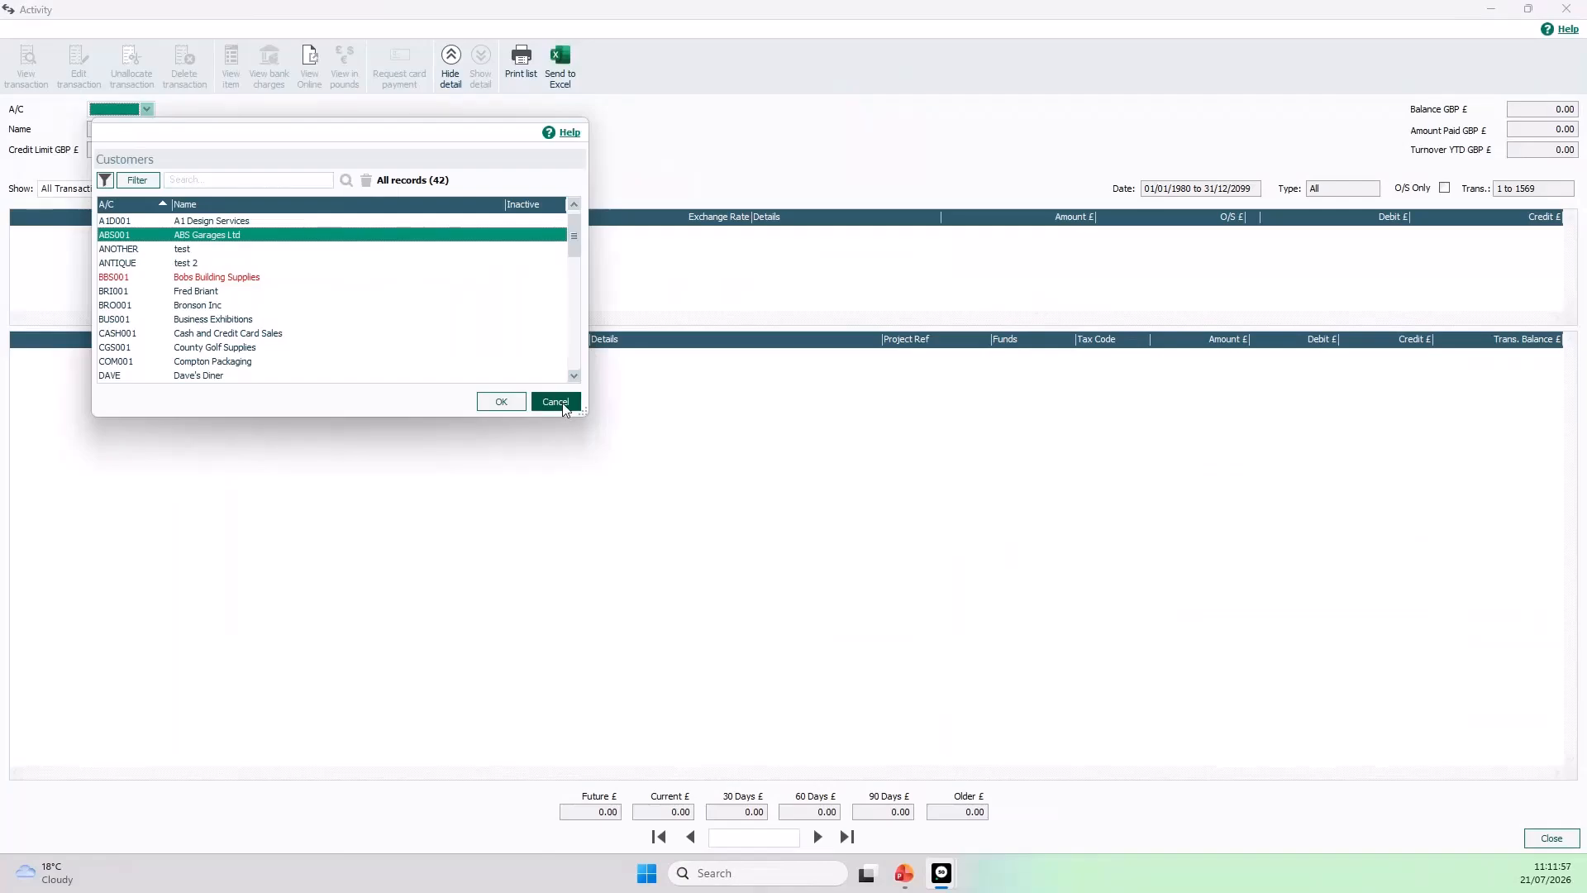
{"action": "left_click", "coordinate": [347, 223]}
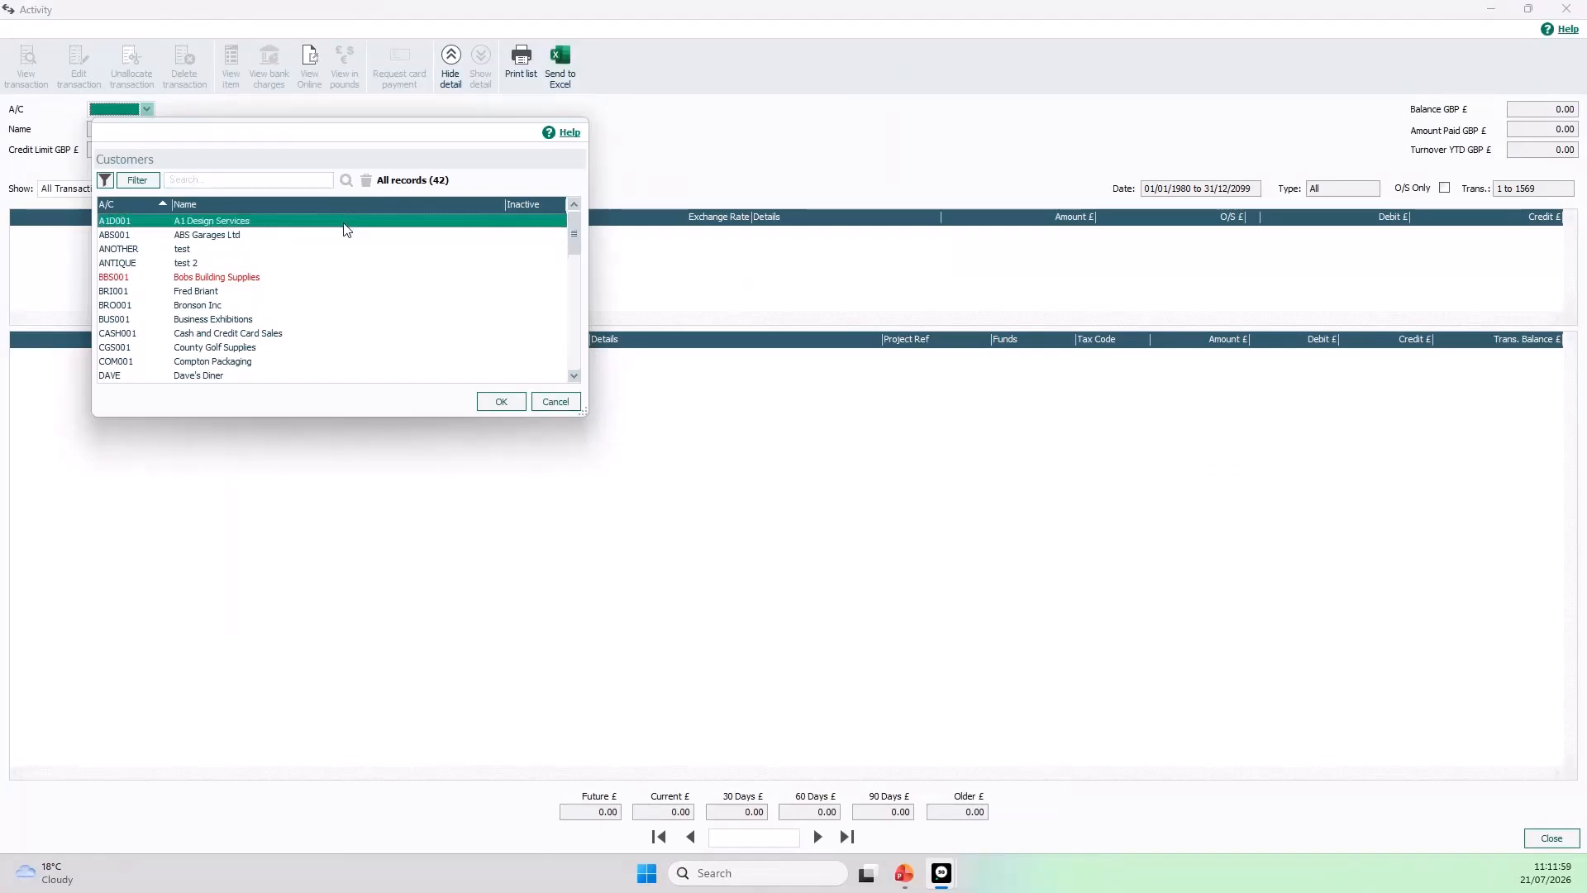
{"action": "left_click", "coordinate": [501, 402]}
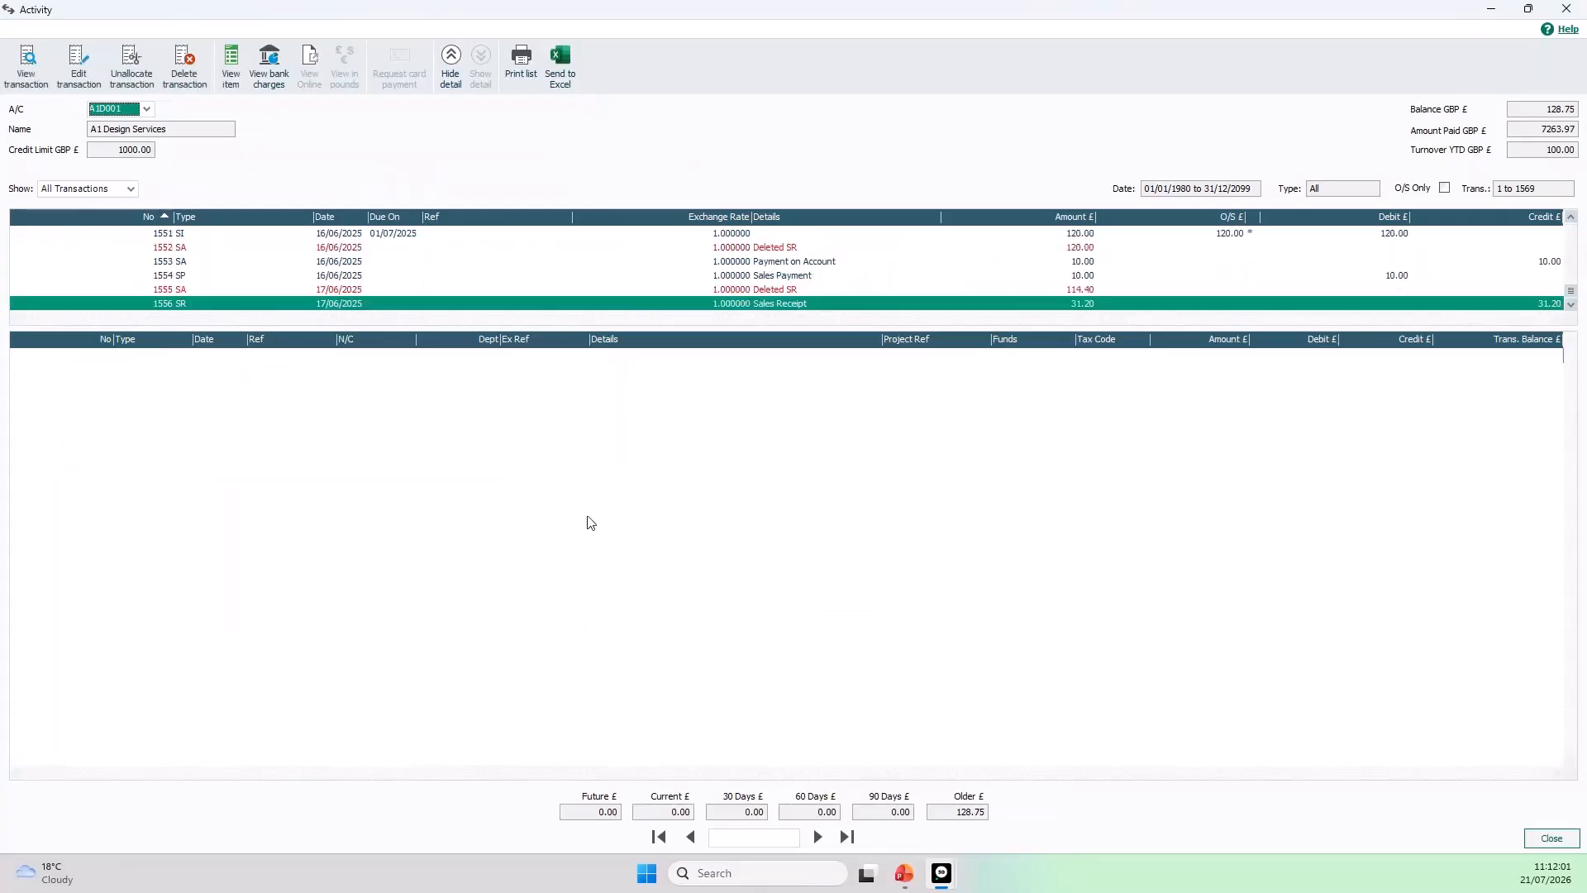
{"action": "left_click", "coordinate": [1566, 8]}
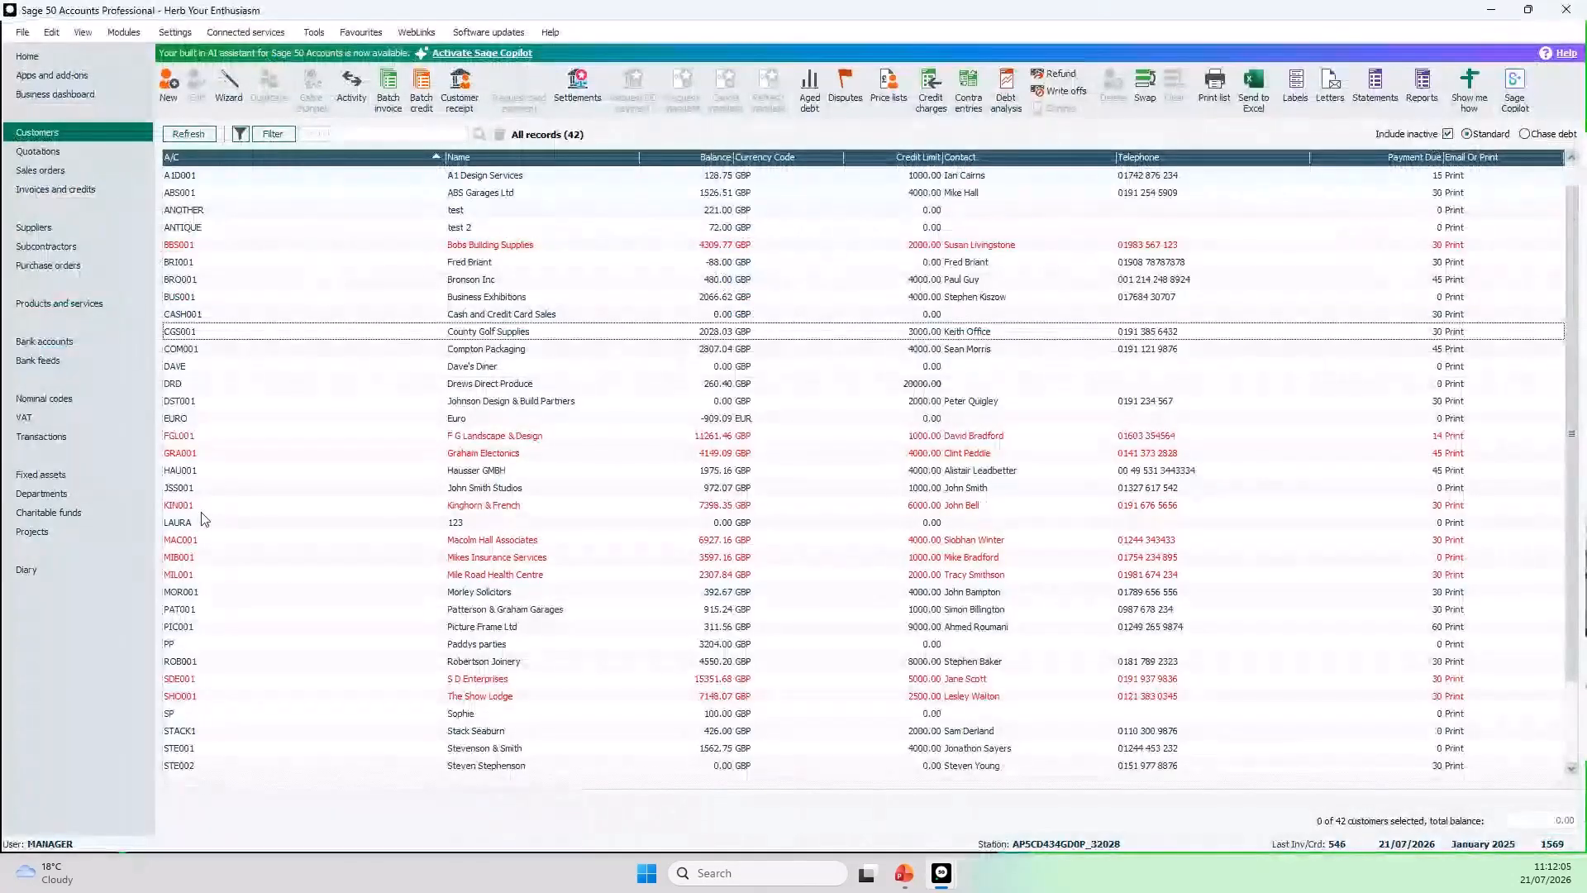
Switch from the Customers list to the Suppliers list through its access hint
{"action": "key", "text": "alt"}
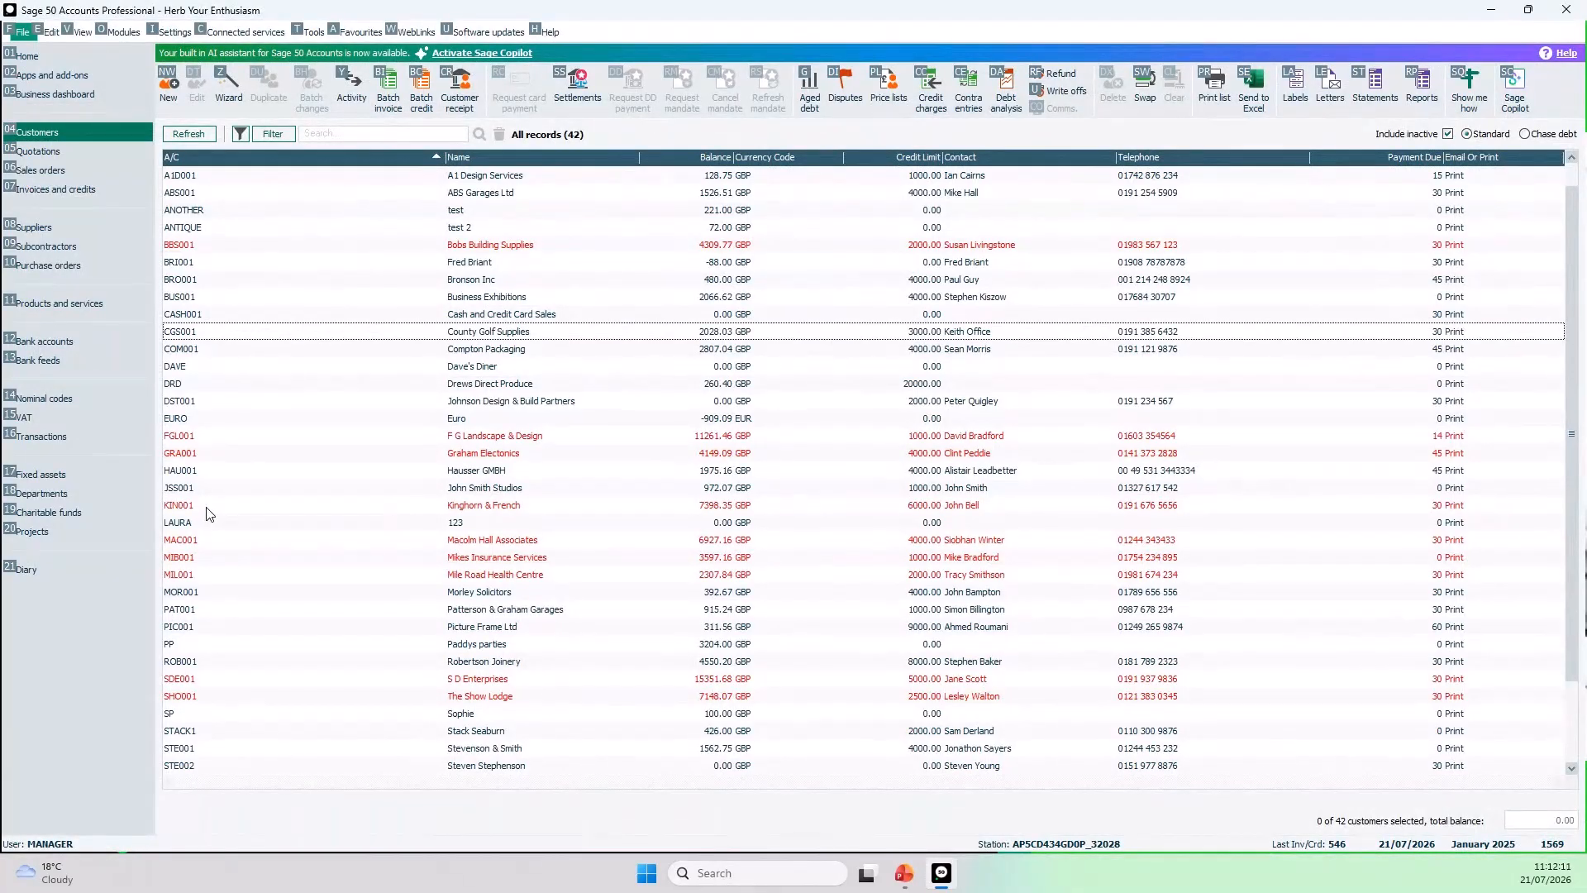
{"action": "key", "text": "0"}
{"action": "key", "text": "8"}
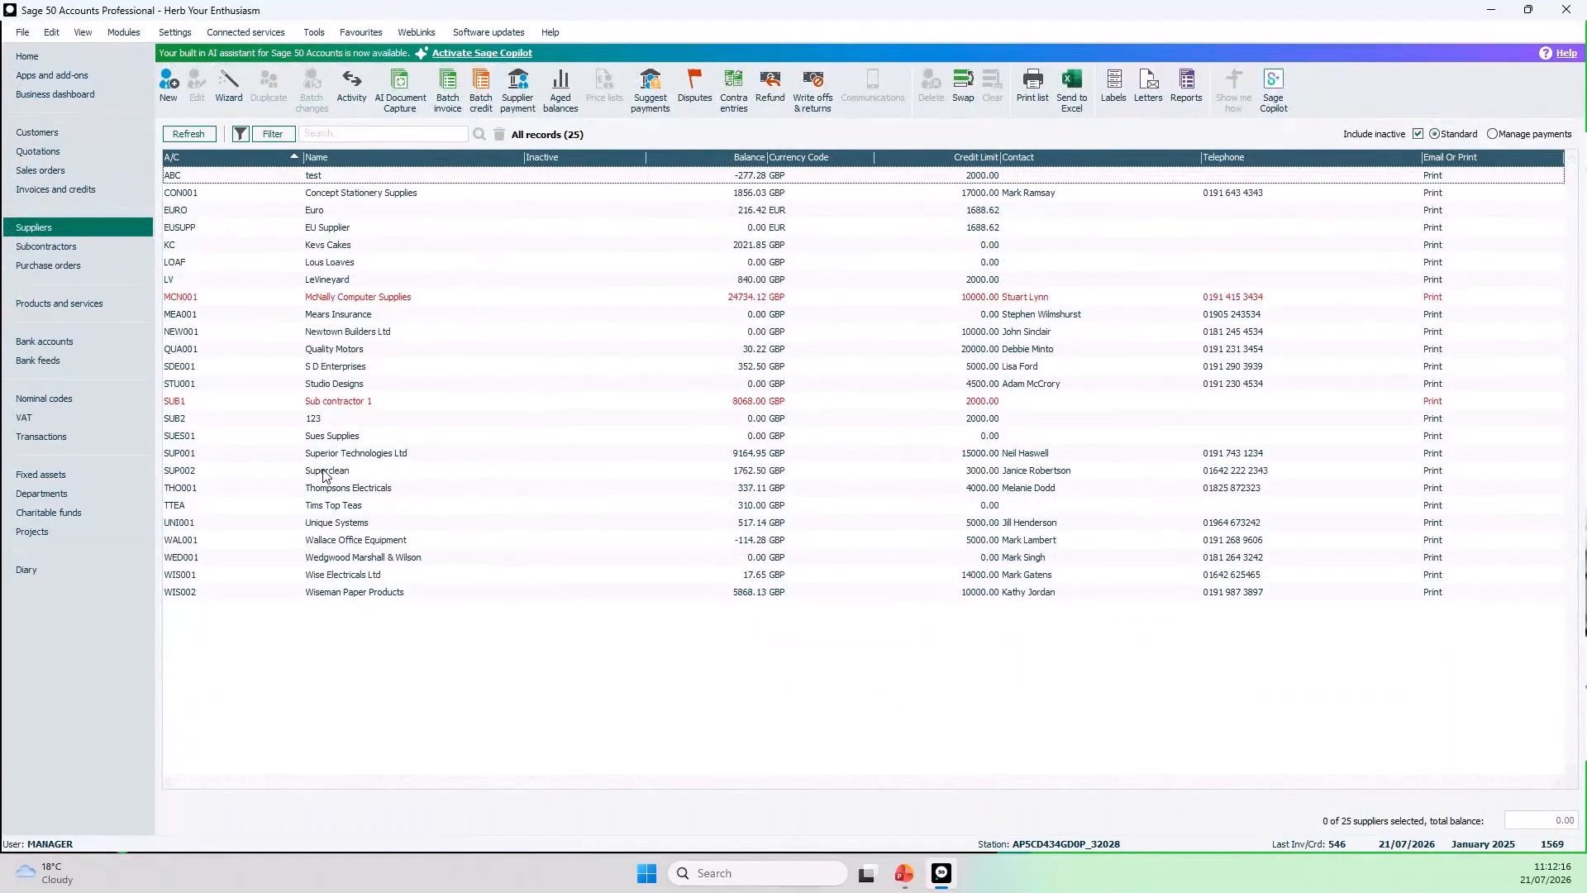
Try to start the Write offs & returns command from the Suppliers list through its access hint
{"action": "key", "text": "alt"}
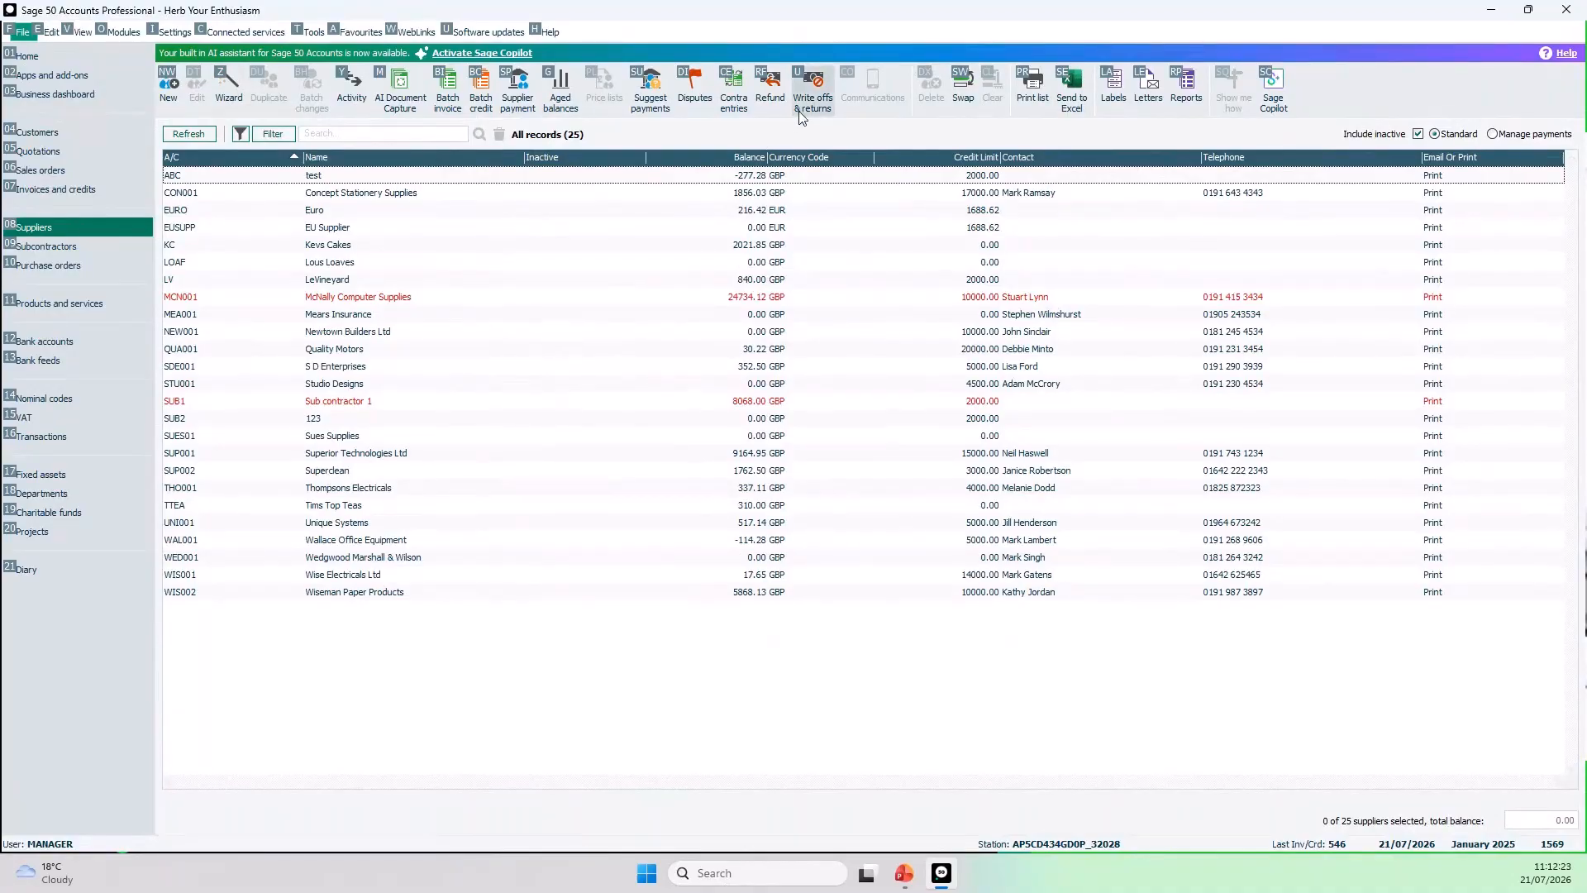
{"action": "key", "text": "u"}
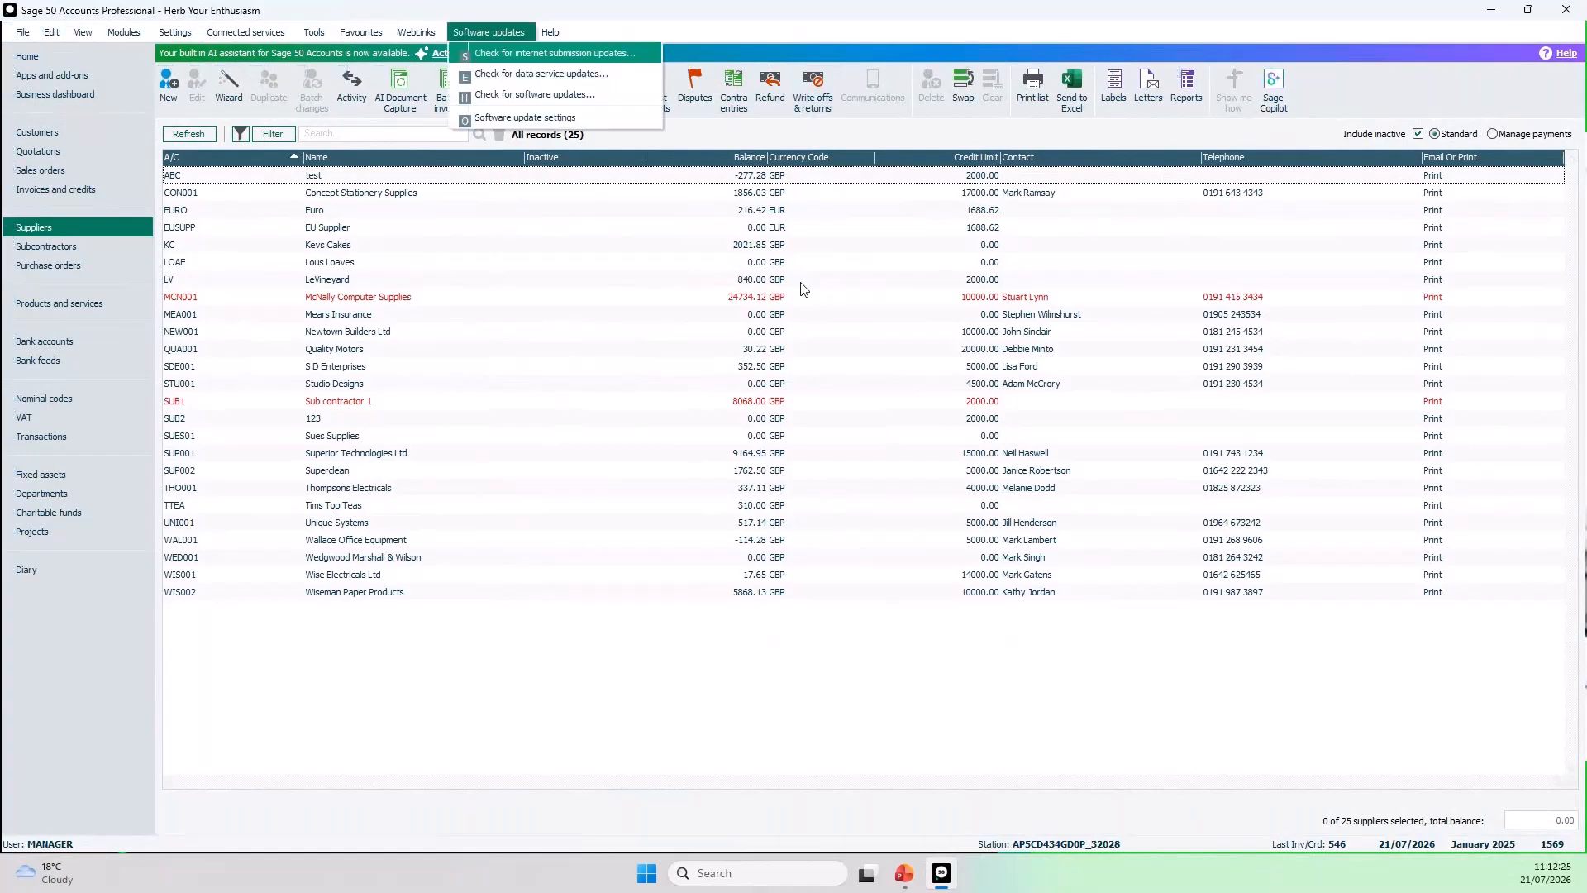
{"action": "left_click", "coordinate": [839, 266]}
{"action": "left_click", "coordinate": [838, 263]}
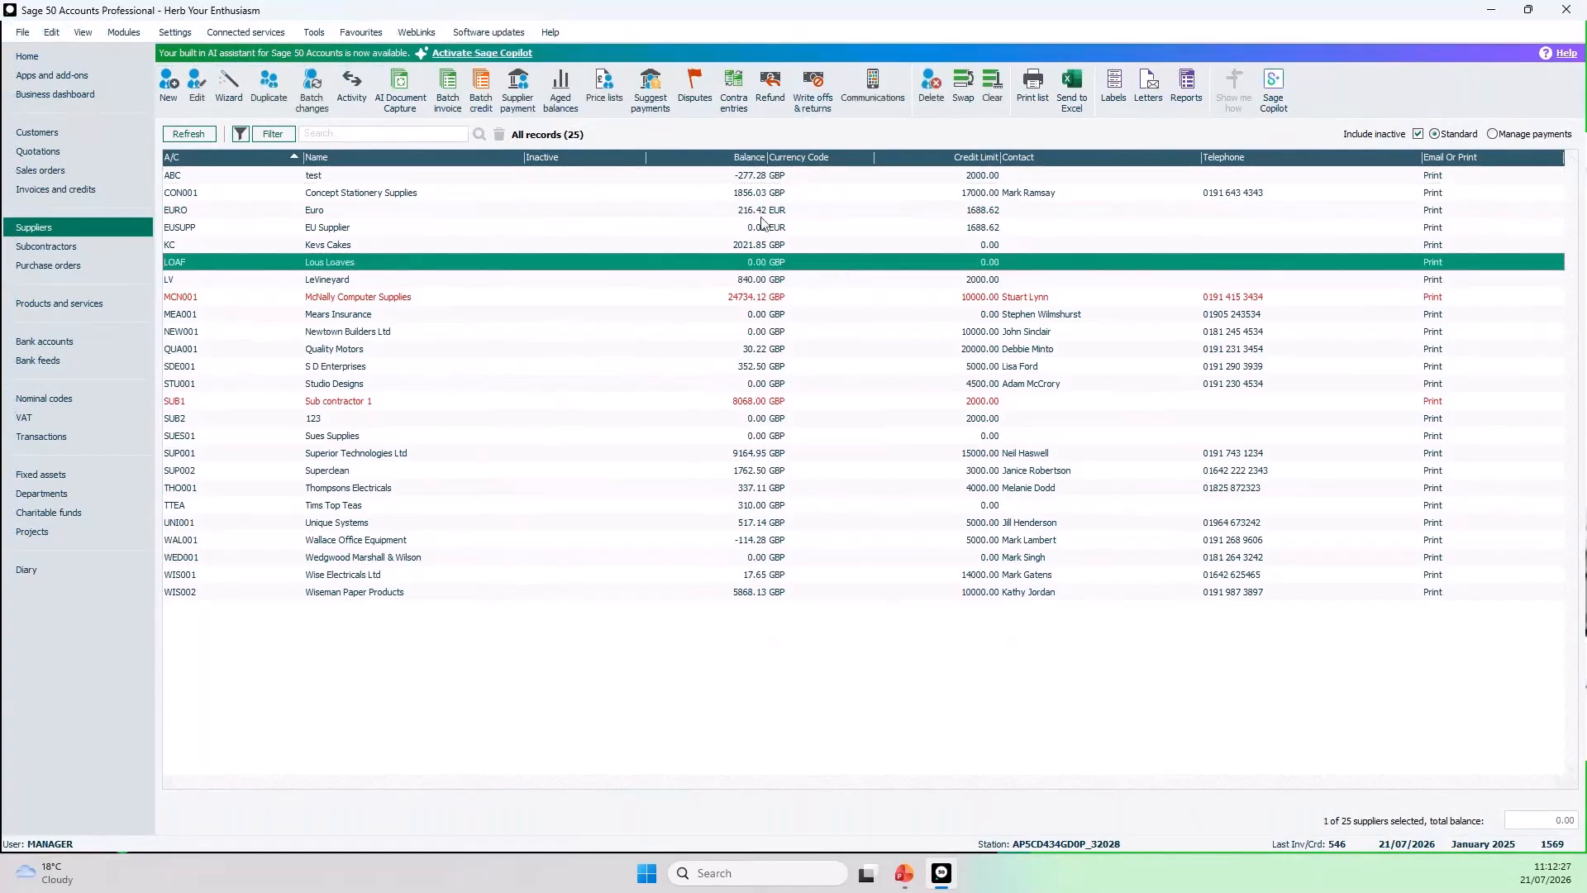
{"action": "left_click", "coordinate": [993, 102]}
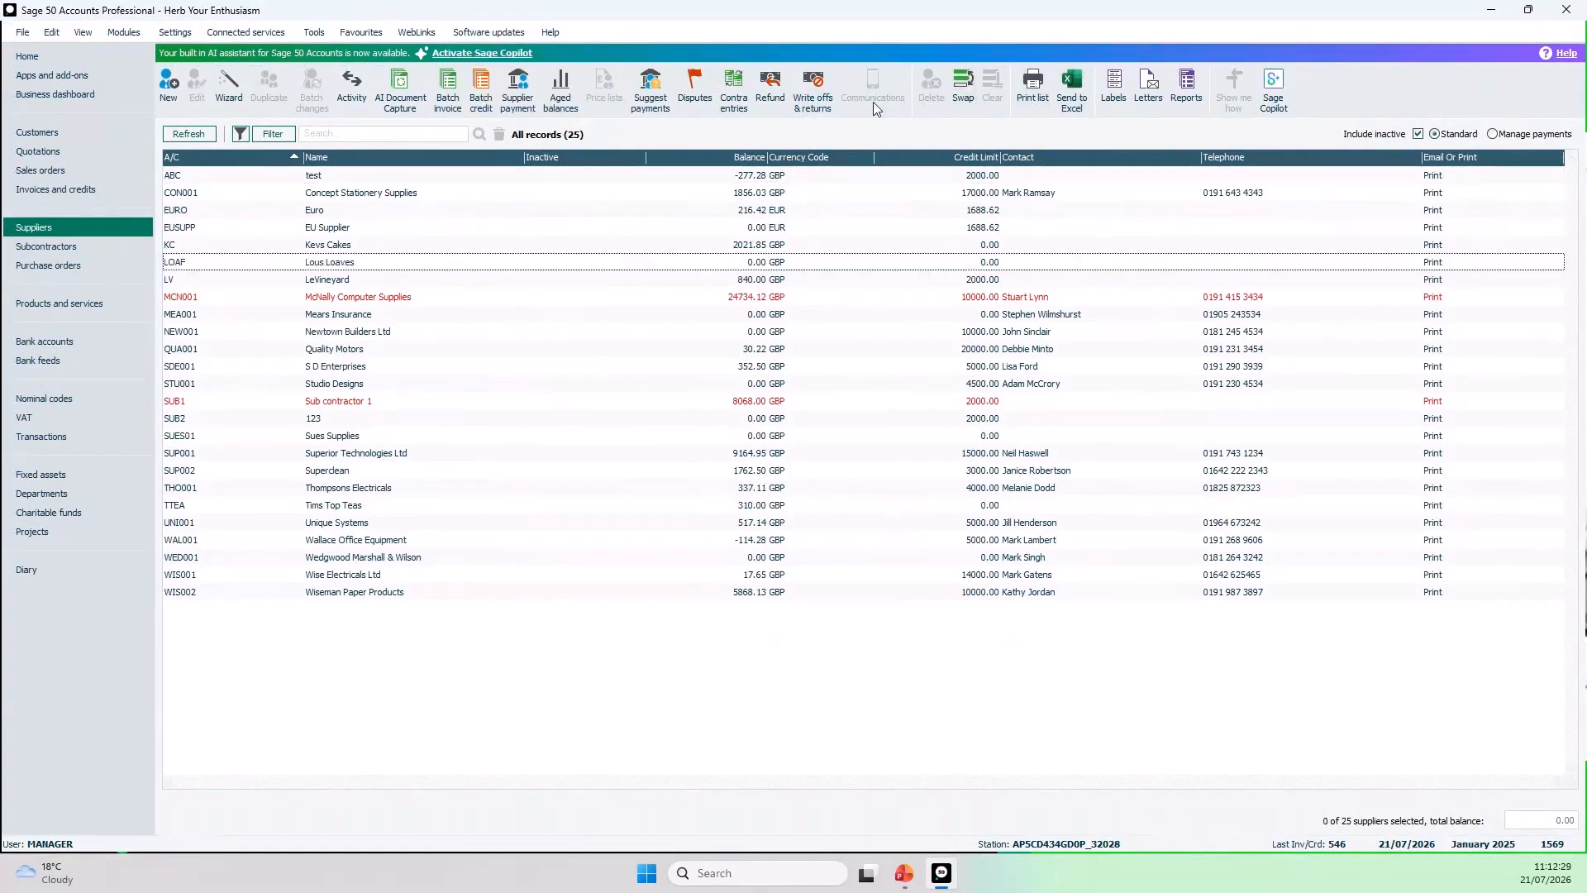
{"action": "key", "text": "alt+u"}
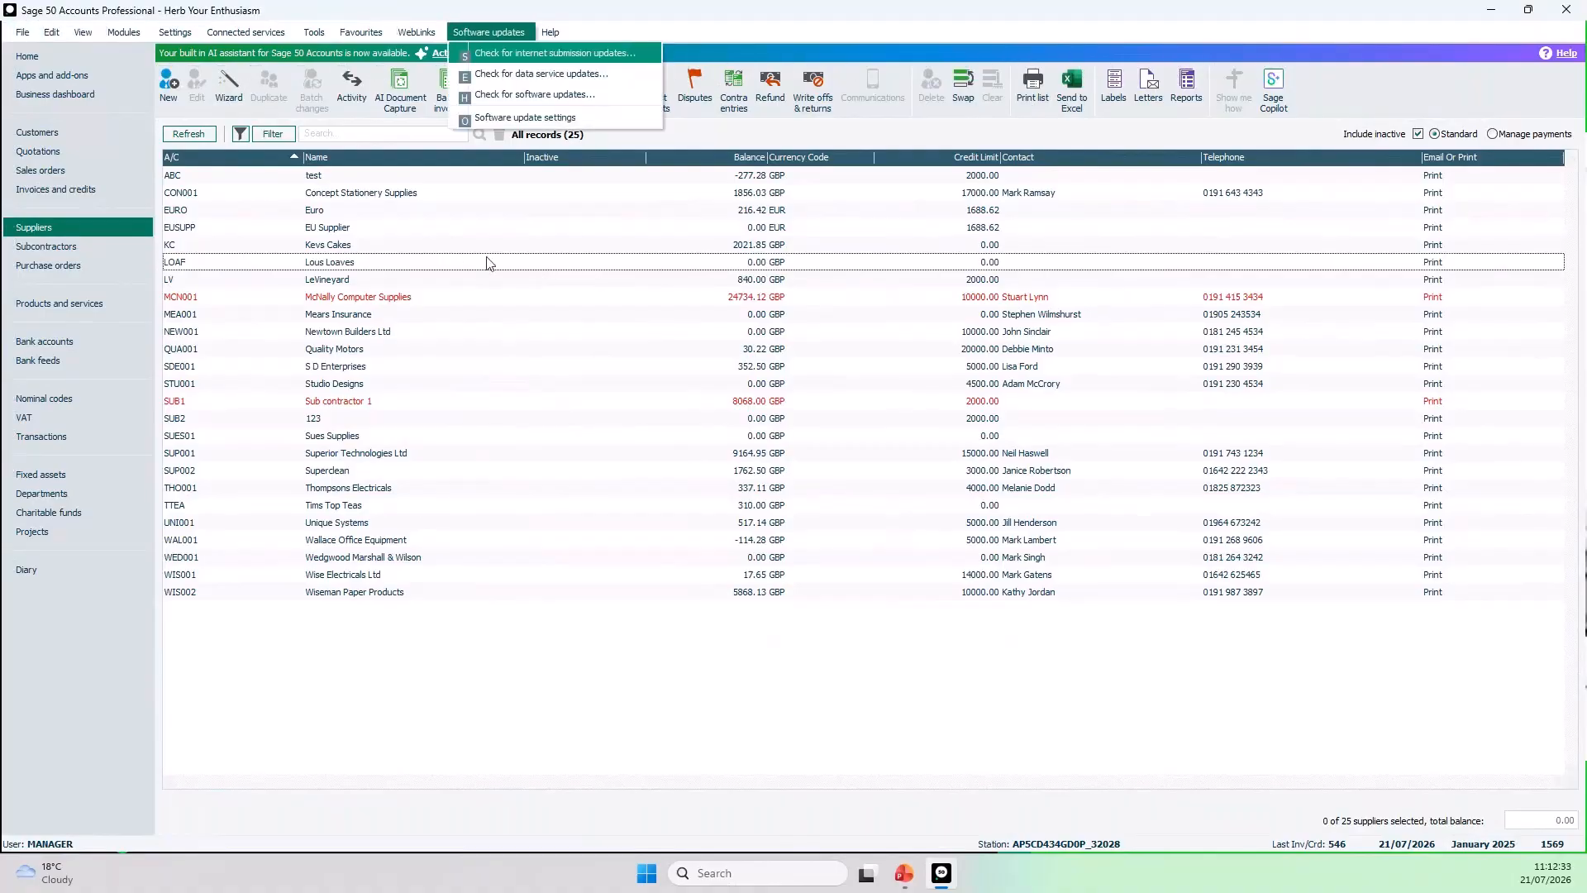
Select supplier Lous Loaves, start AI Document Capture and cancel its reconnection
{"action": "left_click", "coordinate": [432, 258]}
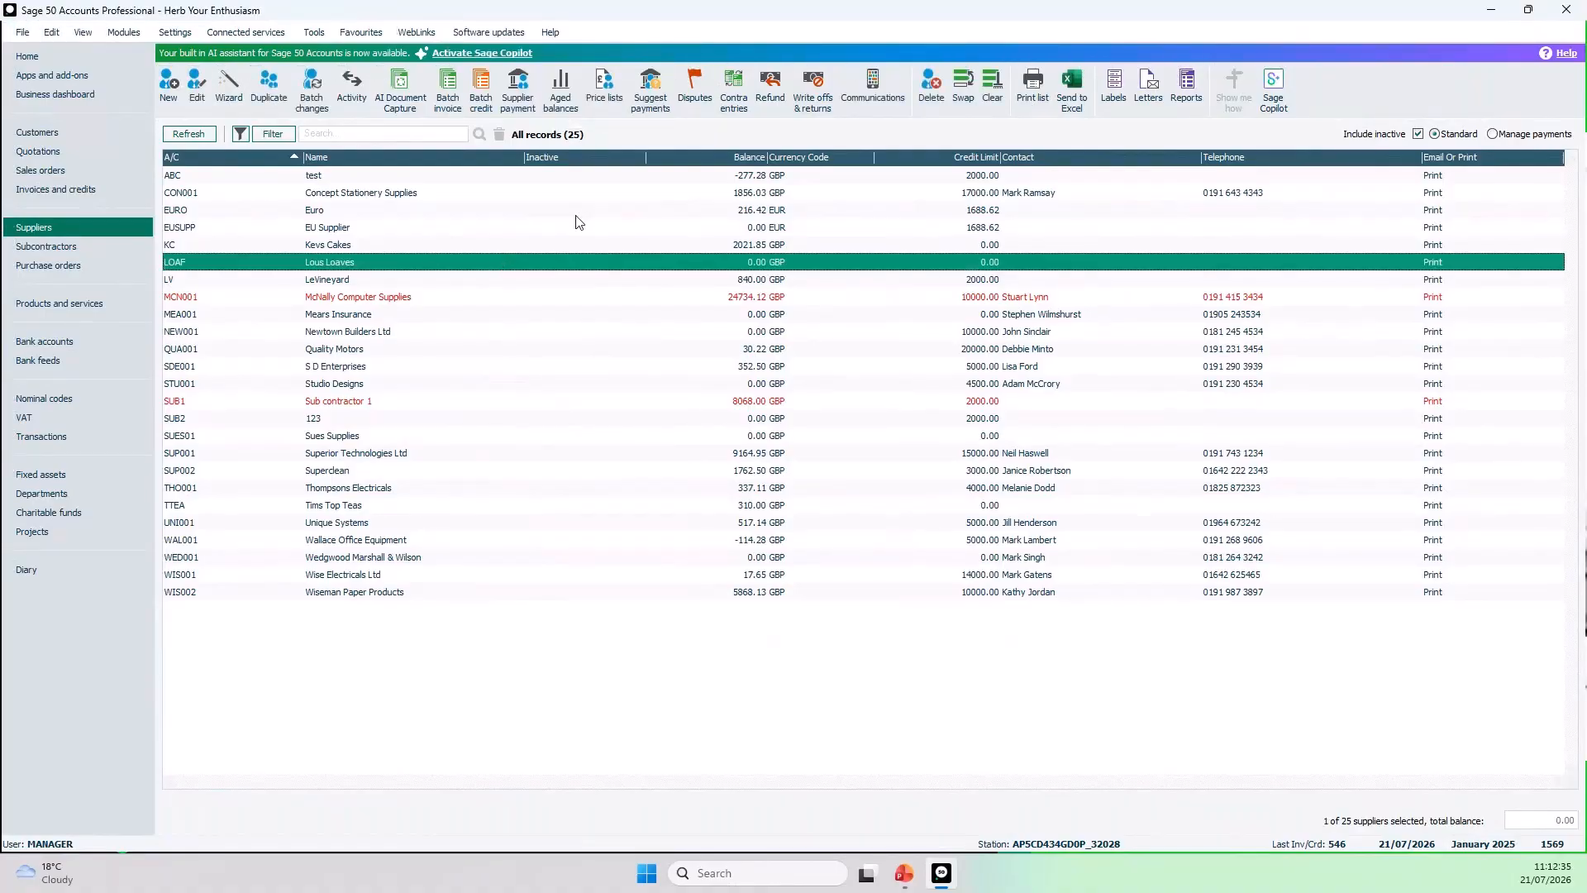
{"action": "key", "text": "alt"}
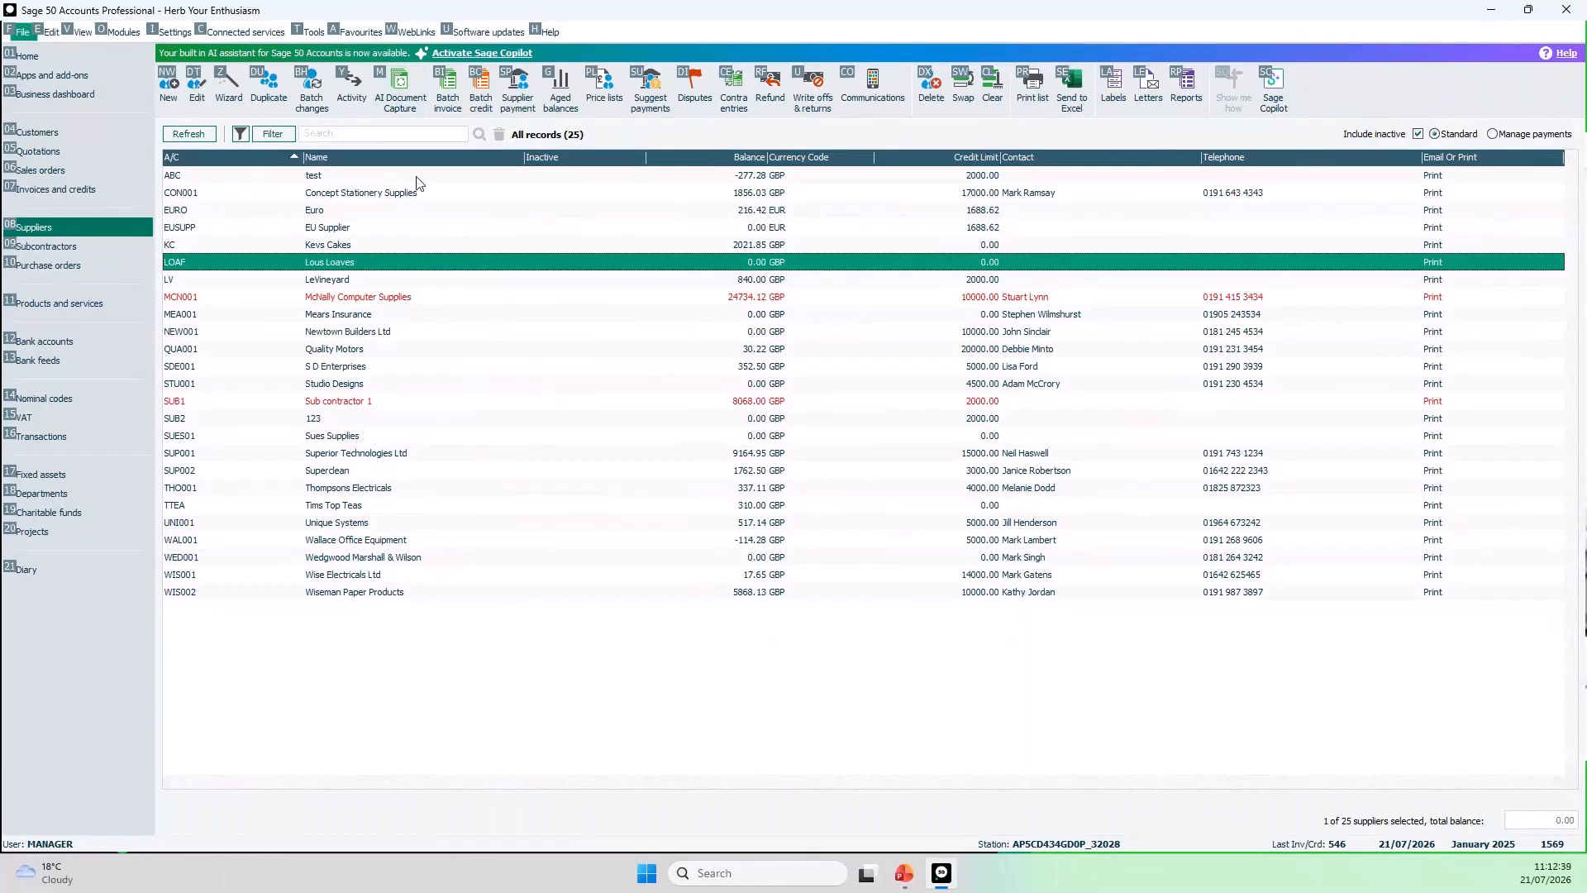
{"action": "key", "text": "alt"}
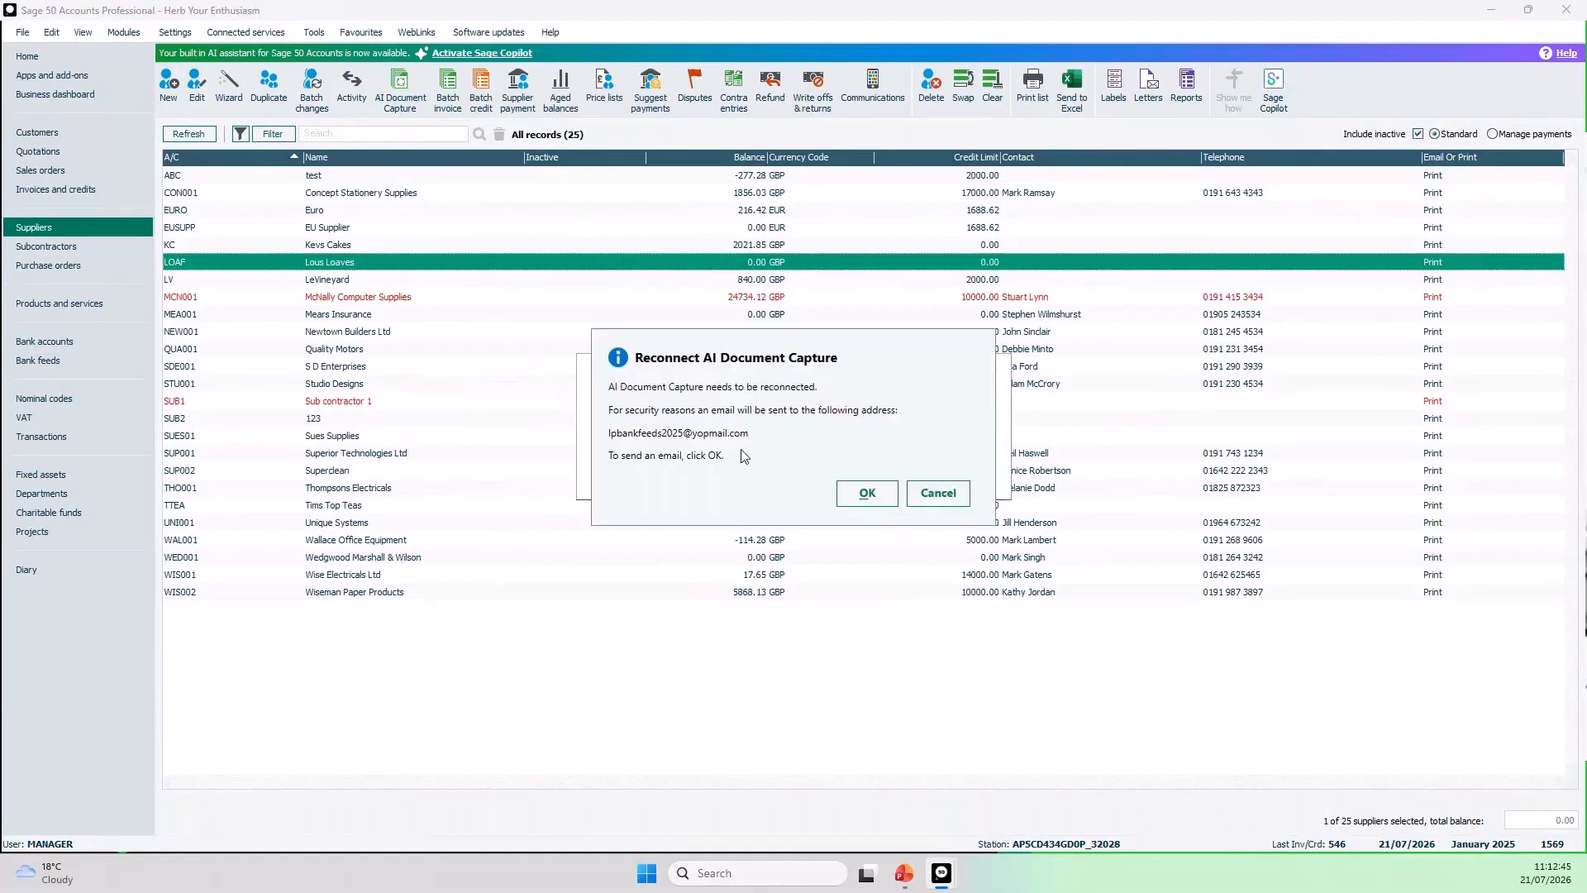
{"action": "left_click", "coordinate": [936, 494]}
{"action": "left_click", "coordinate": [870, 511]}
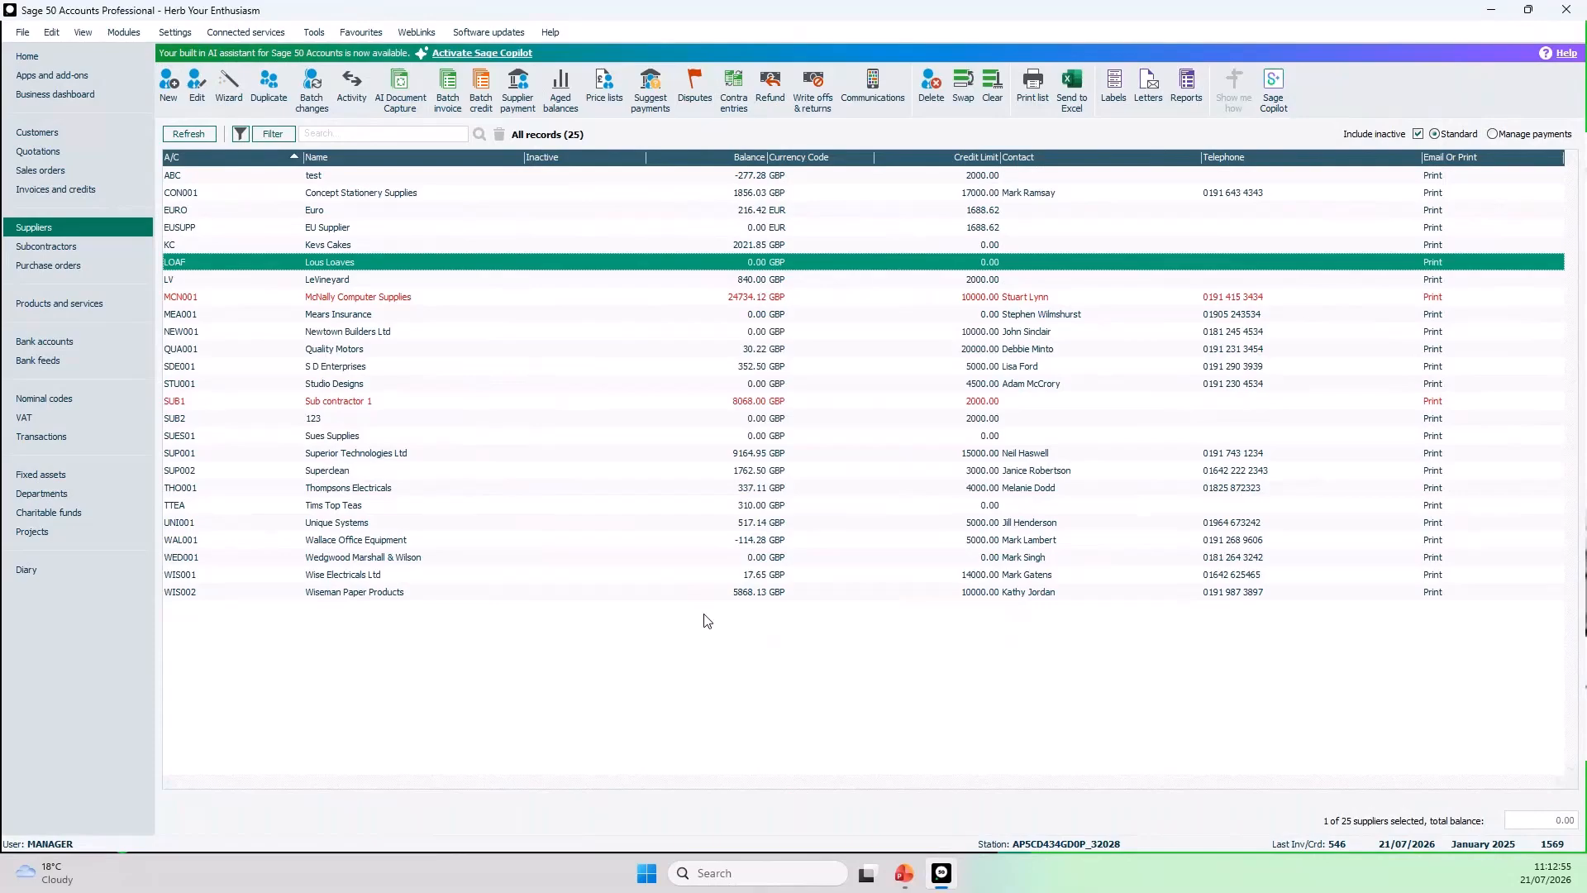
Open the Activity window for the selected supplier Lous Loaves and close it again
{"action": "key", "text": "alt"}
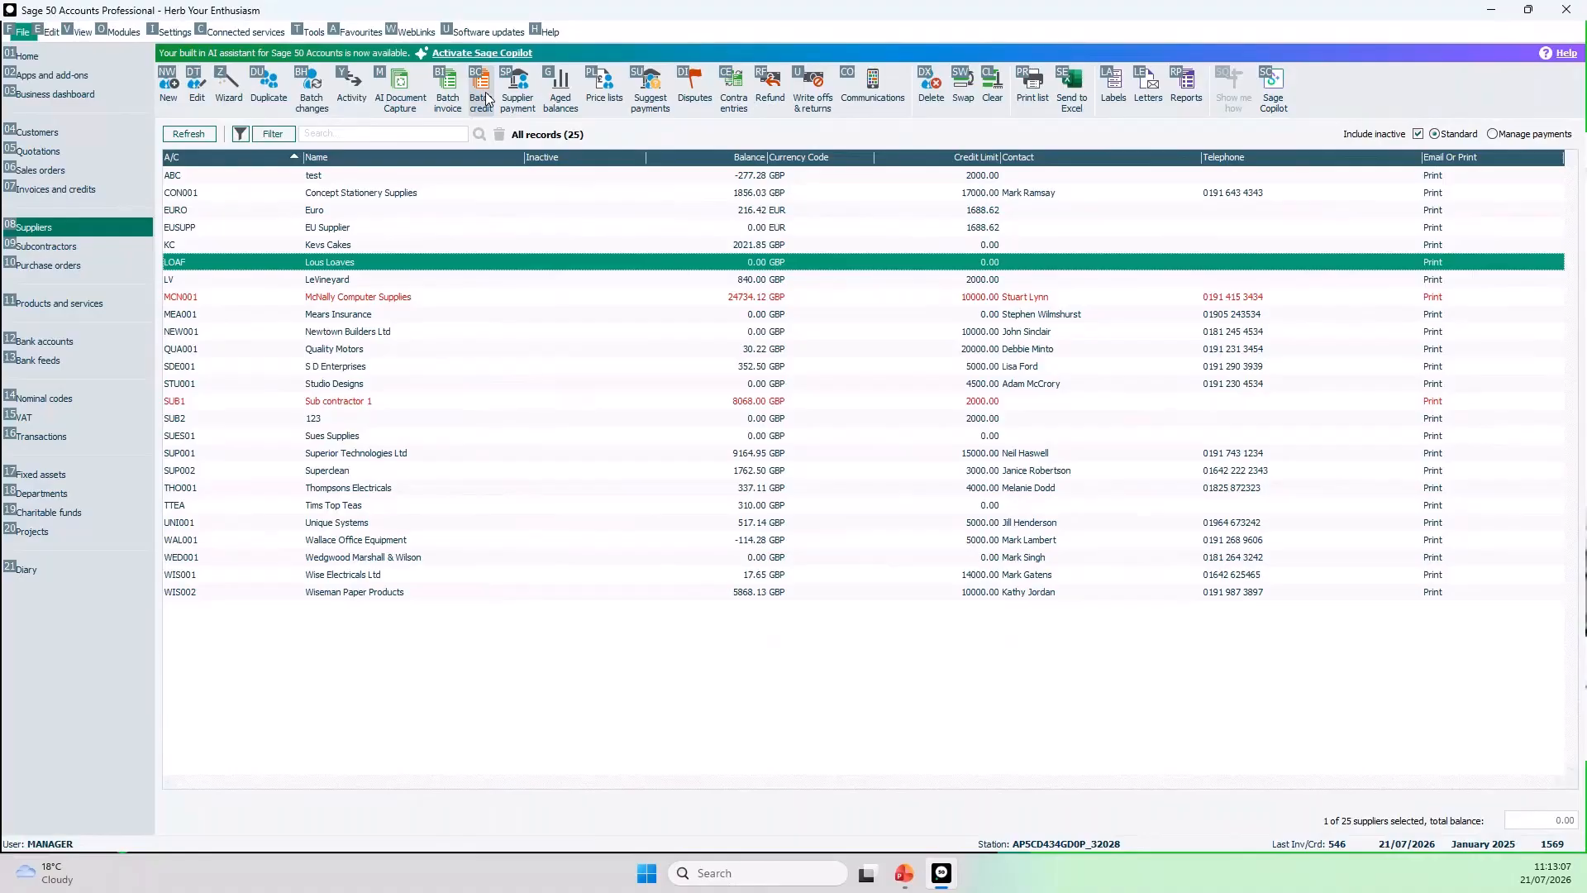
{"action": "key", "text": "alt"}
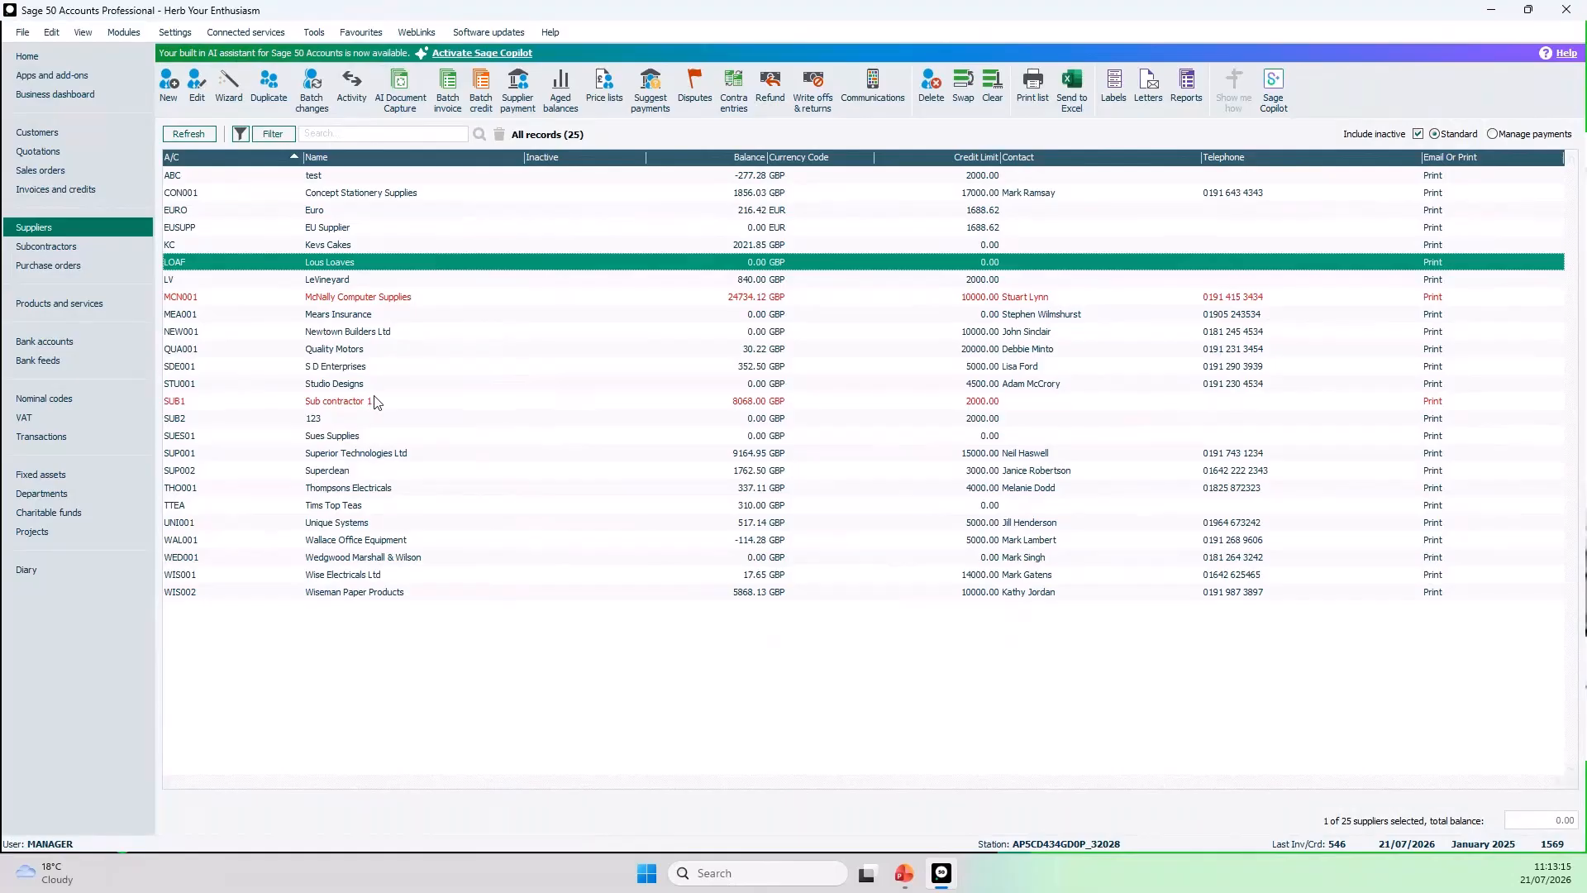
{"action": "left_click", "coordinate": [345, 105]}
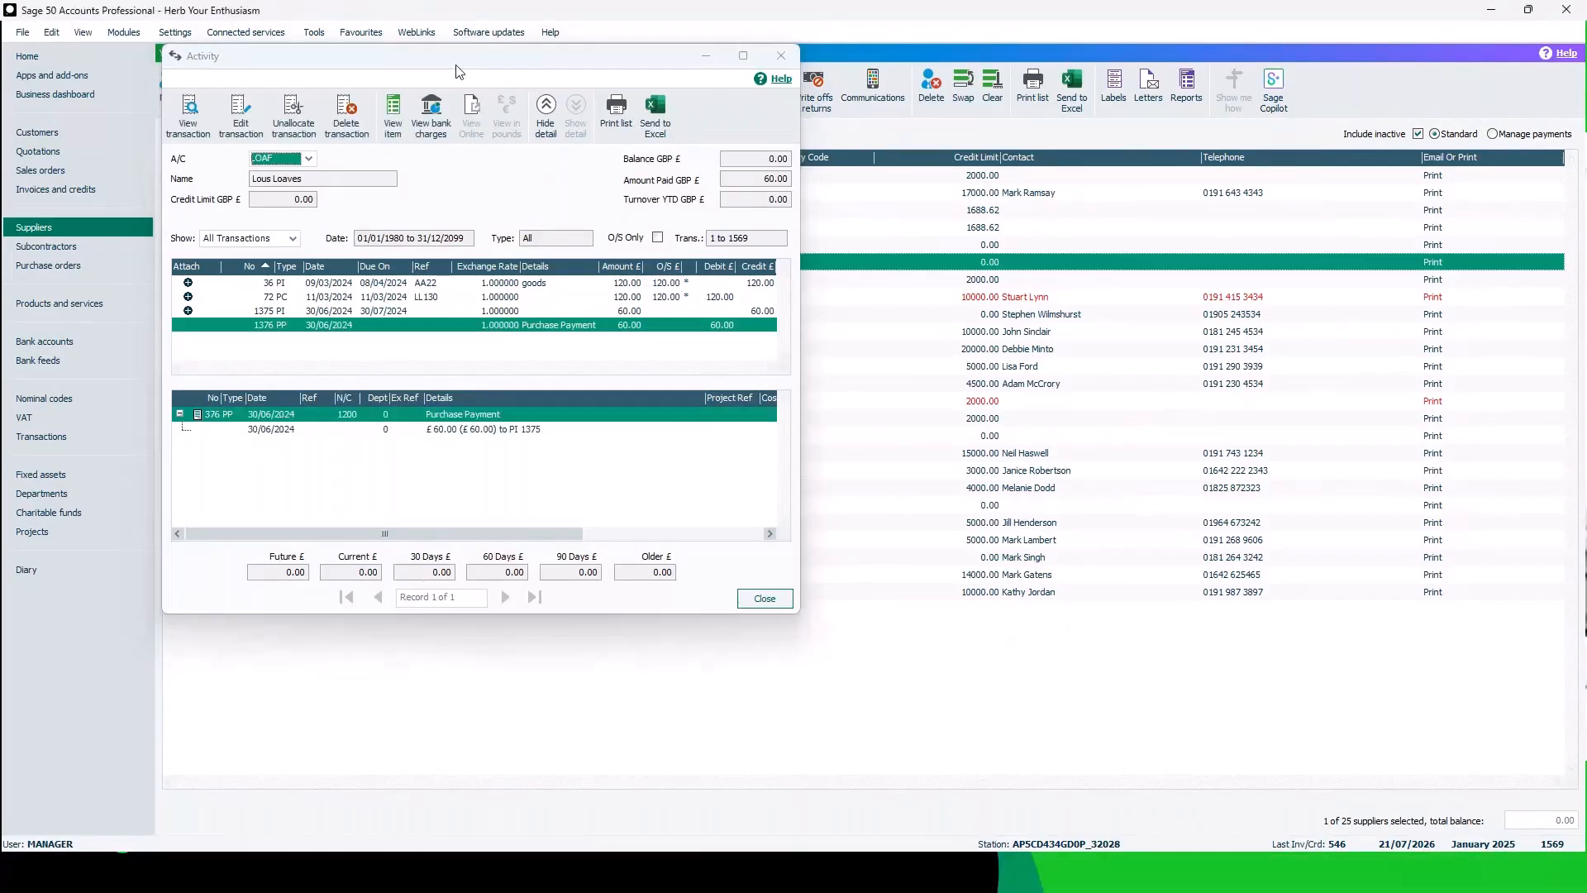
{"action": "key", "text": "Escape"}
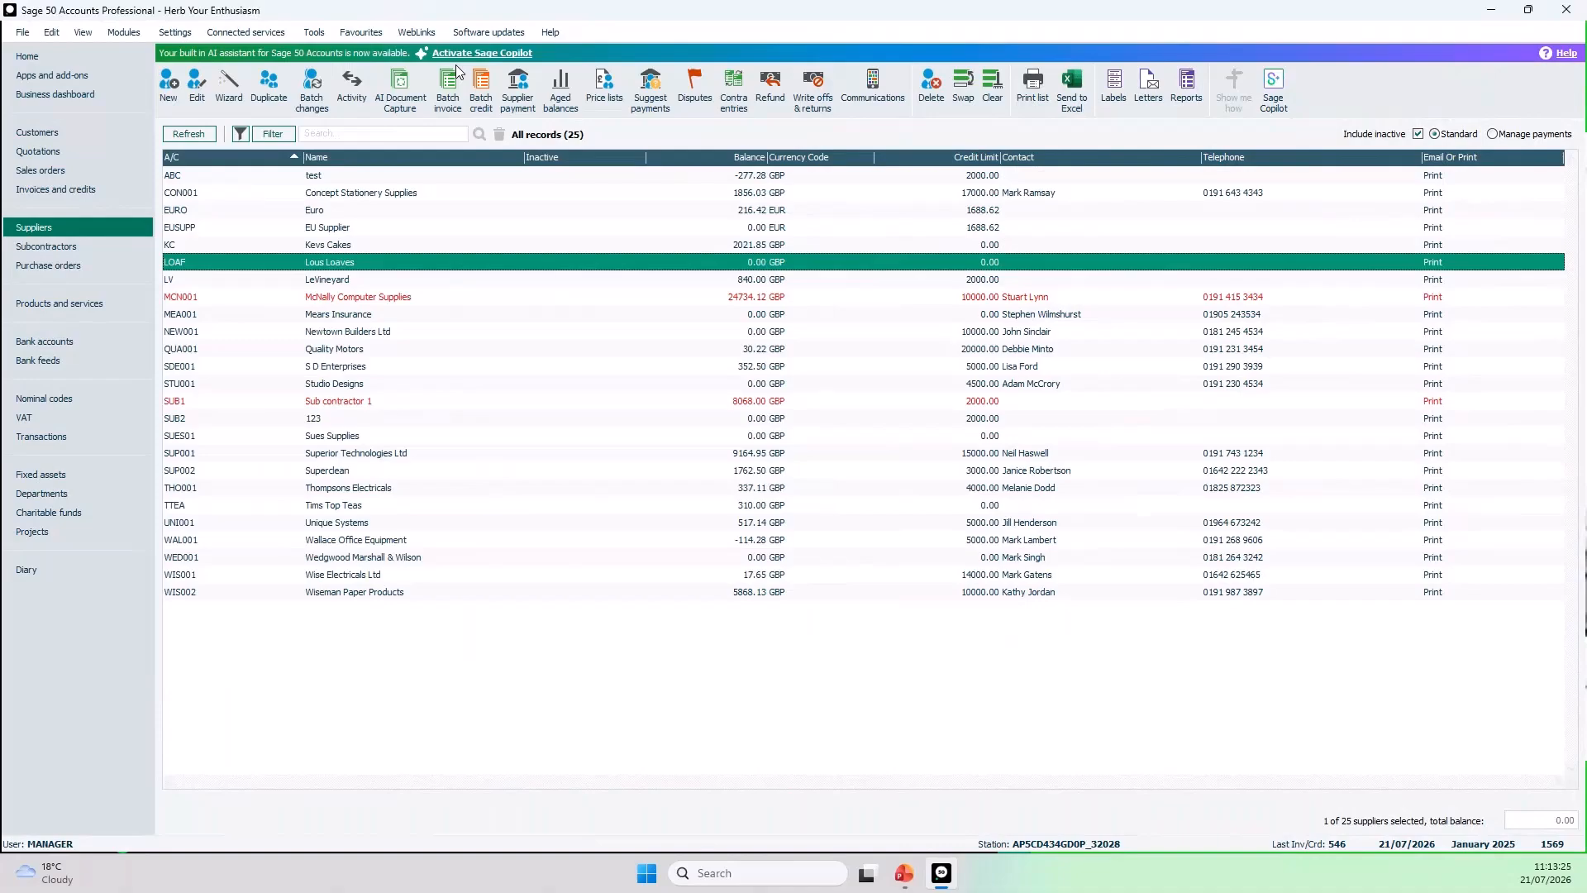
Open an empty Batch Customer Credit window from the Customers list and close it without entering anything
{"action": "left_click", "coordinate": [66, 131]}
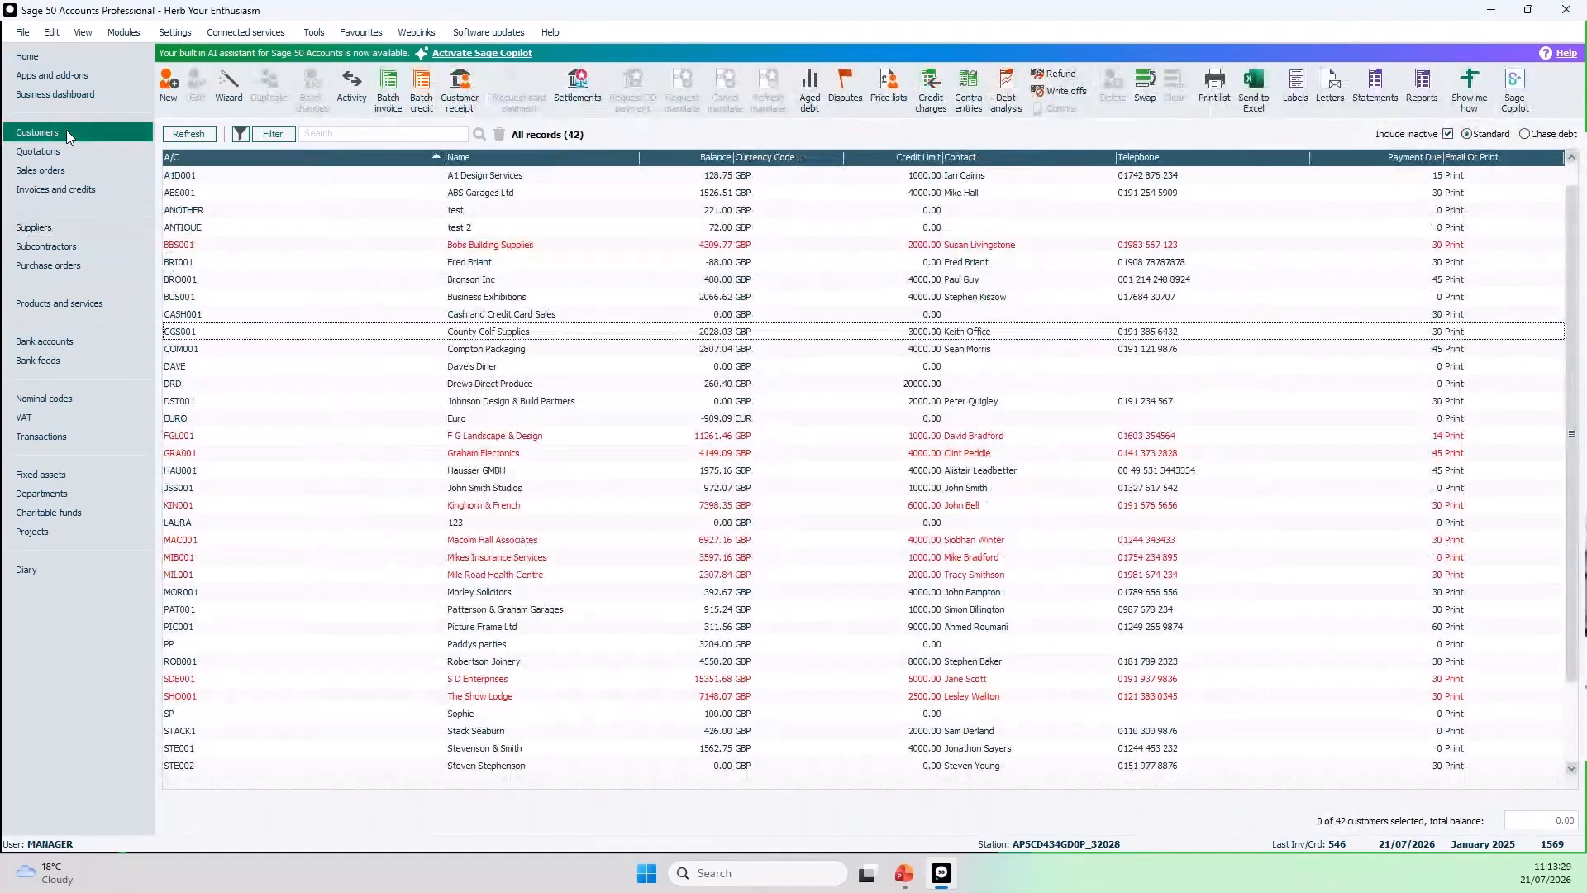
{"action": "left_click", "coordinate": [423, 103]}
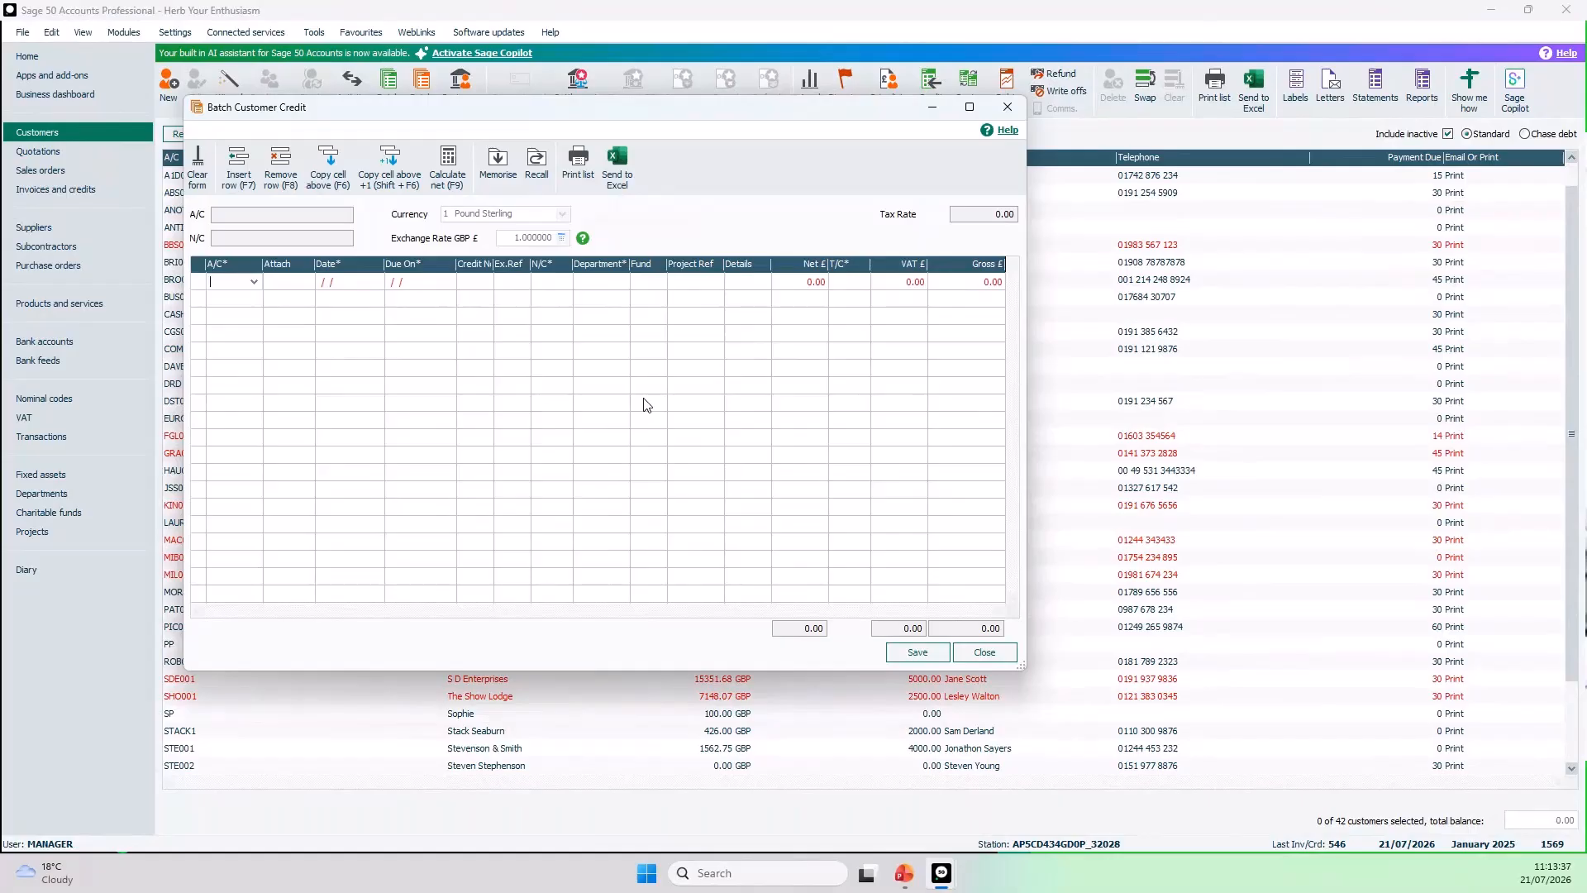
{"action": "key", "text": "Escape"}
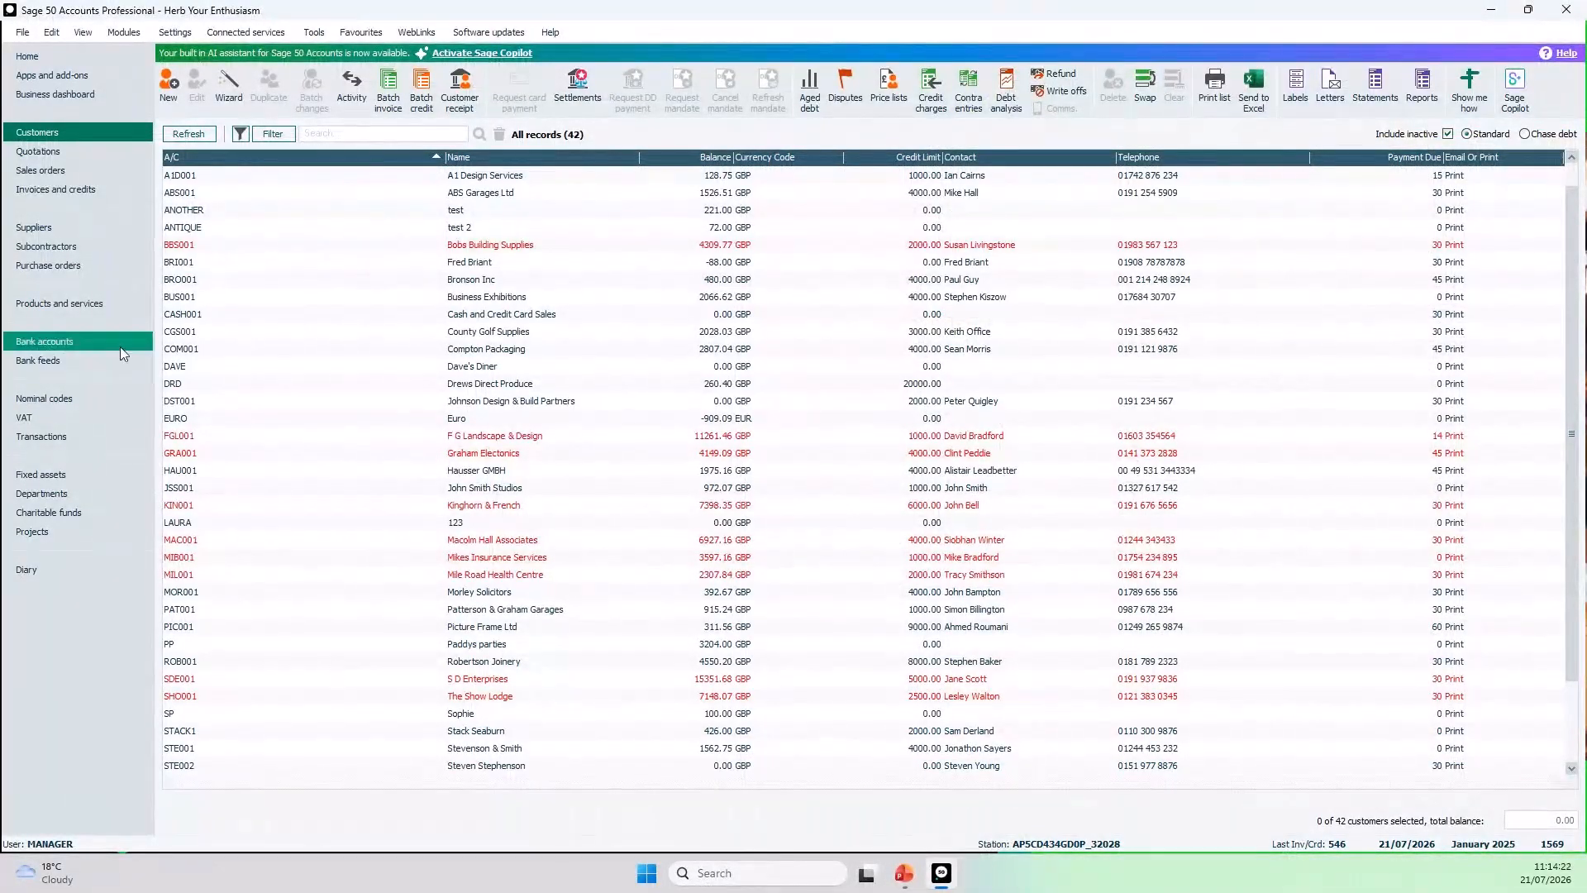
Look through the Purchase orders, Products and services and Transactions modules and return to the Customers list
{"action": "left_click", "coordinate": [57, 265]}
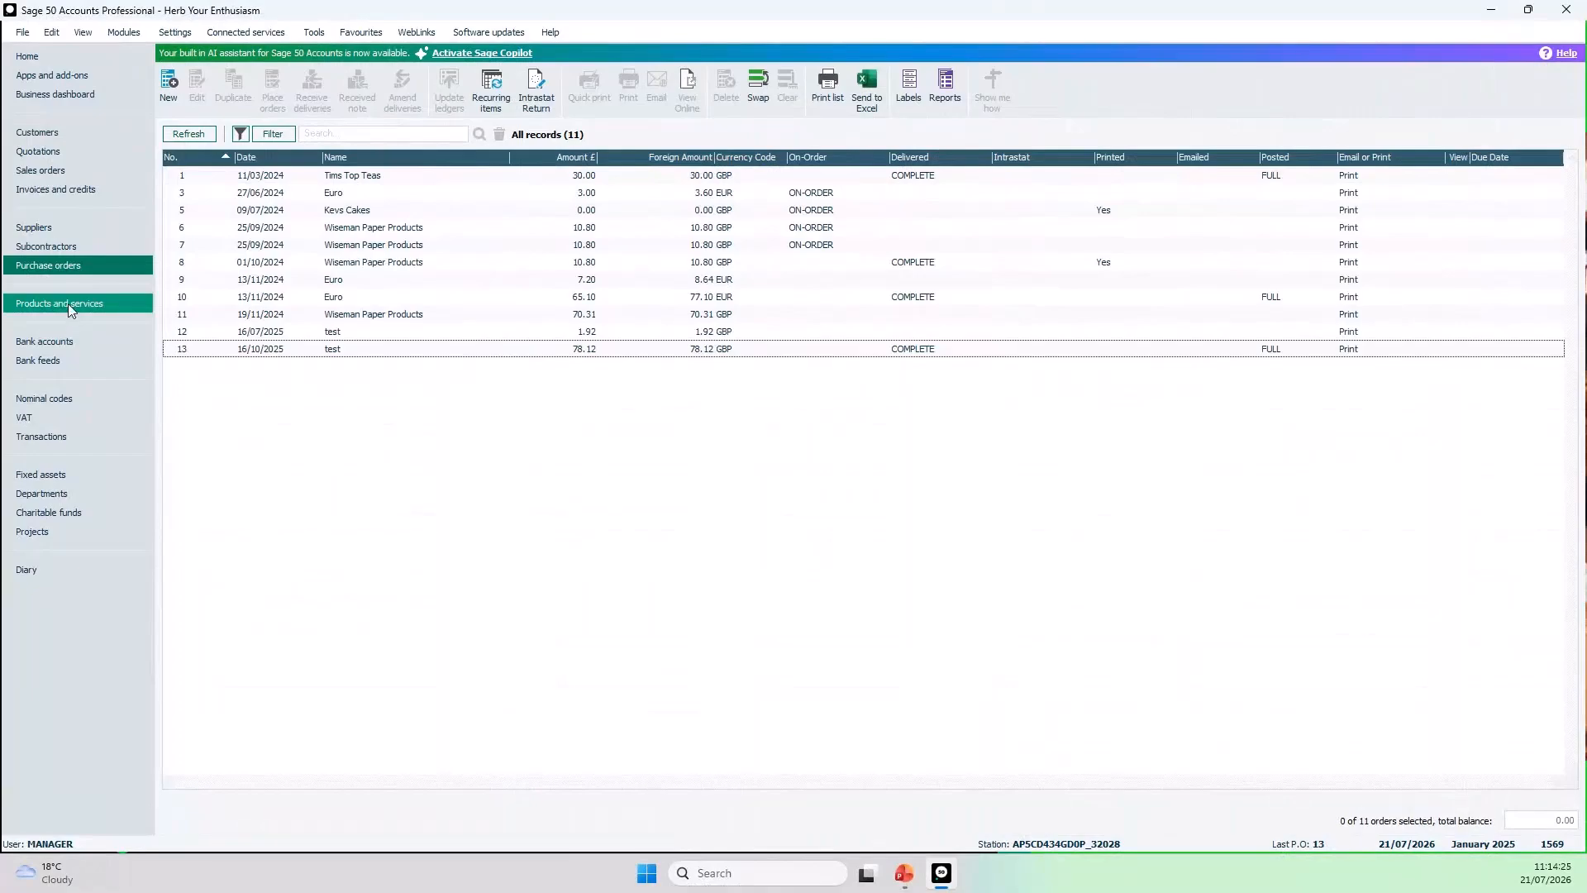
{"action": "left_click", "coordinate": [68, 304]}
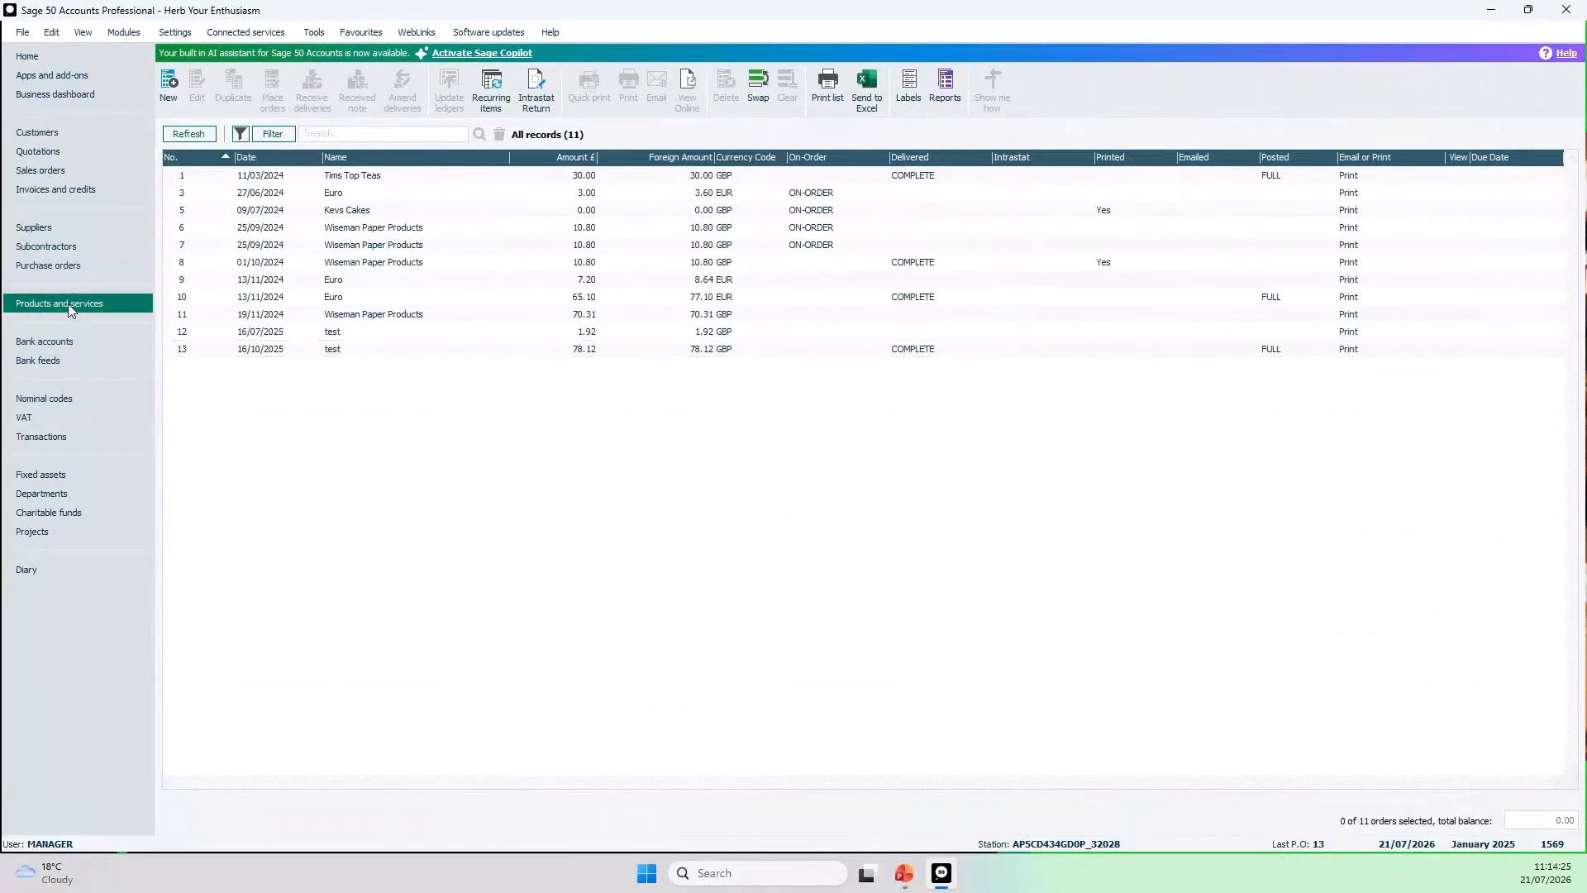
{"action": "left_click", "coordinate": [60, 438]}
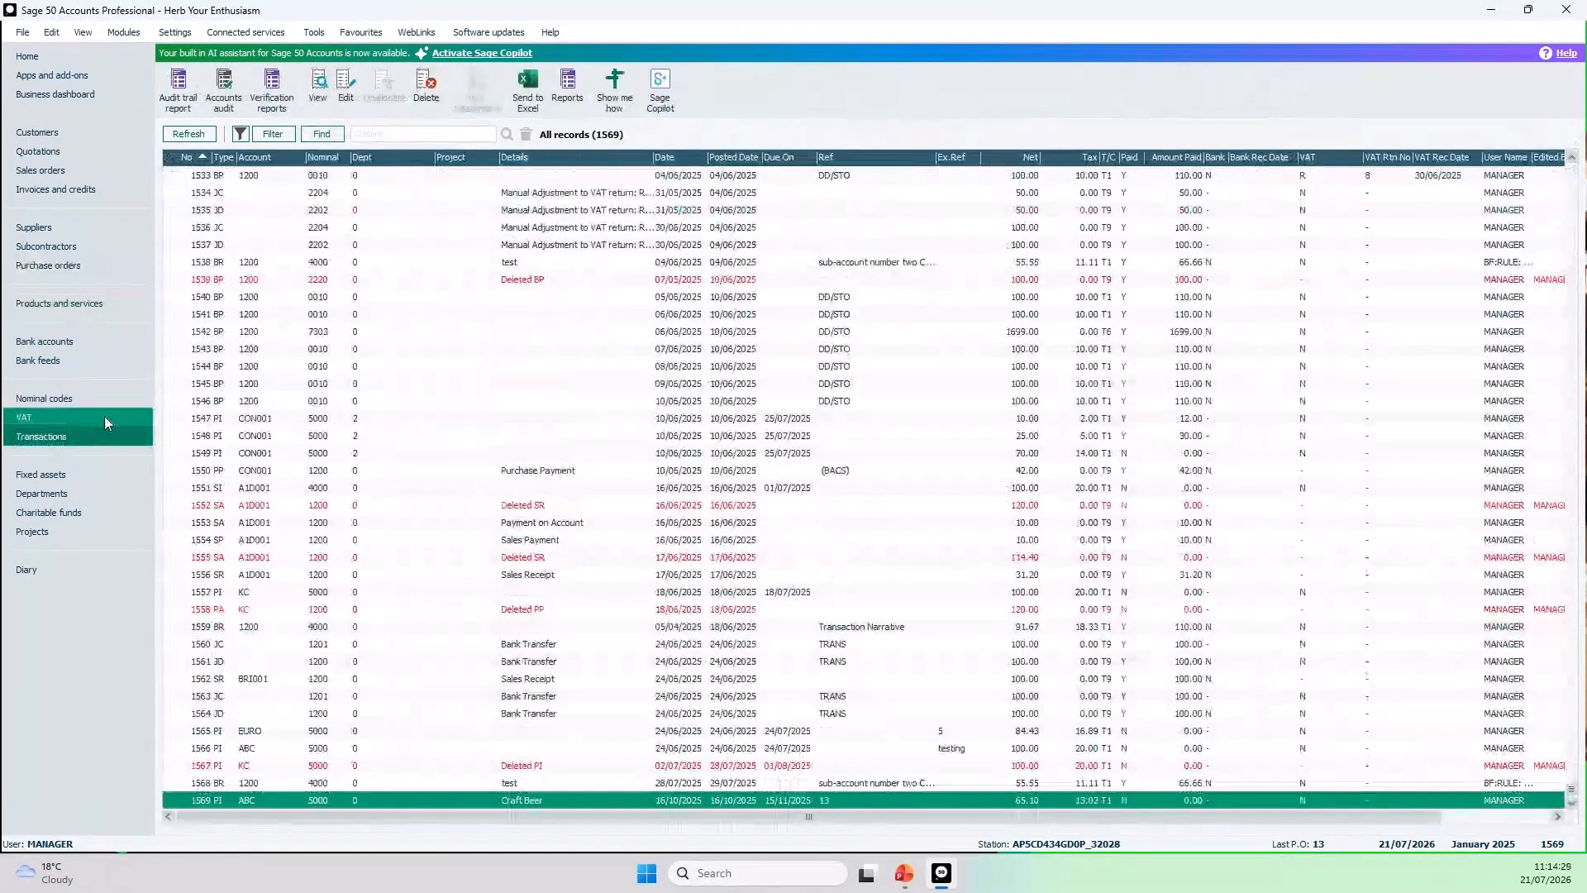
{"action": "left_click", "coordinate": [83, 133]}
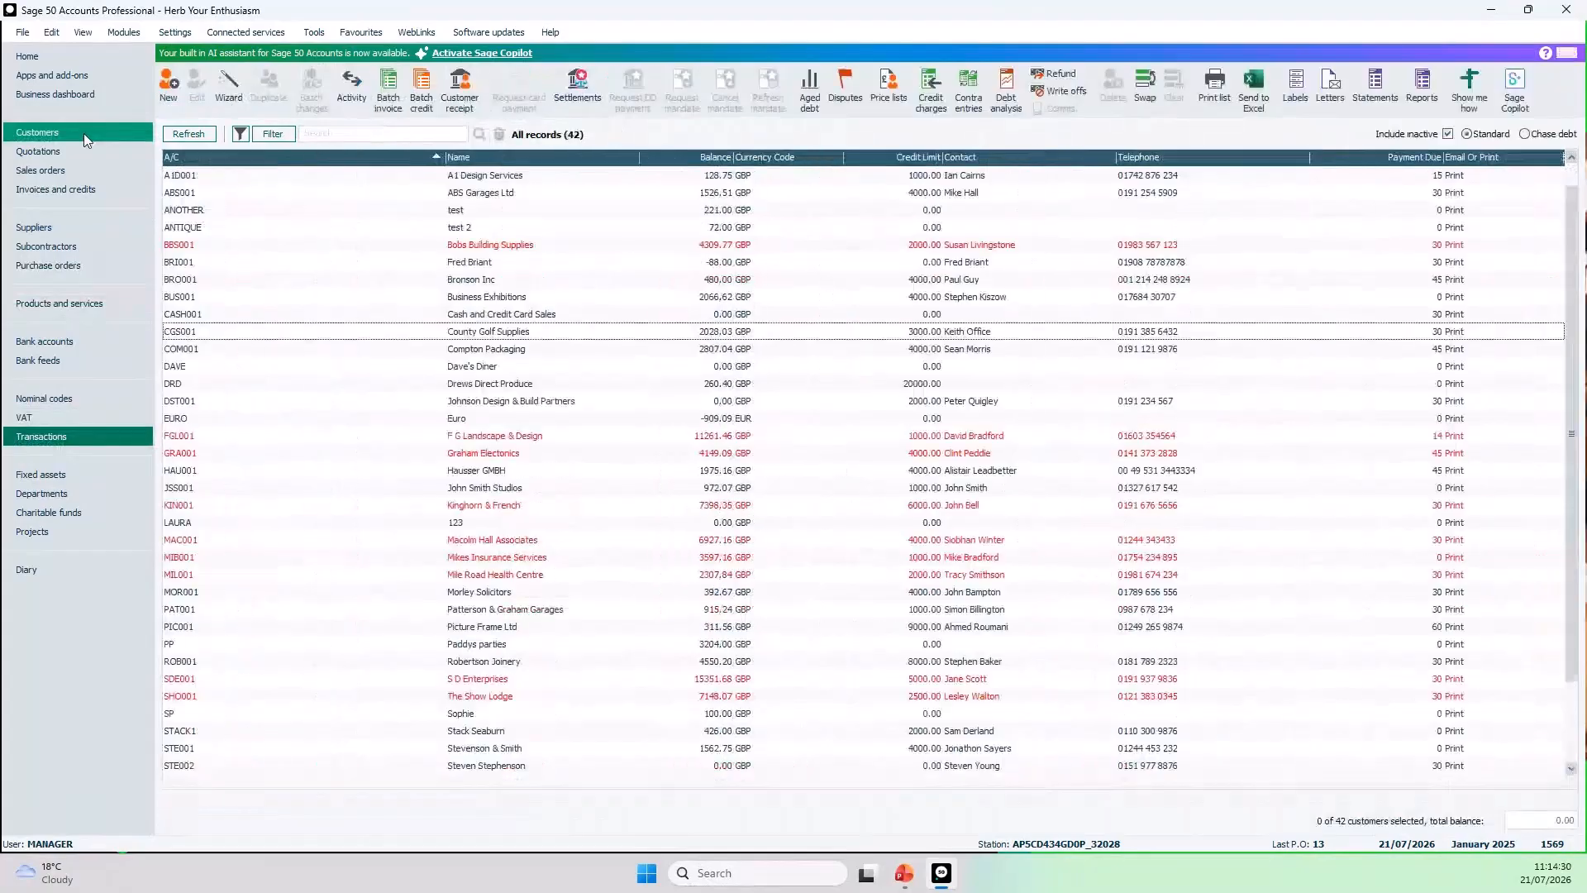
Change the colour theme to Dark in the program options and accept the restart notice
{"action": "left_click", "coordinate": [314, 32]}
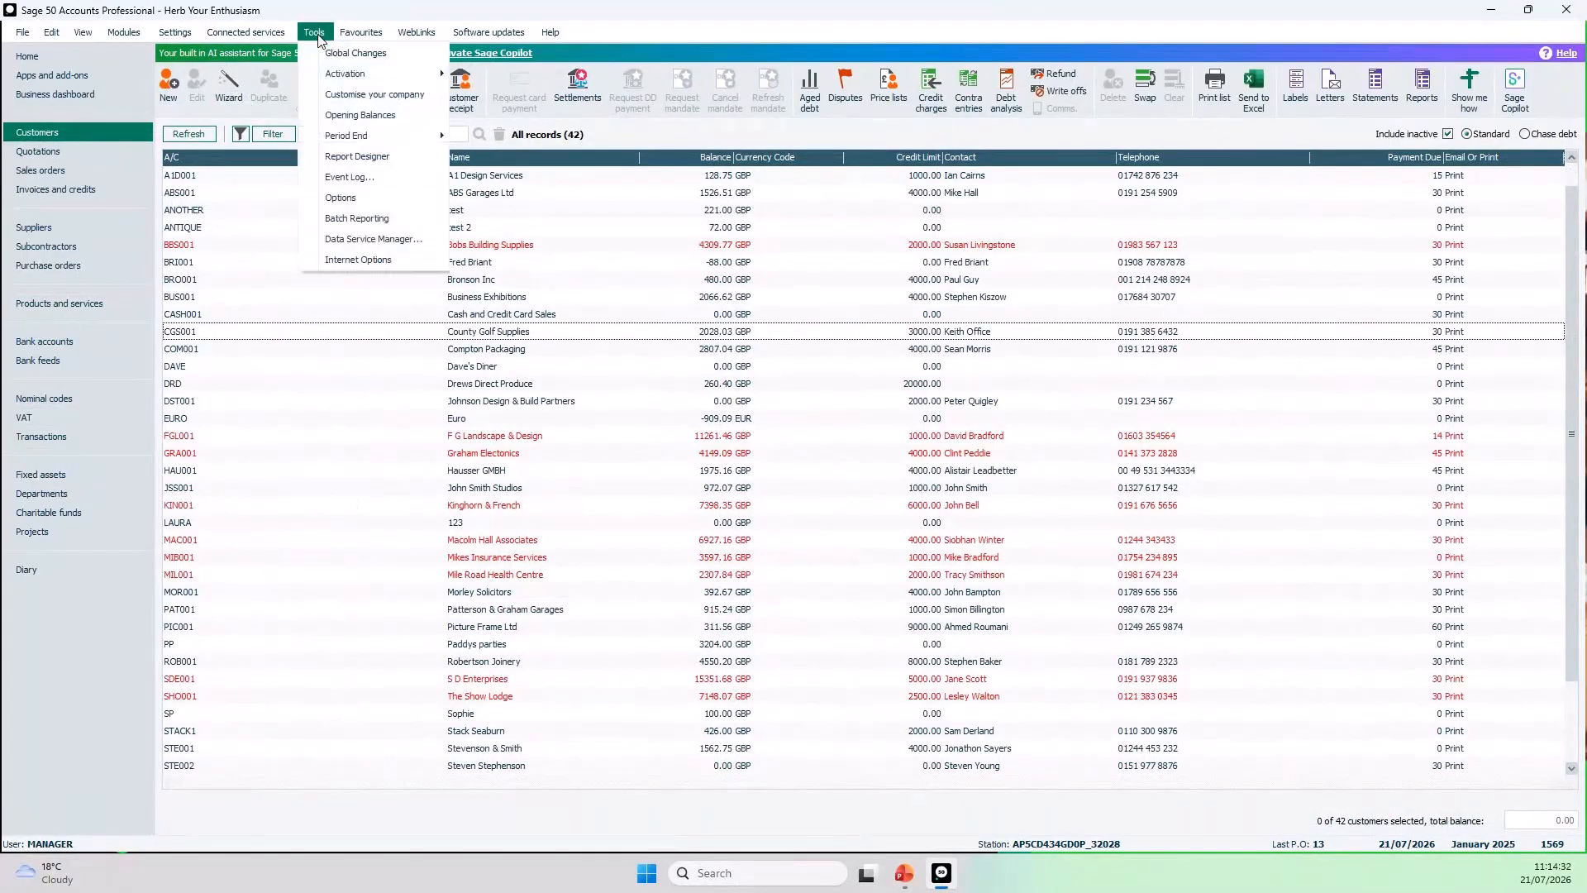
{"action": "left_click", "coordinate": [362, 204]}
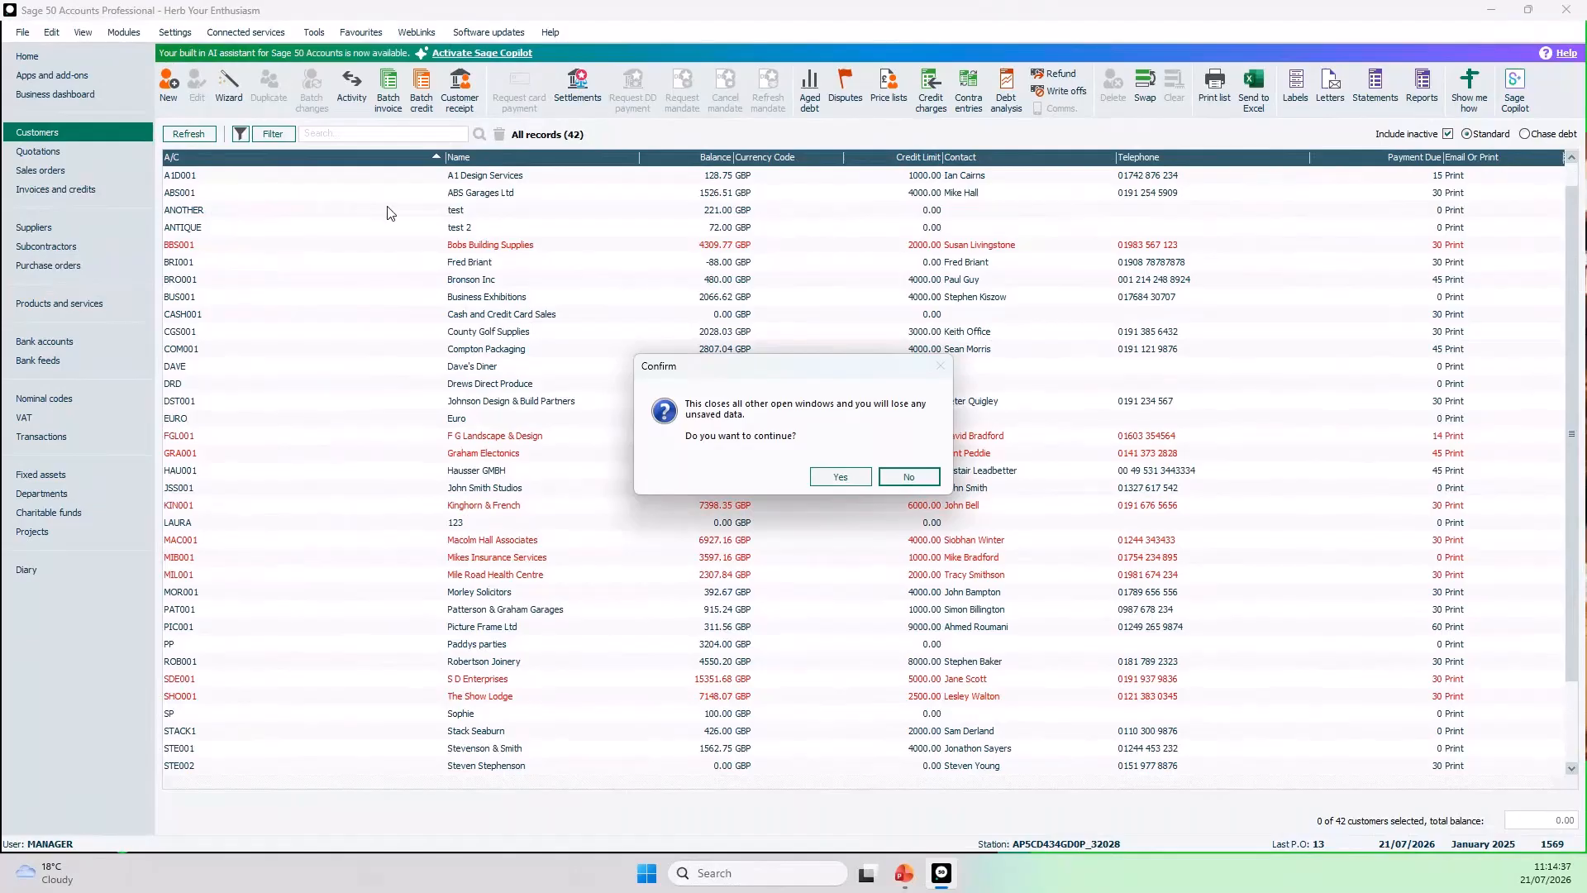
{"action": "left_click", "coordinate": [840, 477]}
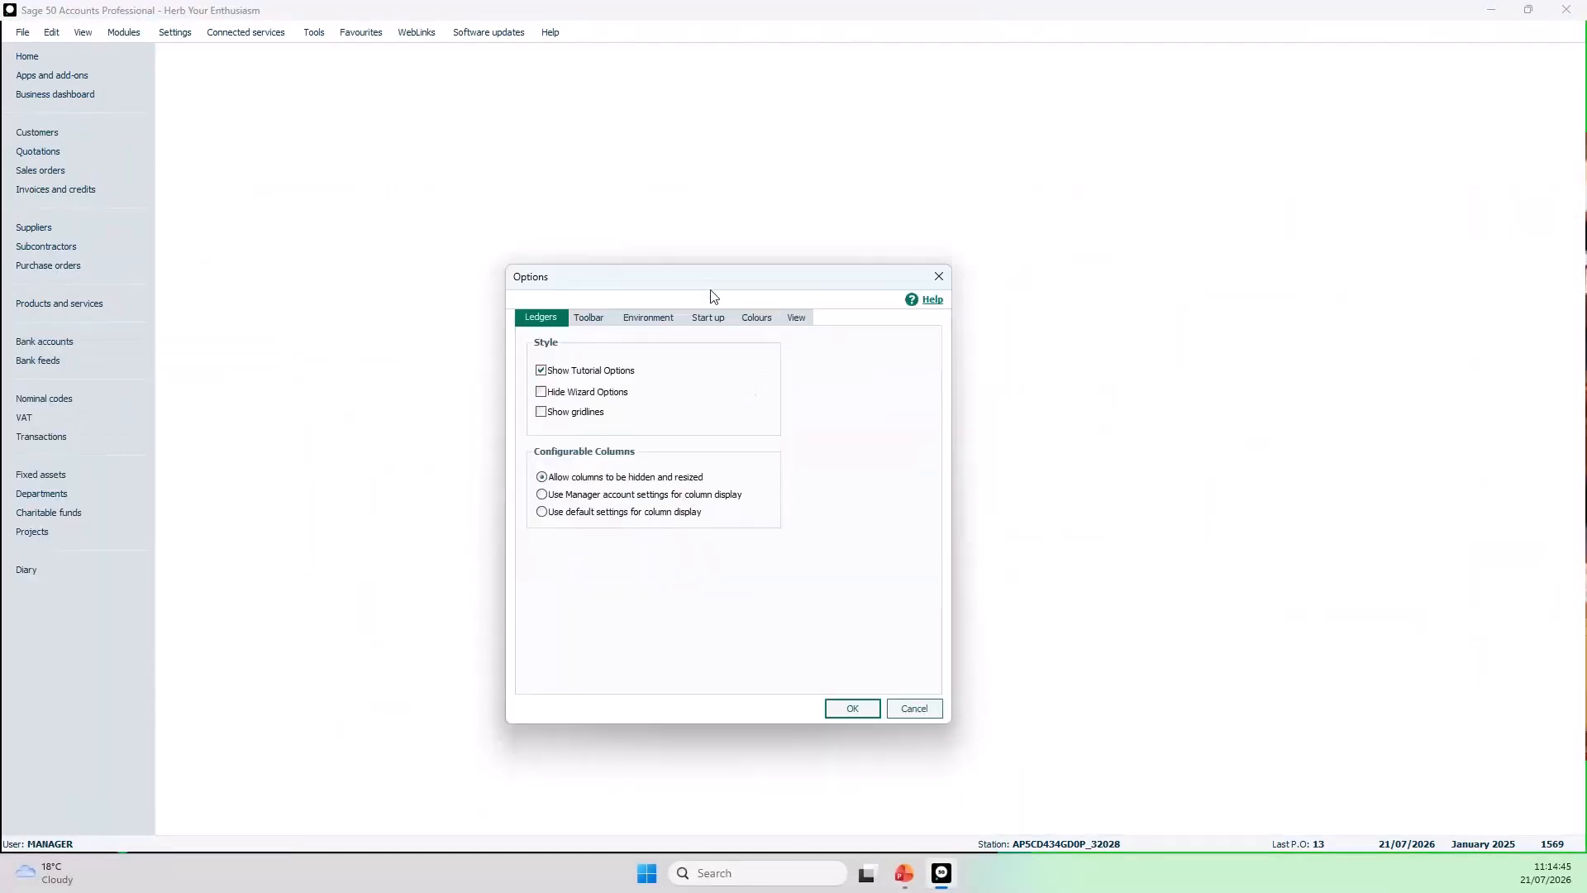
{"action": "left_click_drag", "start_coordinate": [708, 295], "coordinate": [761, 176]}
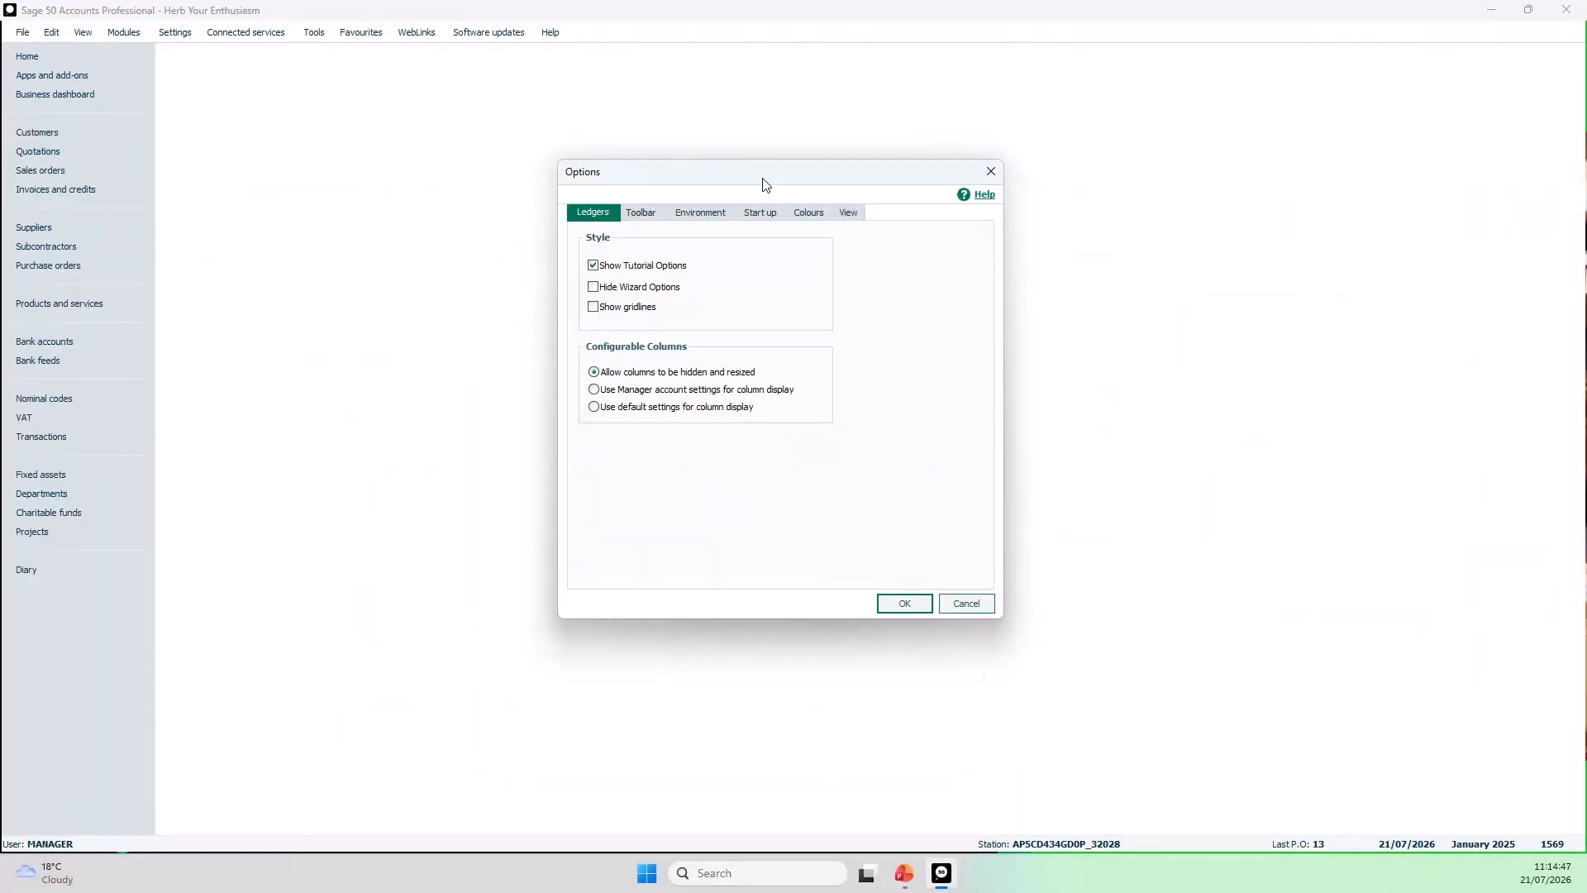
{"action": "left_click", "coordinate": [811, 219]}
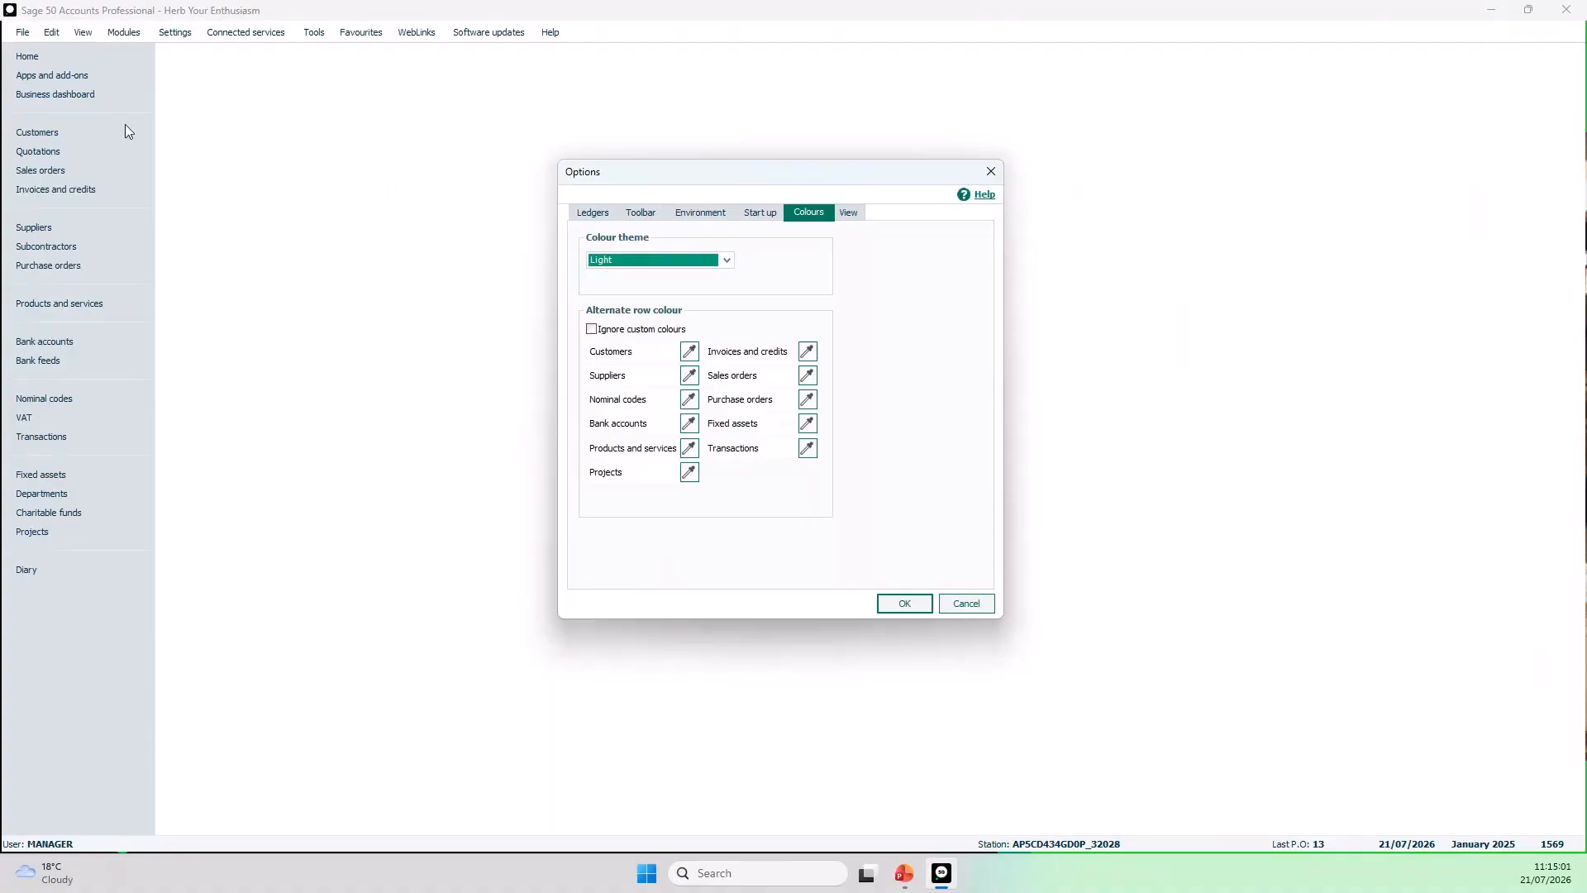
{"action": "left_click", "coordinate": [726, 260]}
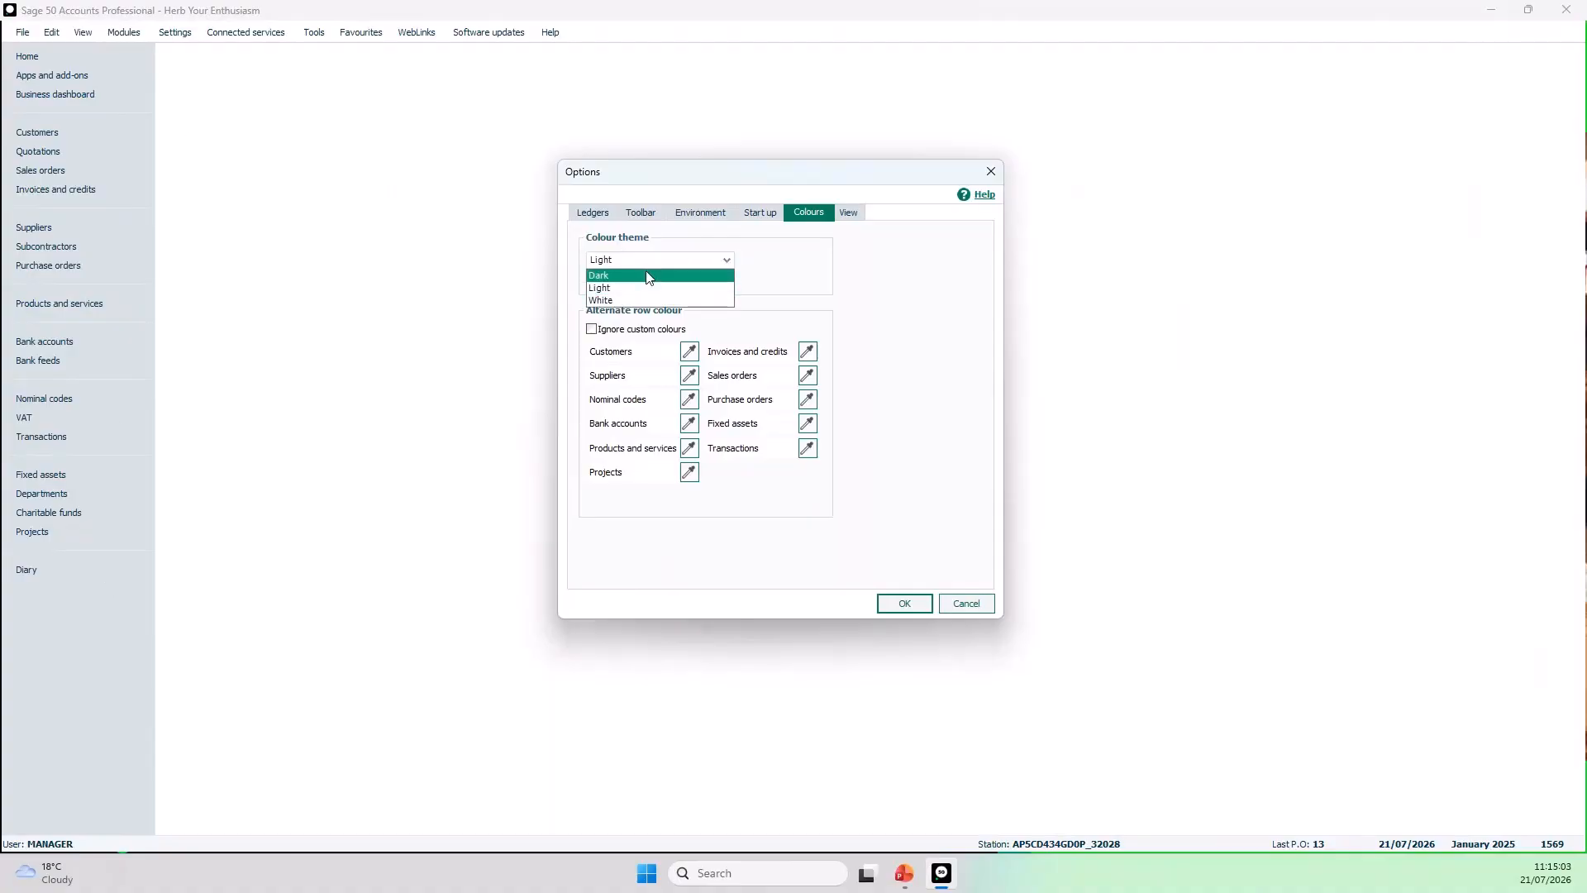
{"action": "left_click", "coordinate": [625, 276]}
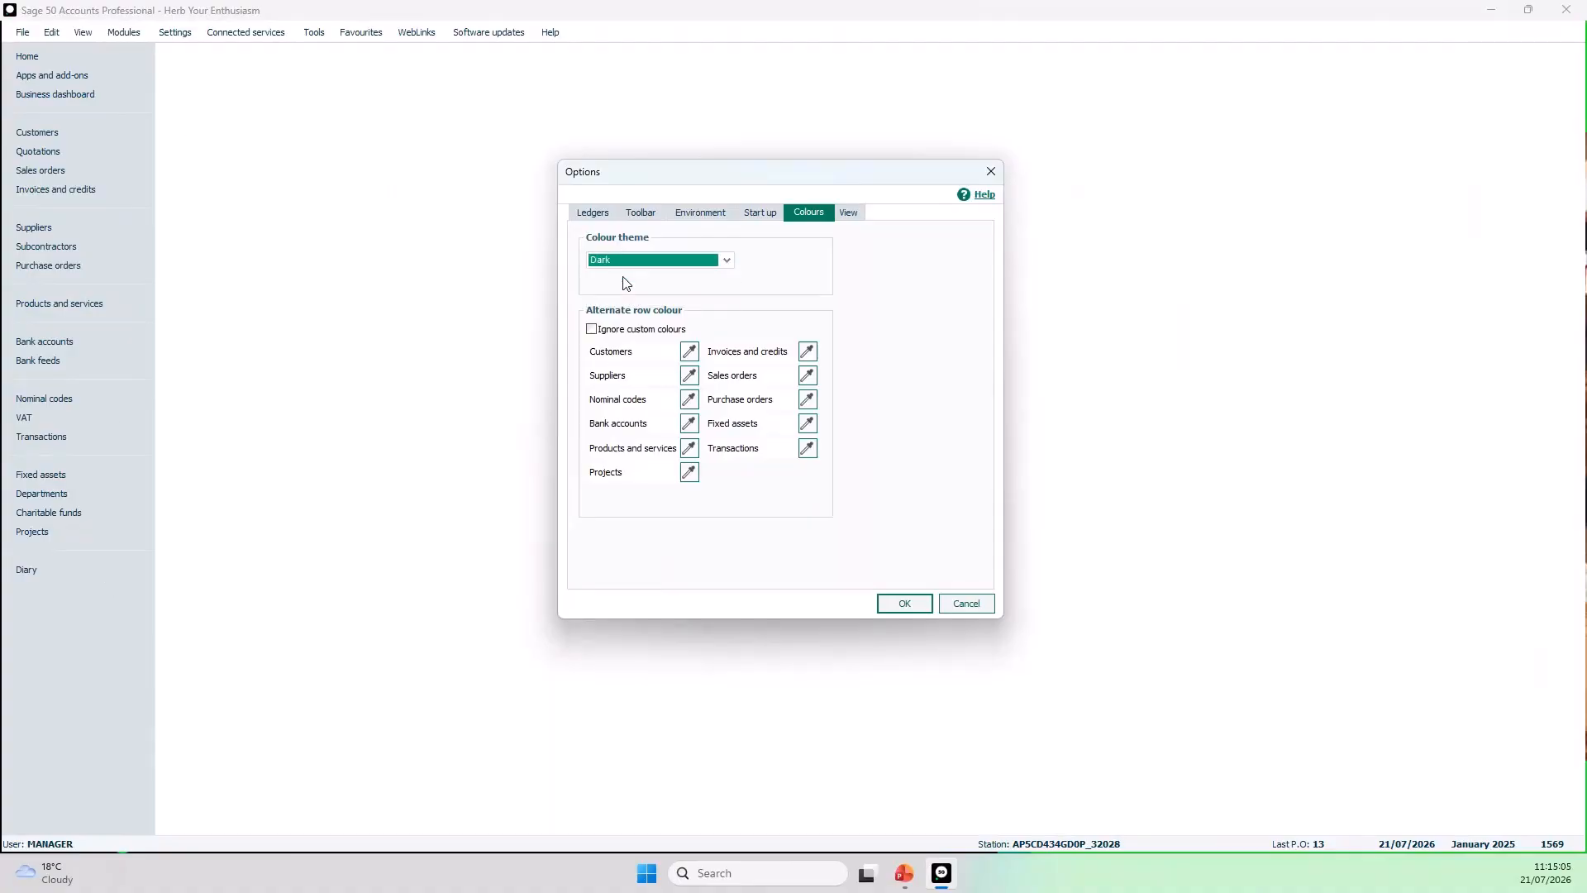
{"action": "left_click", "coordinate": [898, 604]}
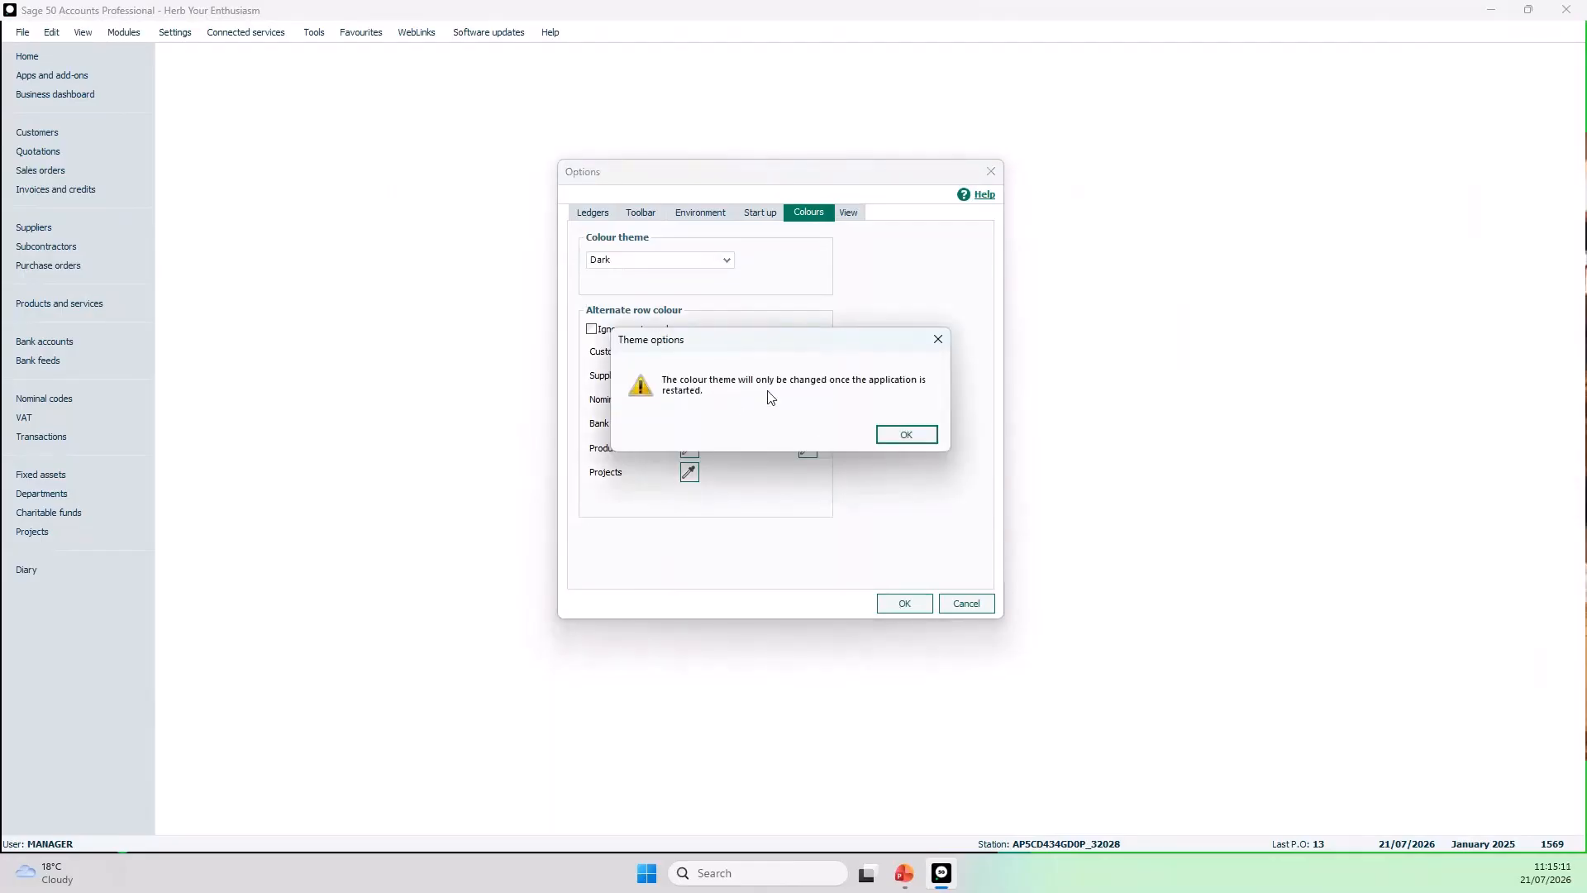
{"action": "left_click", "coordinate": [899, 436]}
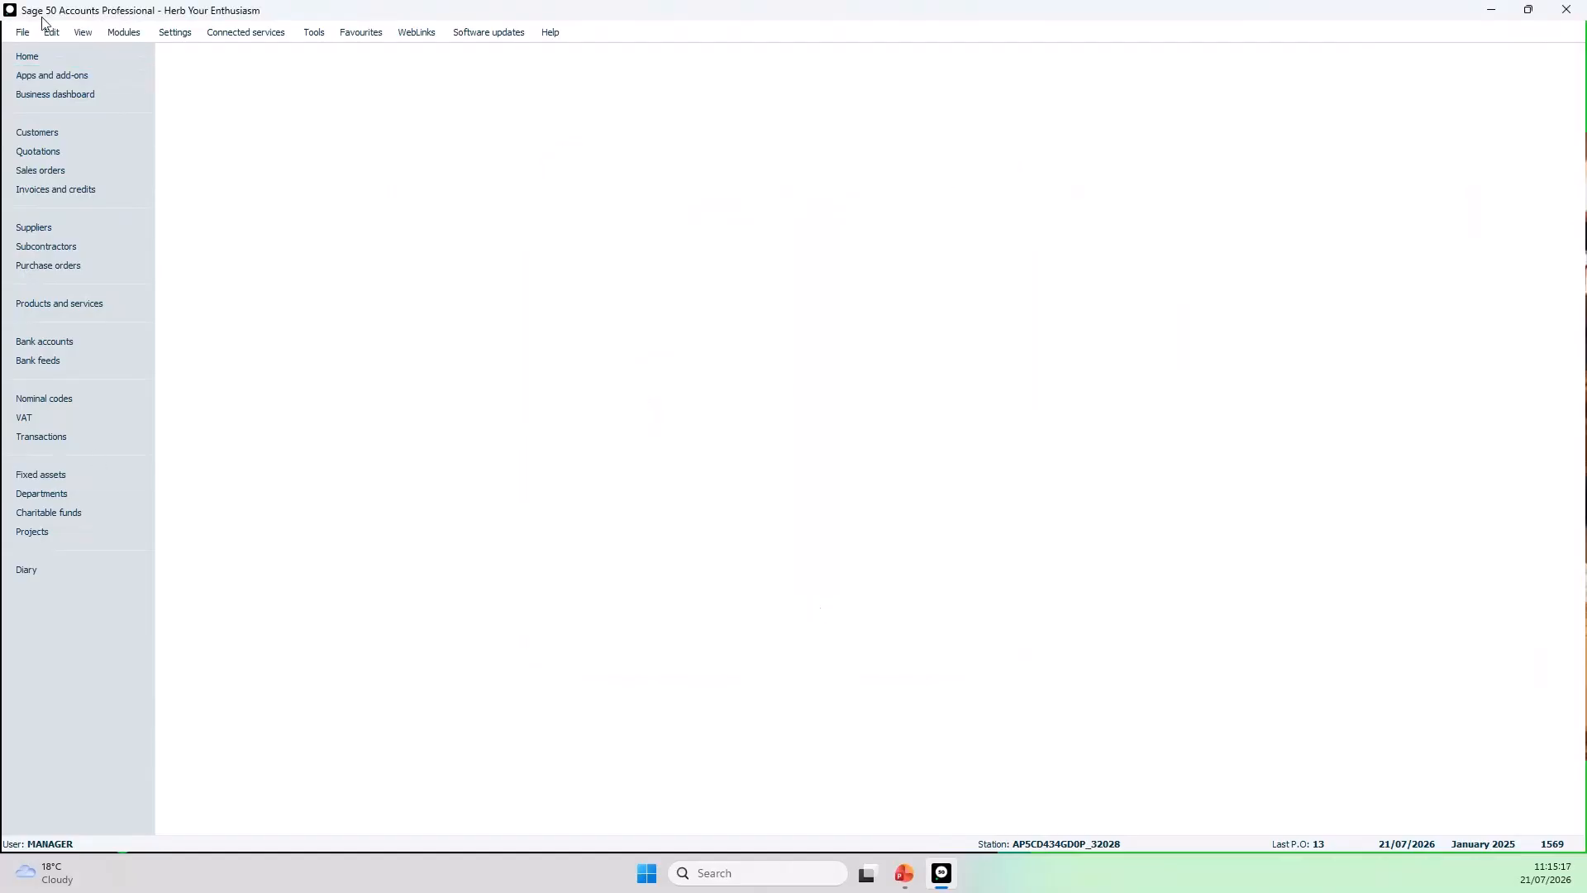
Exit Sage 50 Accounts without backing up the data
{"action": "left_click", "coordinate": [21, 35]}
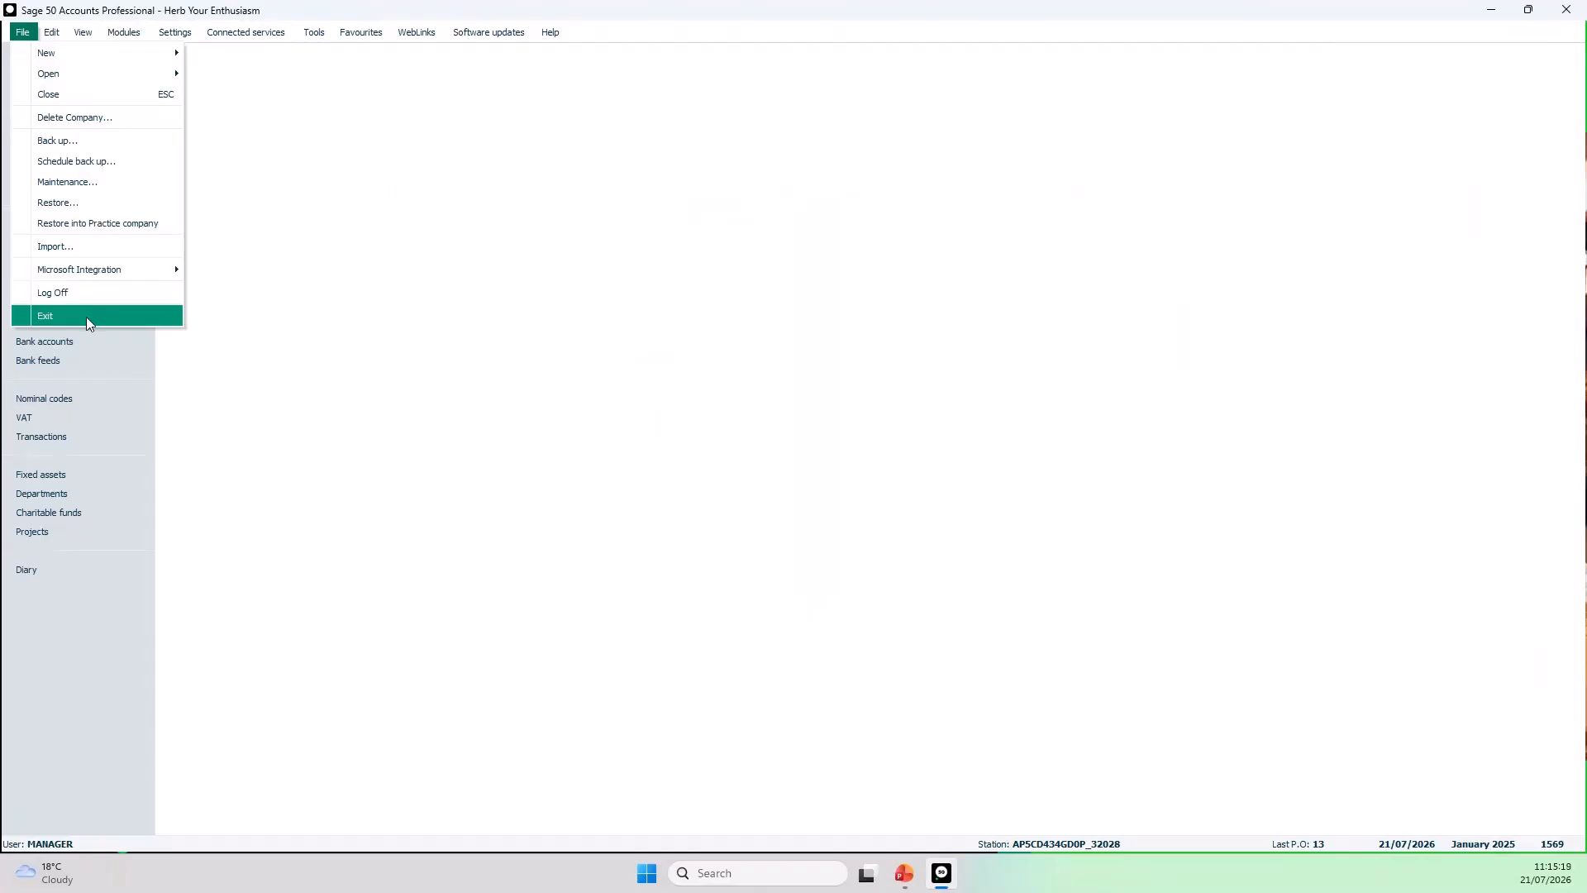
{"action": "left_click", "coordinate": [86, 317]}
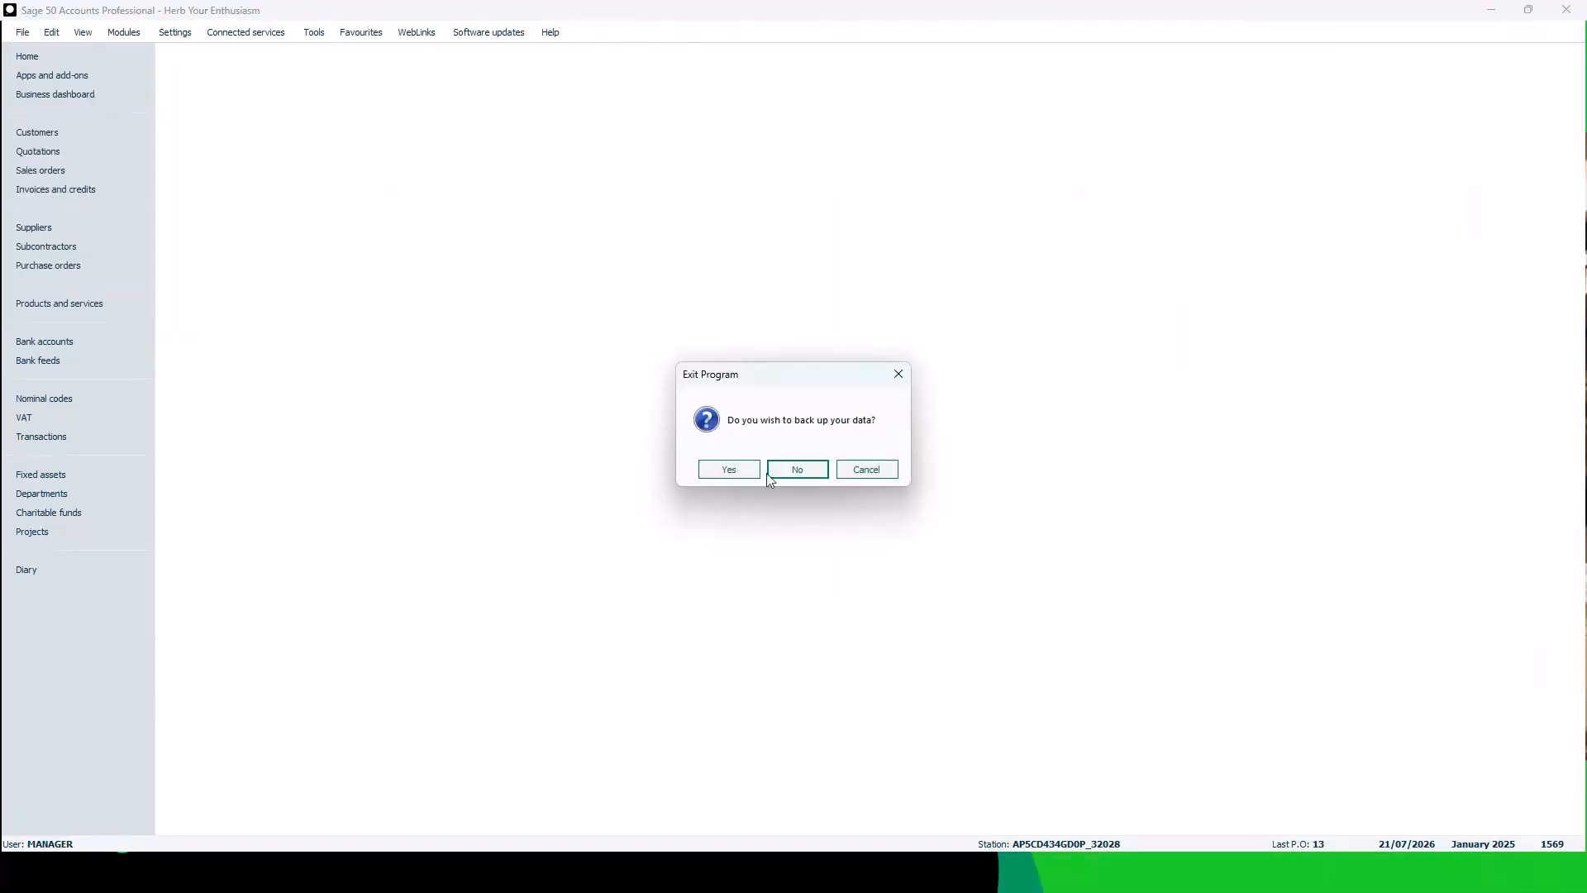
{"action": "left_click", "coordinate": [770, 474]}
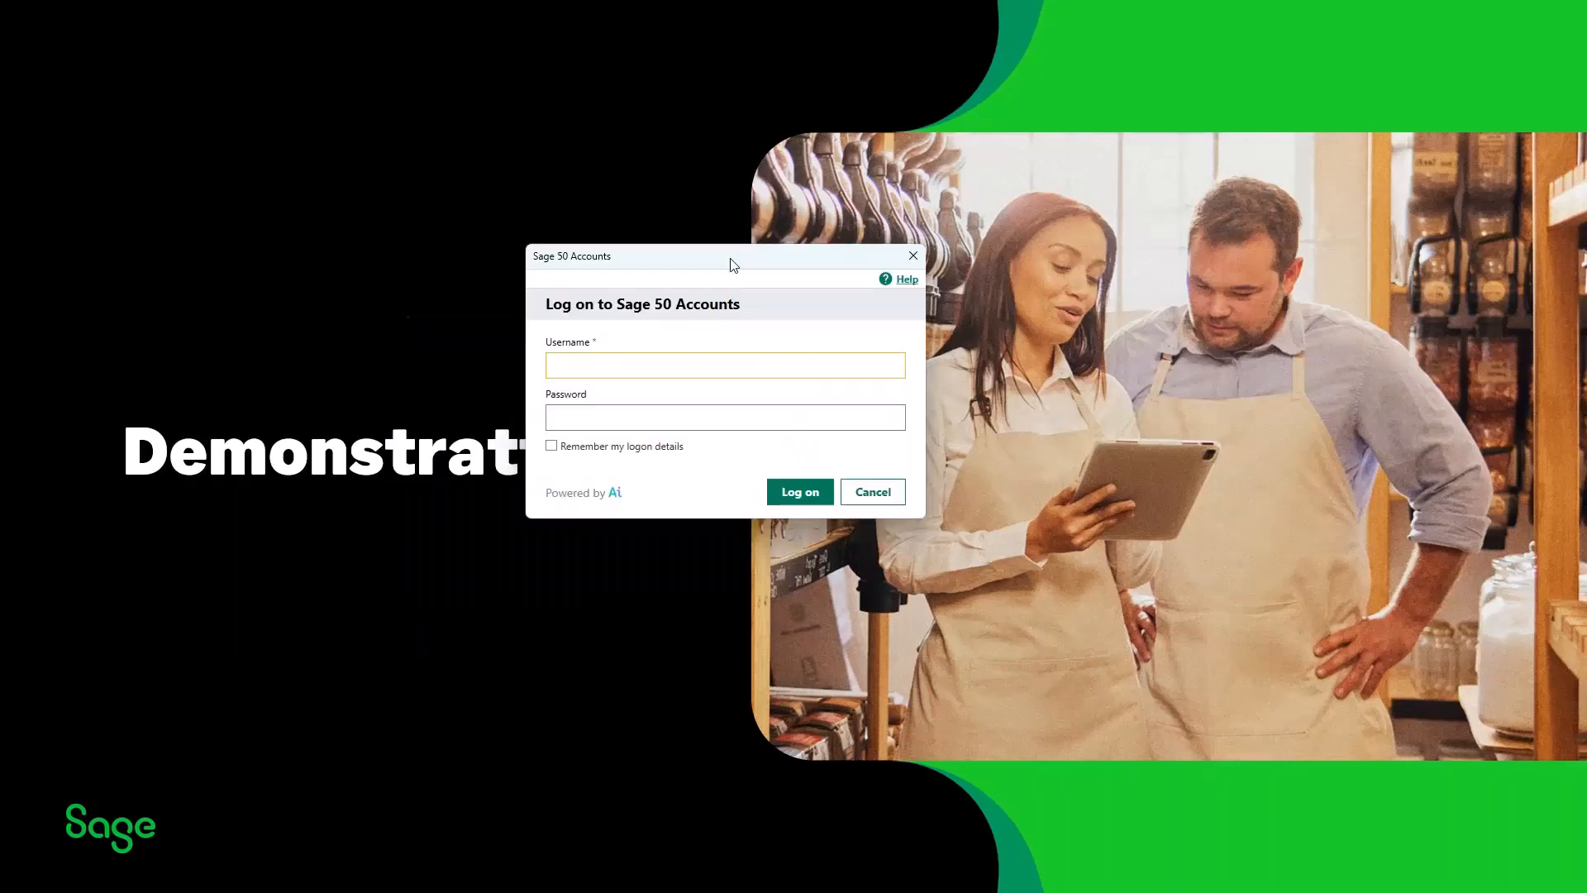
Log on to Sage 50 Accounts again with the username manager and close the Advice Centre bulletin
{"action": "type", "text": "manager"}
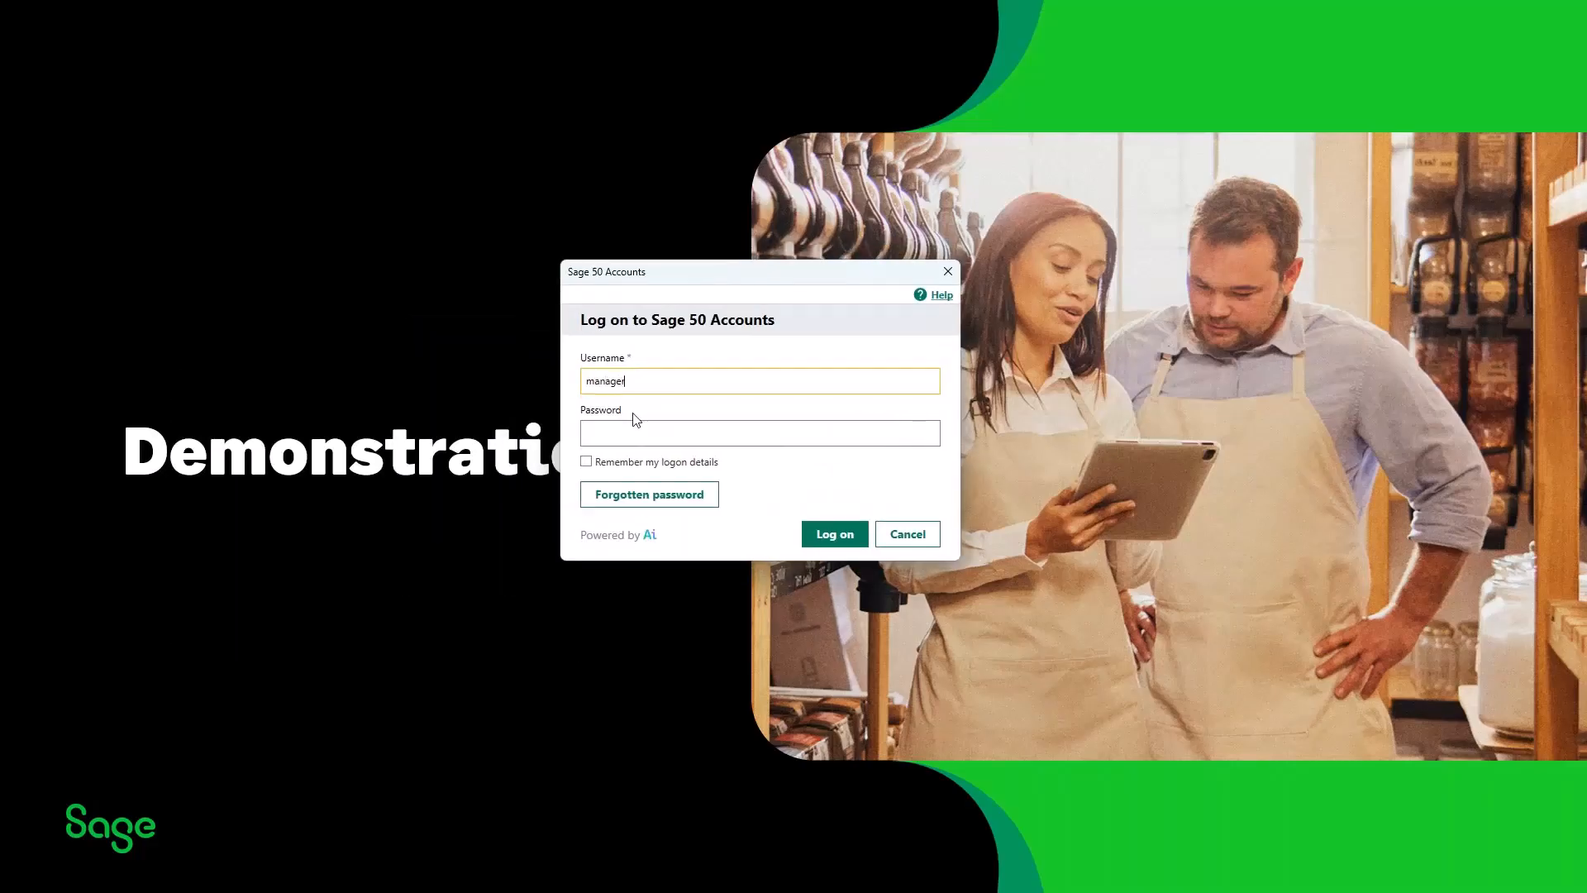
{"action": "key", "text": "Tab"}
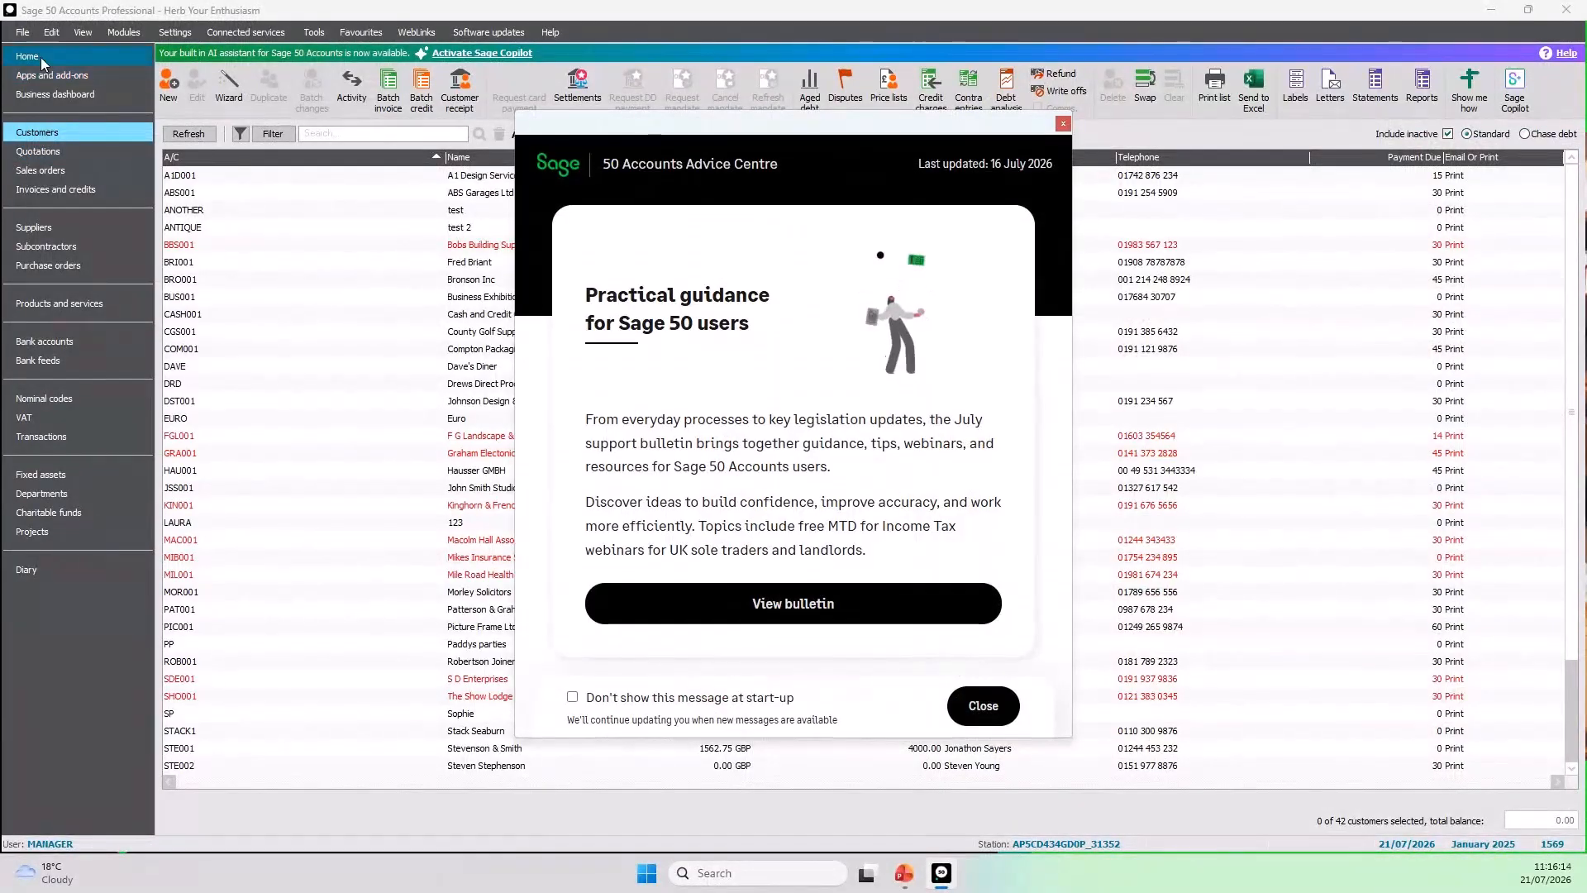
{"action": "left_click", "coordinate": [991, 712]}
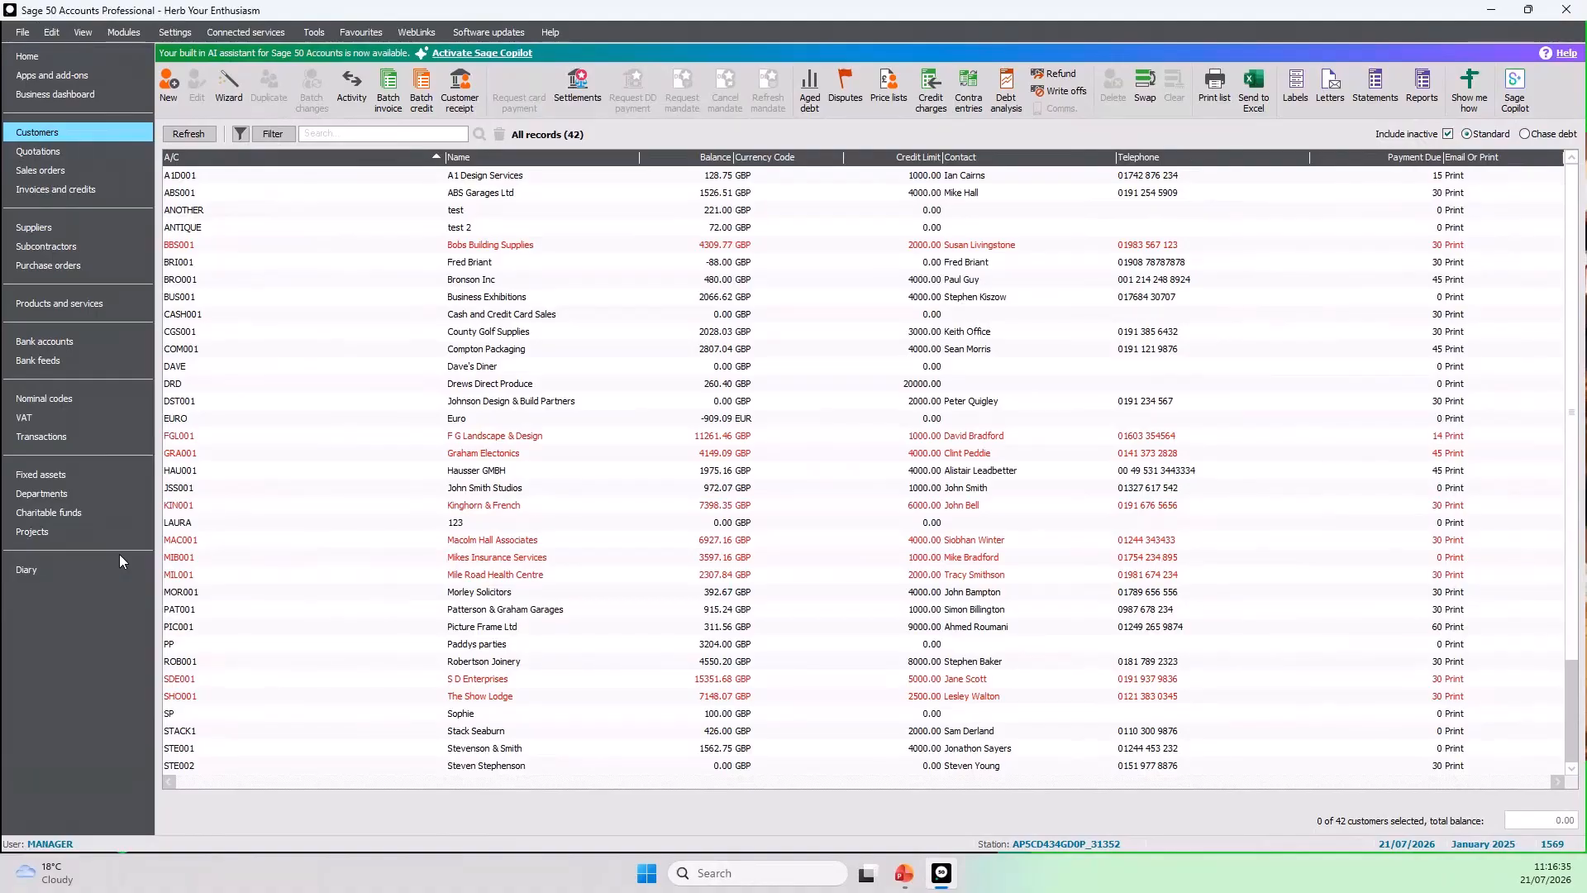
Keep the Dark theme, set the Customers alternate row colour to bright blue in the program options and open the Customers list
{"action": "left_click", "coordinate": [314, 31]}
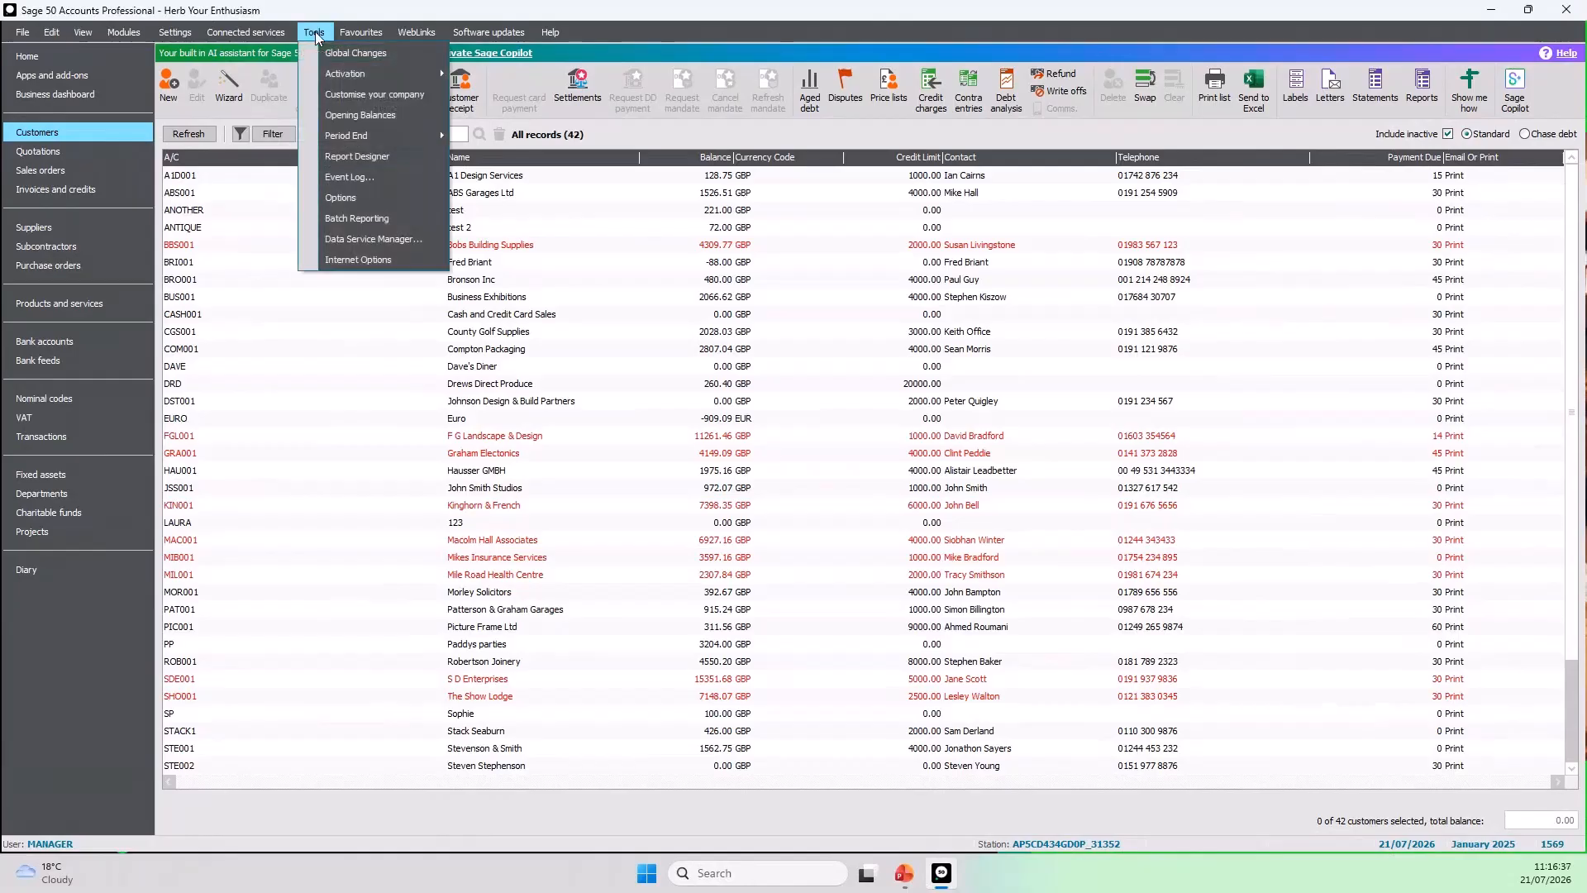
{"action": "left_click", "coordinate": [368, 198]}
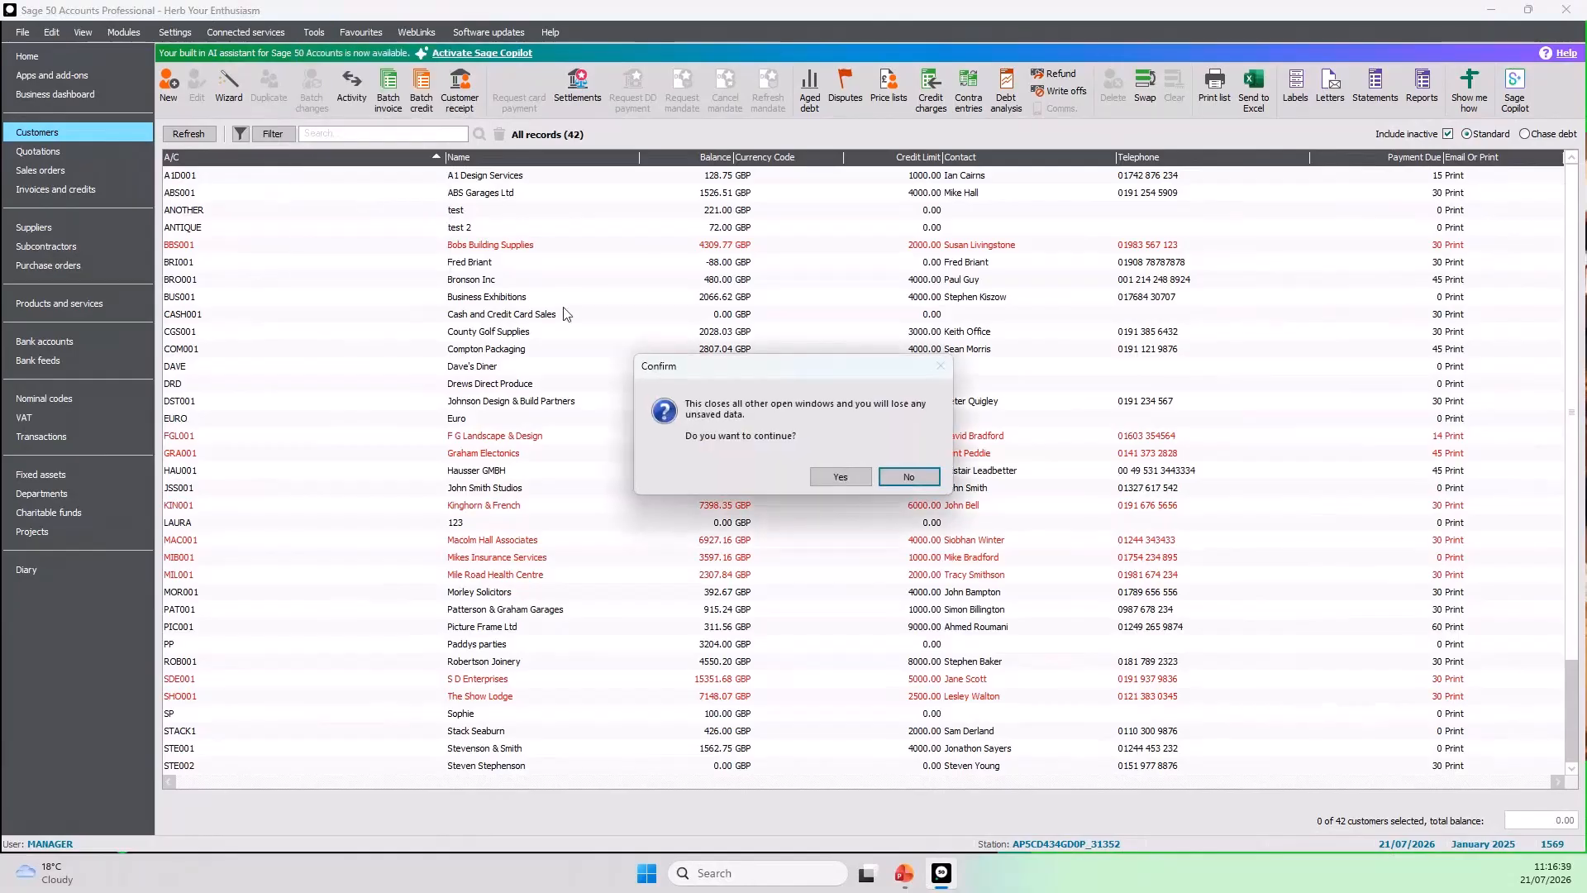
{"action": "left_click", "coordinate": [836, 476]}
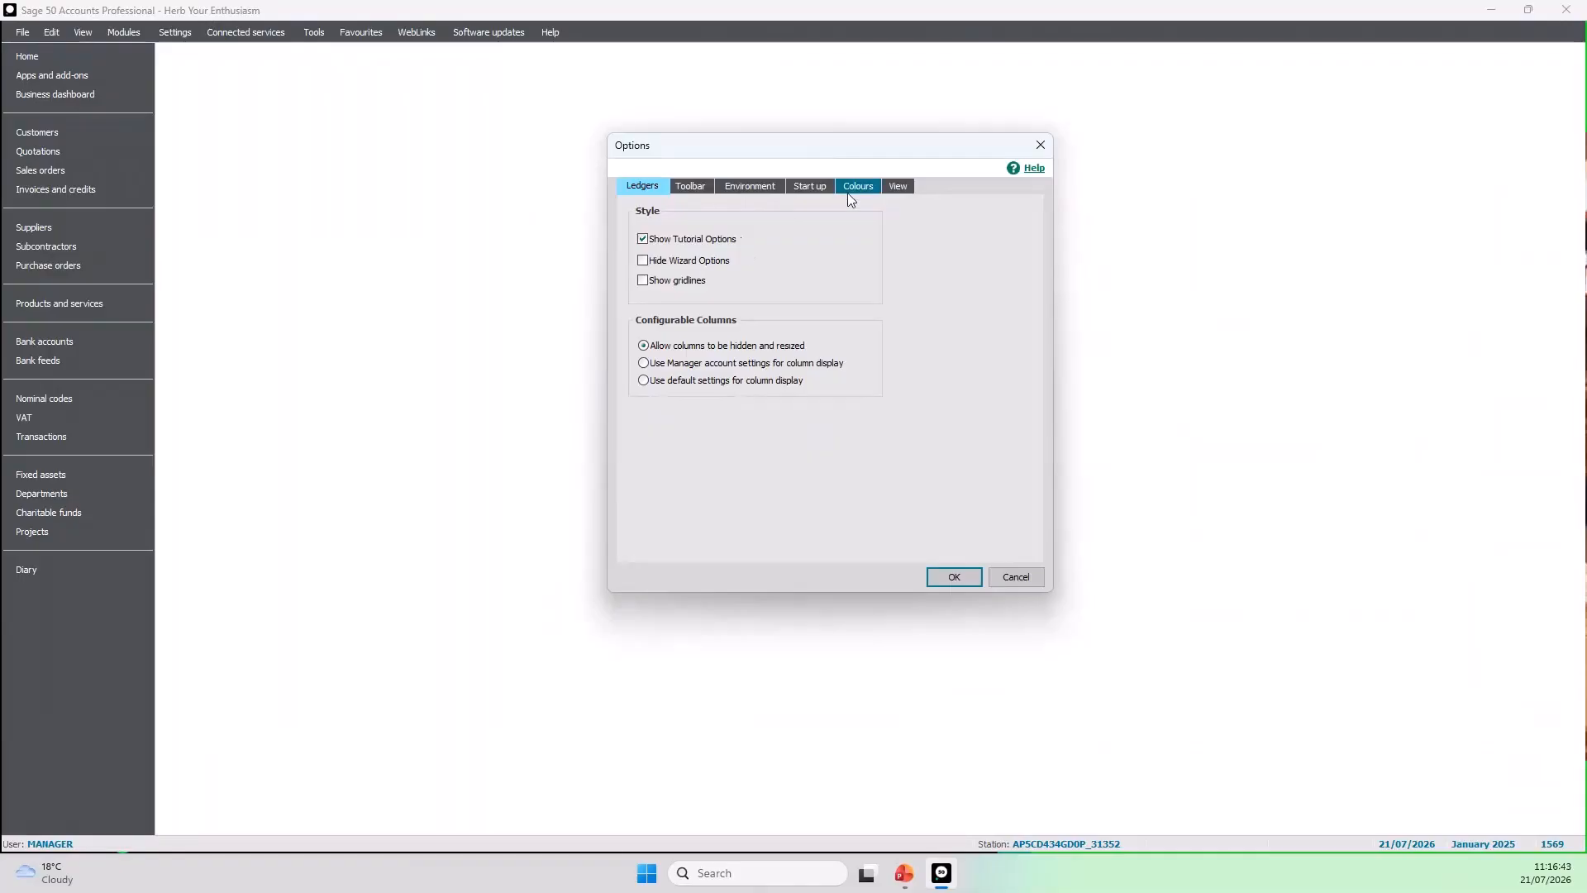
{"action": "left_click", "coordinate": [855, 192]}
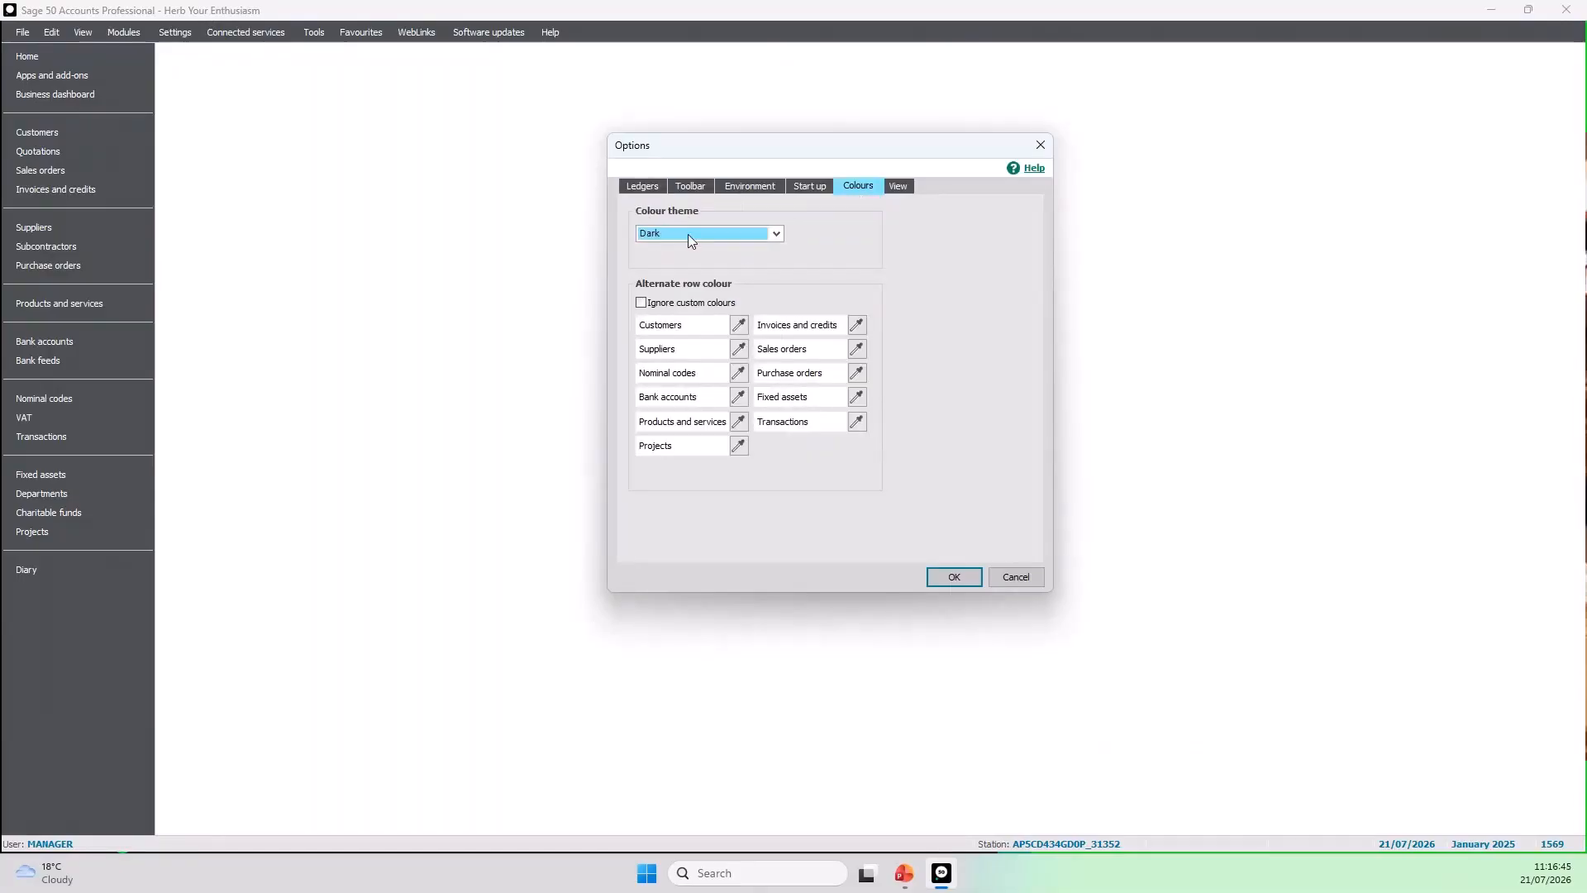
{"action": "left_click", "coordinate": [773, 234]}
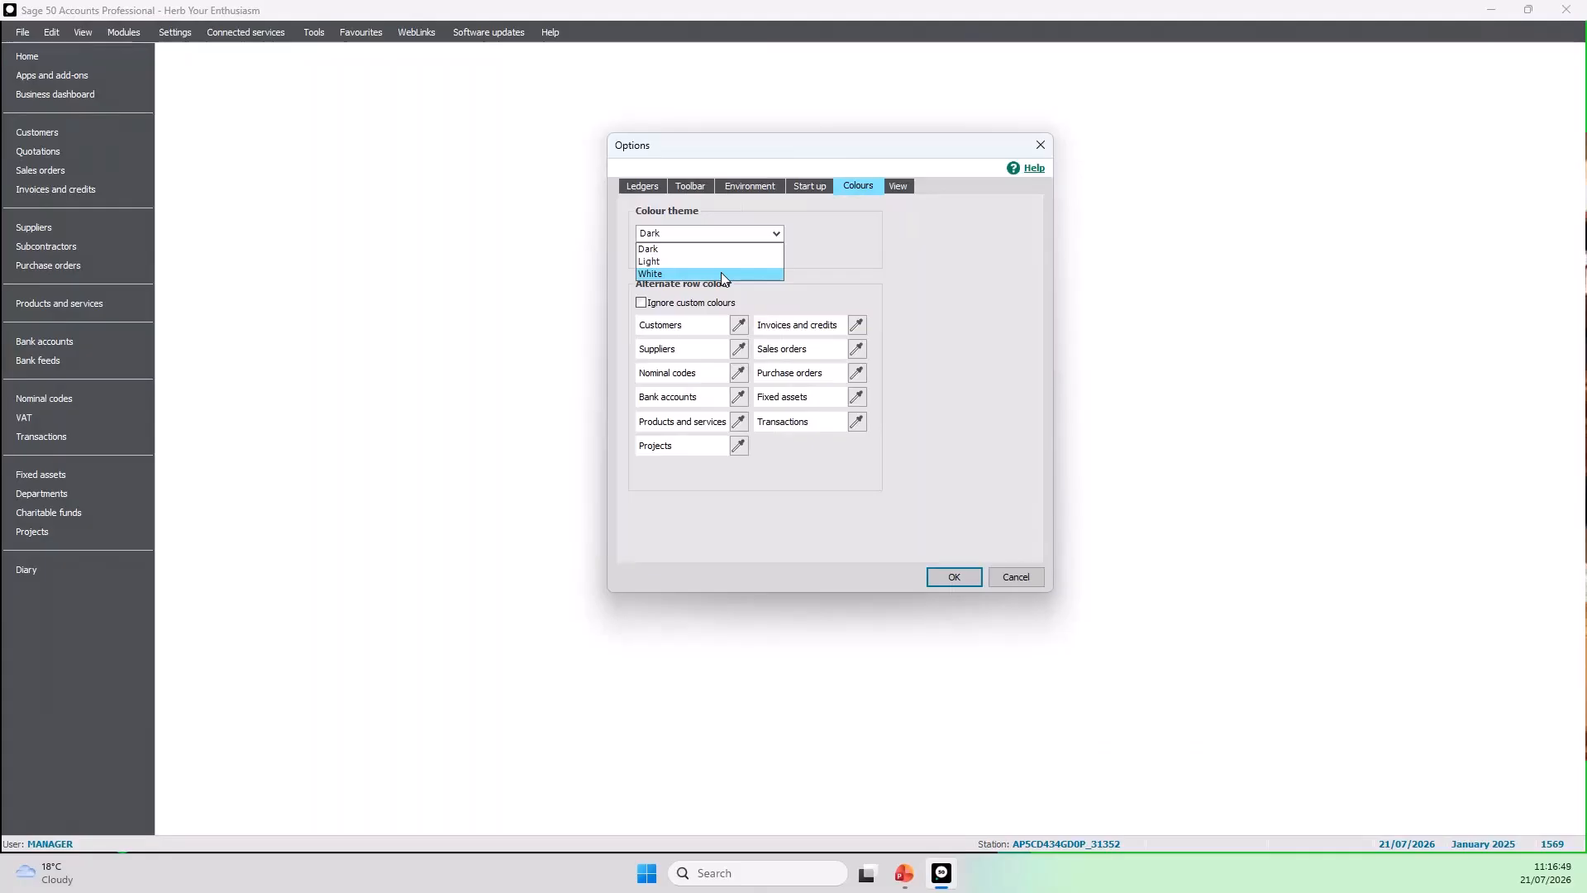
{"action": "left_click", "coordinate": [702, 249]}
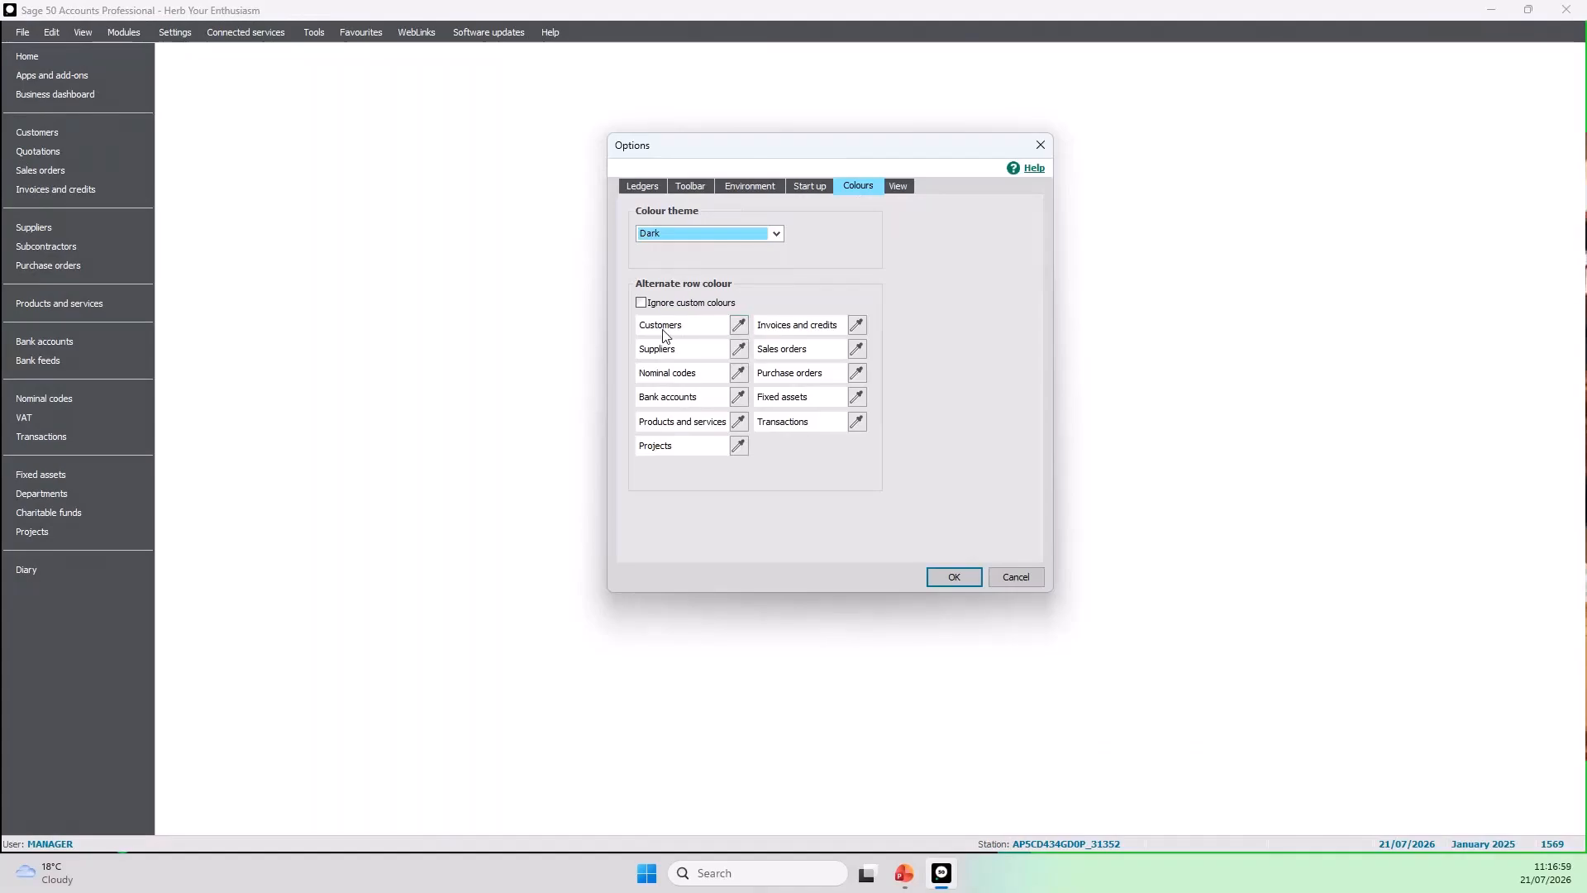
{"action": "left_click", "coordinate": [738, 325]}
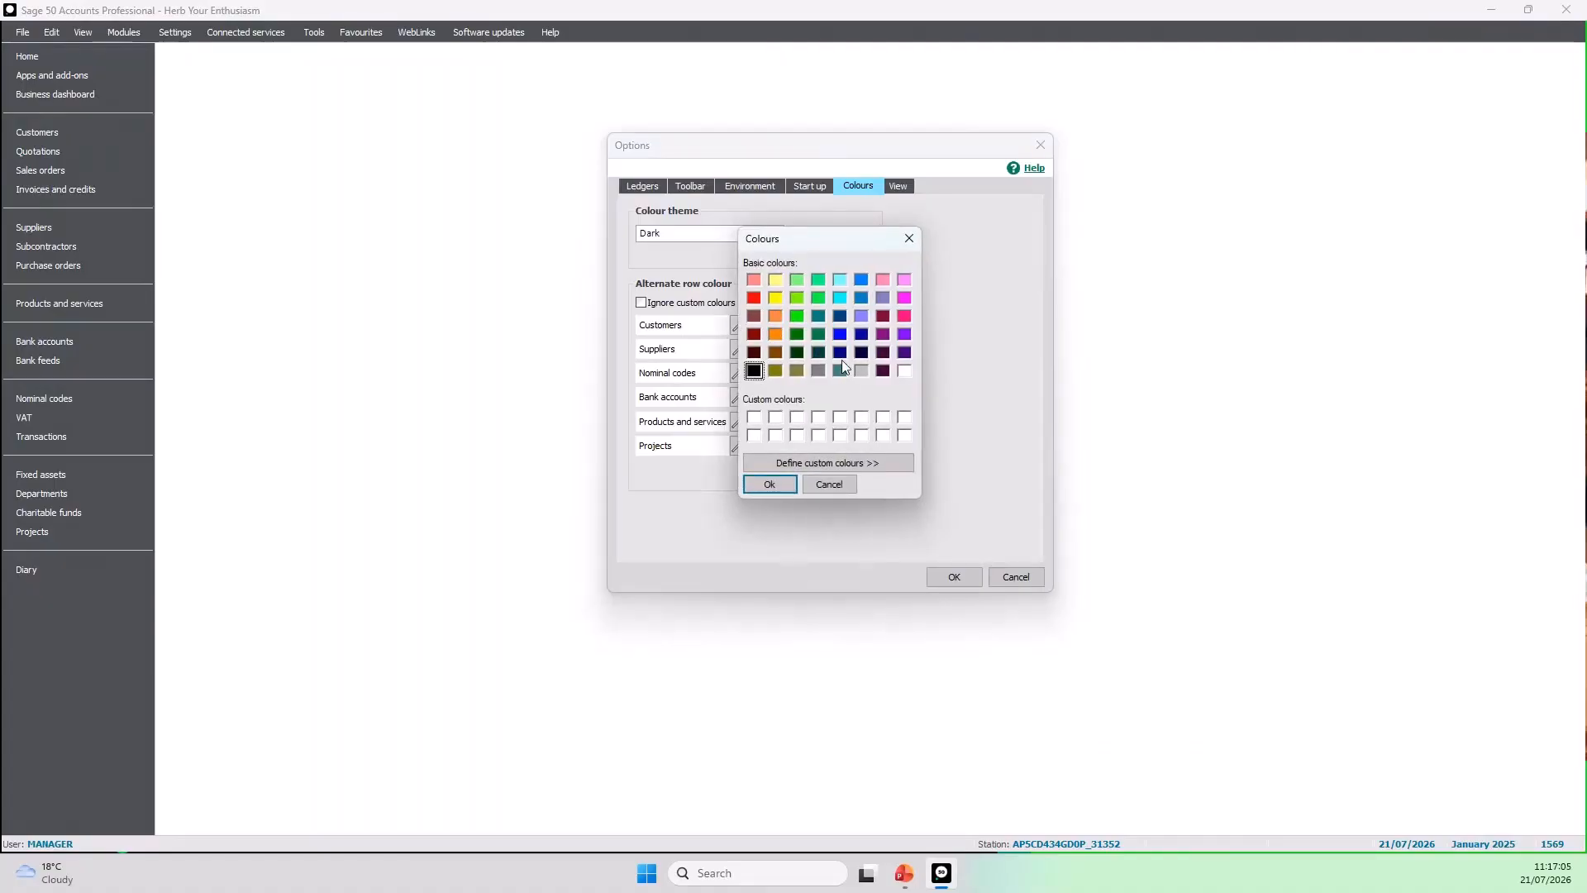
{"action": "left_click", "coordinate": [840, 335]}
{"action": "left_click", "coordinate": [785, 485]}
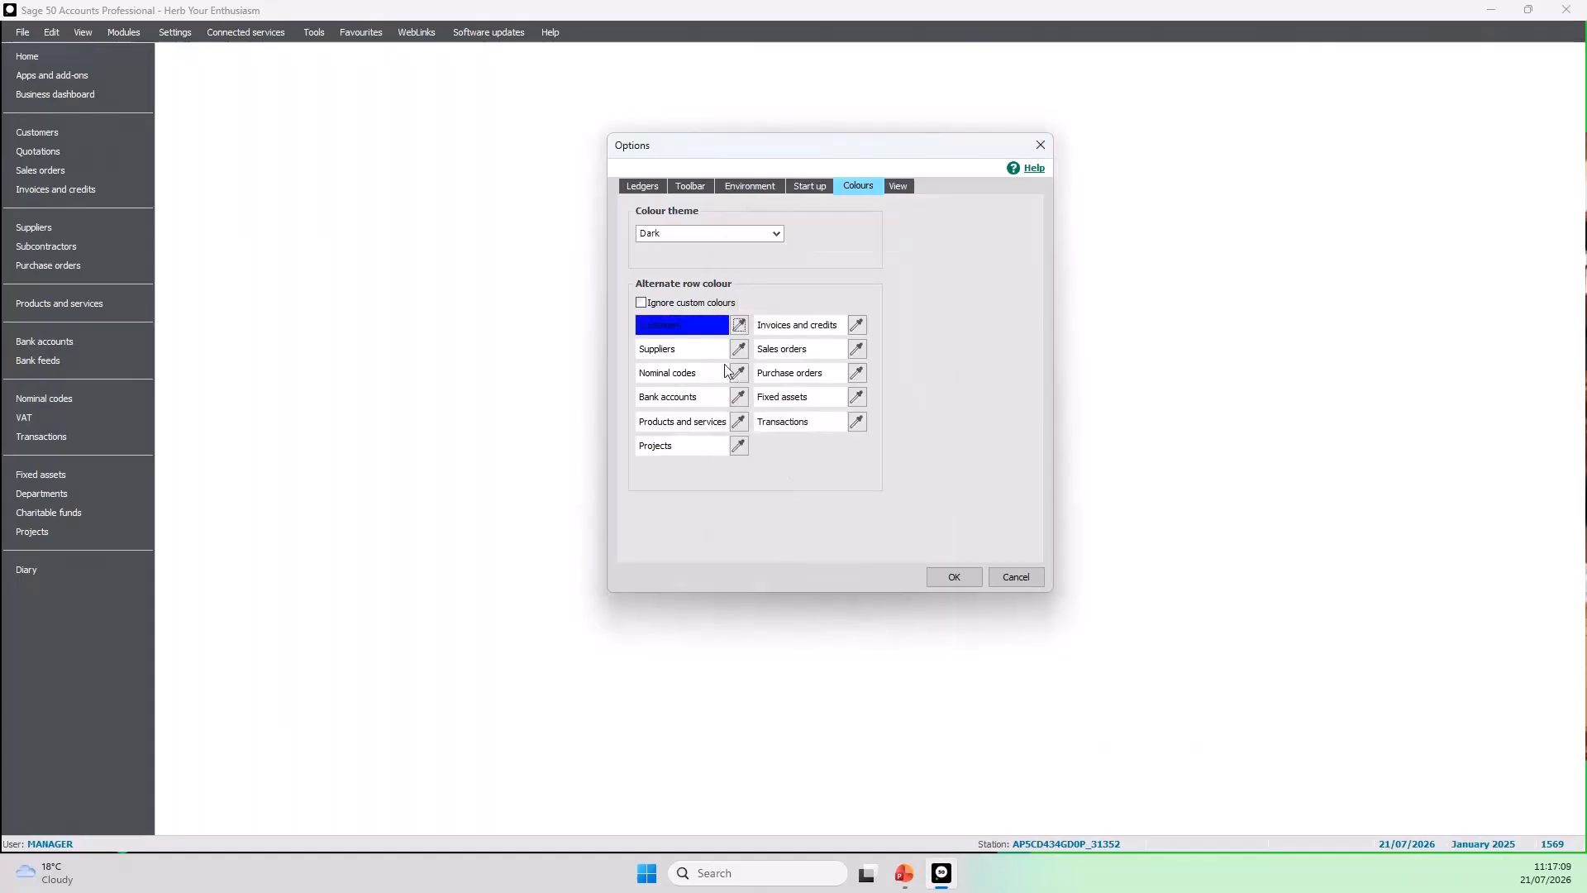
{"action": "left_click", "coordinate": [937, 580]}
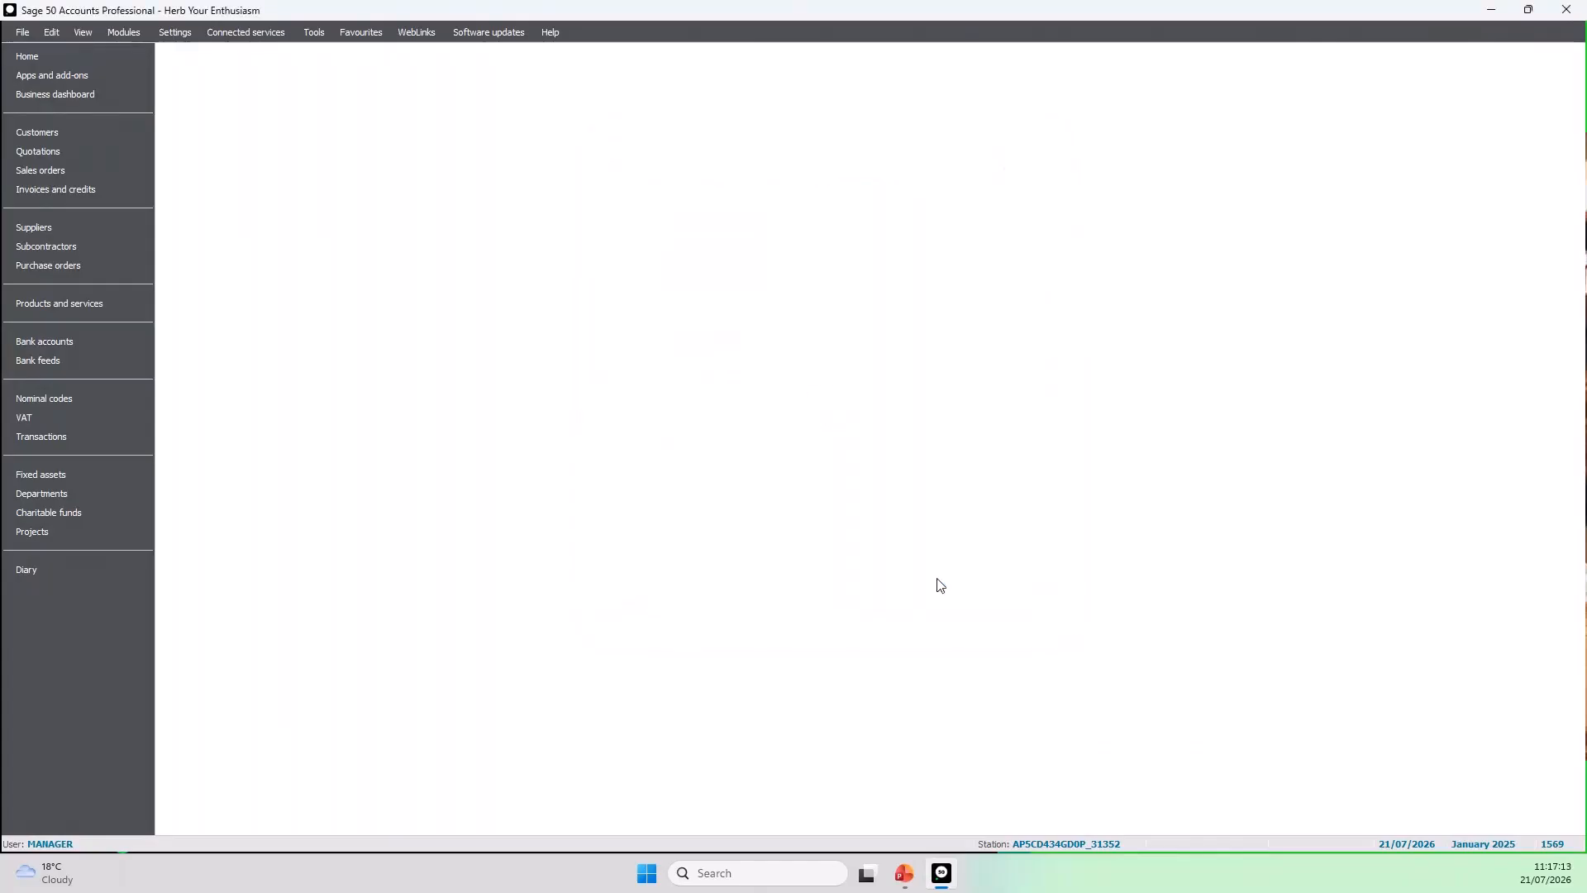
{"action": "left_click", "coordinate": [93, 131]}
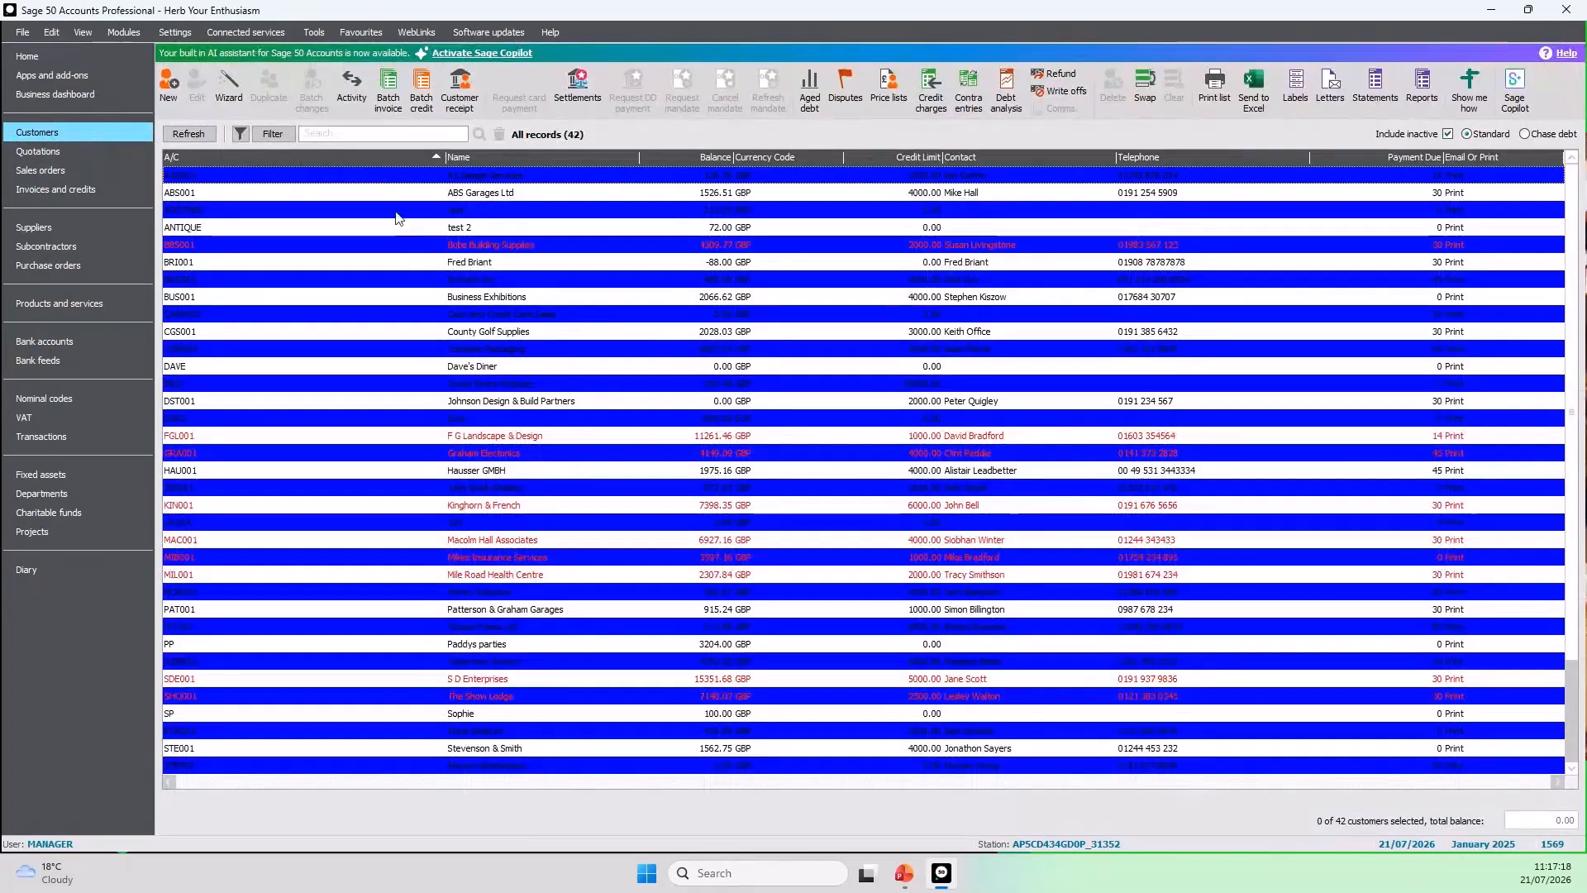
Return to the colour options and open the custom colour definition for the Customers alternate rows
{"action": "left_click", "coordinate": [313, 33]}
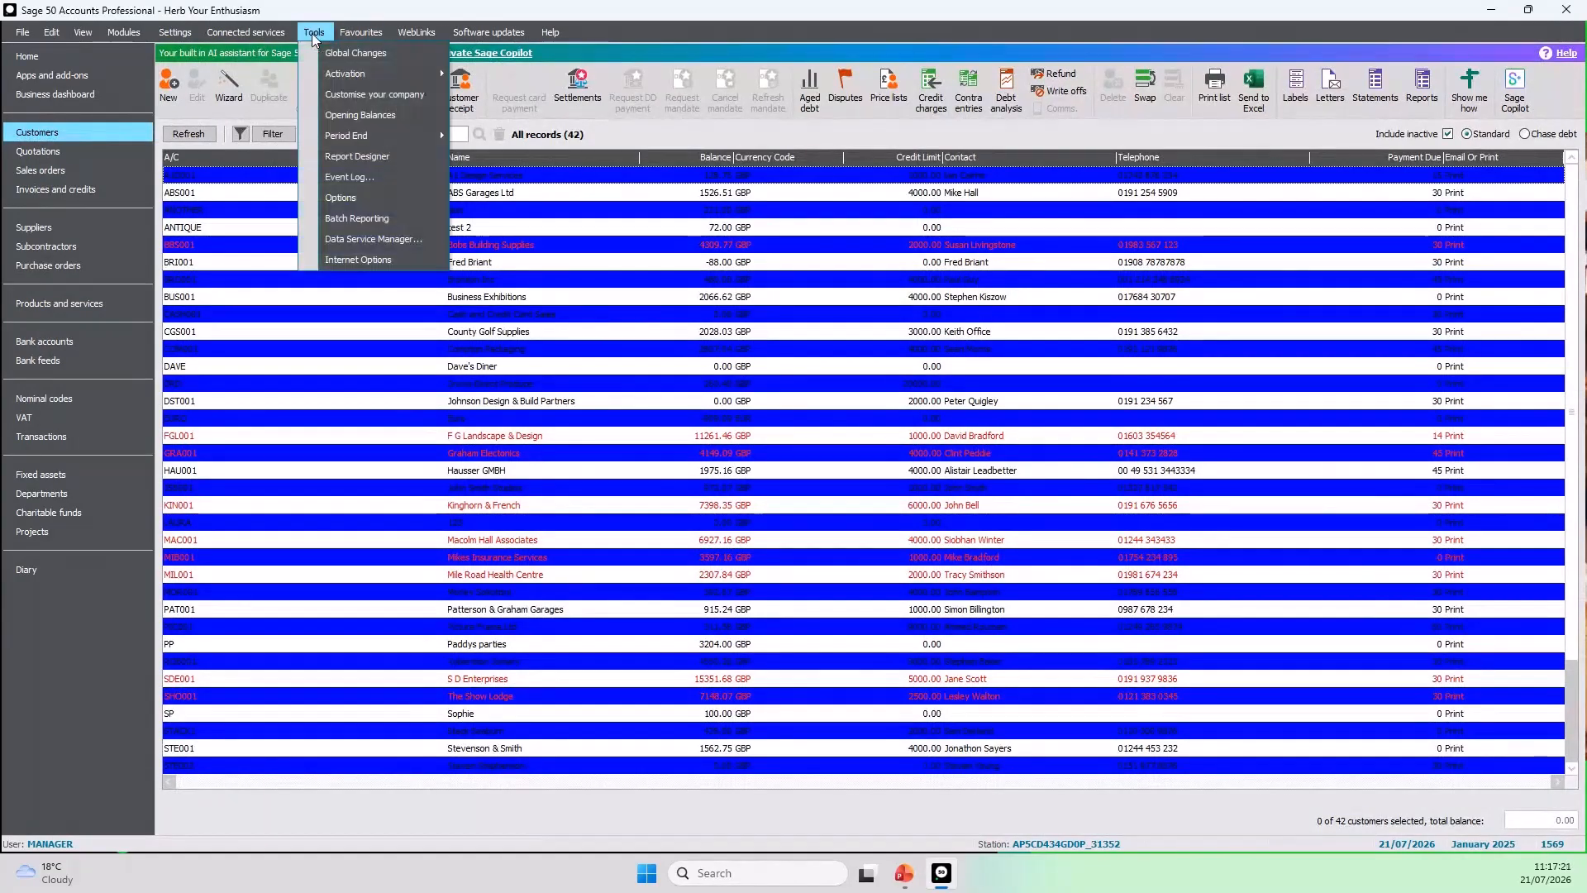
{"action": "left_click", "coordinate": [363, 198]}
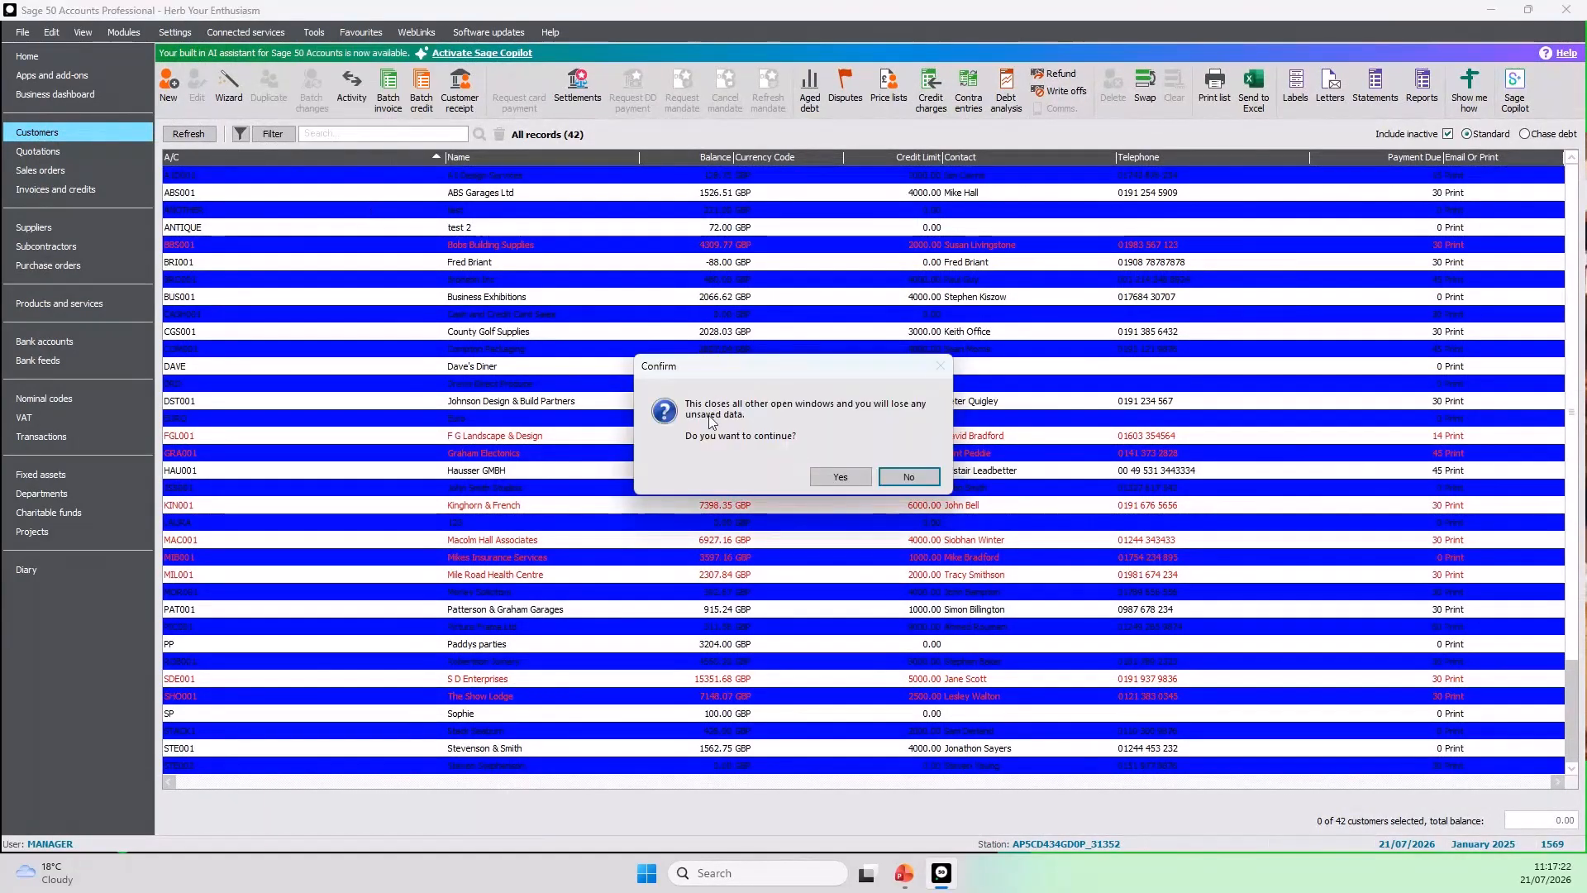
{"action": "left_click", "coordinate": [836, 476]}
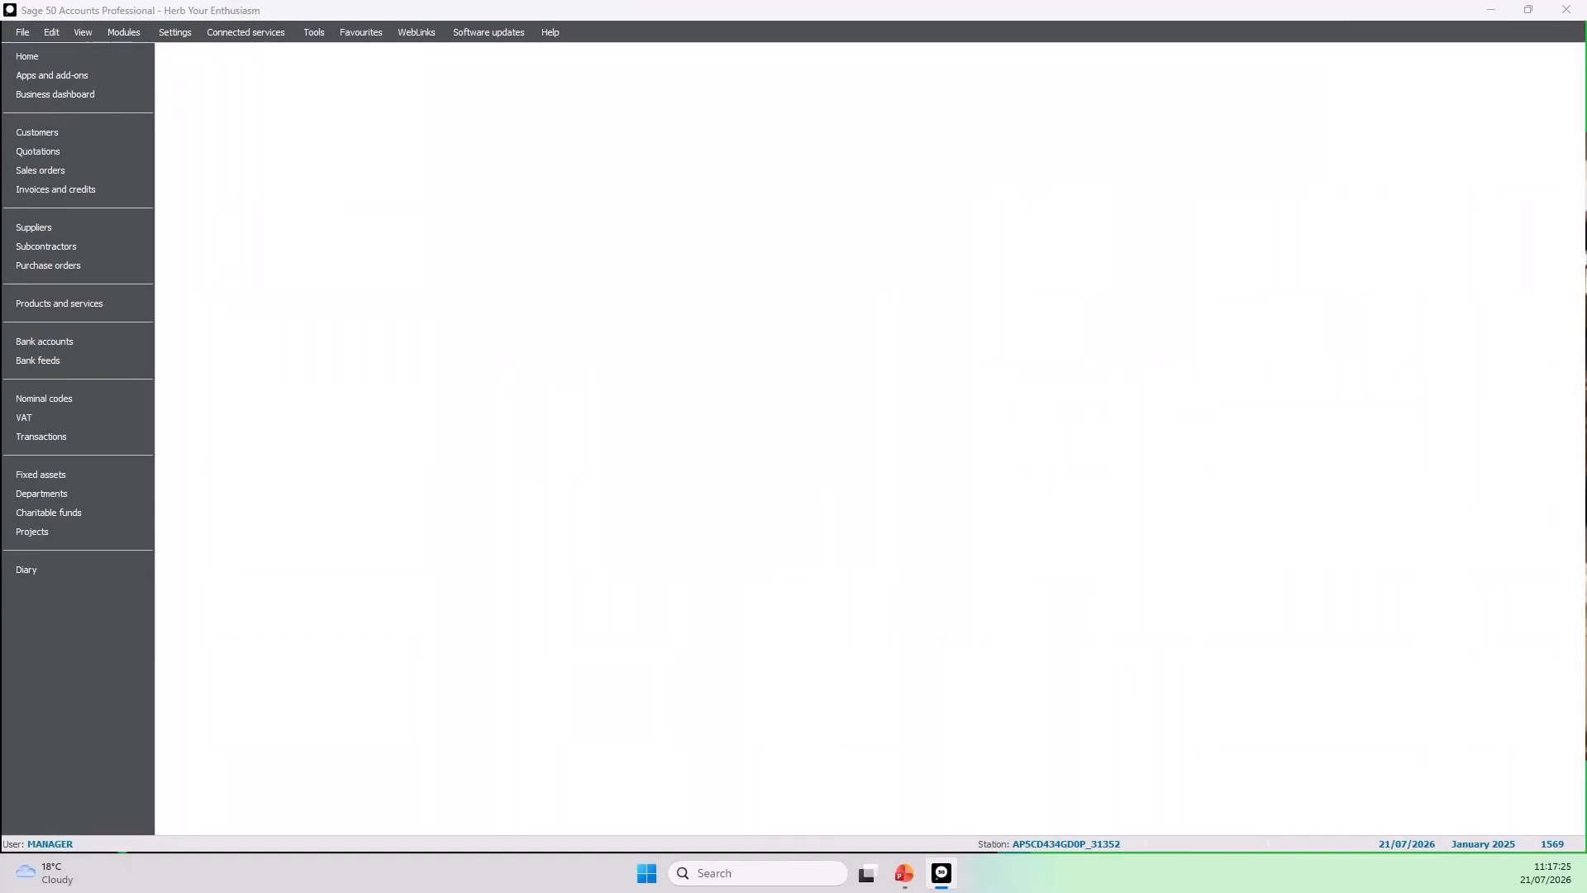
{"action": "left_click_drag", "start_coordinate": [64, 258], "coordinate": [800, 169]}
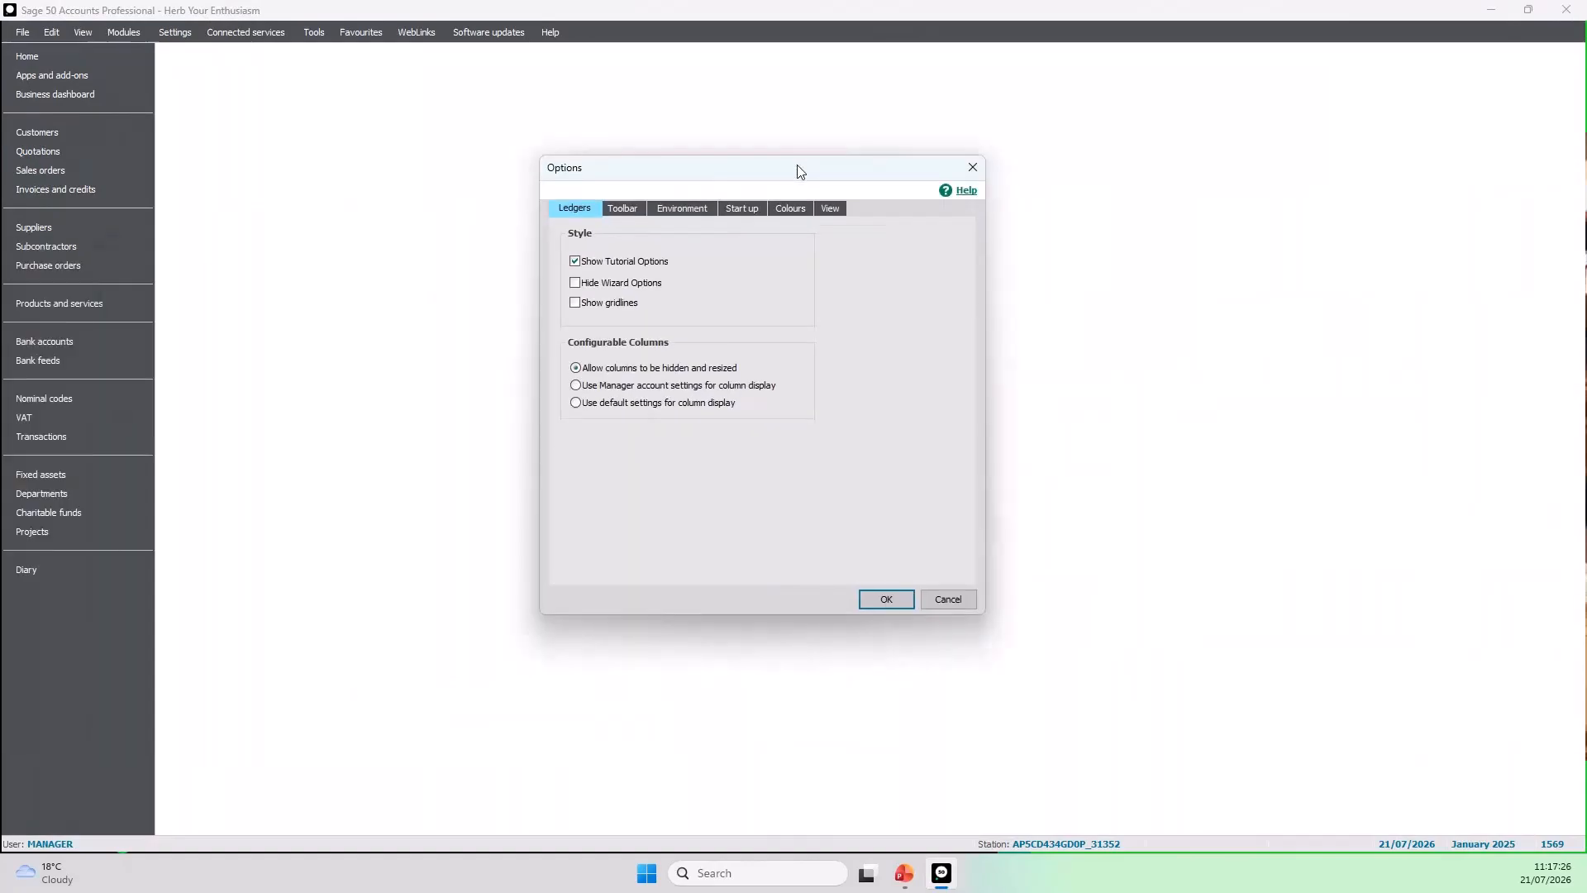
{"action": "left_click", "coordinate": [787, 210]}
{"action": "left_click", "coordinate": [668, 348]}
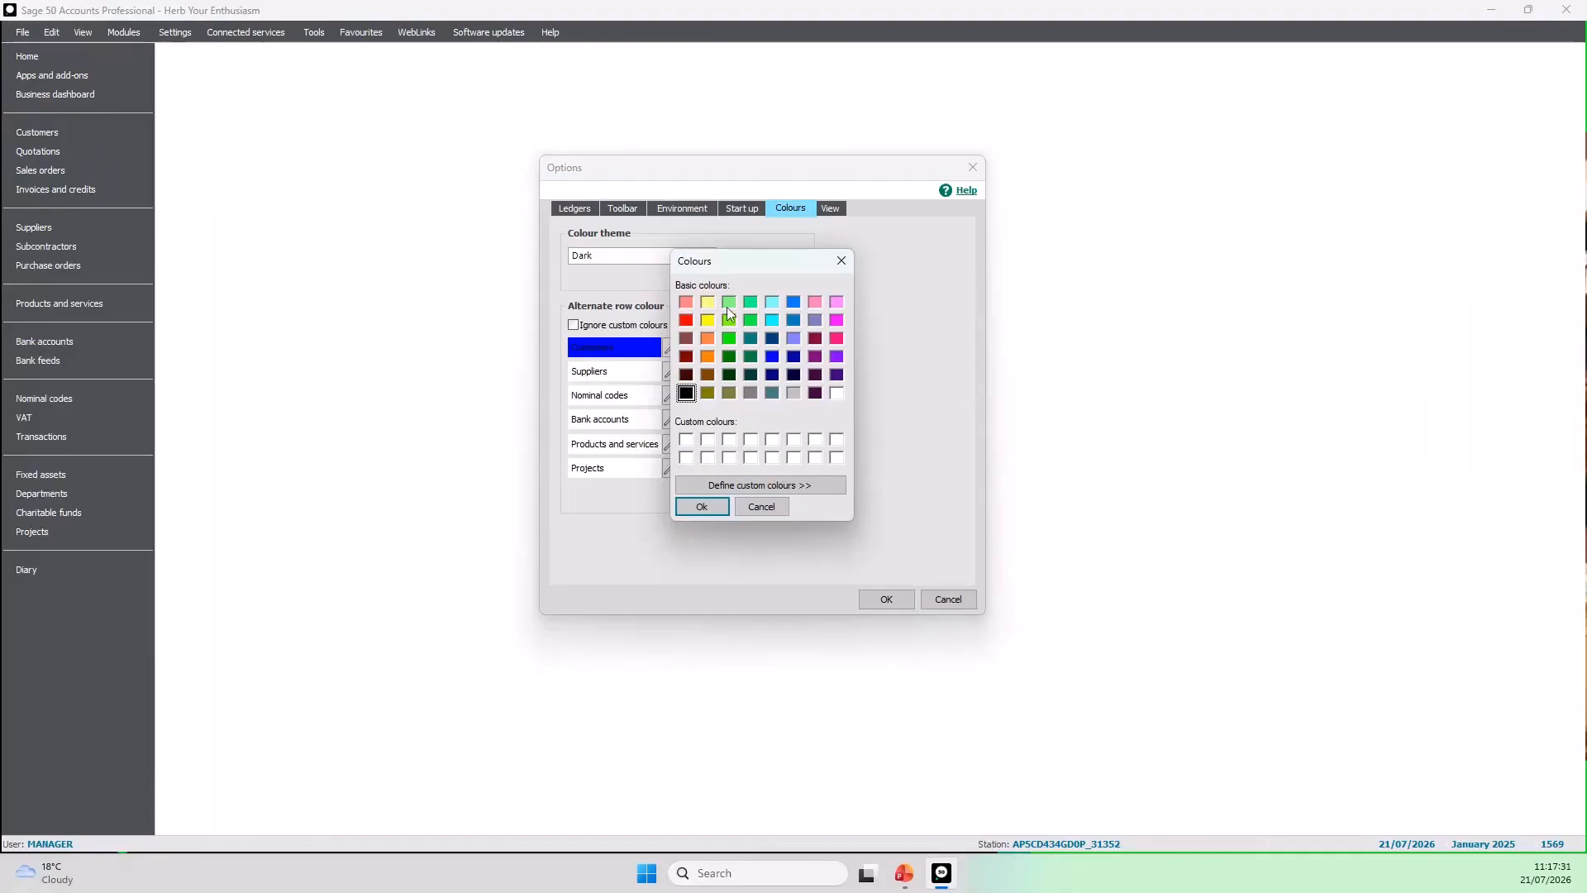
{"action": "left_click", "coordinate": [813, 483]}
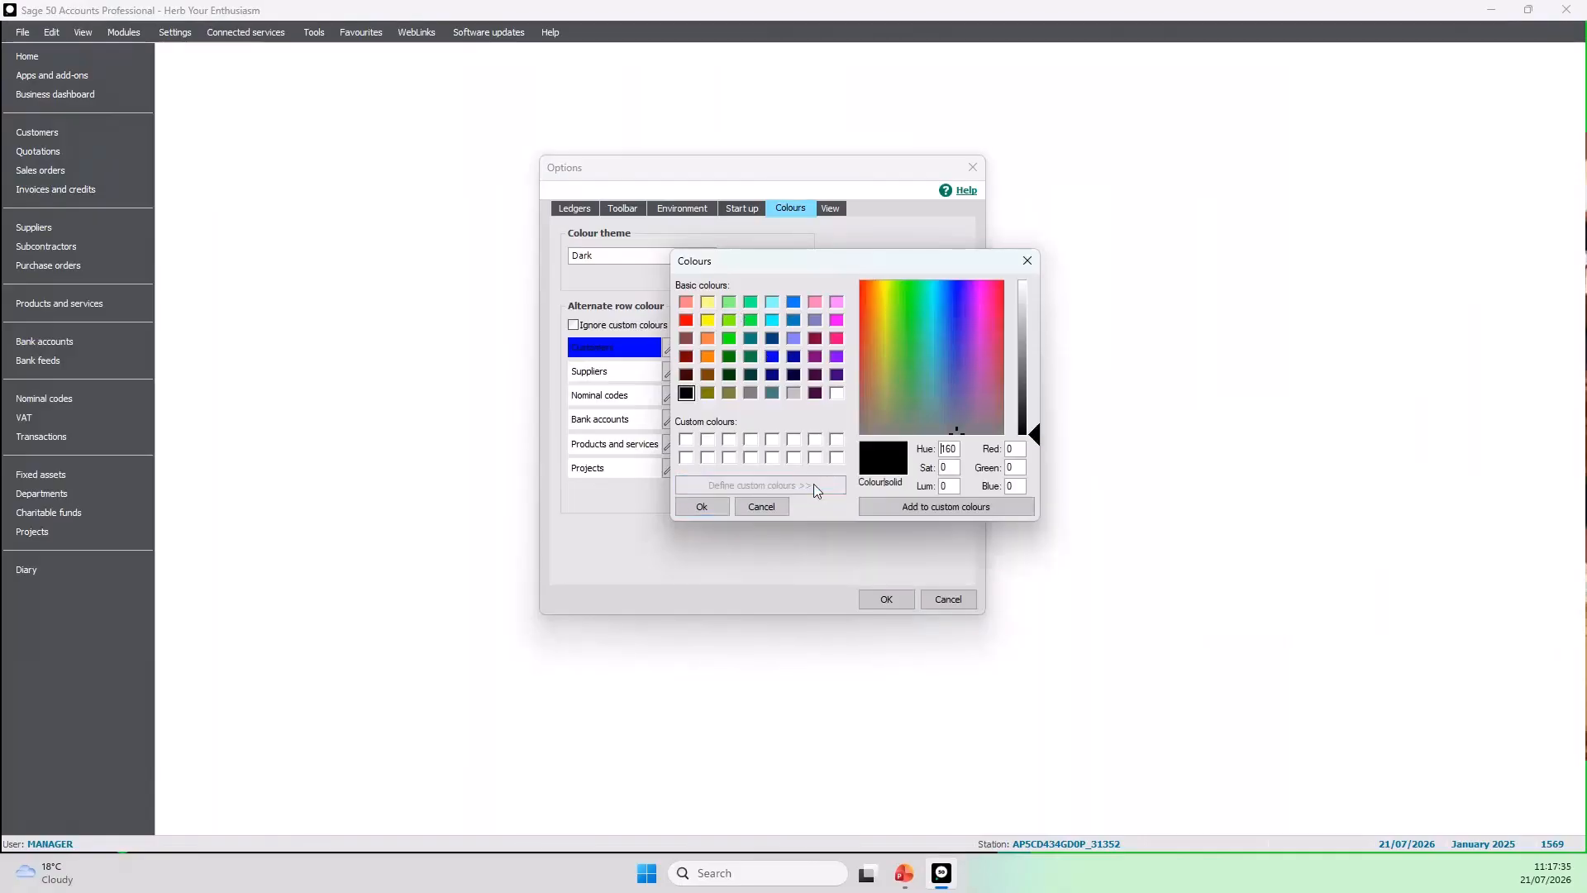
Define a pale pink with red 251, green 224, blue 254, add it to the custom colours and apply it to the Customers rows
{"action": "left_click", "coordinate": [1033, 434]}
{"action": "left_click_drag", "start_coordinate": [1032, 432], "coordinate": [1041, 301]}
{"action": "left_click", "coordinate": [978, 286]}
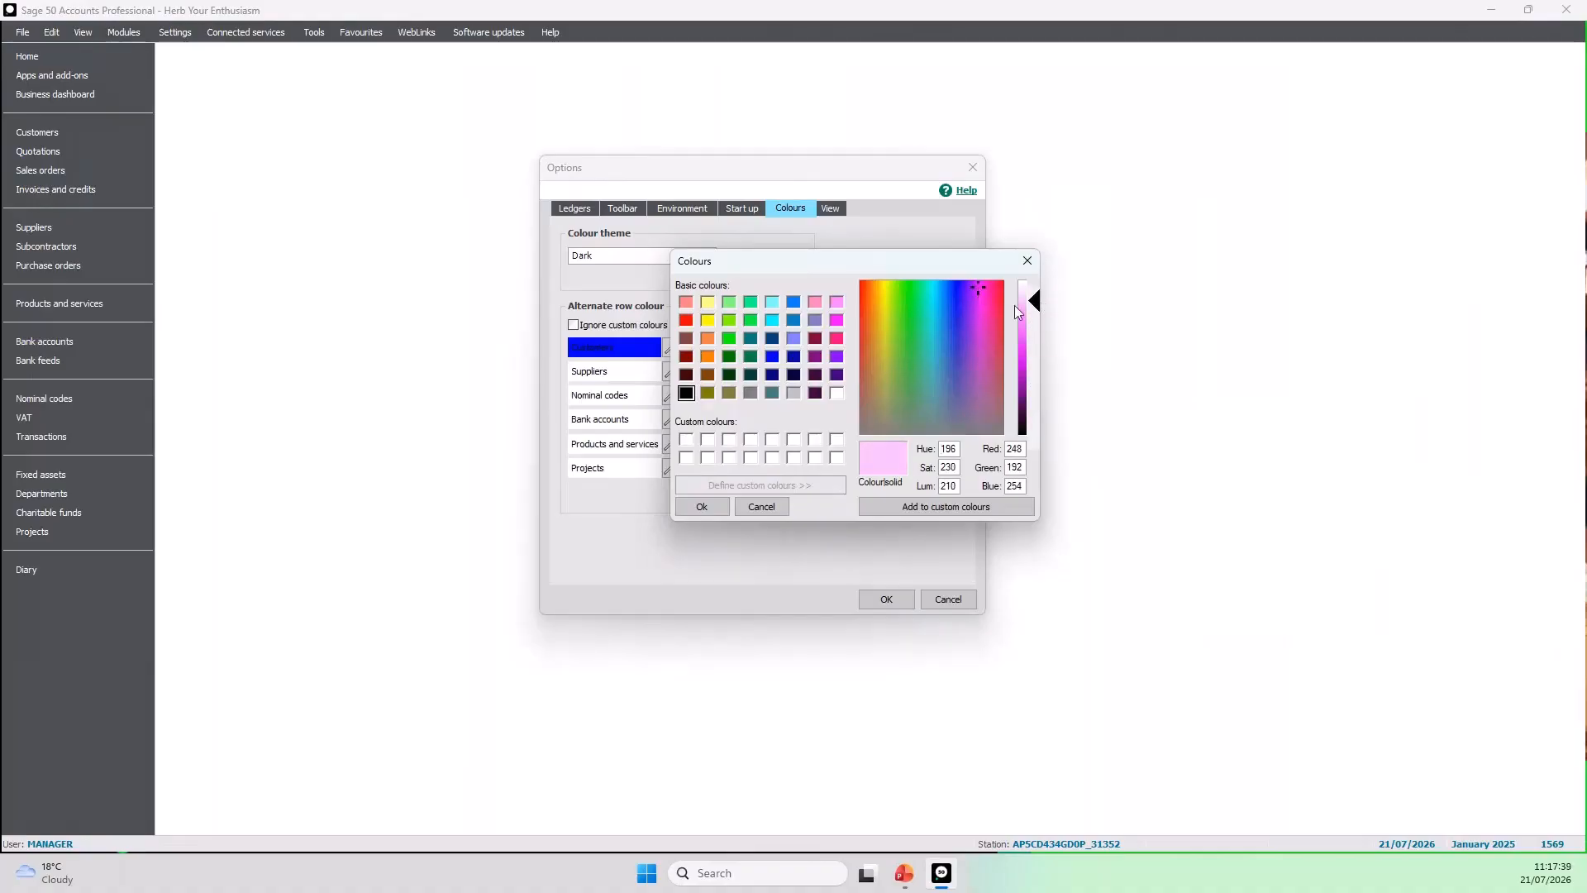
{"action": "left_click", "coordinate": [1036, 296]}
{"action": "left_click_drag", "start_coordinate": [1036, 296], "coordinate": [1037, 290]}
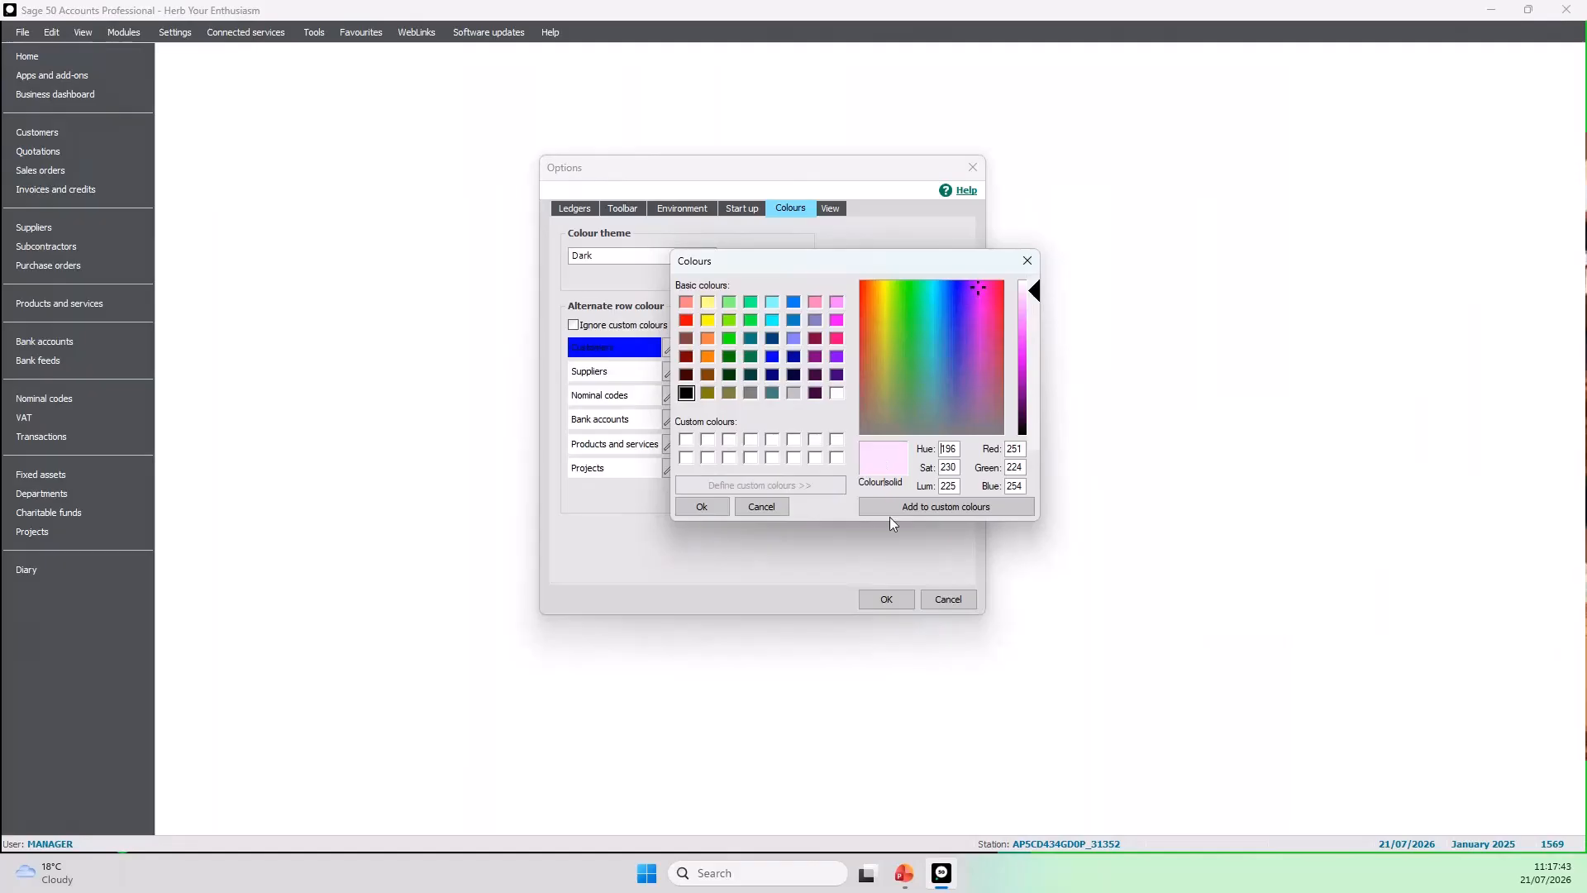
{"action": "left_click", "coordinate": [918, 506]}
{"action": "left_click", "coordinate": [714, 505]}
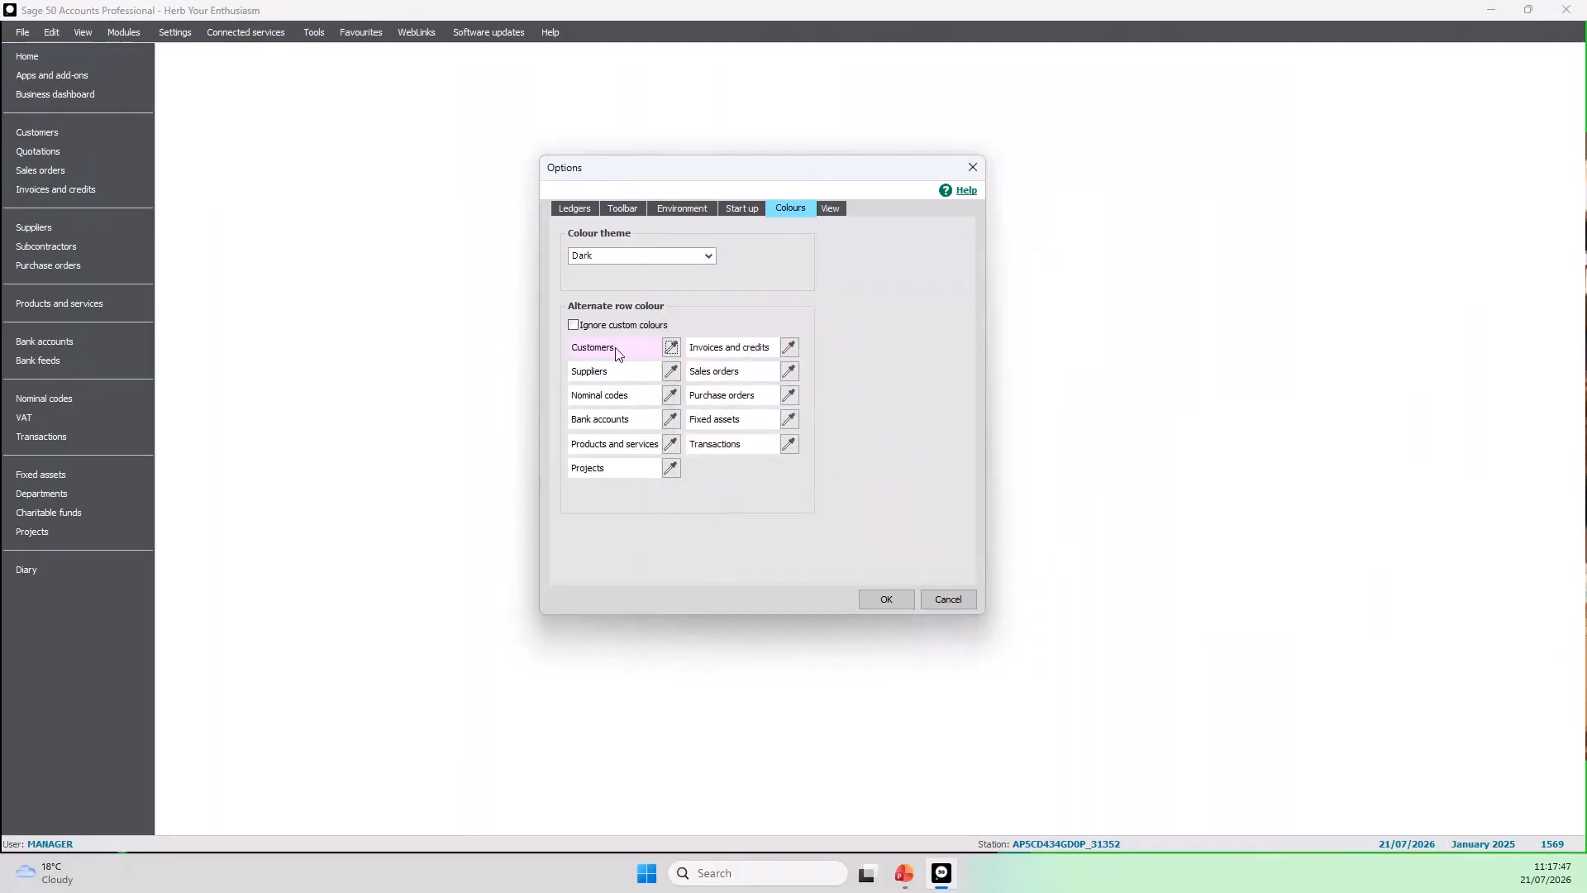
{"action": "left_click", "coordinate": [873, 599]}
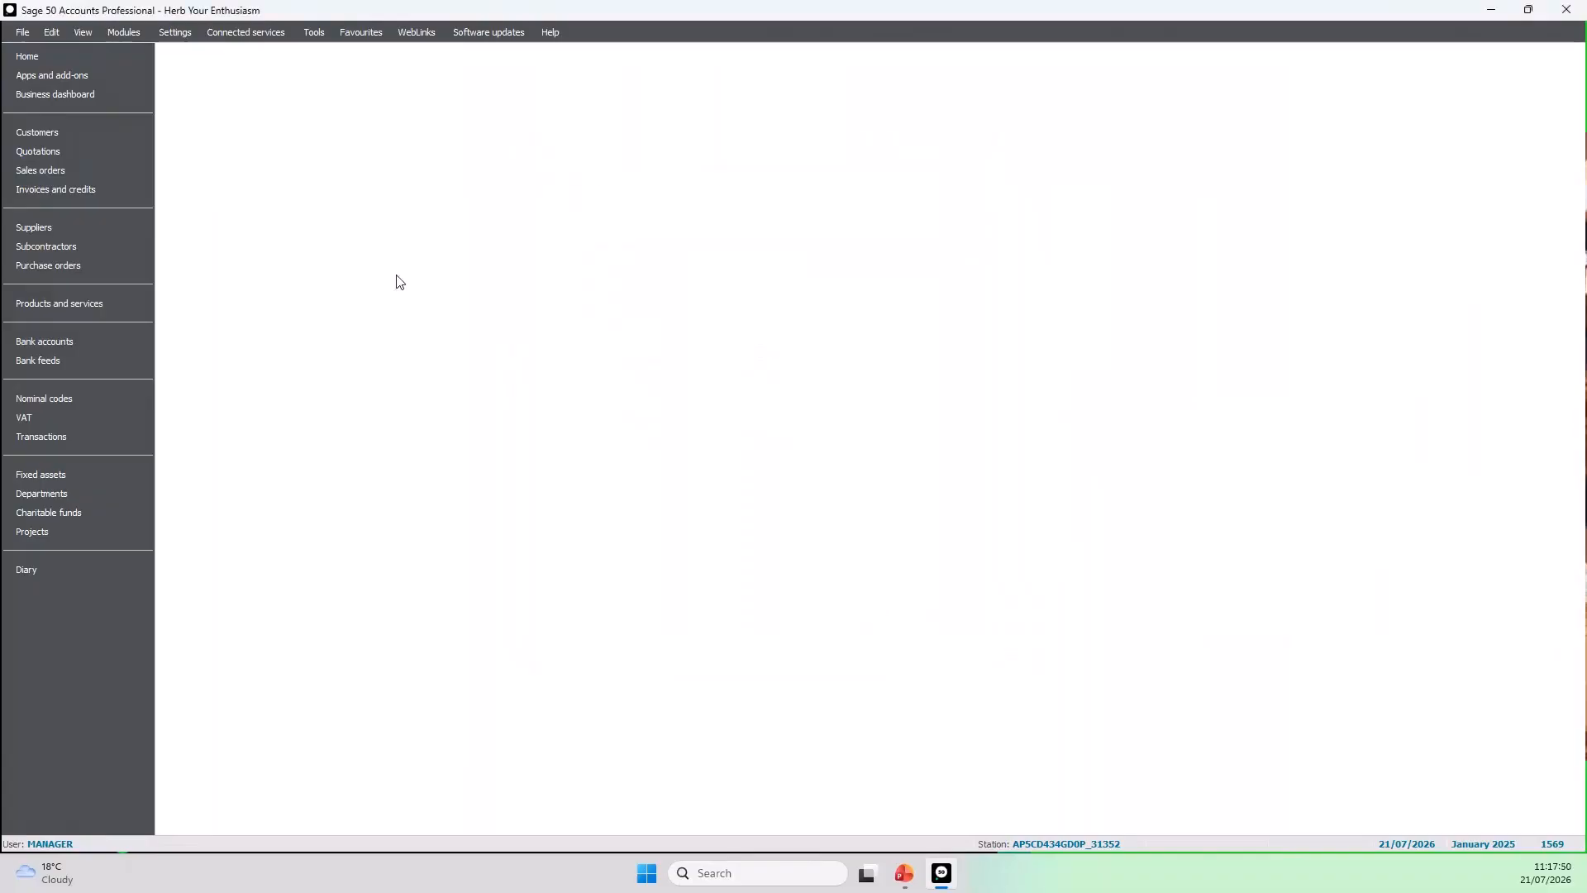
View the Customers list with its pale pink rows and reopen the colour settings in the program options
{"action": "left_click", "coordinate": [61, 134]}
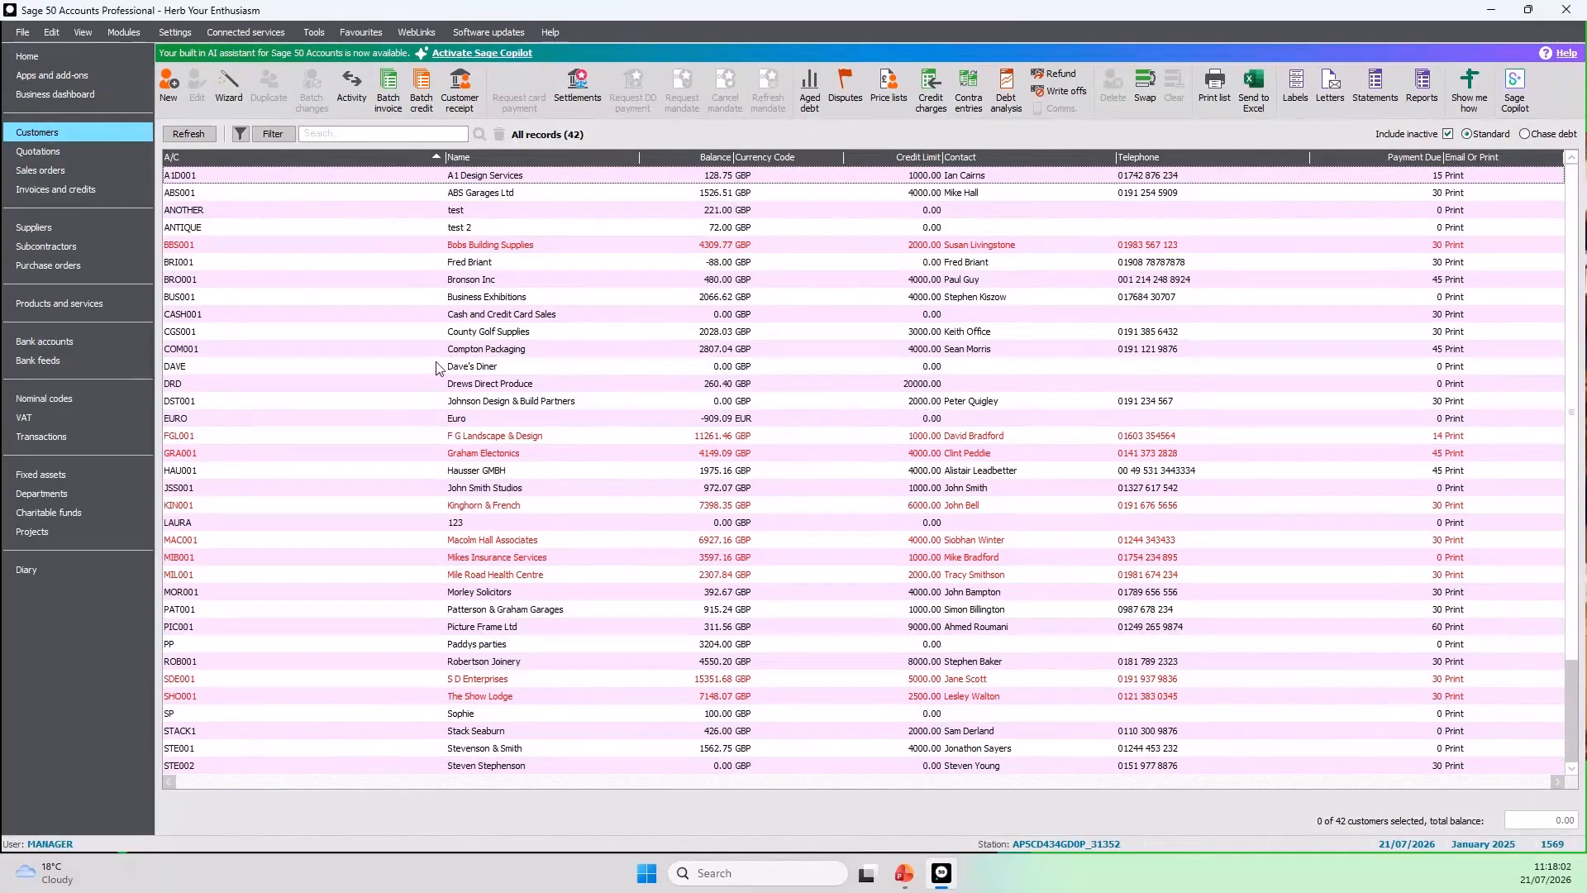
{"action": "left_click", "coordinate": [312, 32]}
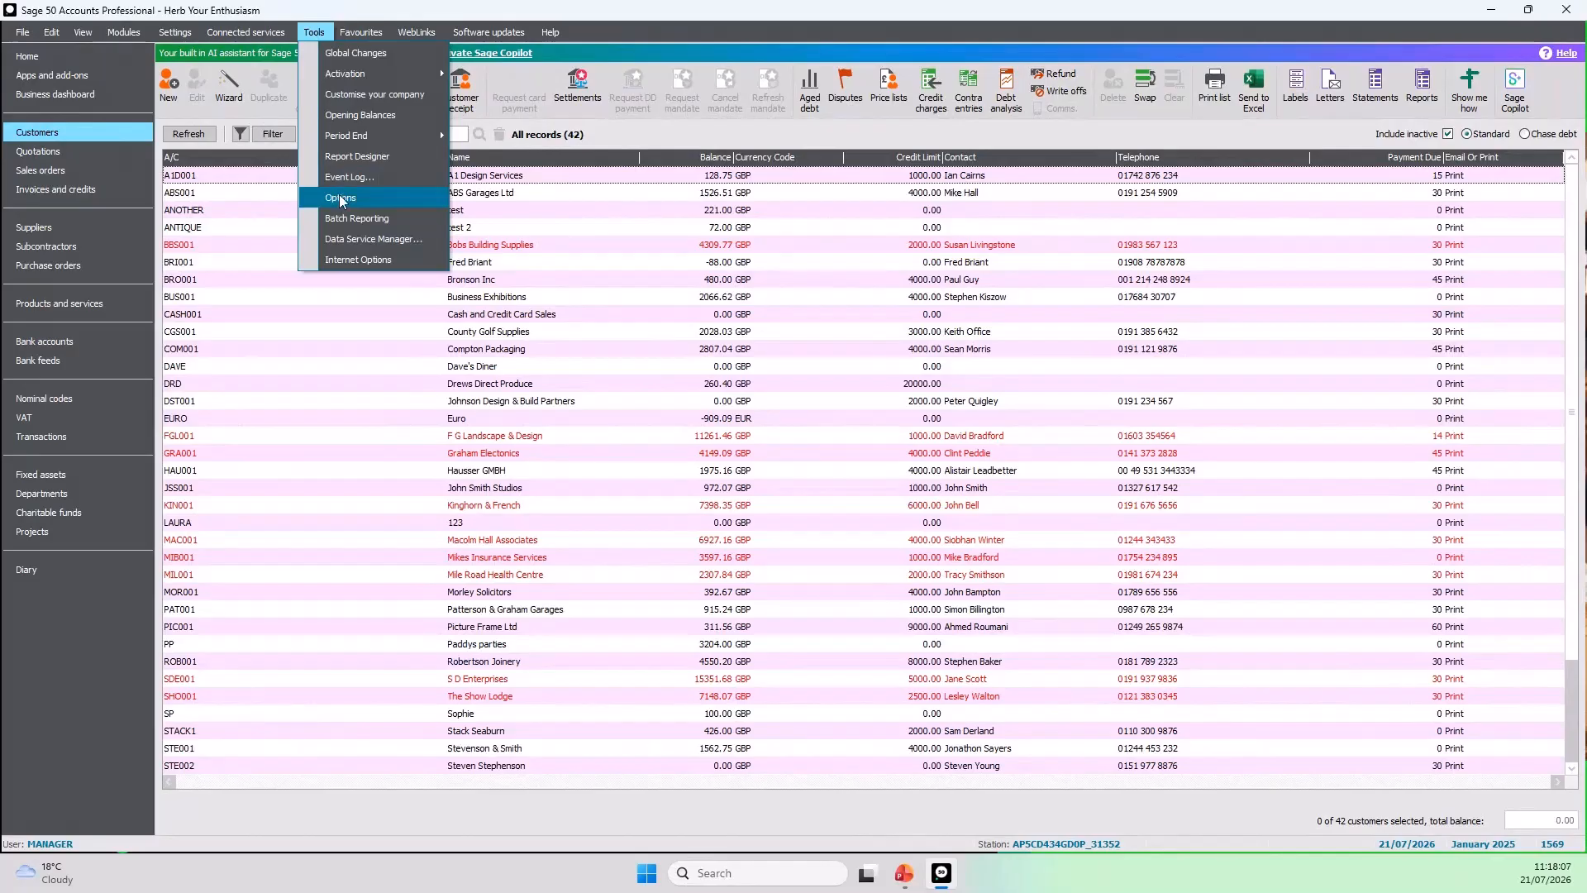
{"action": "left_click", "coordinate": [338, 197]}
{"action": "left_click", "coordinate": [826, 476]}
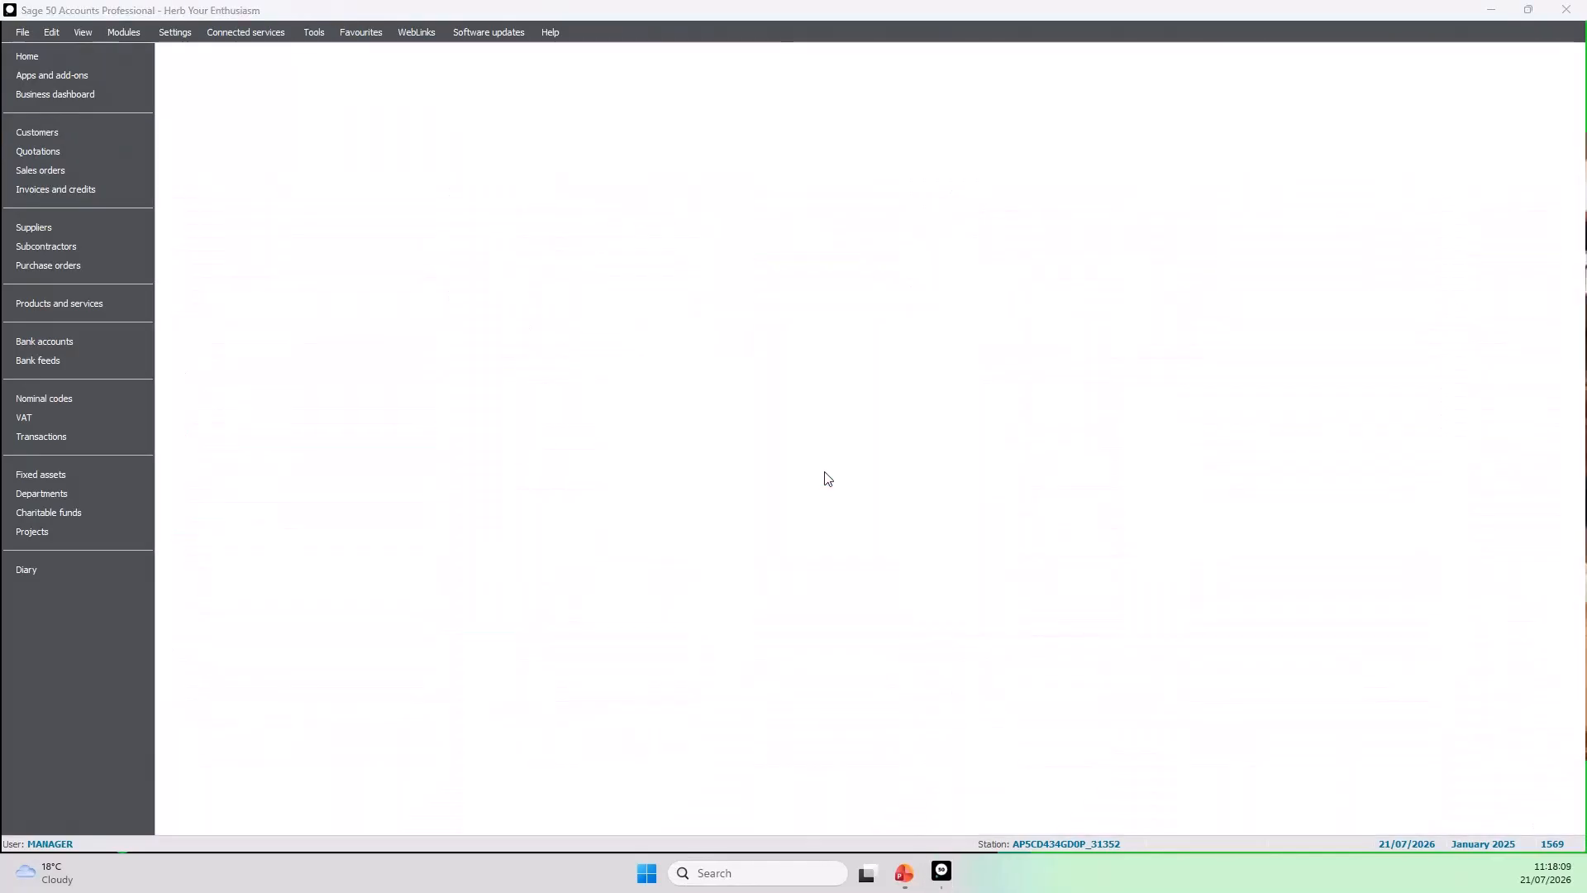
{"action": "left_click_drag", "start_coordinate": [532, 300], "coordinate": [900, 160]}
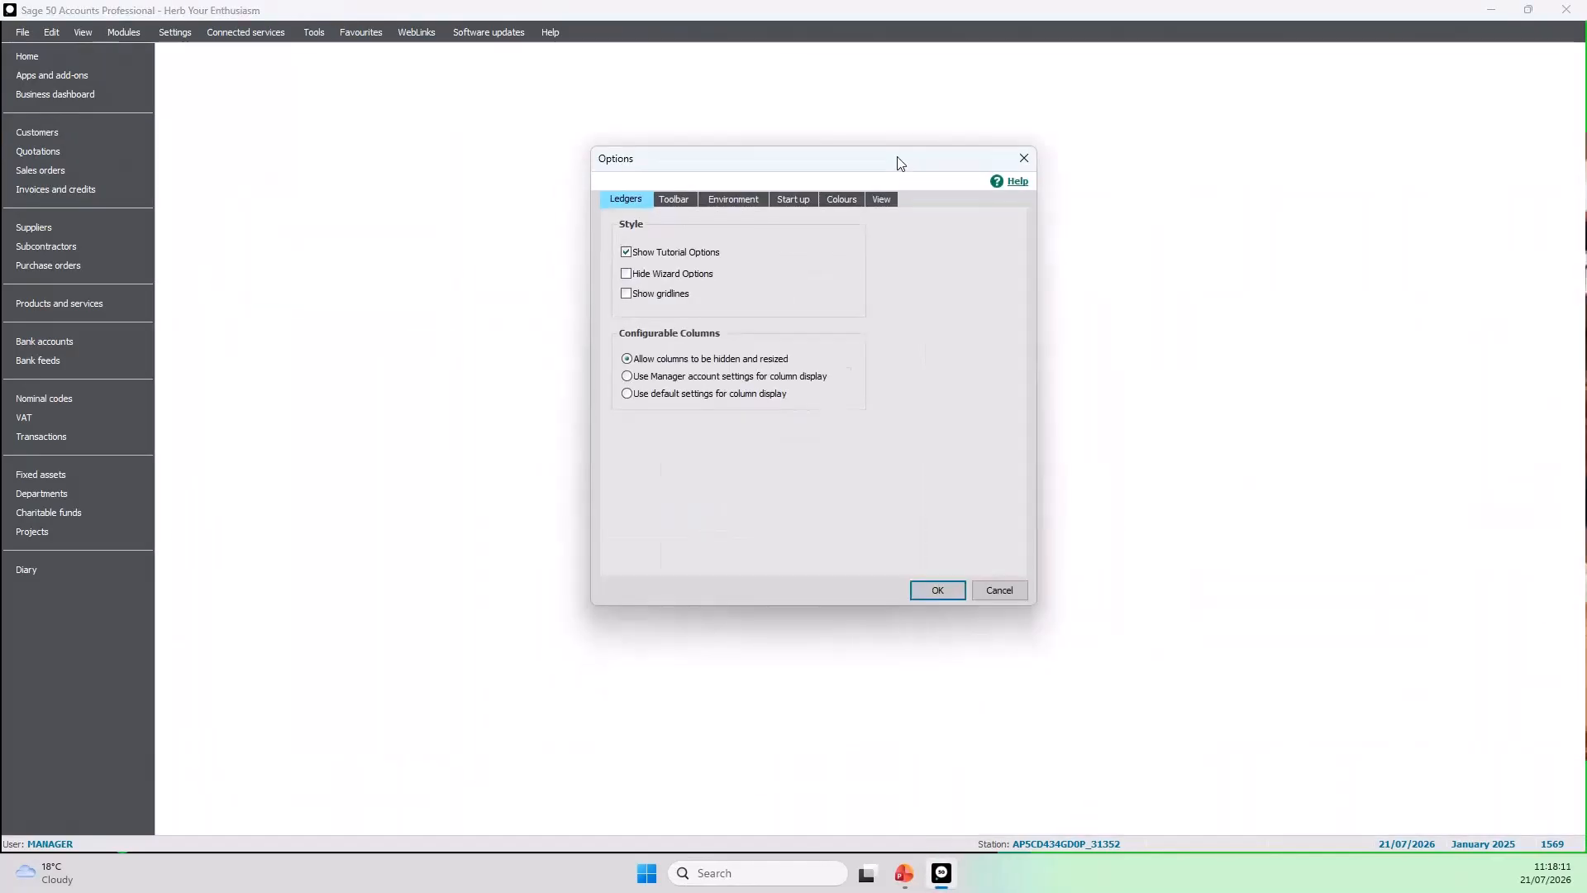
{"action": "left_click", "coordinate": [834, 199]}
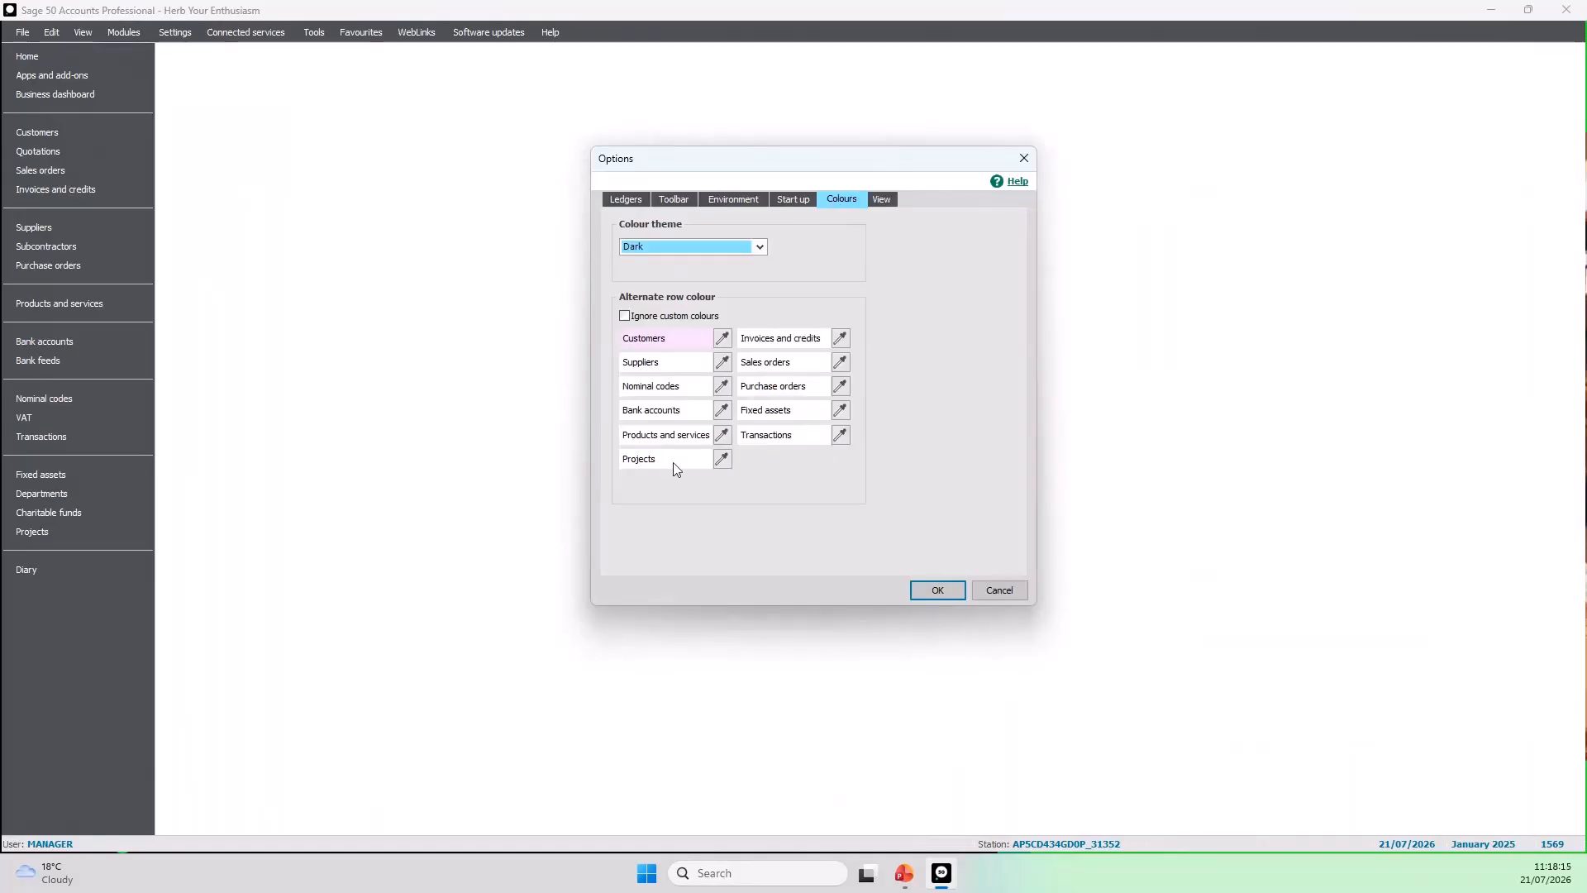
Add a custom pale blue (red 200, green 216, blue 253), apply it to the Suppliers alternate rows and compare the Suppliers and Customers lists
{"action": "left_click", "coordinate": [722, 364]}
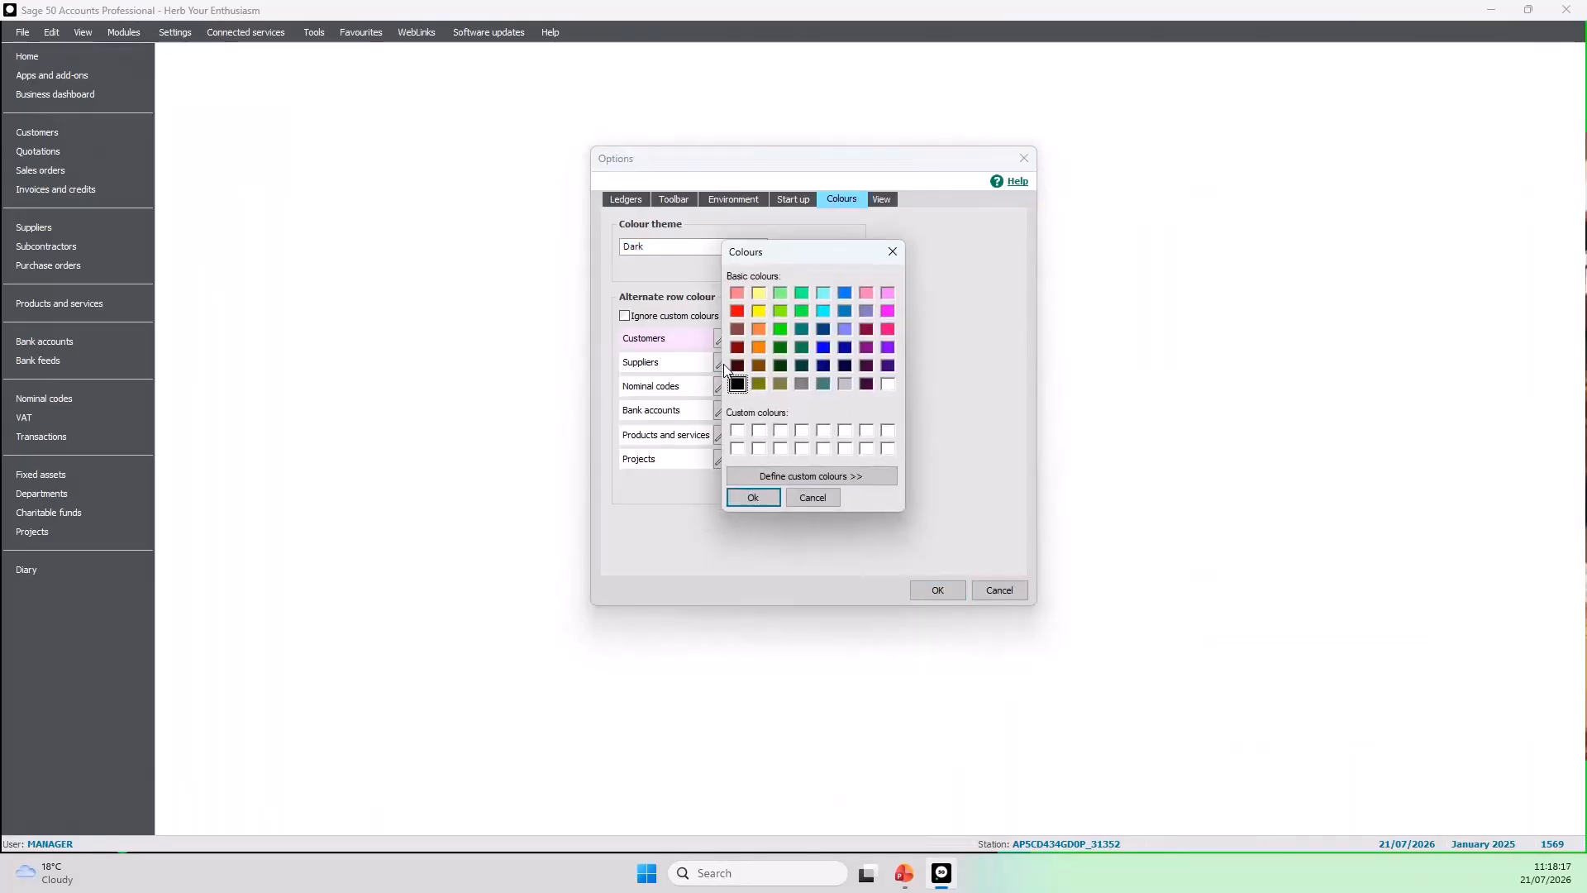
{"action": "left_click", "coordinate": [806, 475]}
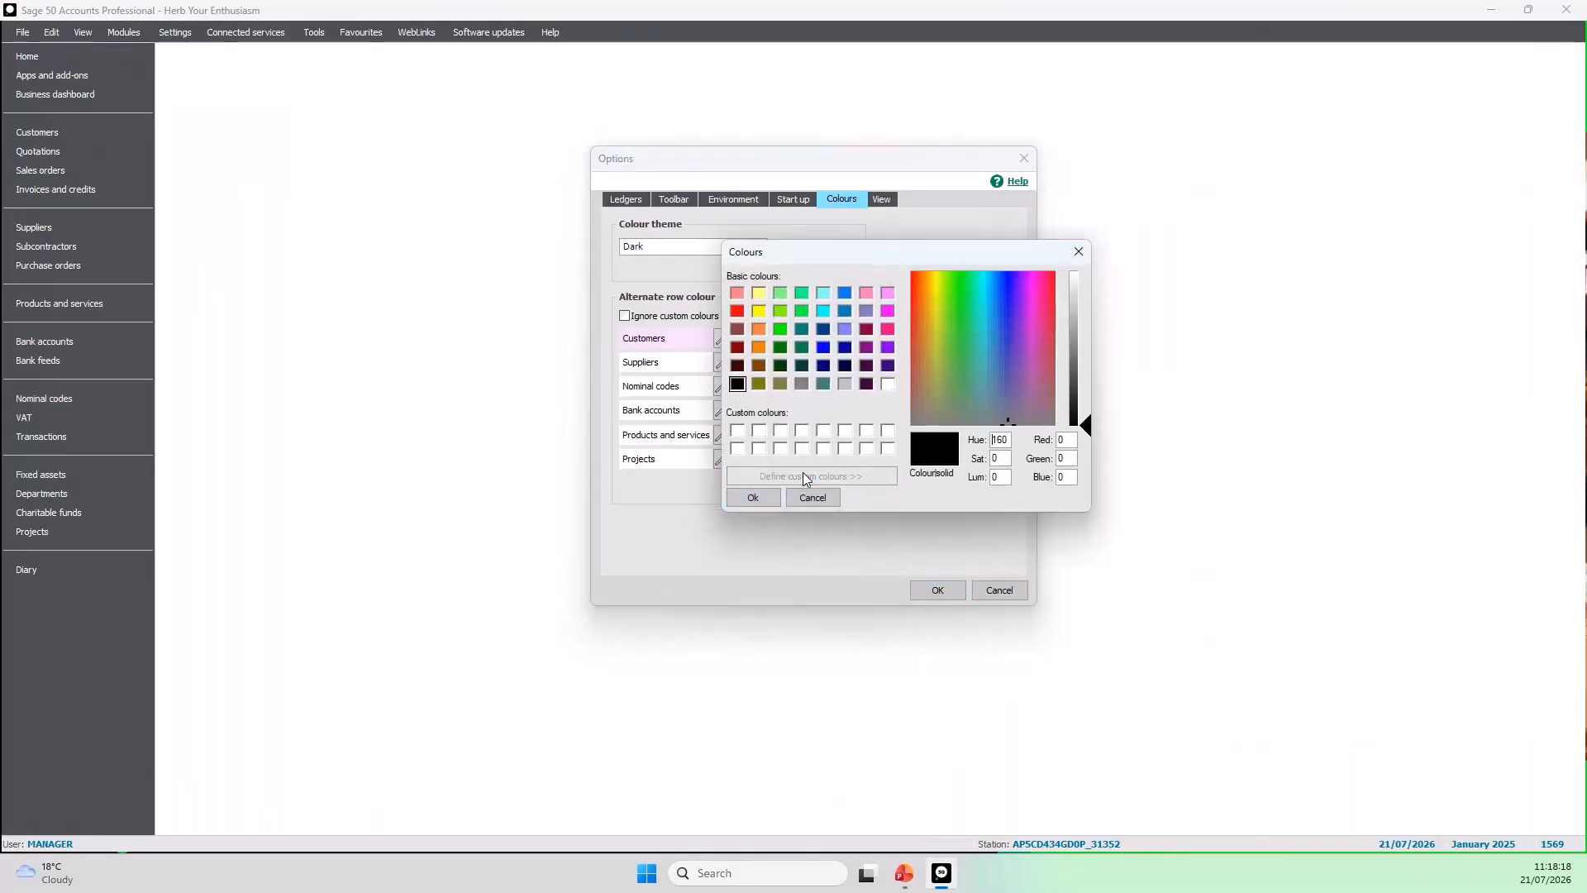
{"action": "left_click", "coordinate": [1000, 284]}
{"action": "left_click_drag", "start_coordinate": [1085, 424], "coordinate": [1091, 295]}
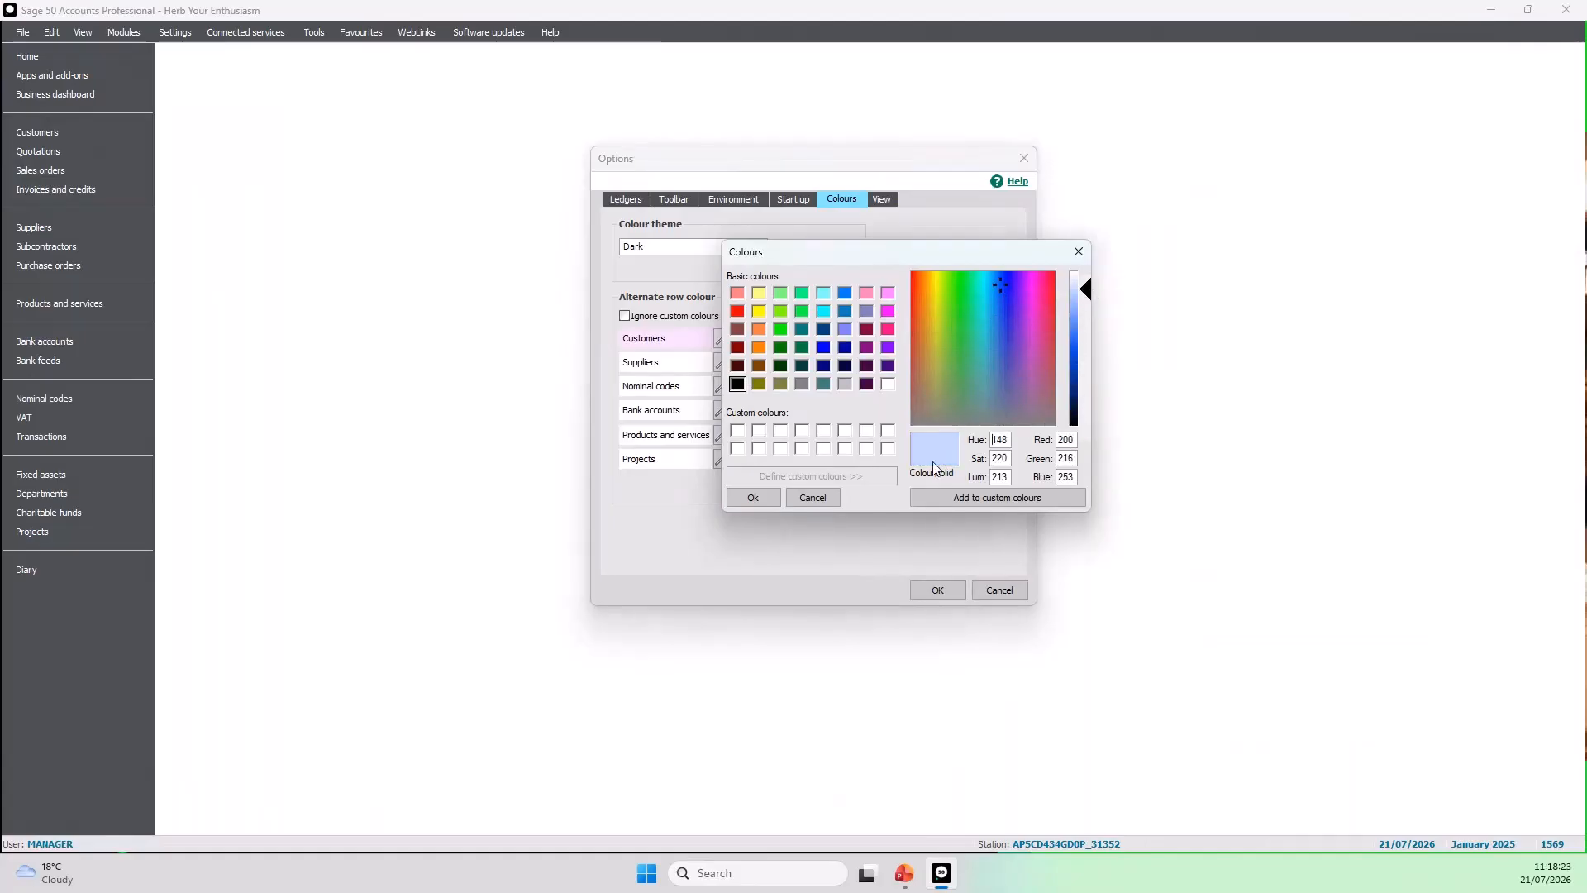
{"action": "left_click", "coordinate": [959, 499]}
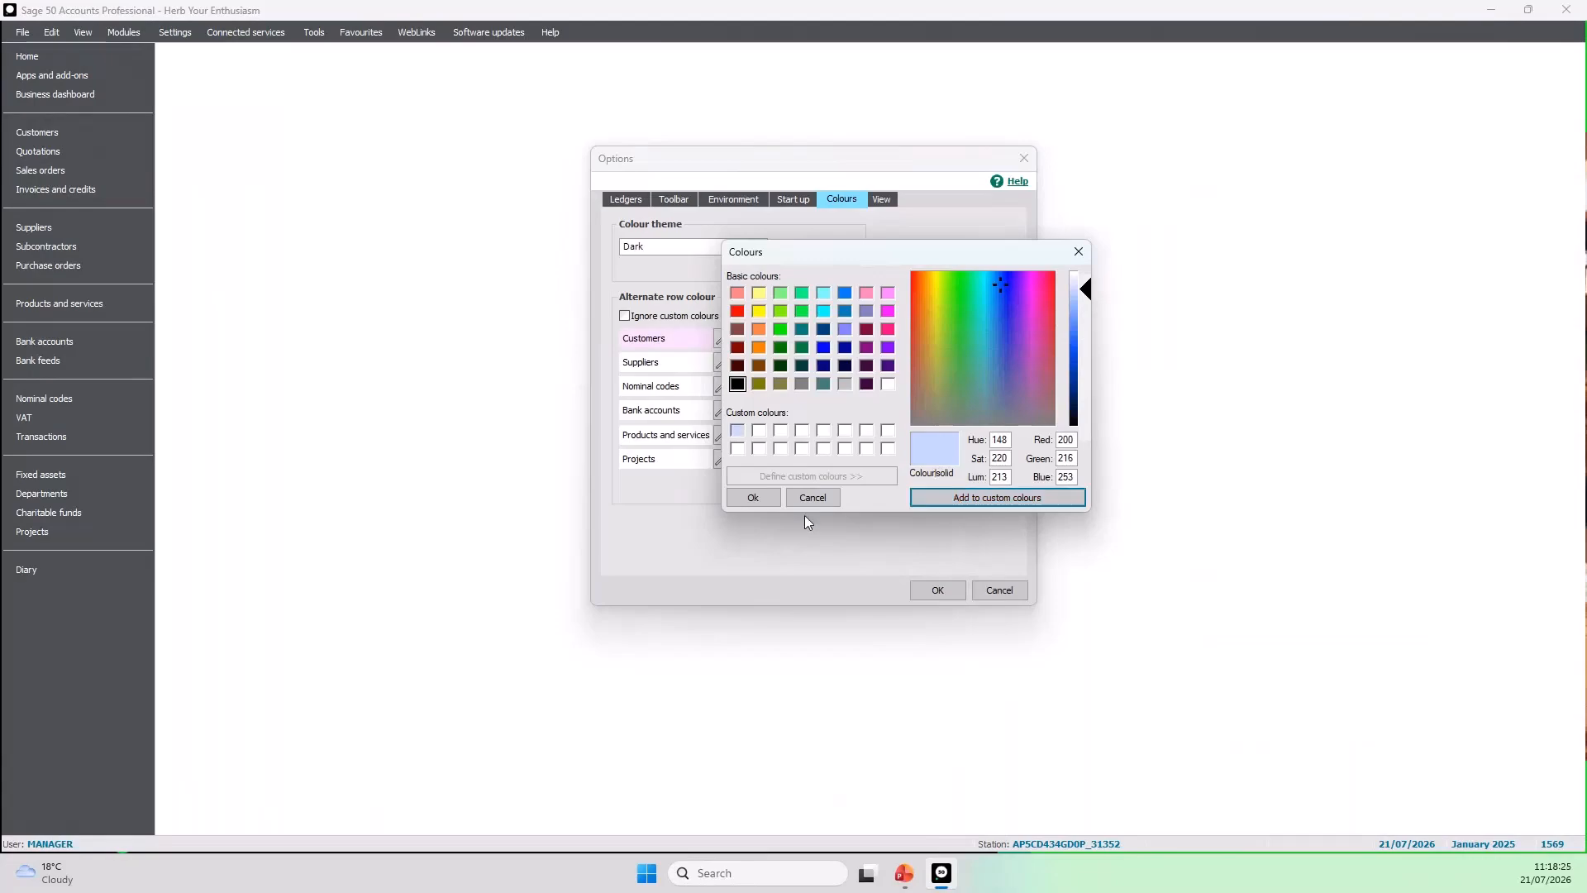
{"action": "left_click", "coordinate": [751, 498]}
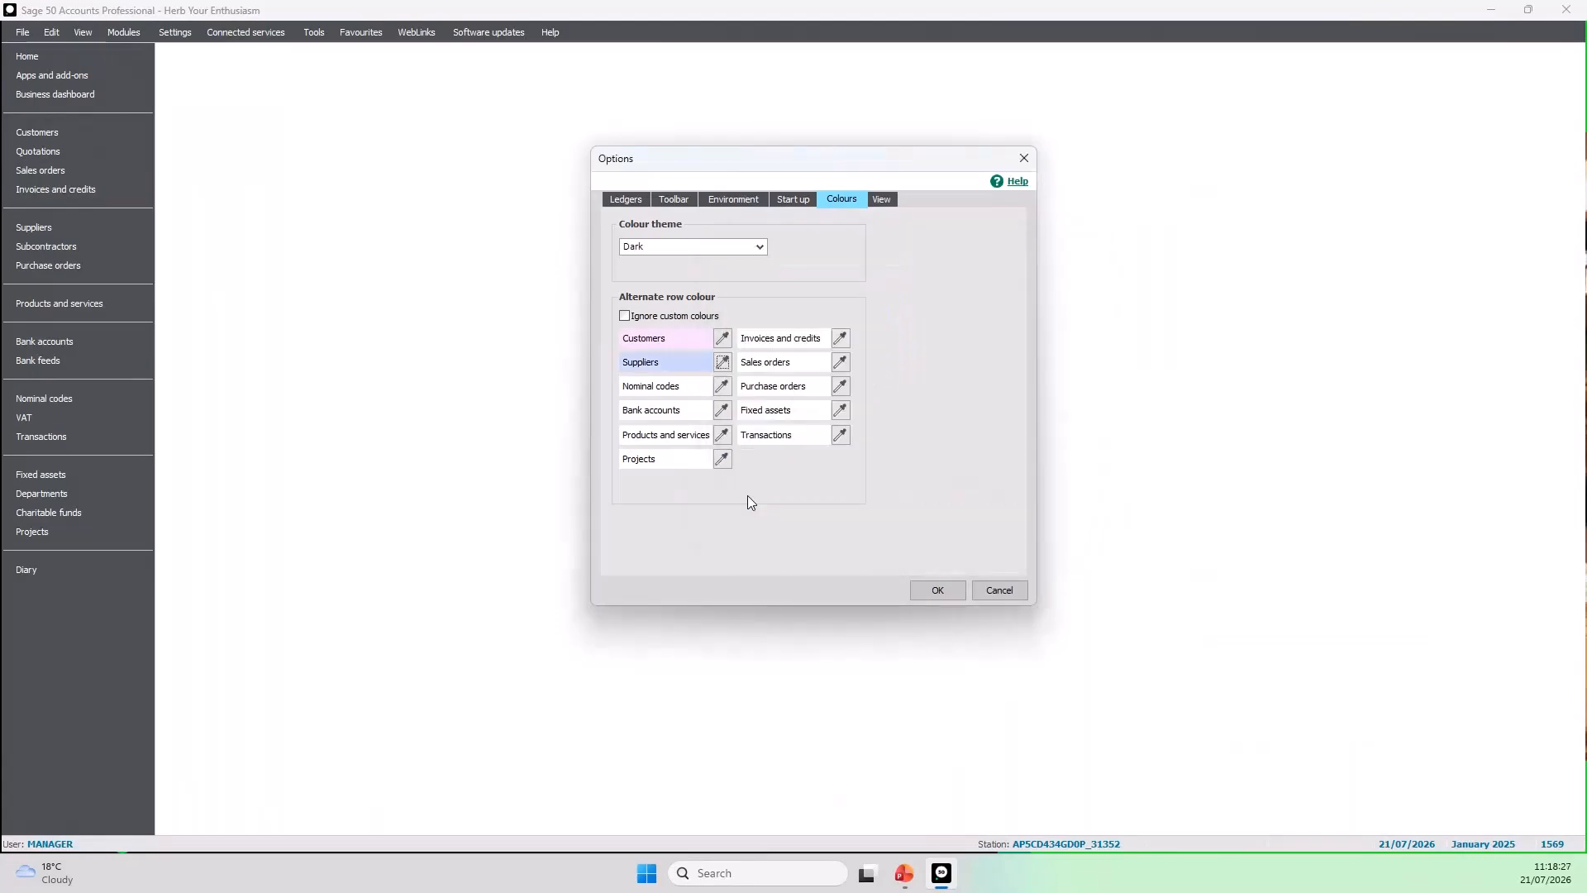
{"action": "left_click", "coordinate": [935, 590]}
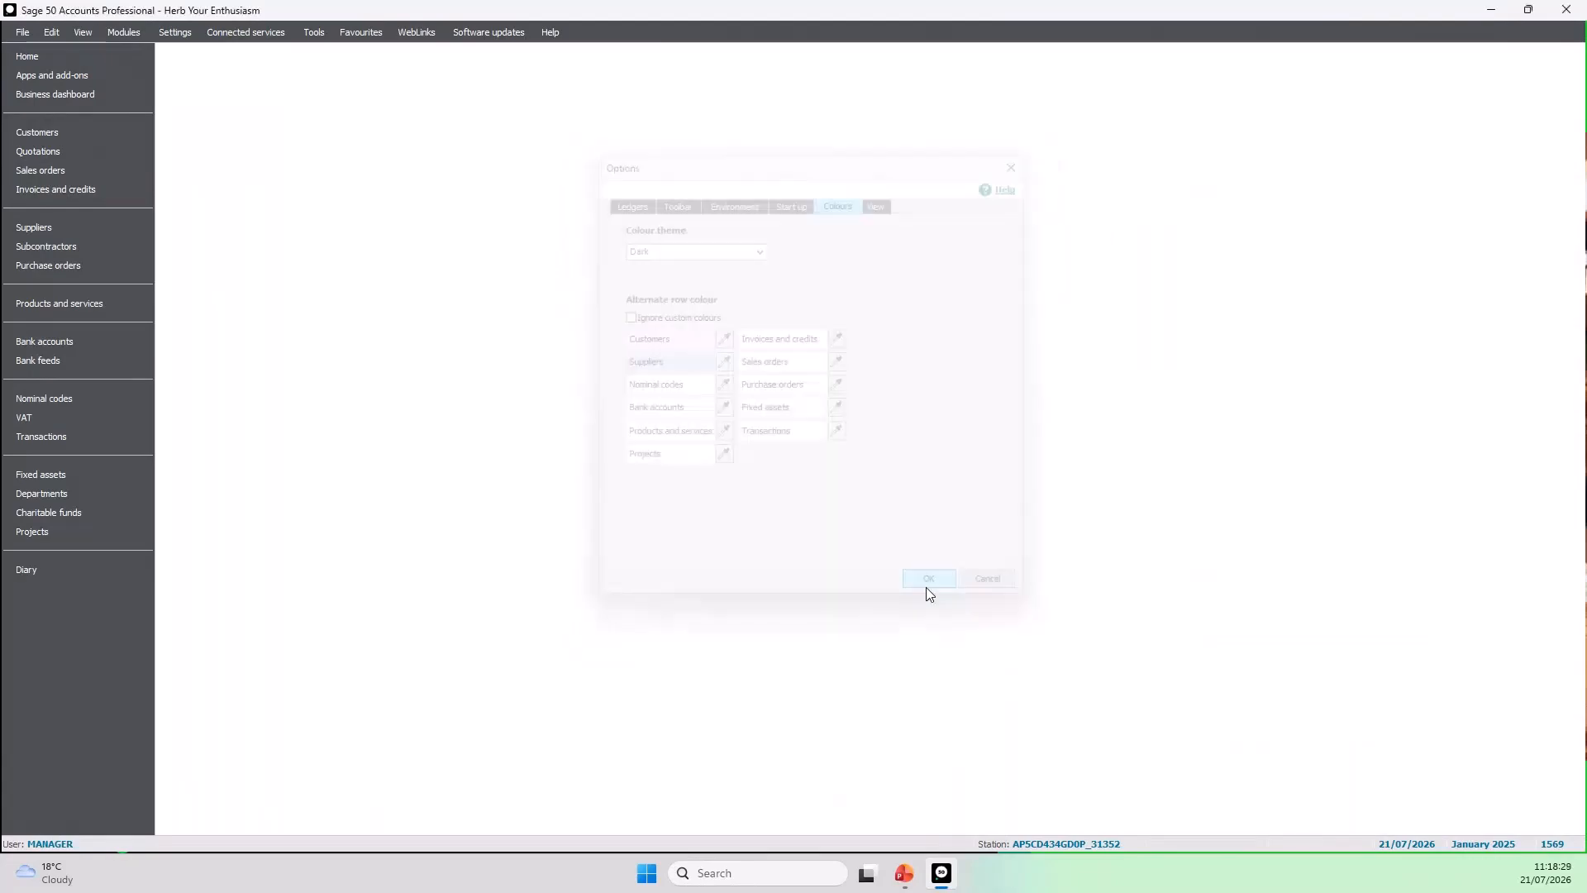
{"action": "left_click", "coordinate": [58, 228]}
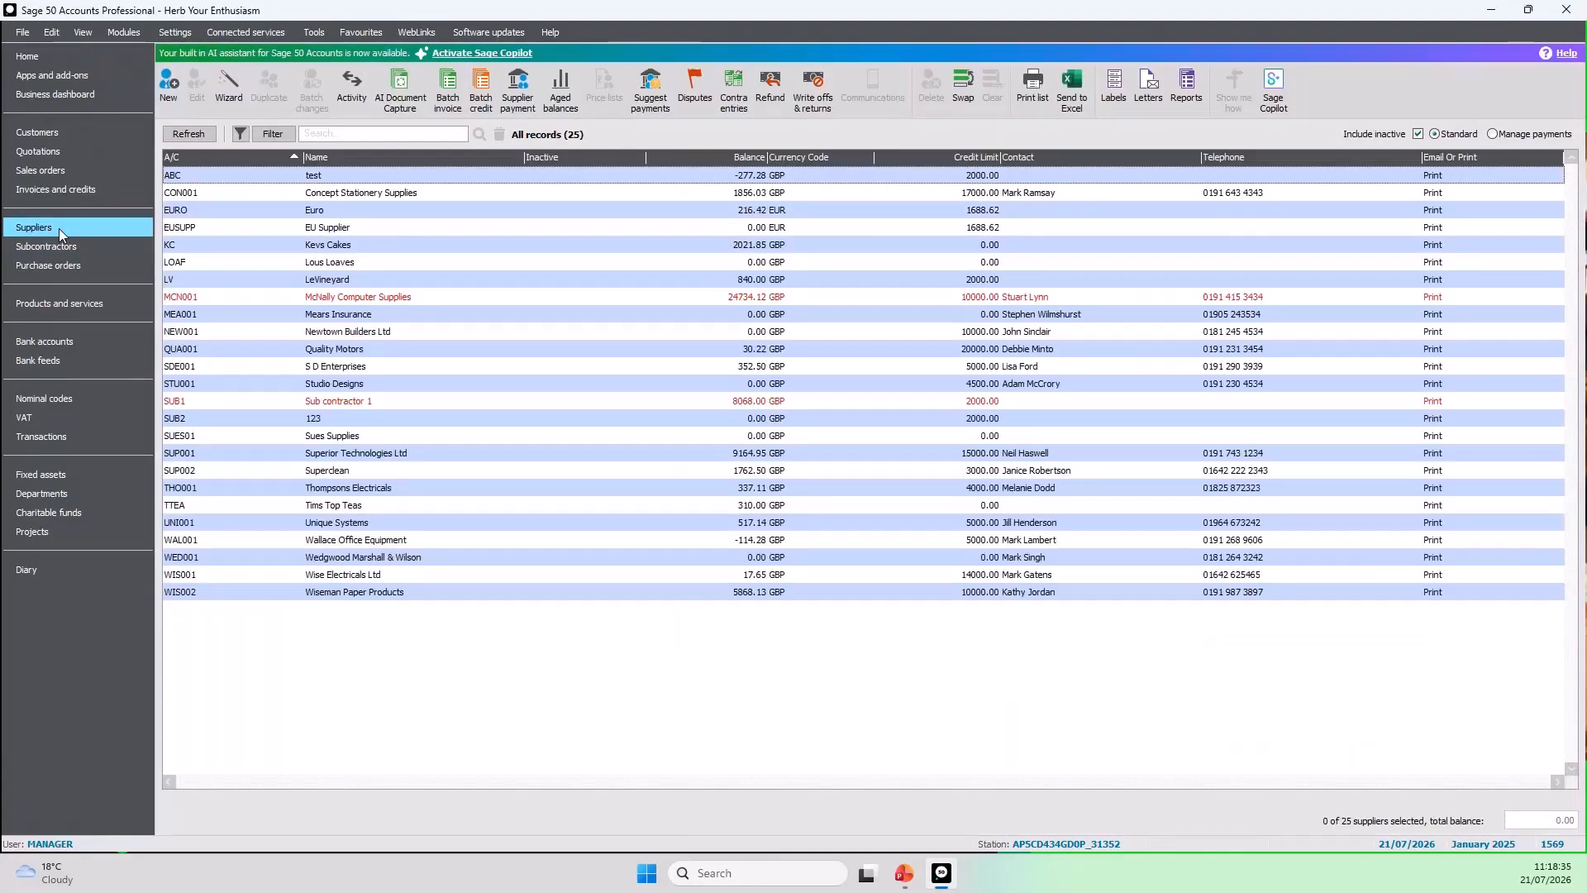
{"action": "left_click", "coordinate": [57, 134]}
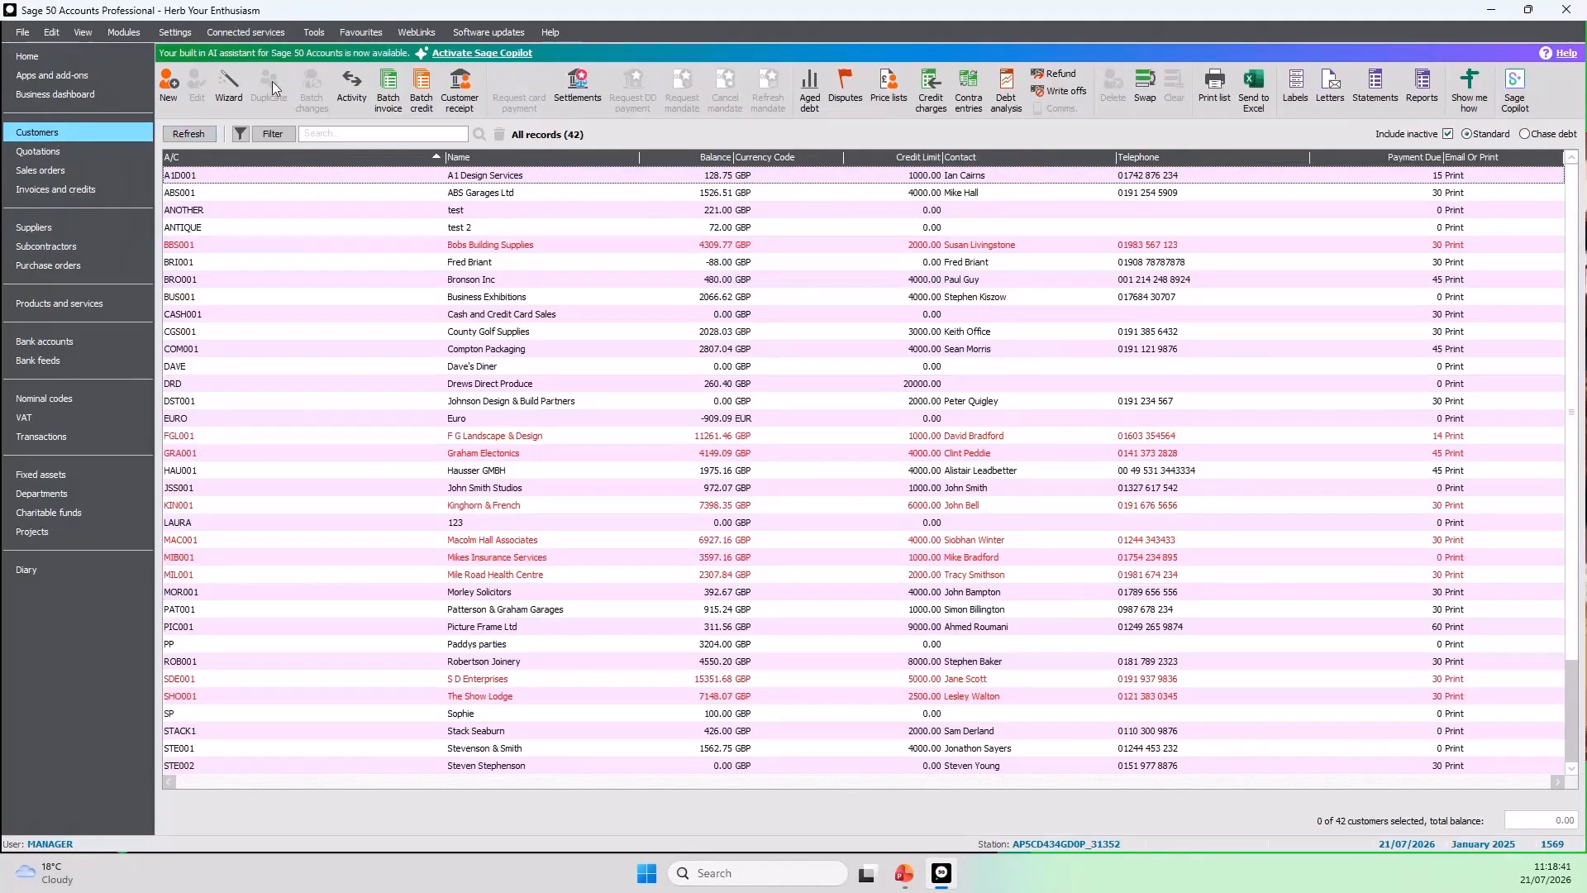
Turn on Ignore custom colours for the alternate rows in the program options and save the change
{"action": "left_click", "coordinate": [314, 31]}
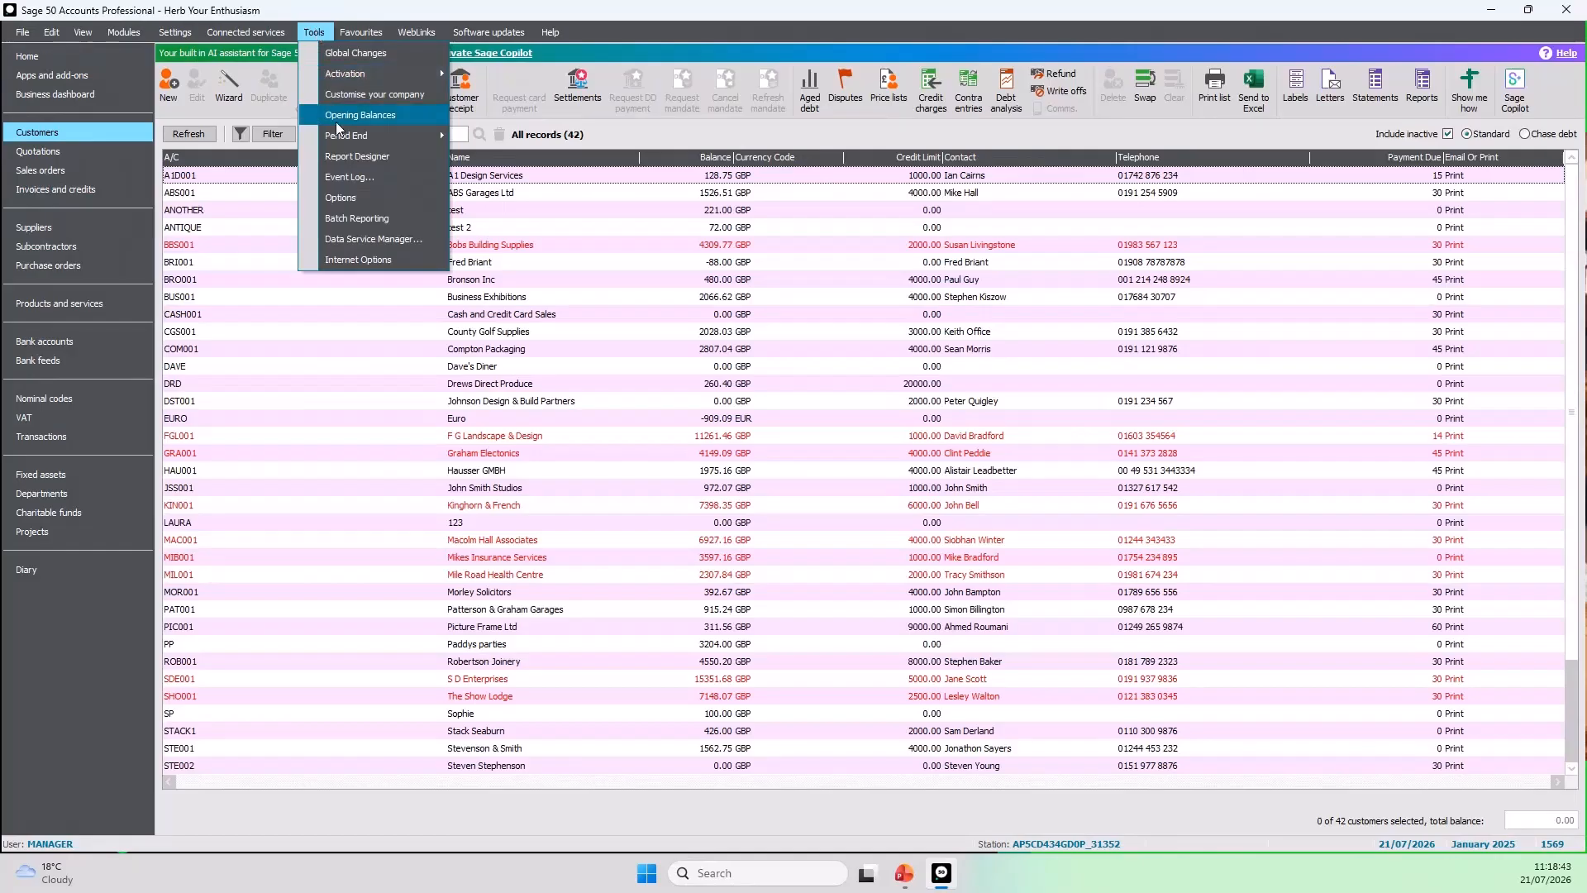
{"action": "left_click", "coordinate": [380, 198]}
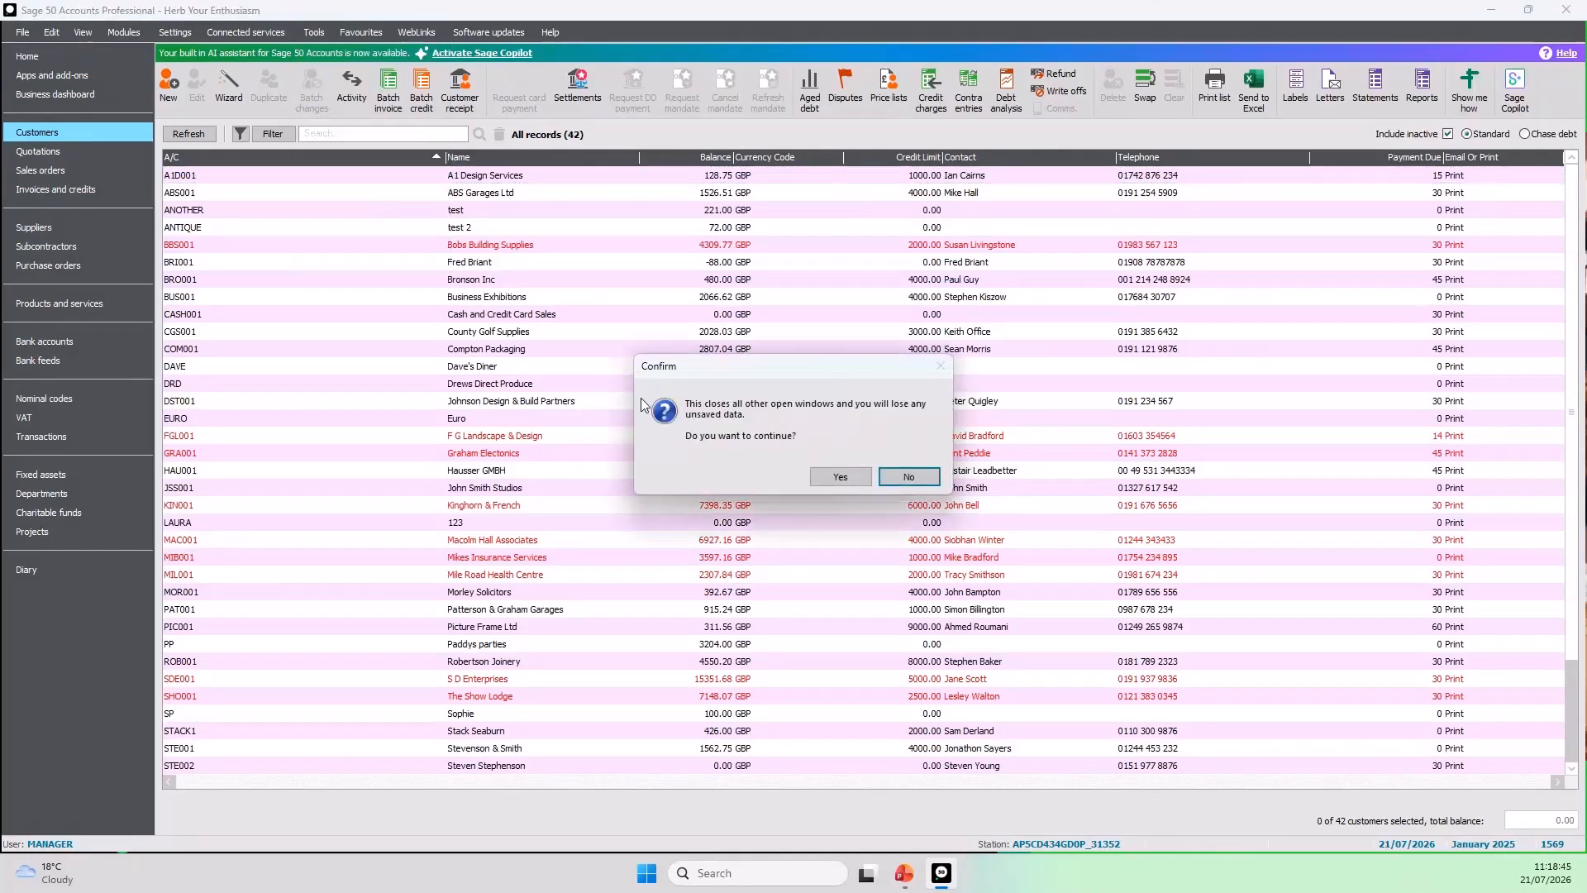
{"action": "left_click", "coordinate": [818, 477]}
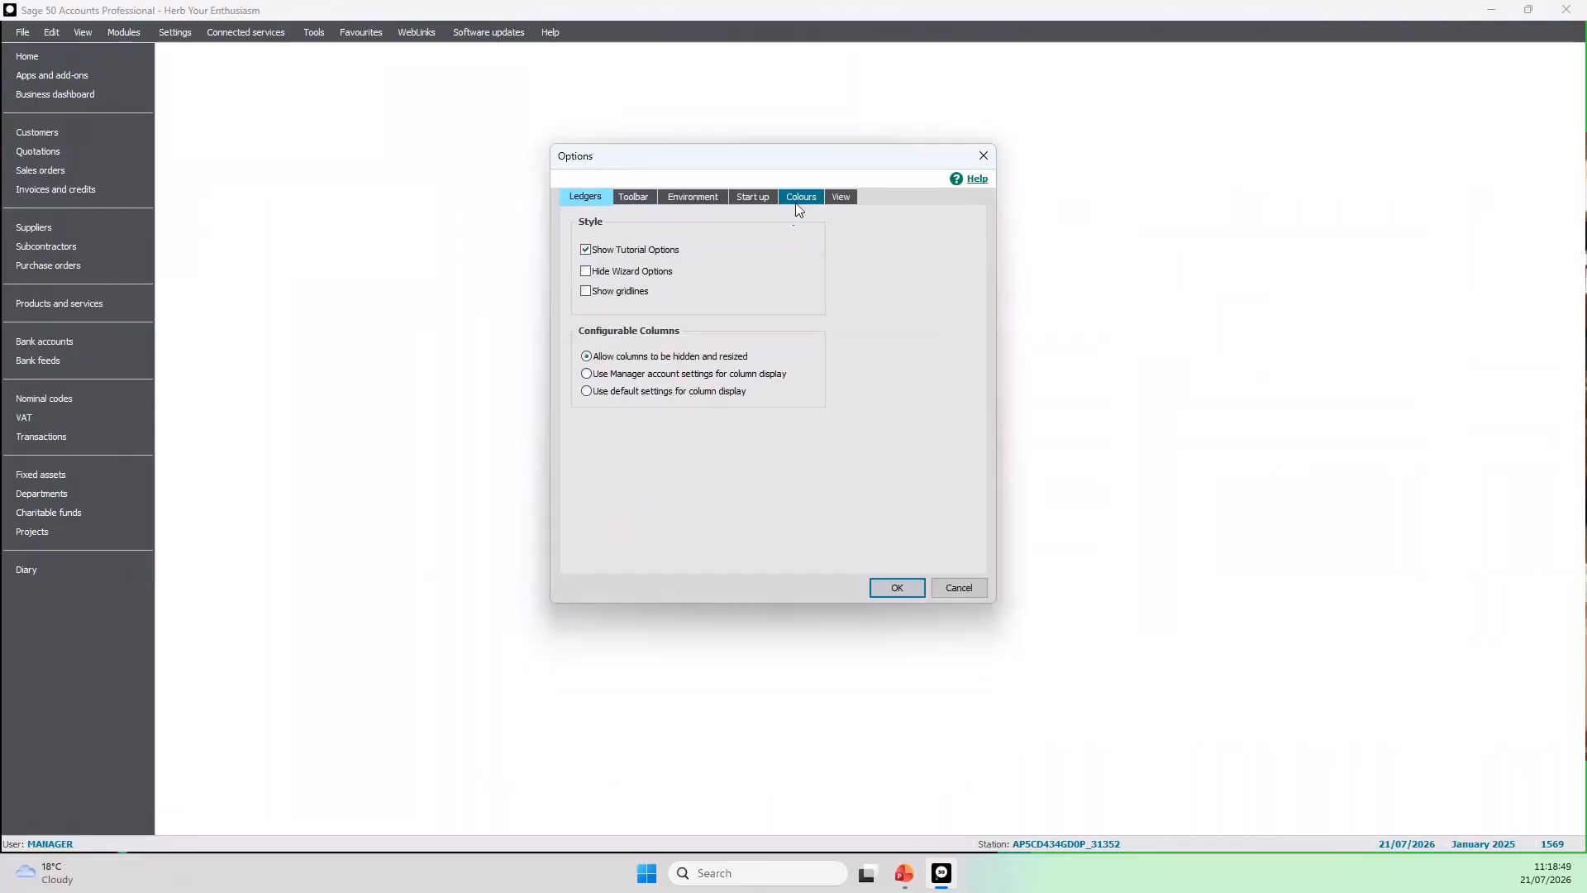
{"action": "left_click", "coordinate": [798, 198]}
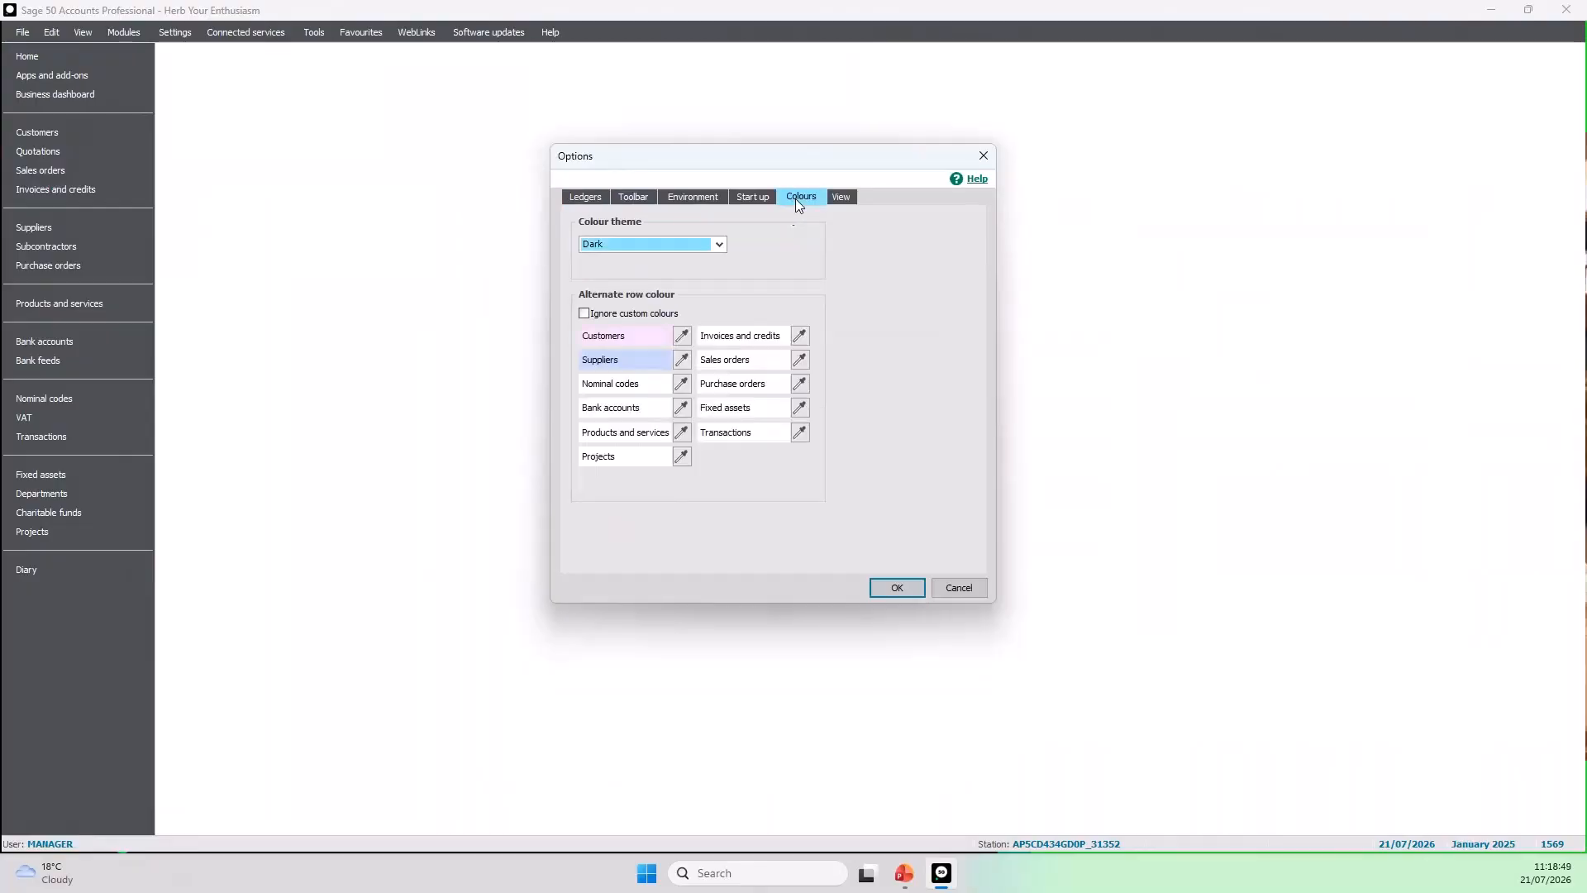
{"action": "left_click", "coordinate": [583, 314]}
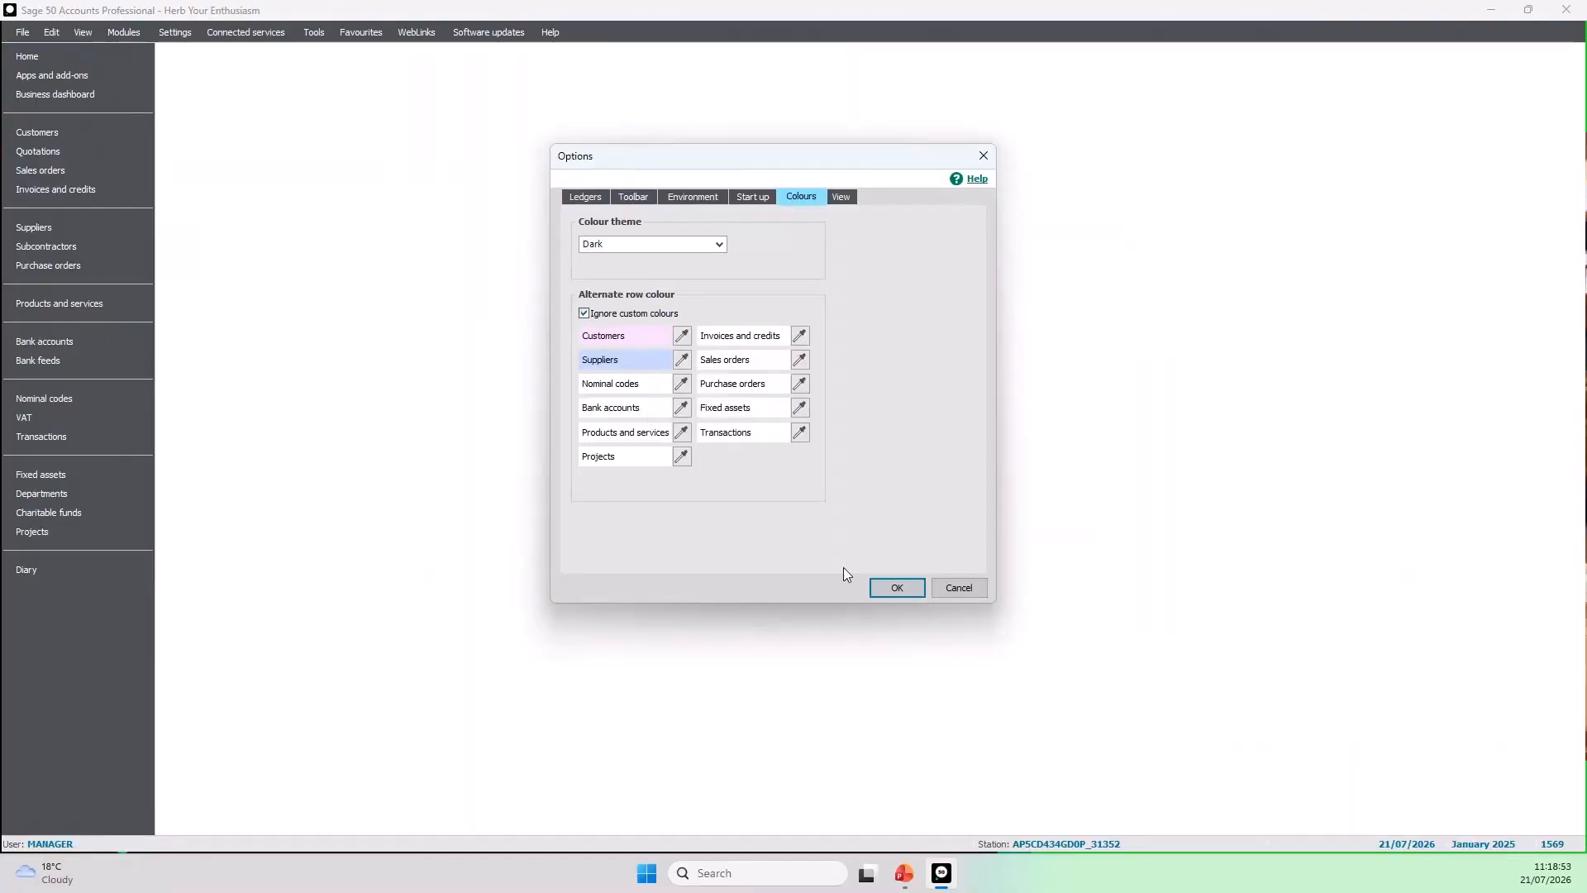
{"action": "left_click", "coordinate": [893, 587]}
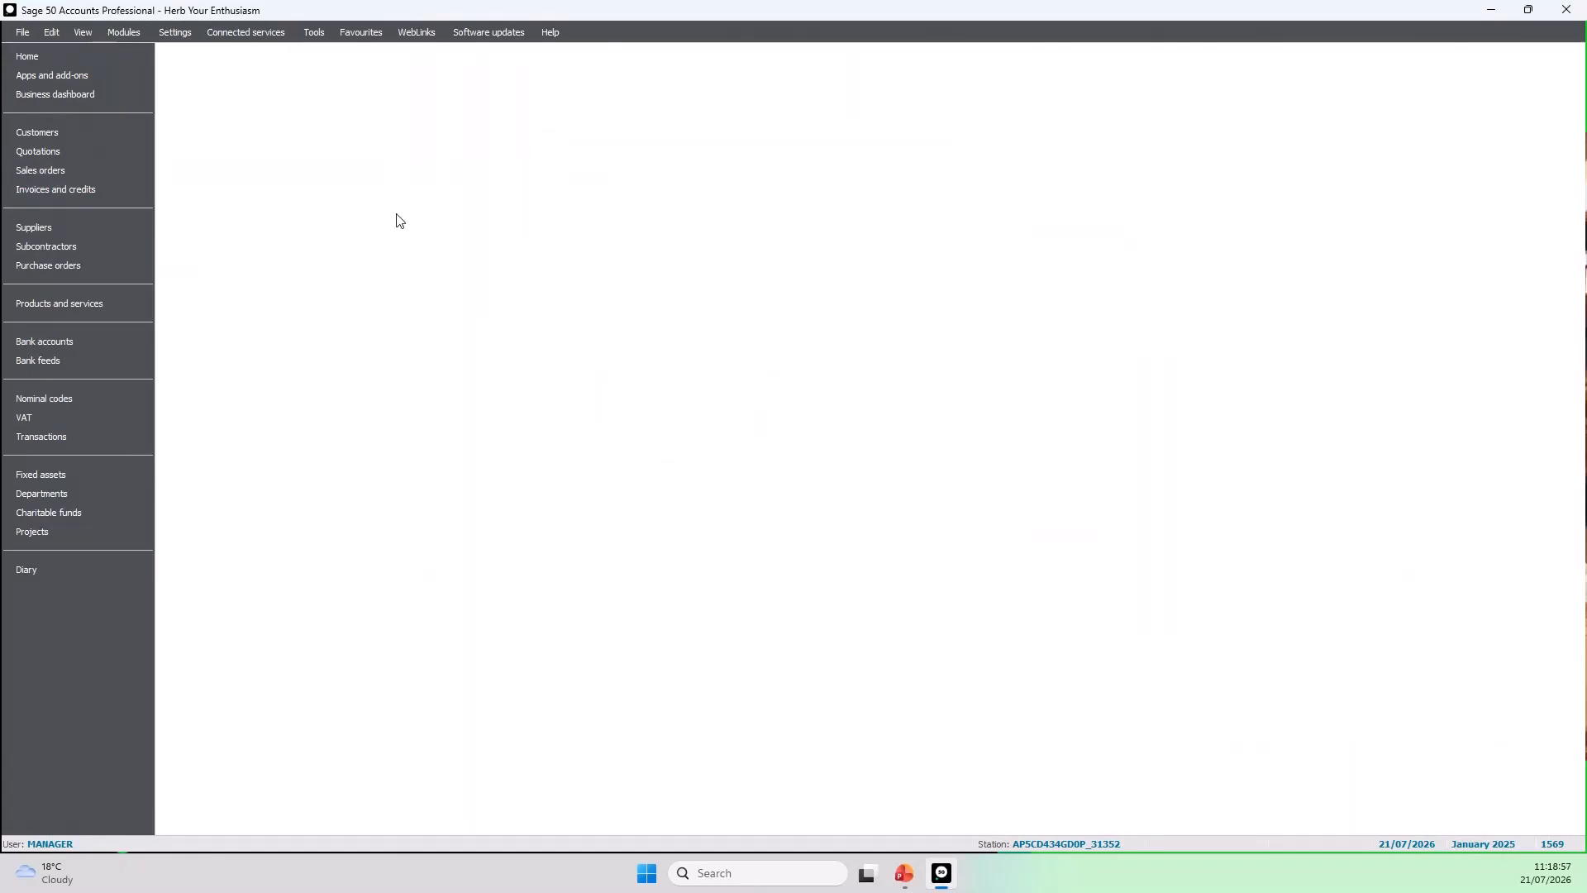
Check the row colouring in the Customers and Suppliers lists, ending in the Customers list
{"action": "left_click", "coordinate": [104, 135]}
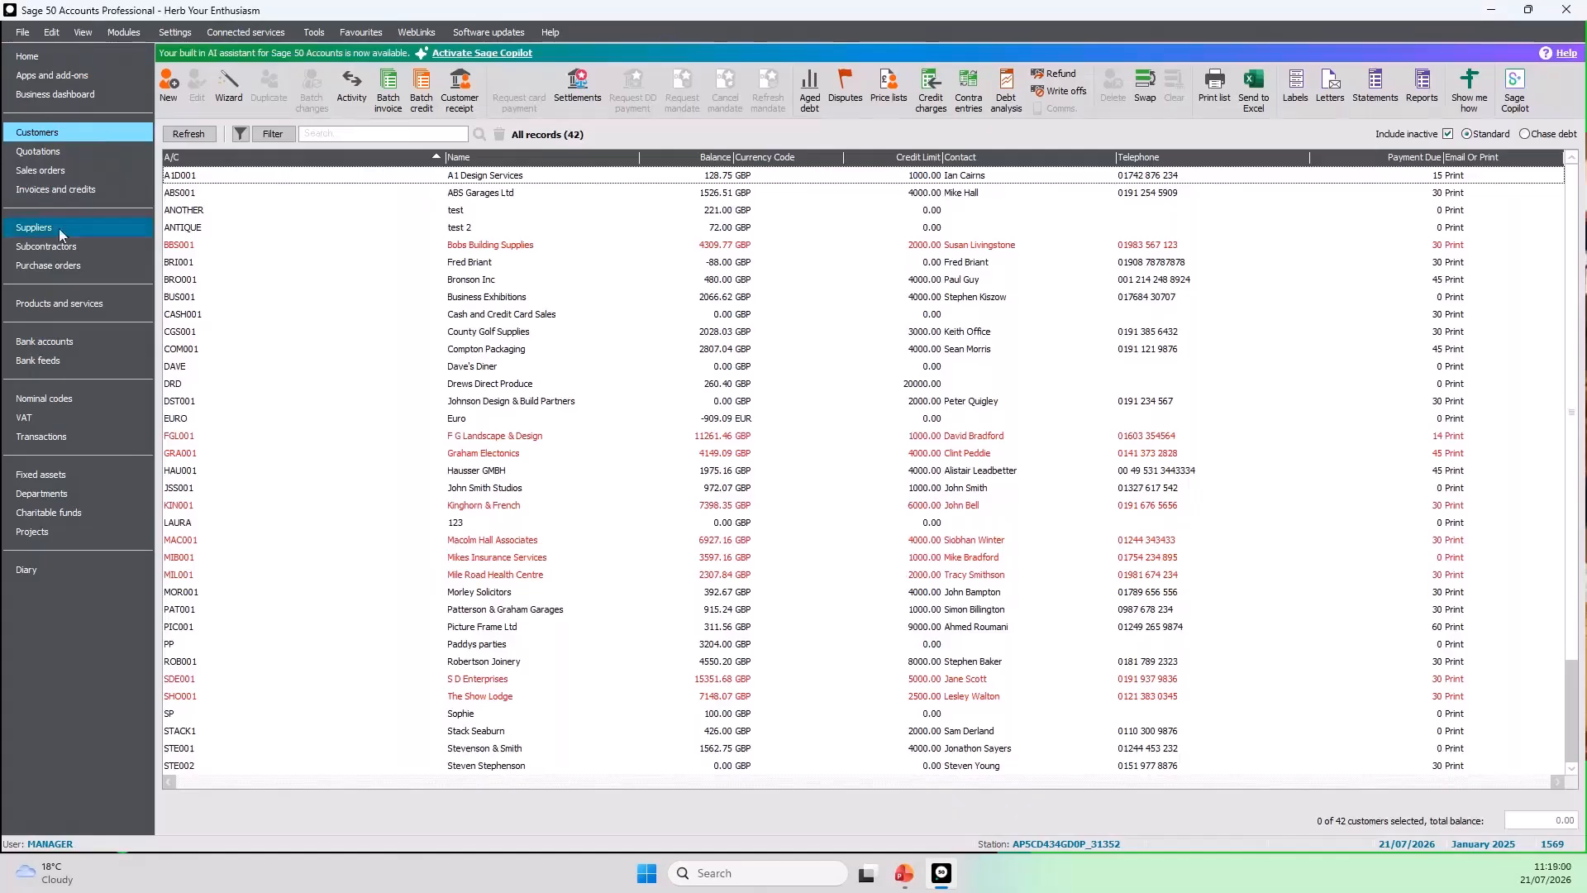
{"action": "left_click", "coordinate": [58, 228]}
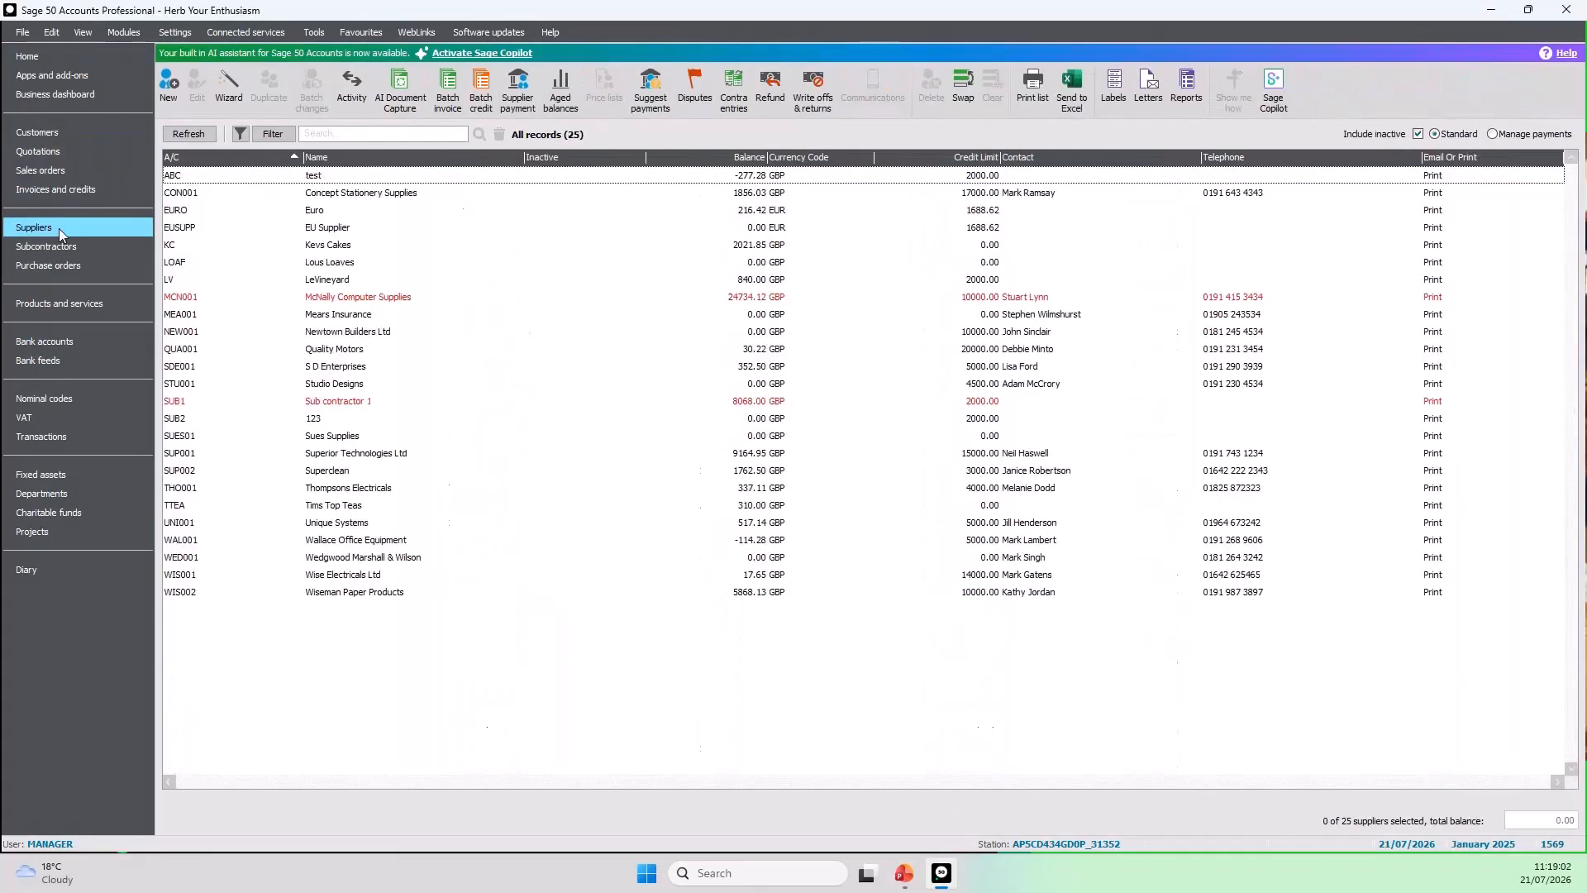
{"action": "left_click", "coordinate": [60, 132]}
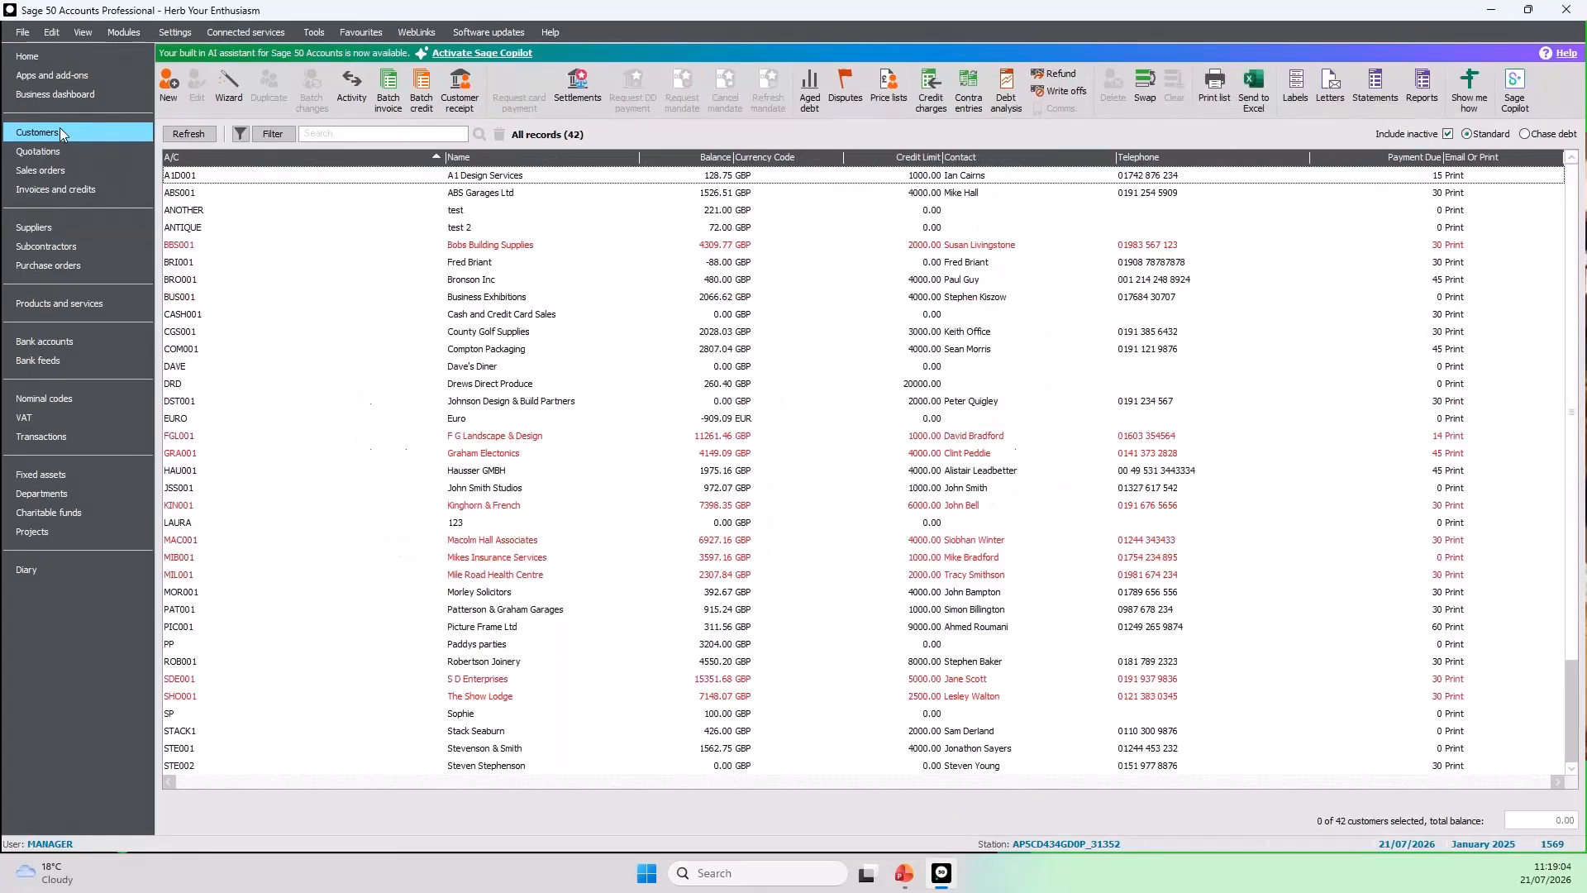
Select the customers A1 Design Services, ABS Garages Ltd, test and test 2, leaving Bobs Building Supplies out of the selection
{"action": "left_click", "coordinate": [265, 176]}
{"action": "left_click", "coordinate": [264, 210]}
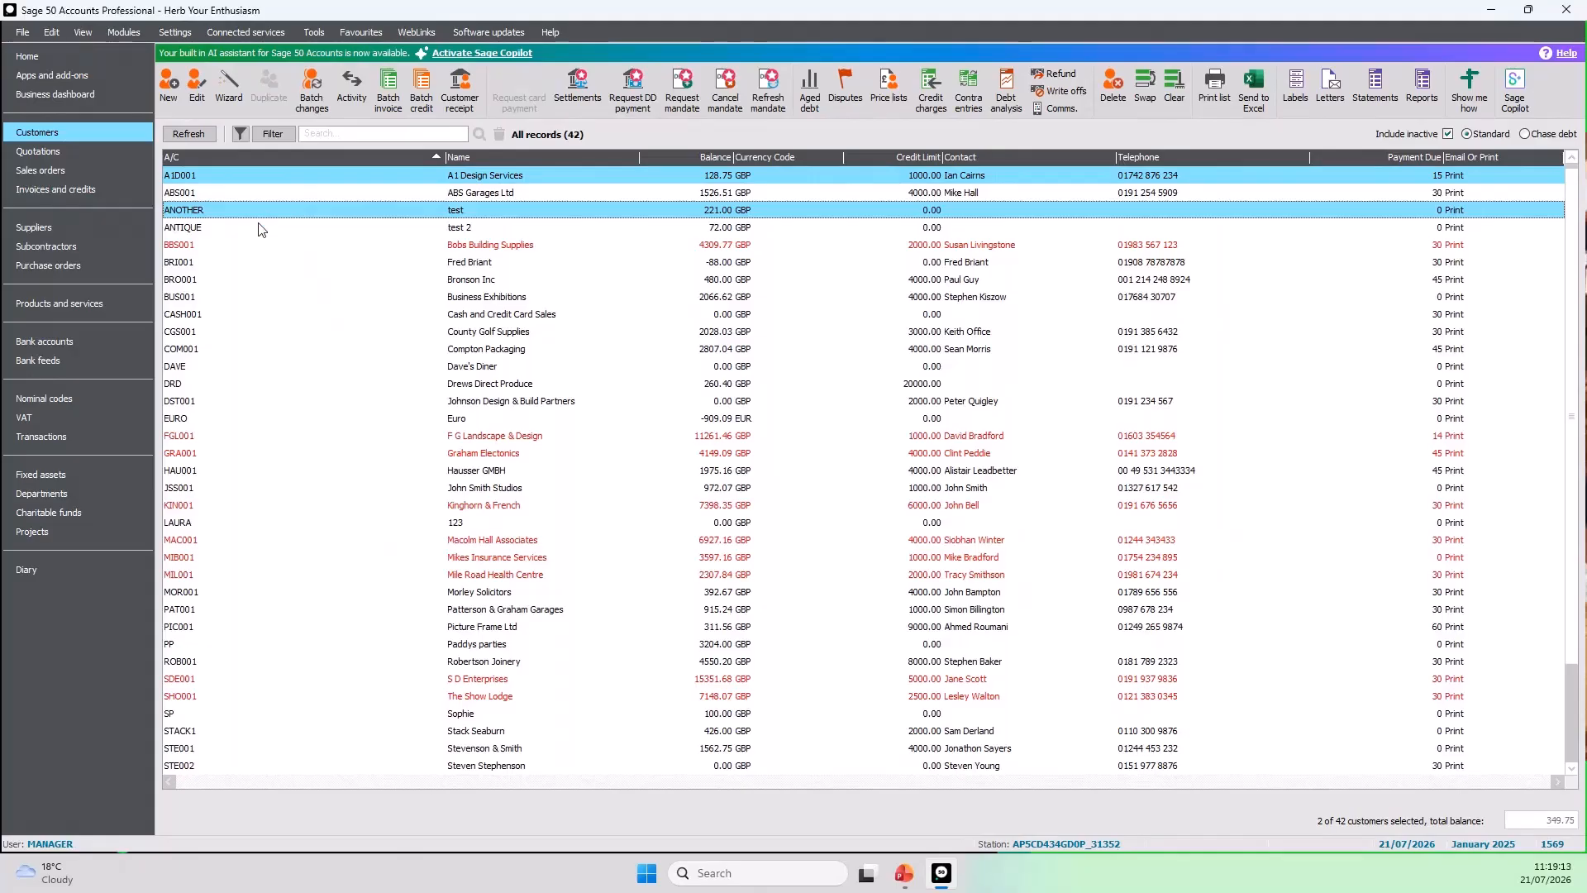
{"action": "left_click", "coordinate": [248, 228]}
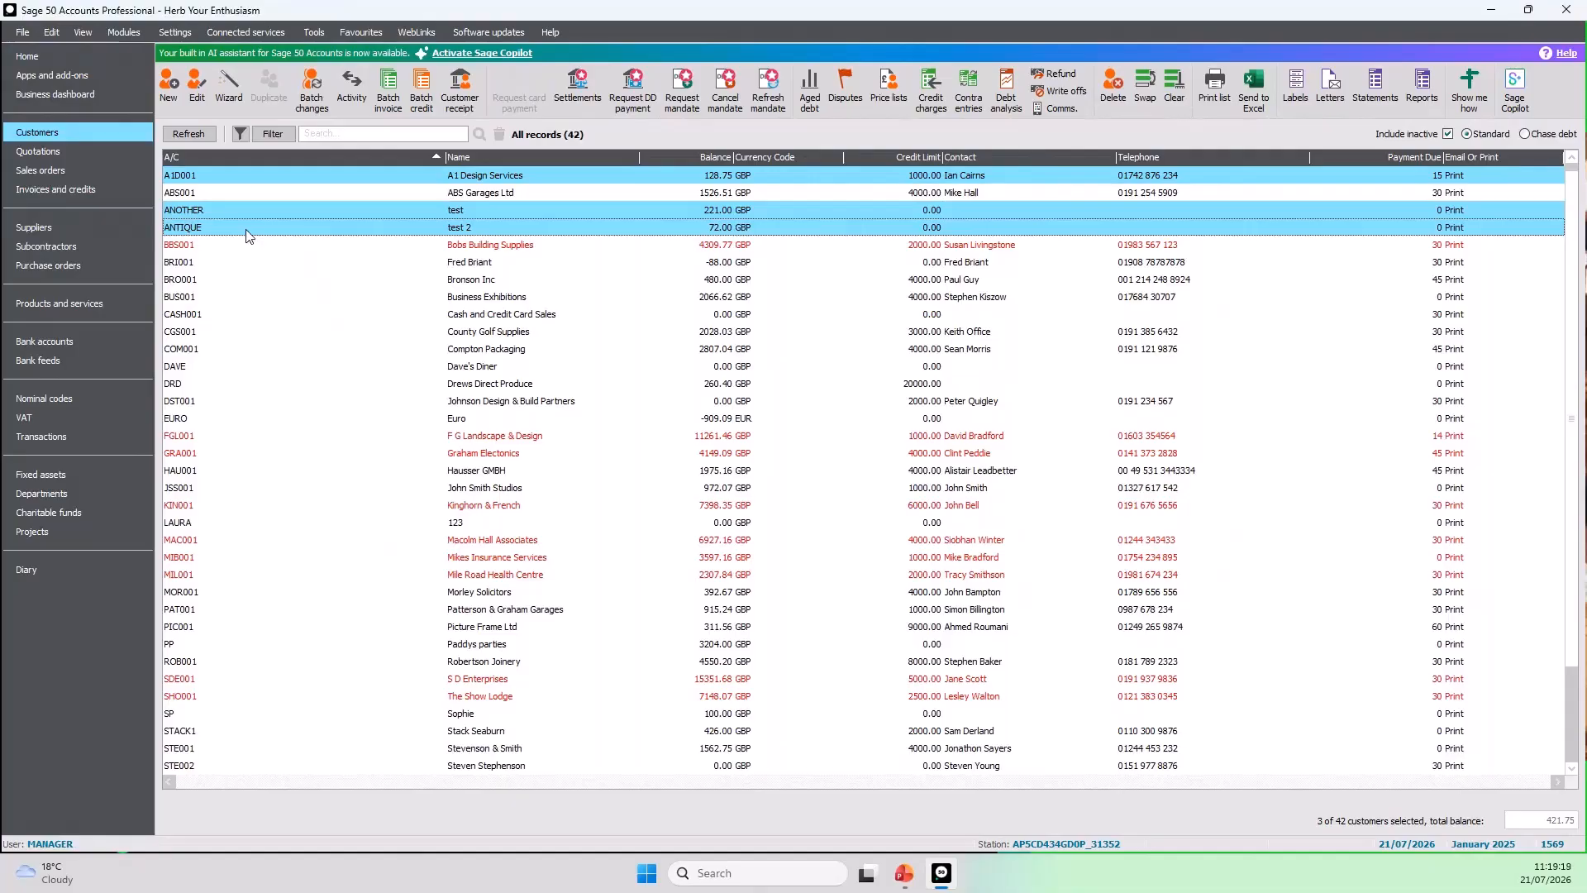
{"action": "left_click", "coordinate": [232, 245]}
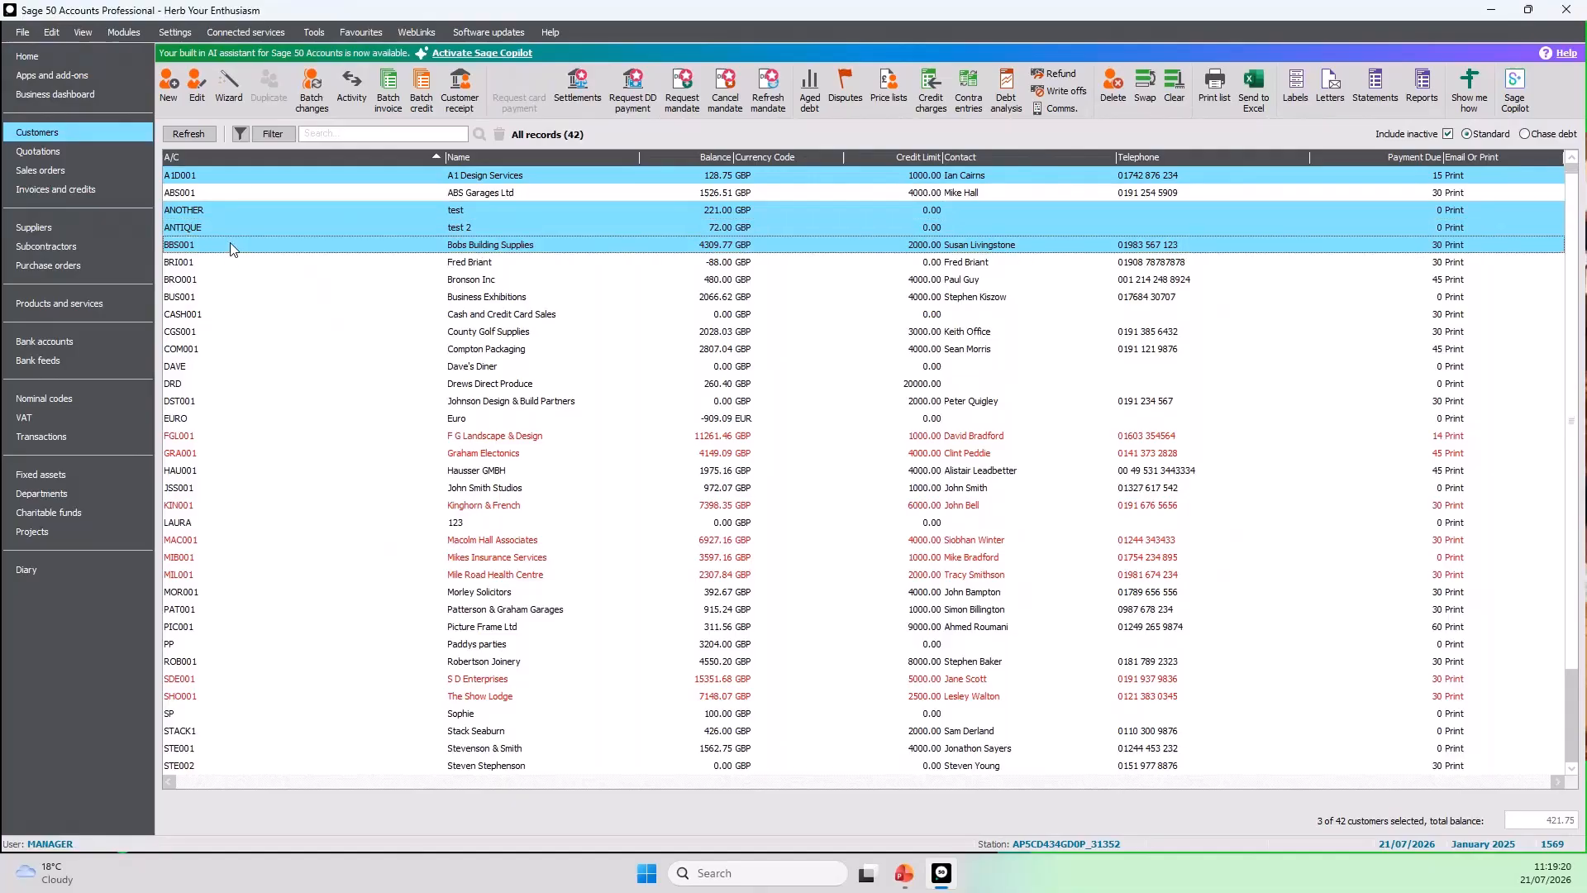
{"action": "left_click", "coordinate": [273, 177]}
{"action": "left_click", "coordinate": [278, 195]}
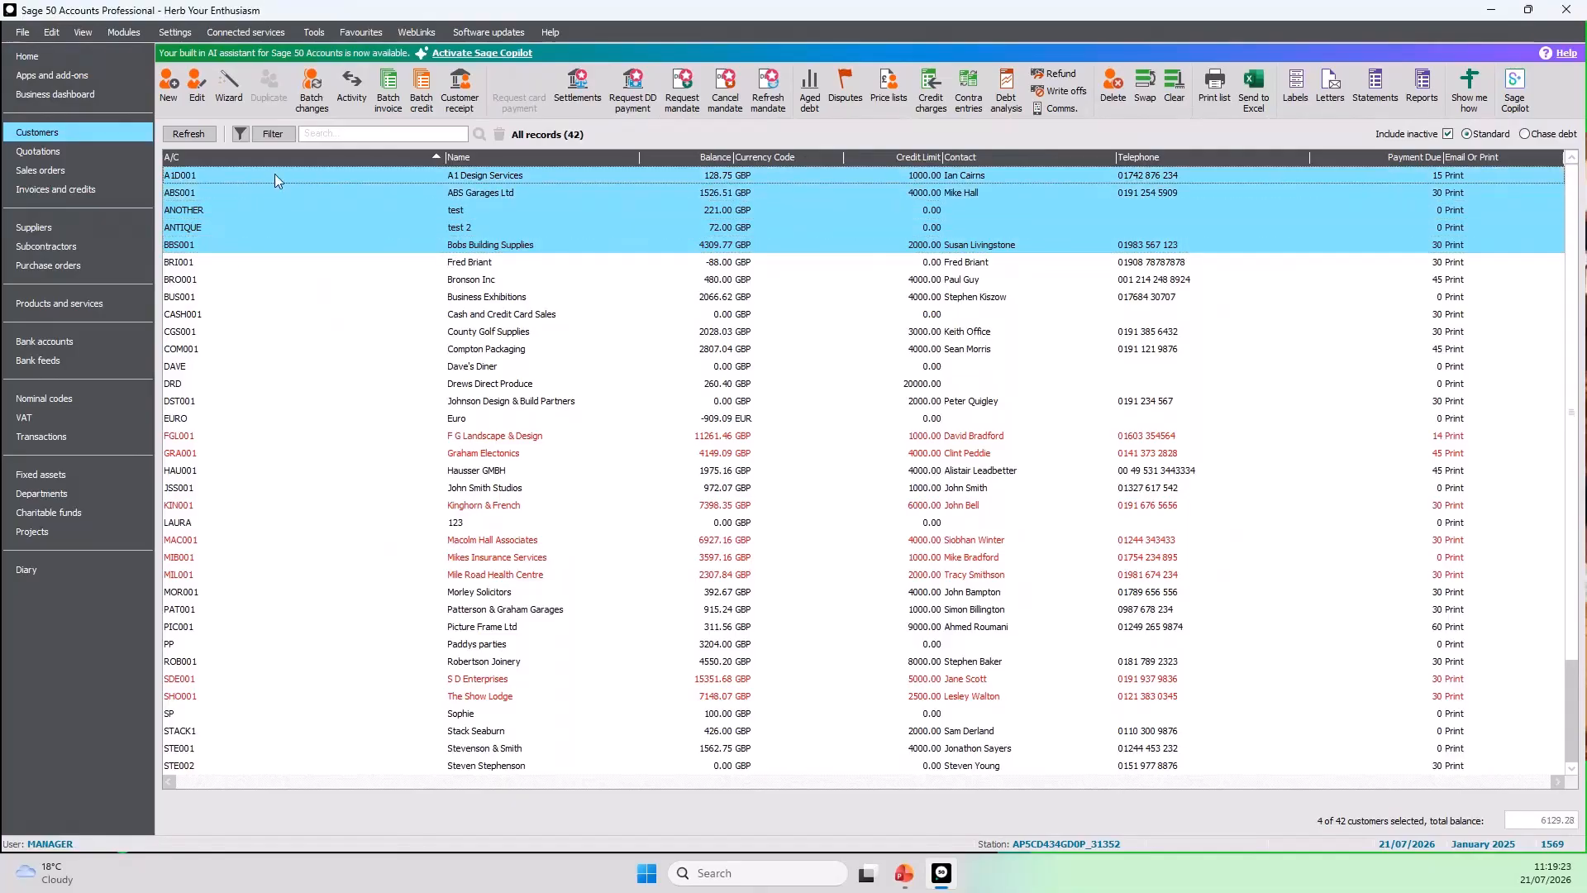
{"action": "left_click", "coordinate": [277, 245]}
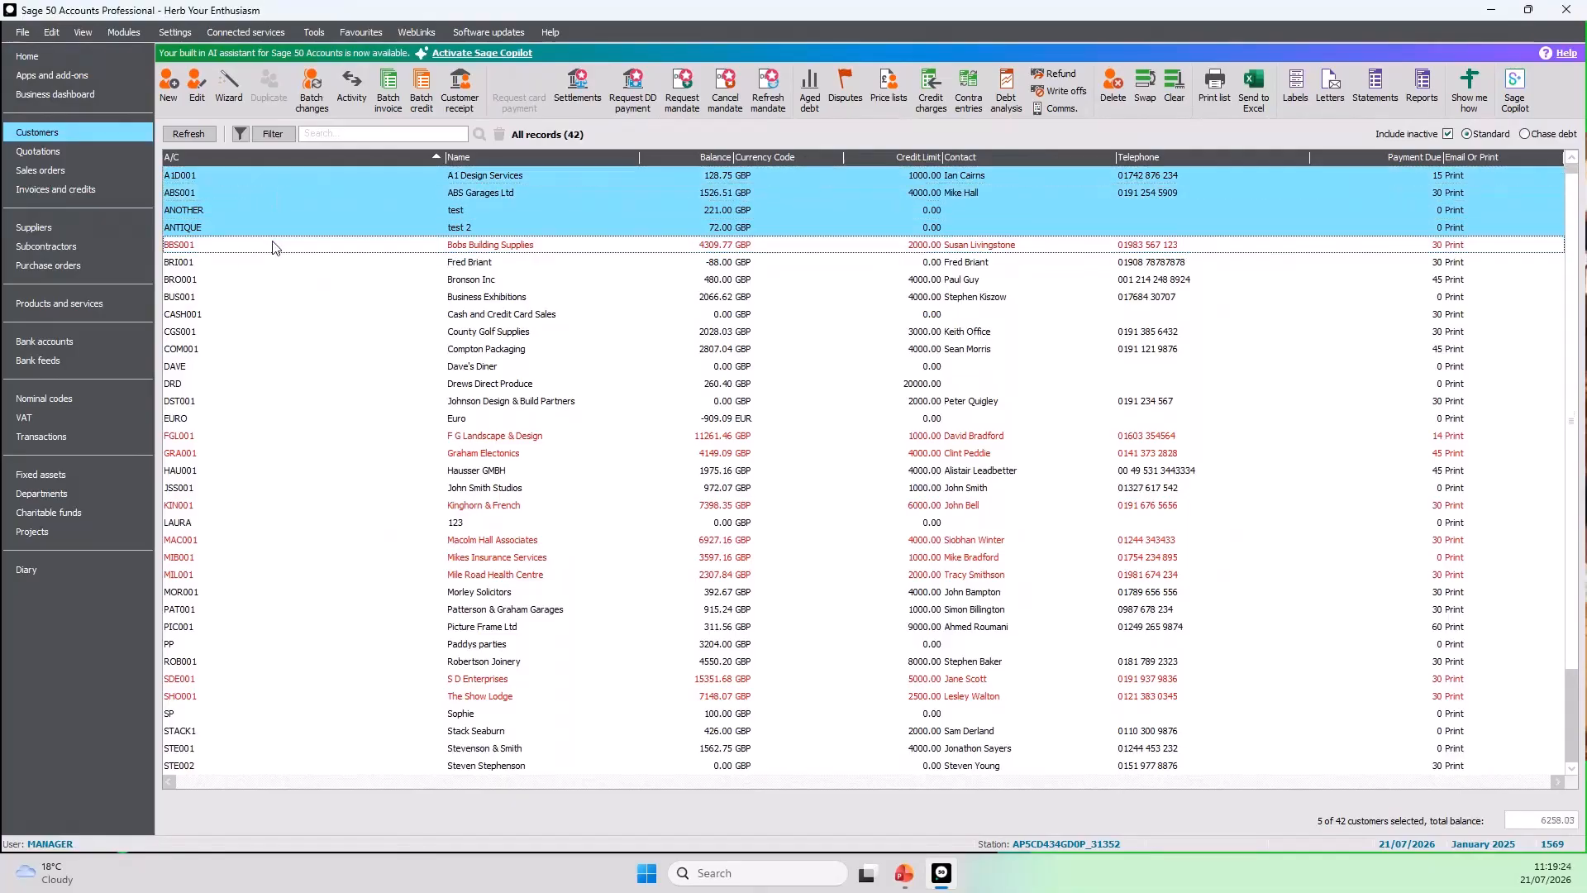
Review the list selection style in the Environment options and leave the options without saving
{"action": "left_click", "coordinate": [314, 32]}
{"action": "left_click", "coordinate": [357, 200]}
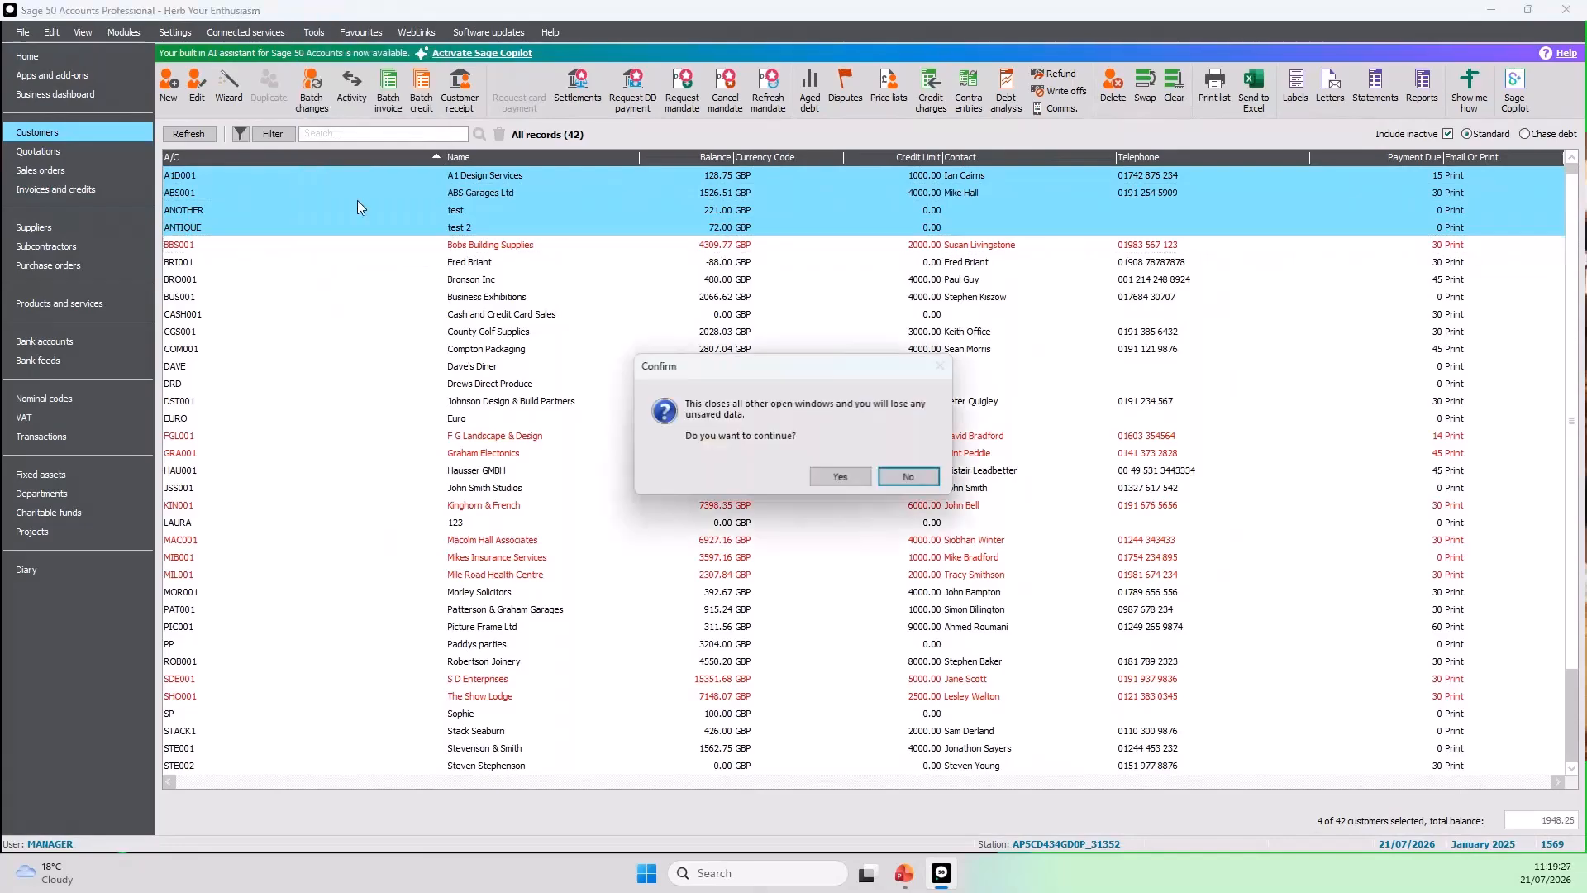
{"action": "left_click", "coordinate": [828, 479]}
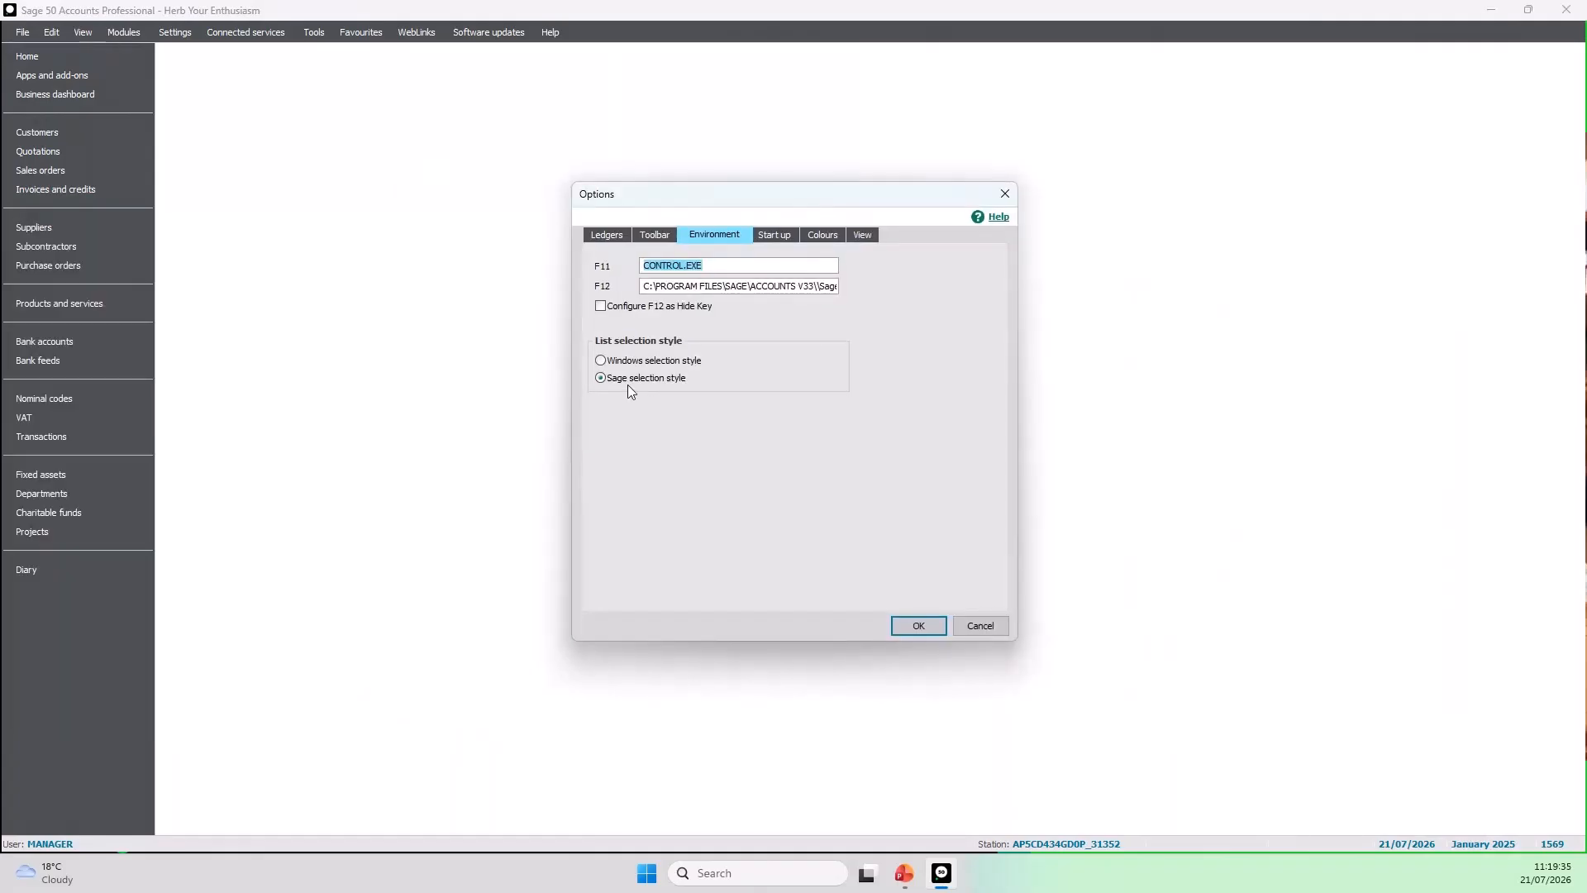
{"action": "left_click", "coordinate": [980, 626]}
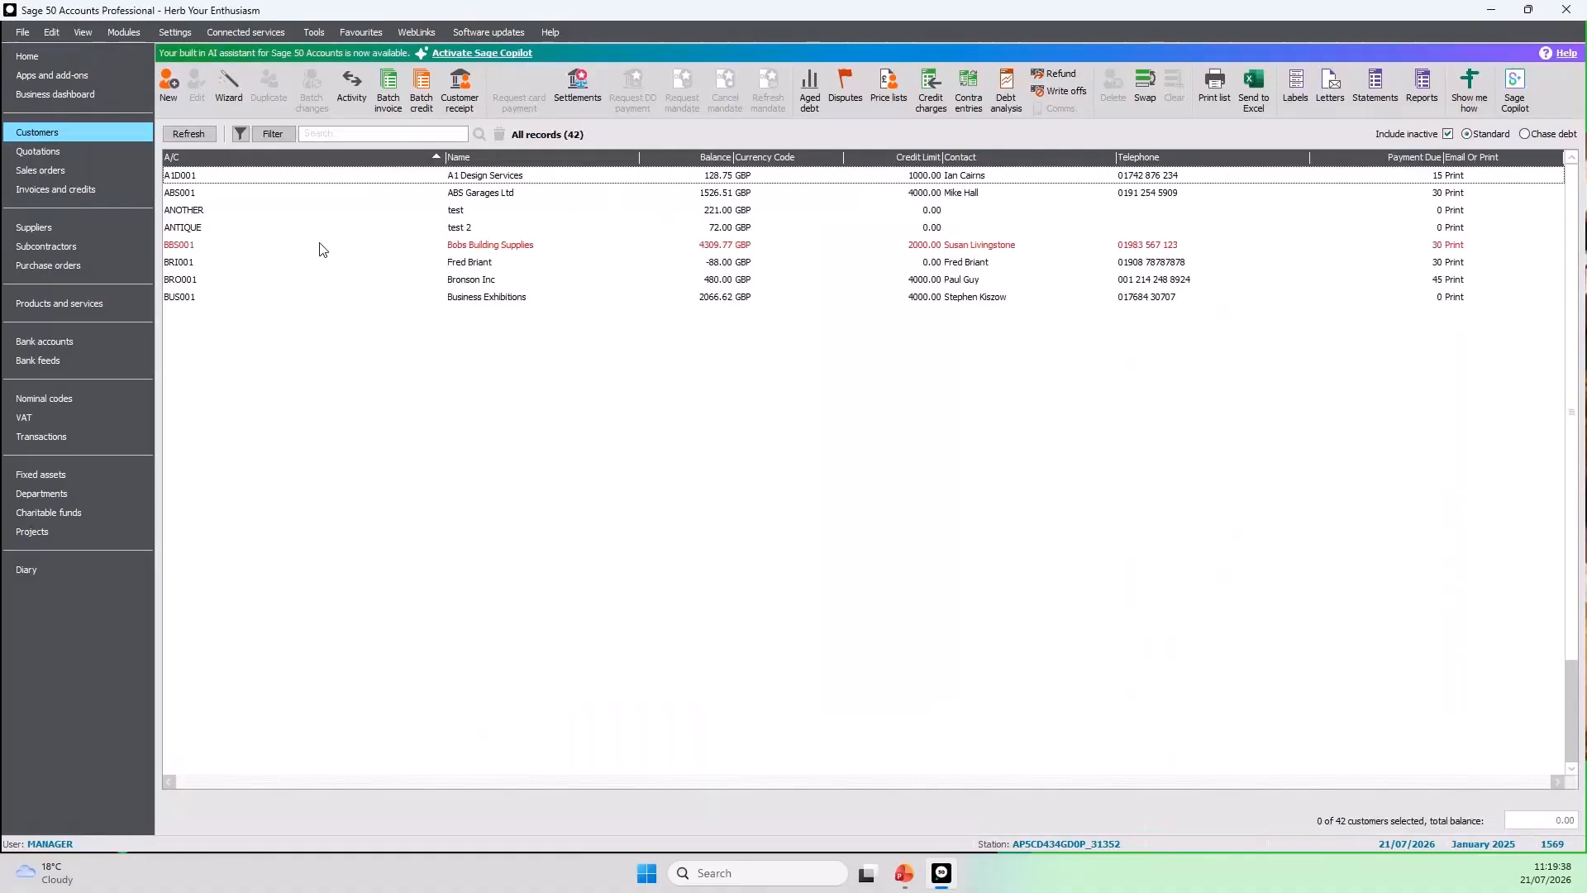
In the Customers list, select ABS Garages Ltd and every customer from test 2 through Drews Direct Produce
{"action": "left_click", "coordinate": [389, 192]}
{"action": "left_click", "coordinate": [438, 244]}
{"action": "left_click", "coordinate": [480, 314]}
{"action": "left_click", "coordinate": [494, 384]}
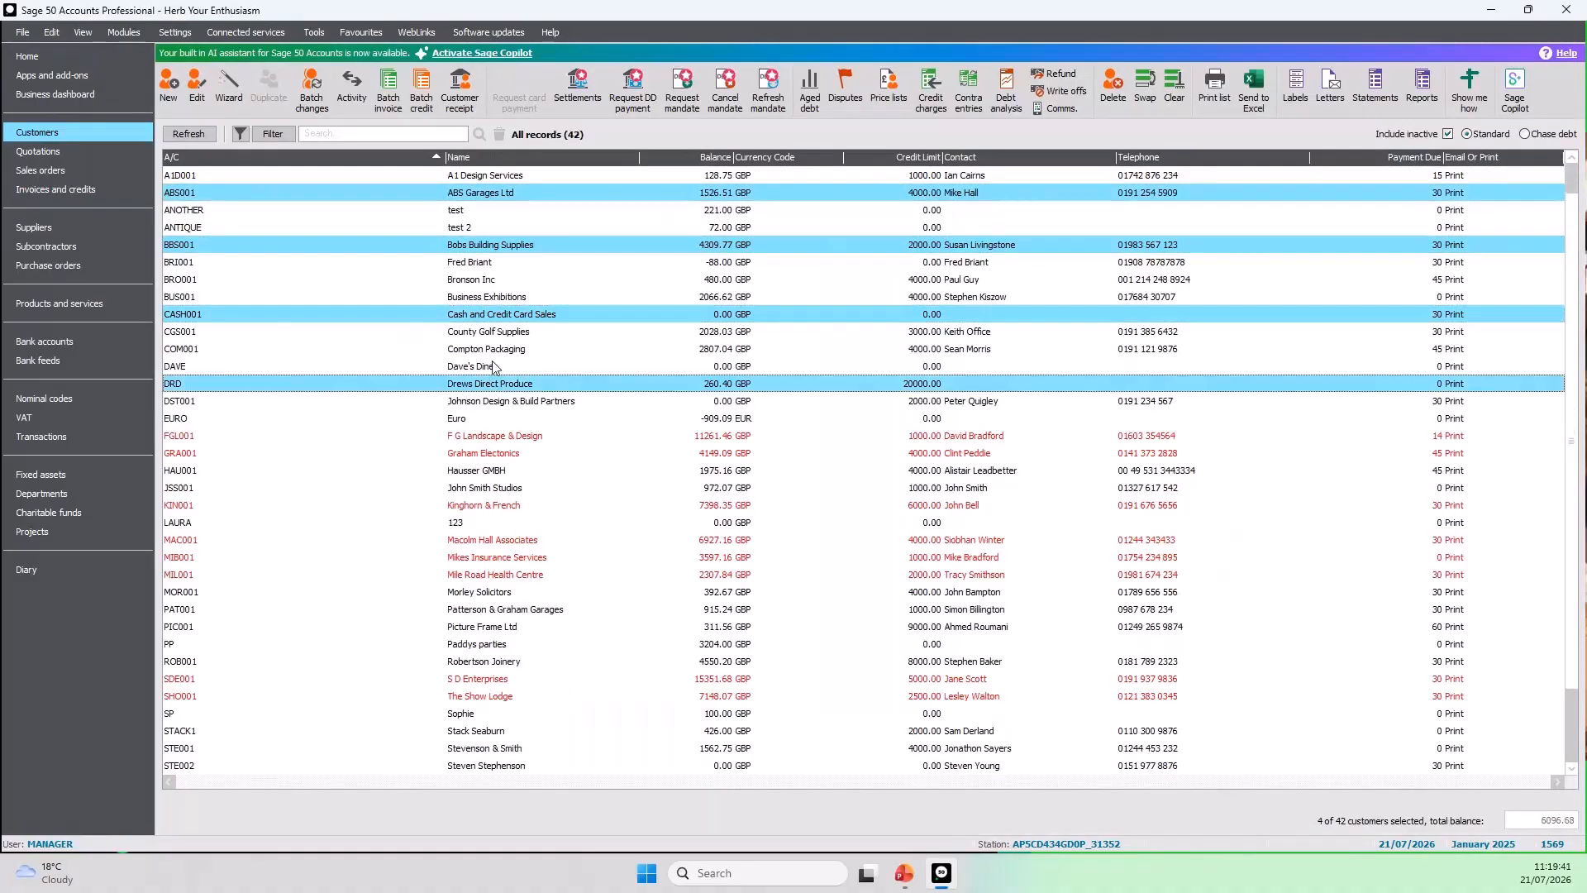
{"action": "left_click", "coordinate": [497, 366]}
{"action": "left_click", "coordinate": [496, 349]}
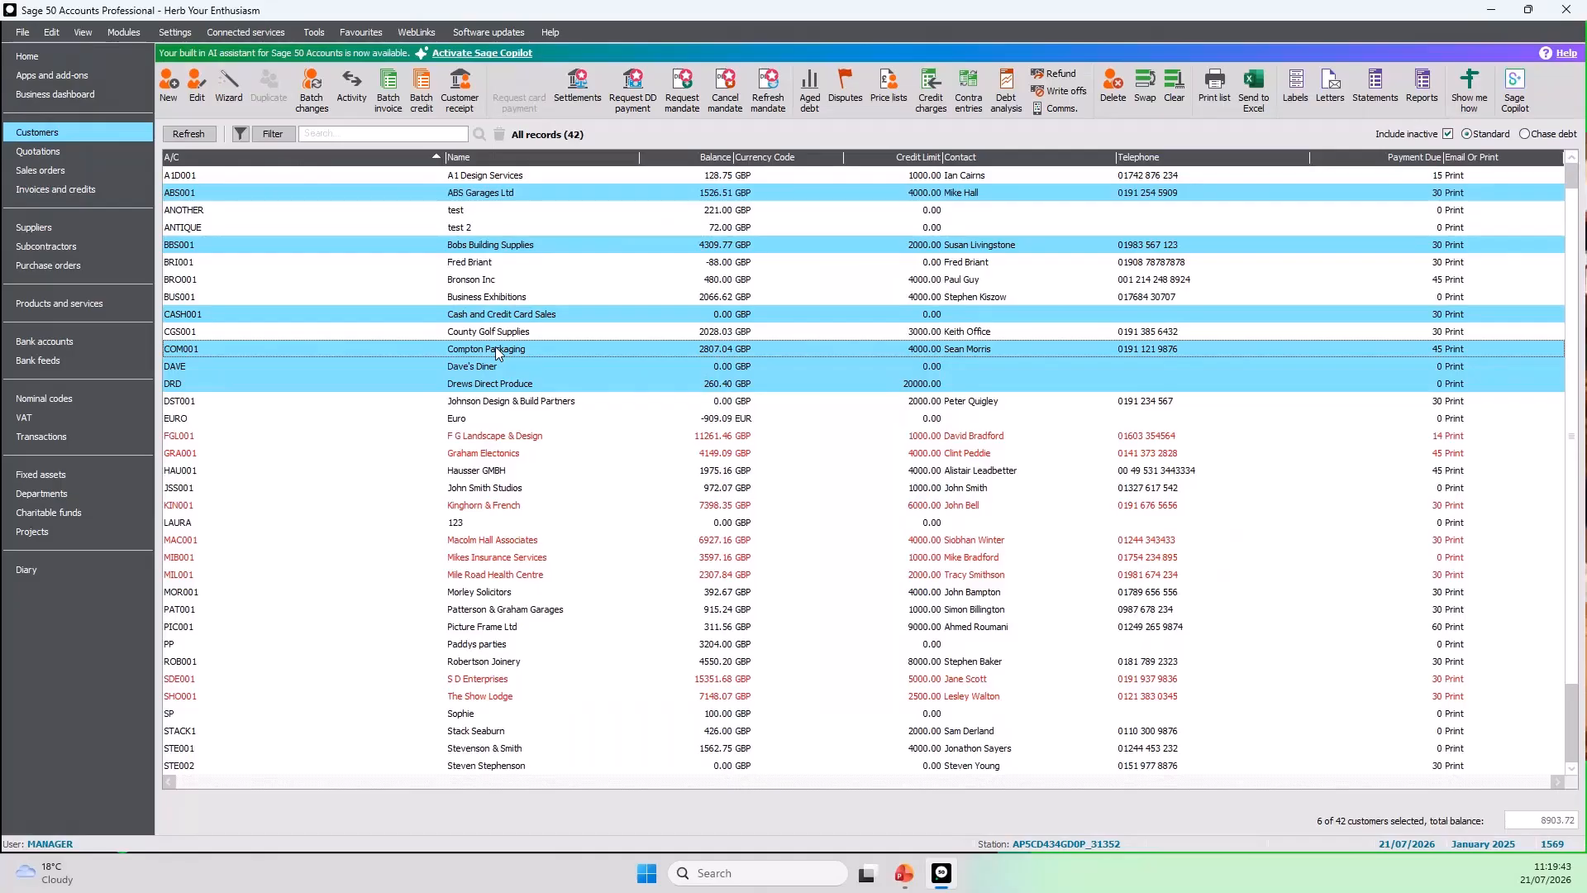
{"action": "left_click", "coordinate": [487, 261]}
{"action": "left_click", "coordinate": [488, 229]}
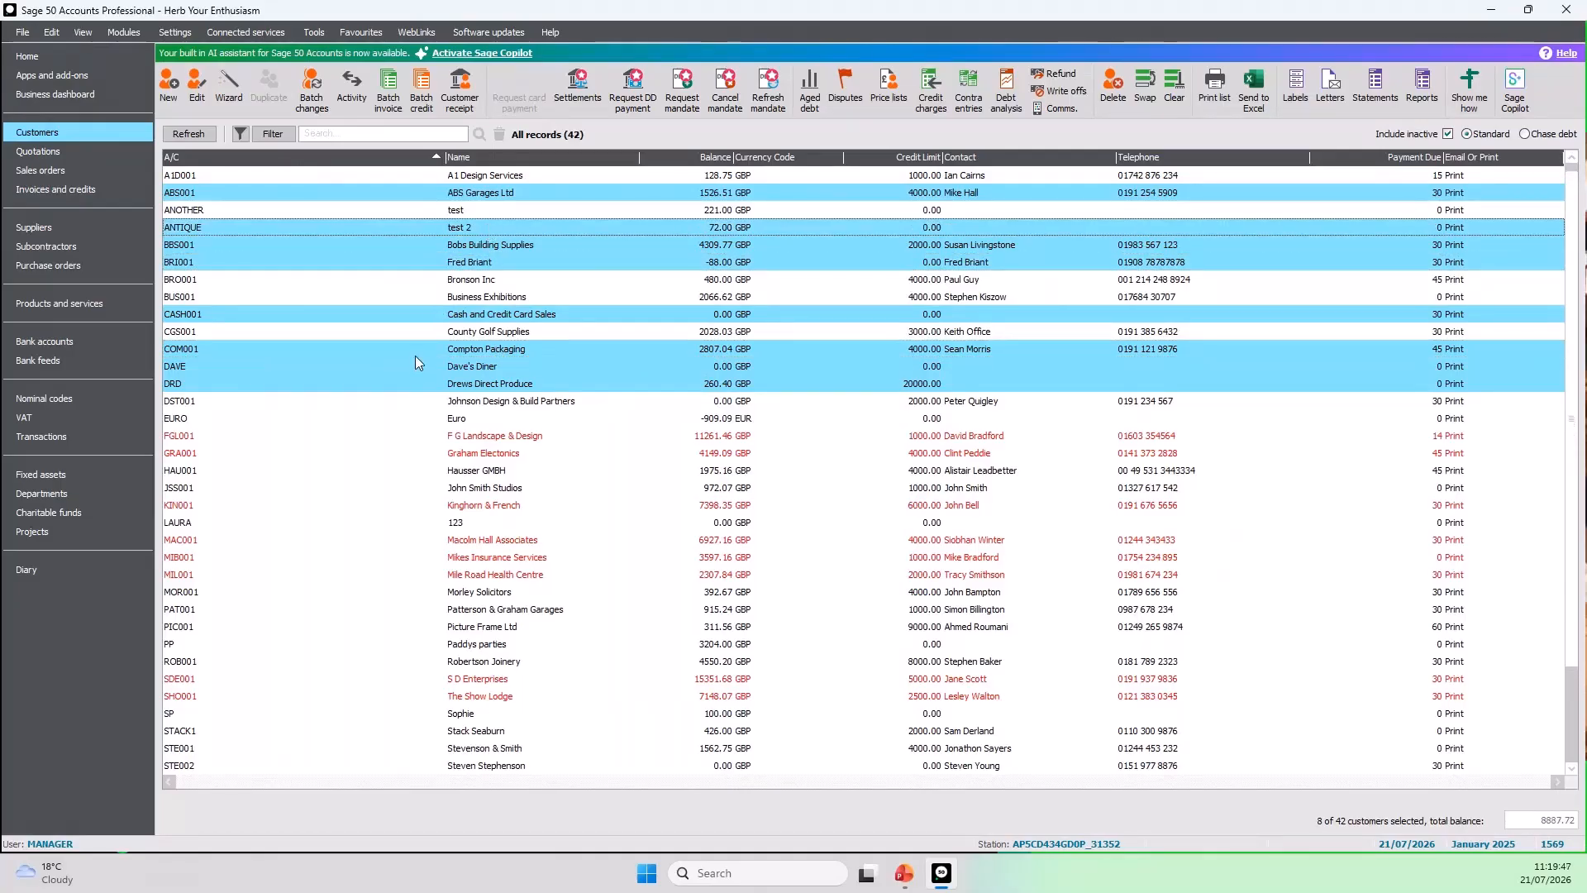
{"action": "left_click", "coordinate": [439, 297]}
{"action": "left_click", "coordinate": [441, 279]}
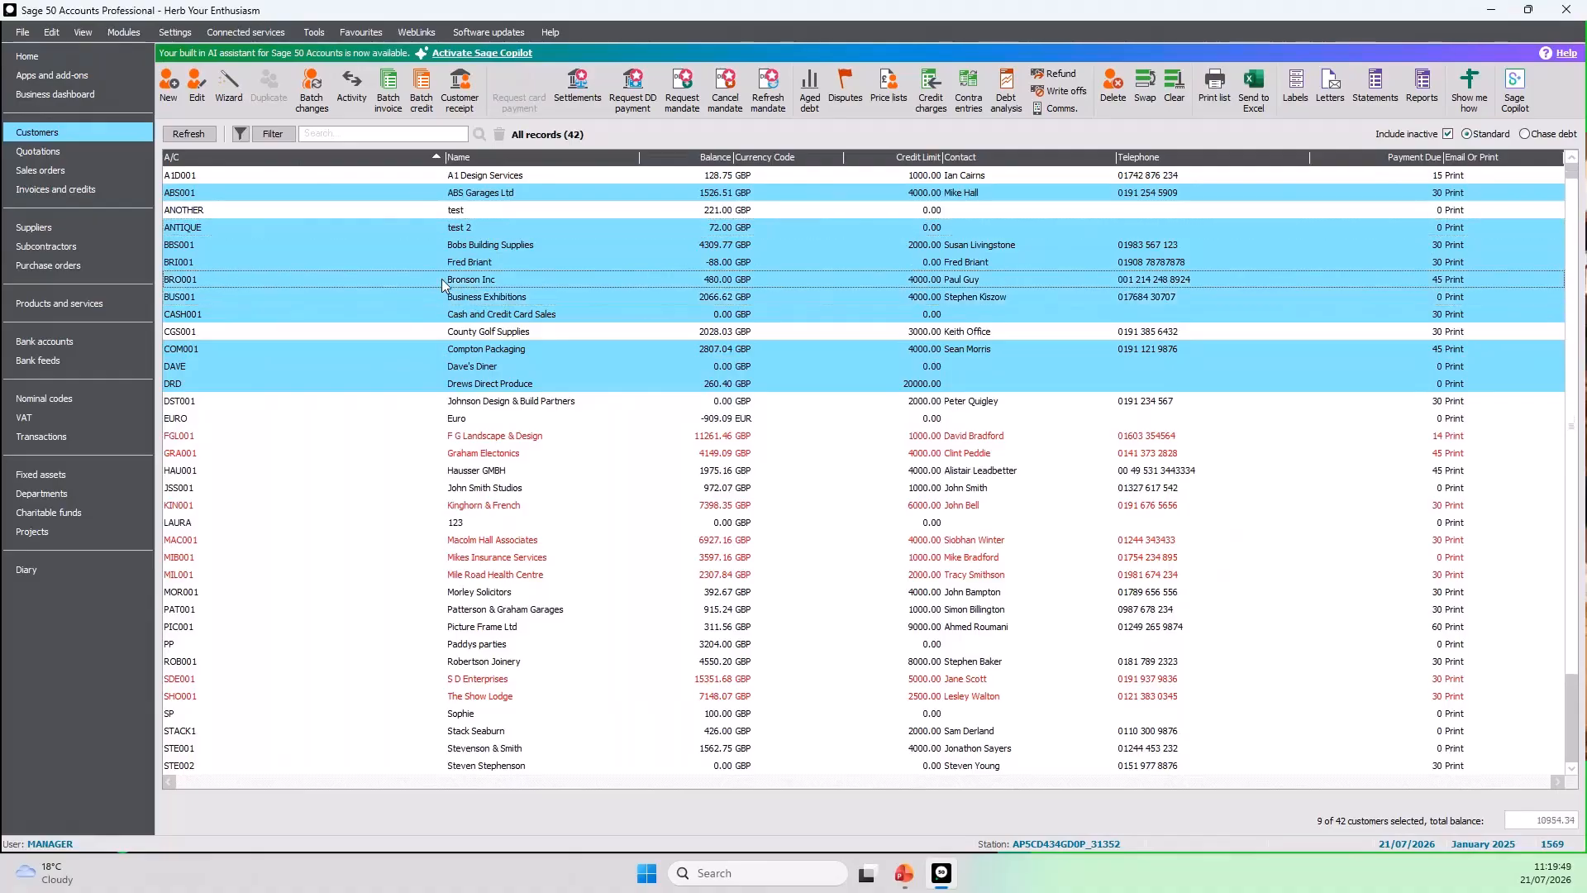
{"action": "left_click", "coordinate": [457, 331]}
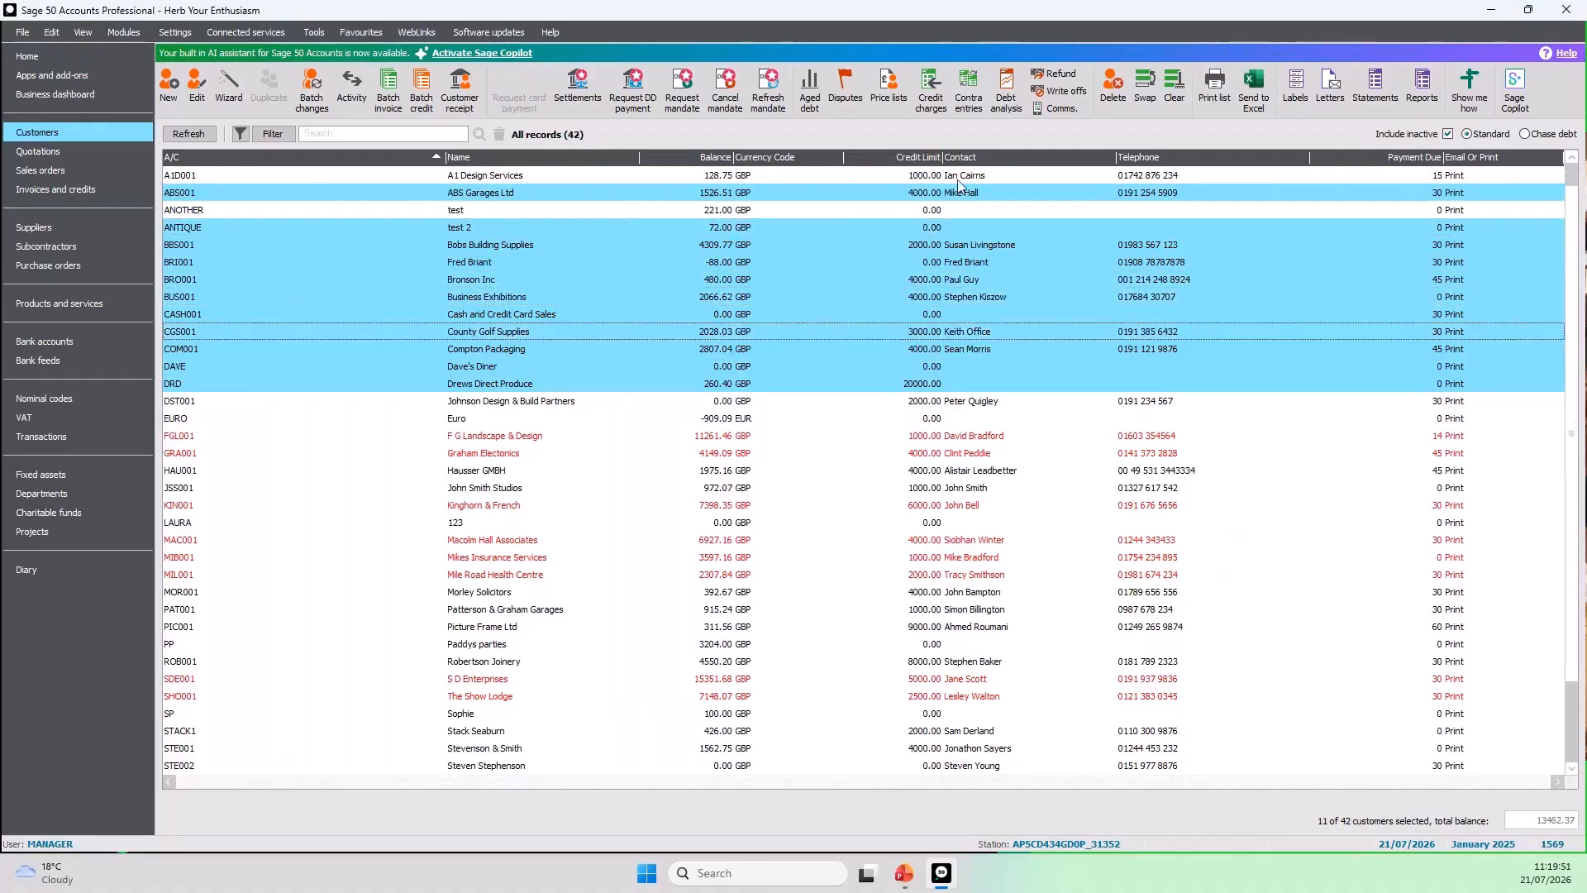
Clear the customer selection and set the list selection style to Windows selection style in the Environment options
{"action": "left_click", "coordinate": [1173, 98]}
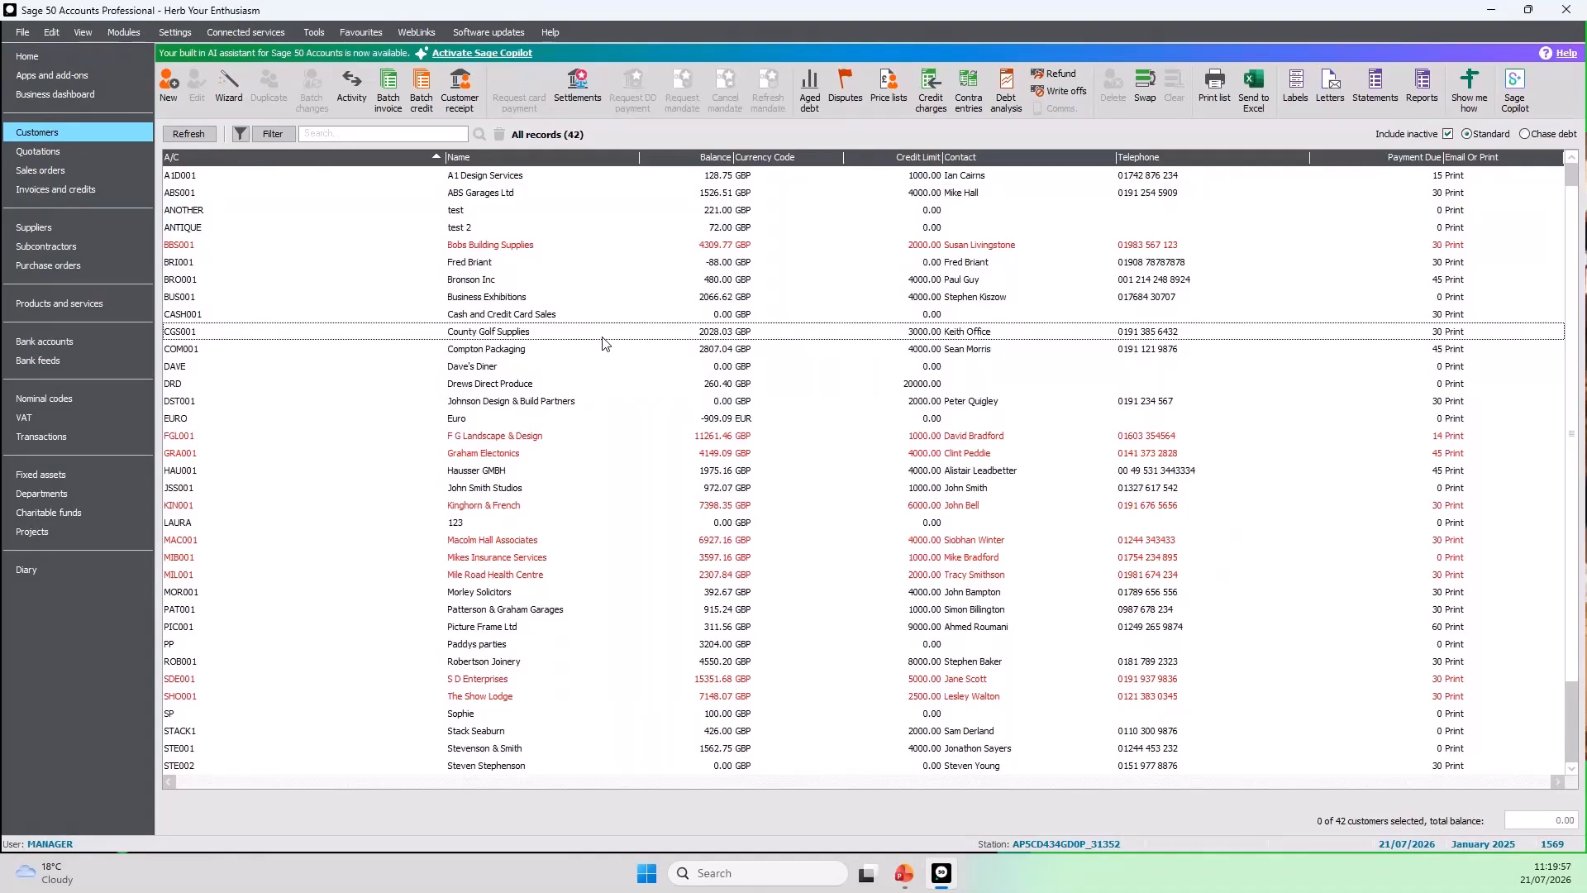
{"action": "left_click", "coordinate": [313, 32]}
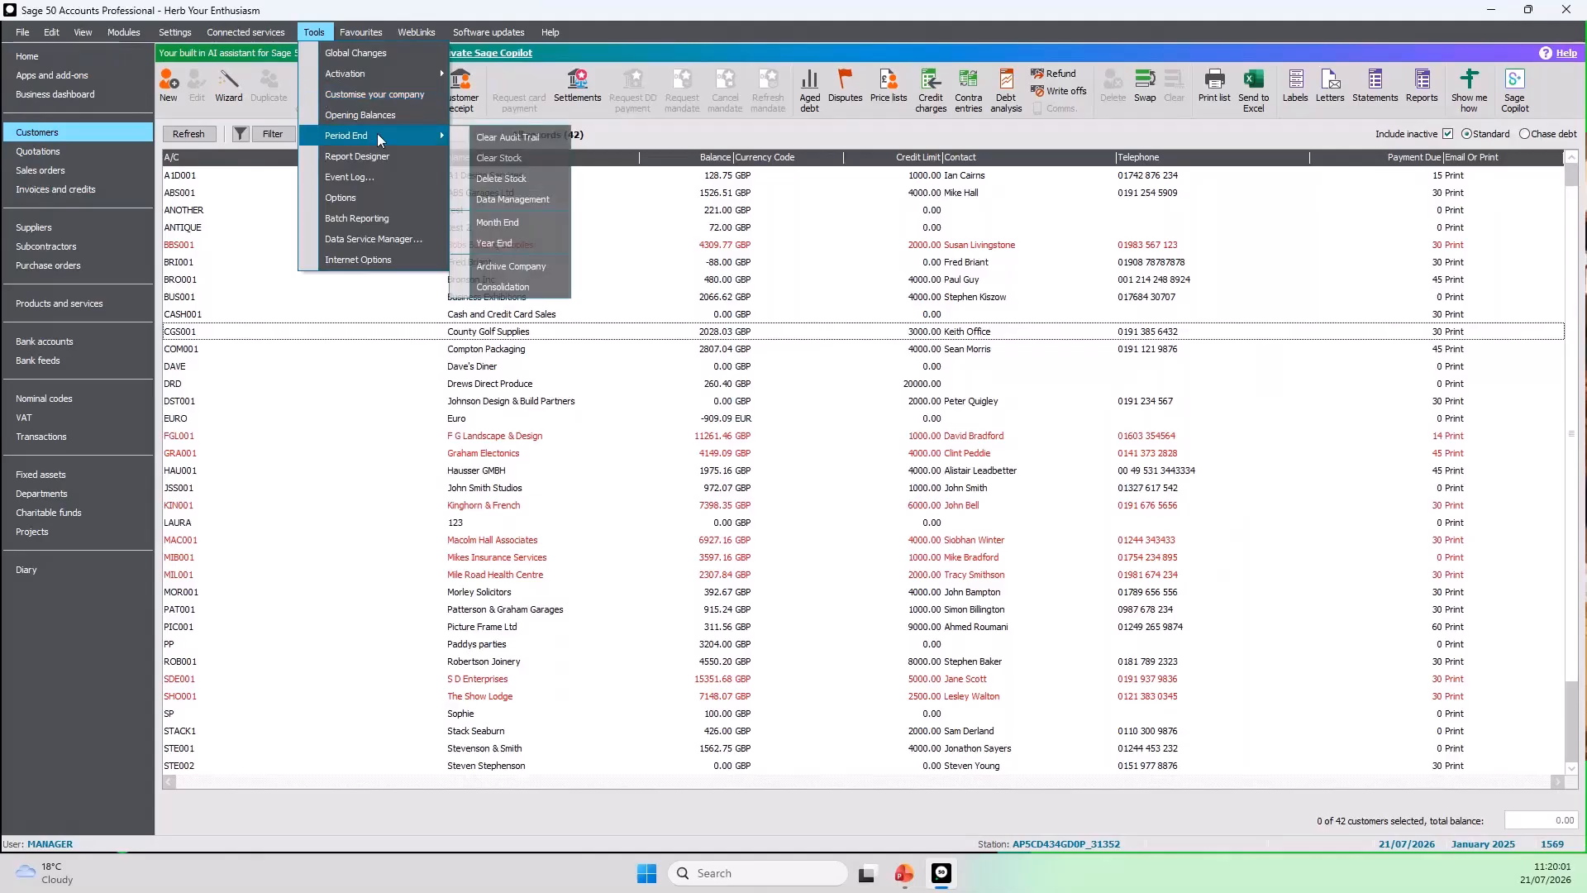
{"action": "left_click", "coordinate": [365, 196]}
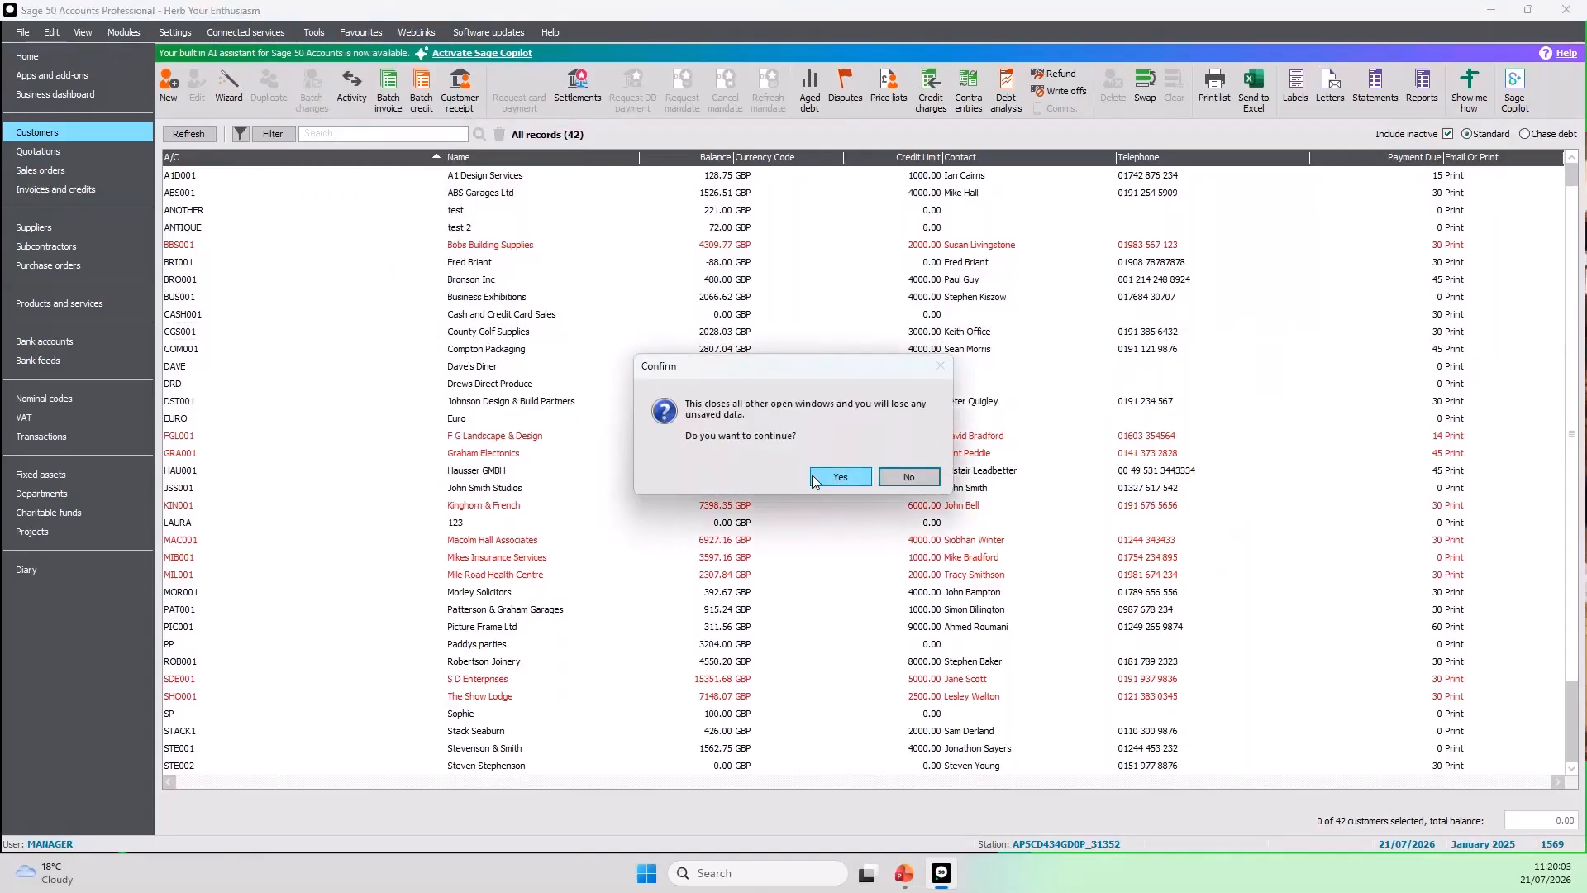
{"action": "left_click", "coordinate": [838, 476]}
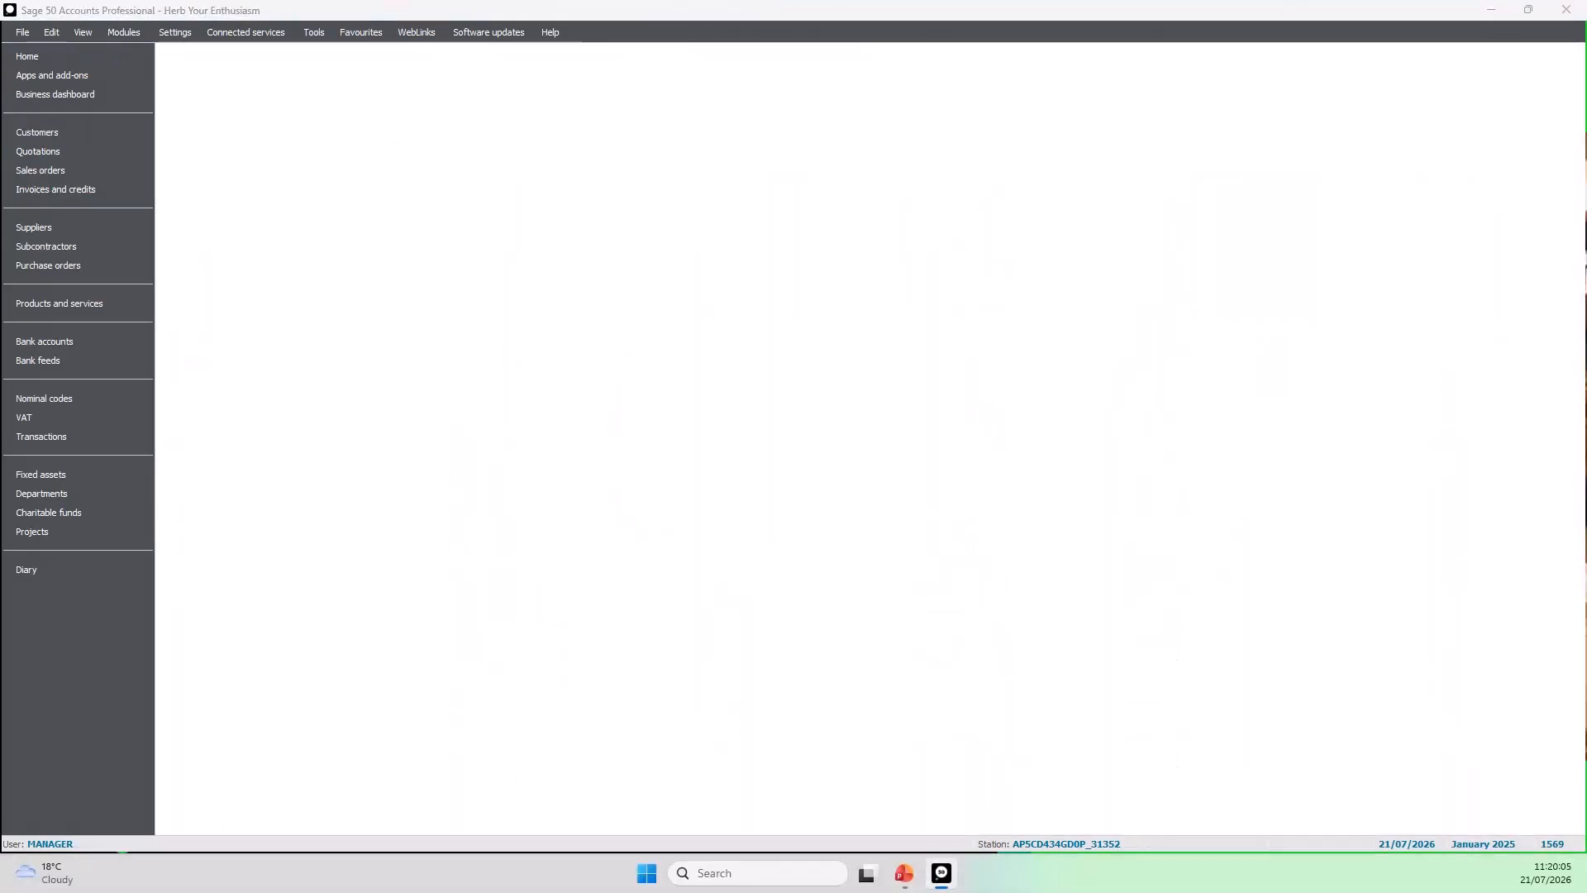
{"action": "left_click_drag", "start_coordinate": [532, 382], "coordinate": [837, 169]}
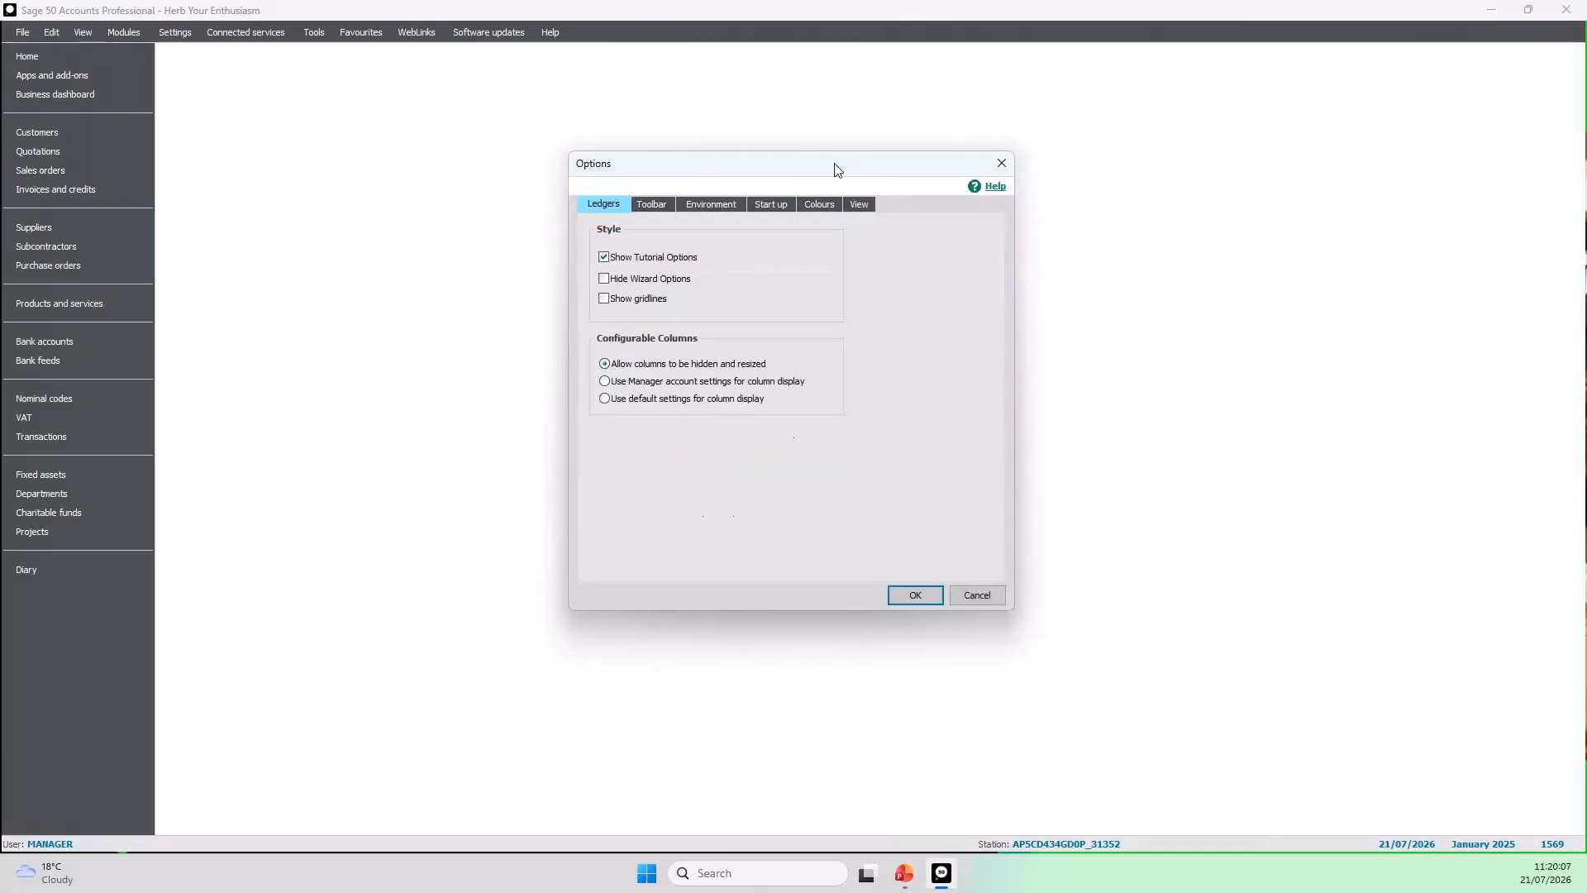
{"action": "left_click", "coordinate": [713, 204]}
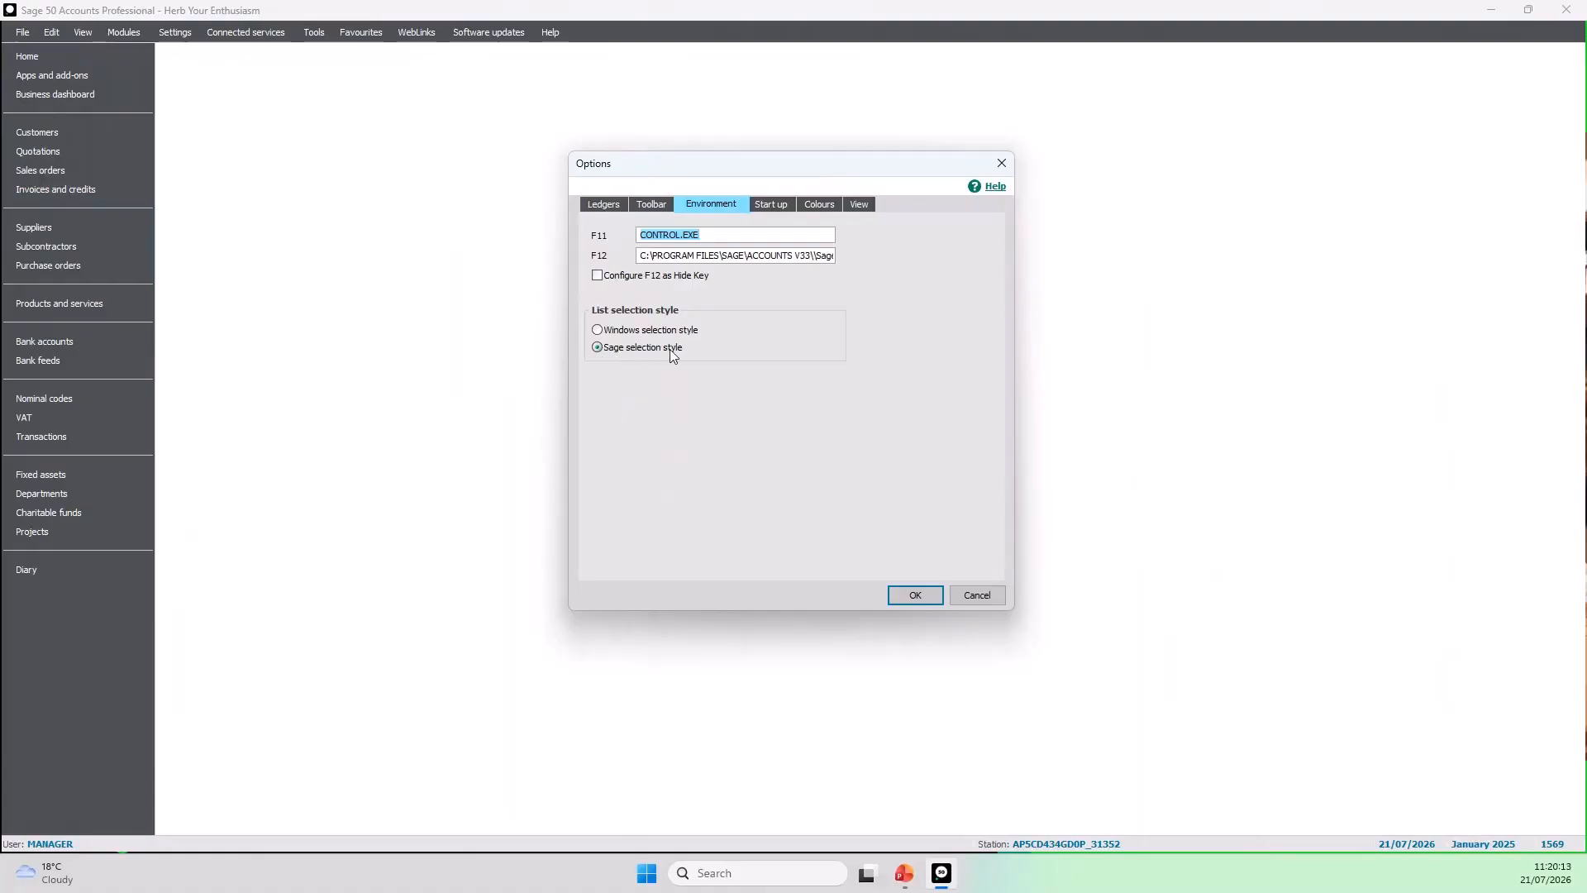
{"action": "left_click", "coordinate": [597, 331]}
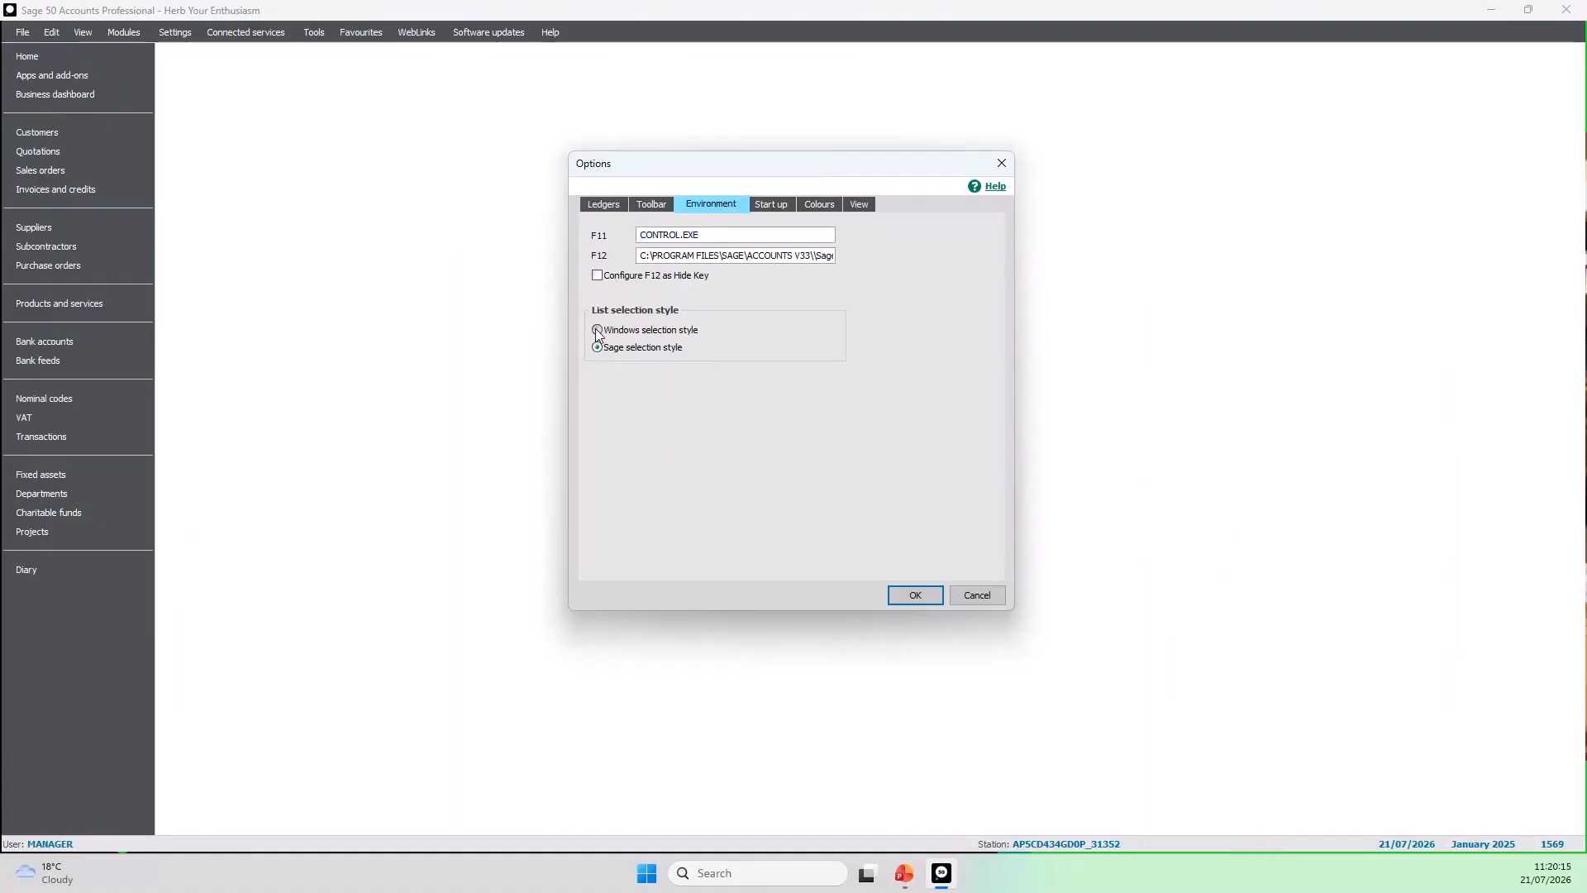
{"action": "left_click", "coordinate": [897, 596]}
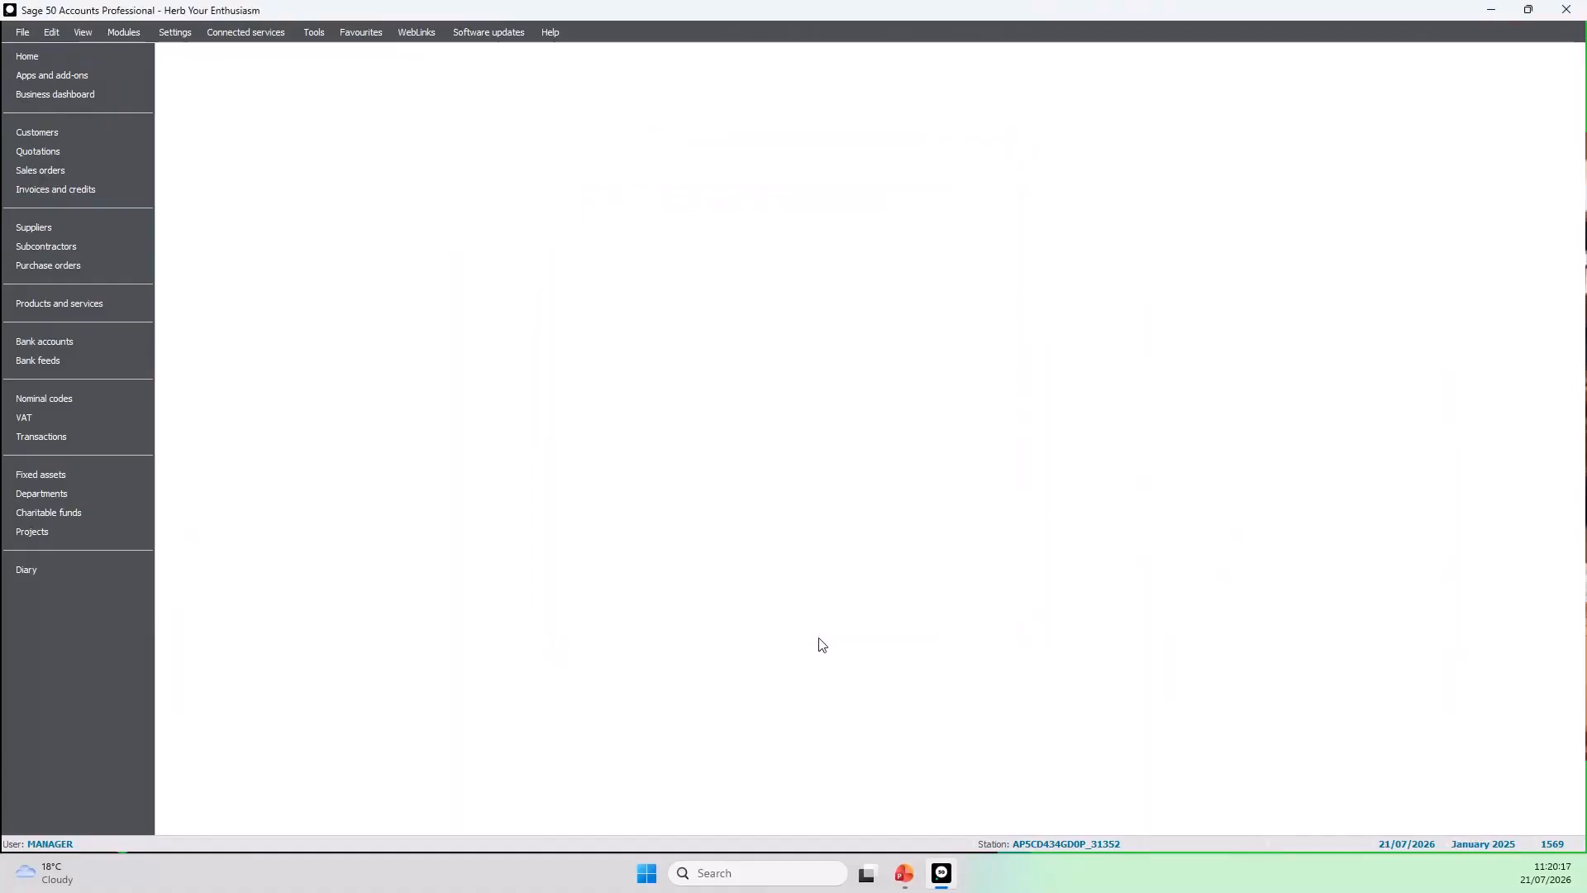
Open the Customers list and try single selection on several customers in turn, including County Golf Supplies, ABS Garages Ltd and test
{"action": "left_click", "coordinate": [73, 135]}
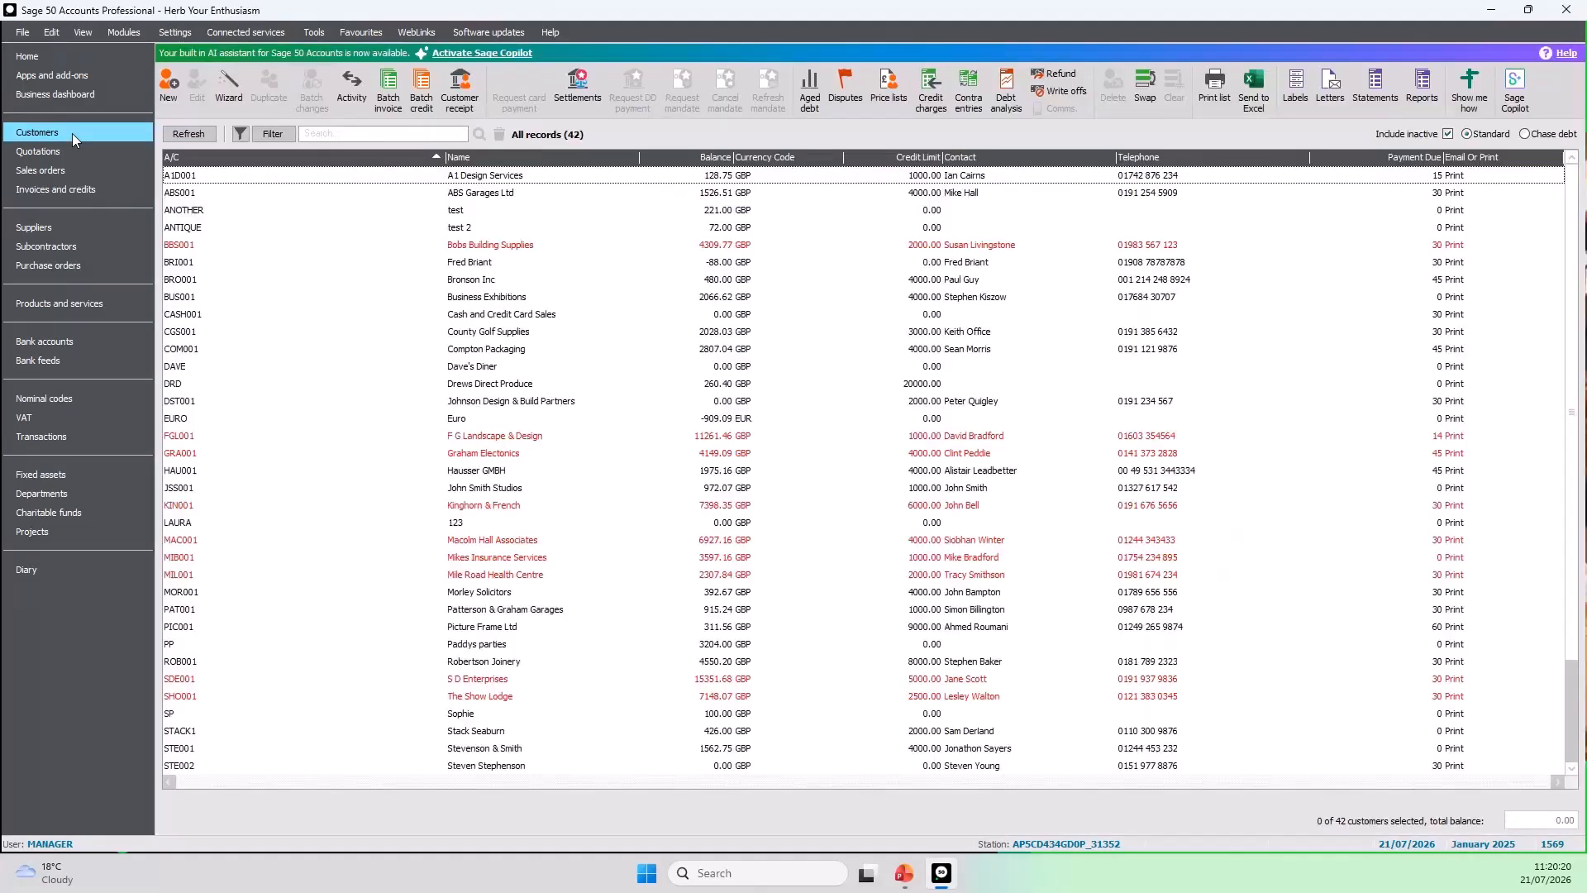
{"action": "left_click", "coordinate": [493, 181]}
{"action": "left_click", "coordinate": [499, 262]}
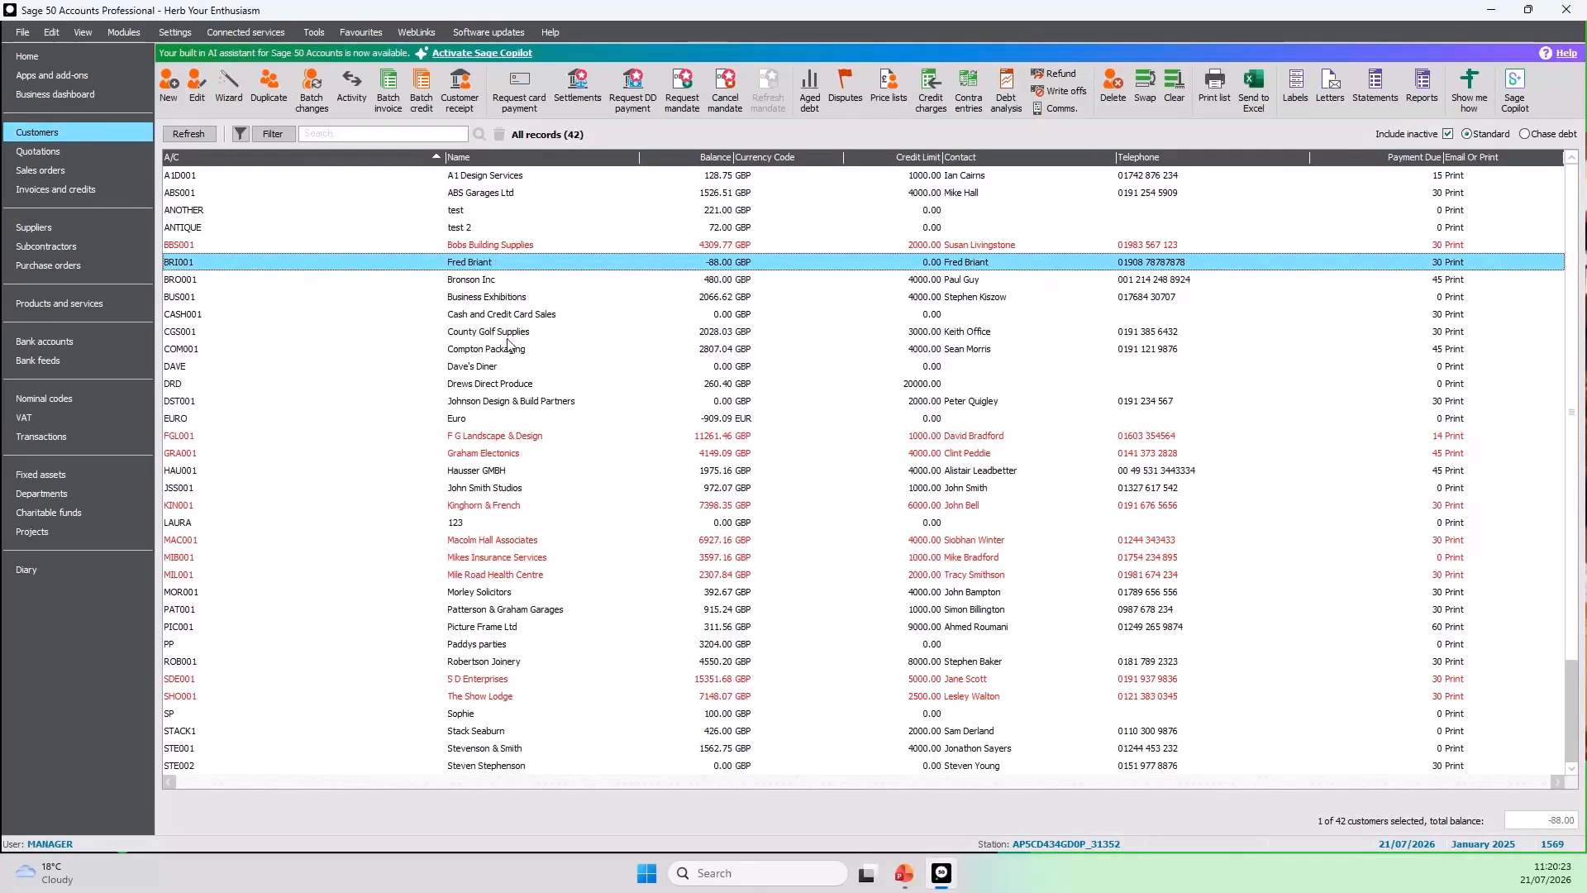
{"action": "left_click", "coordinate": [507, 333]}
{"action": "left_click", "coordinate": [500, 263]}
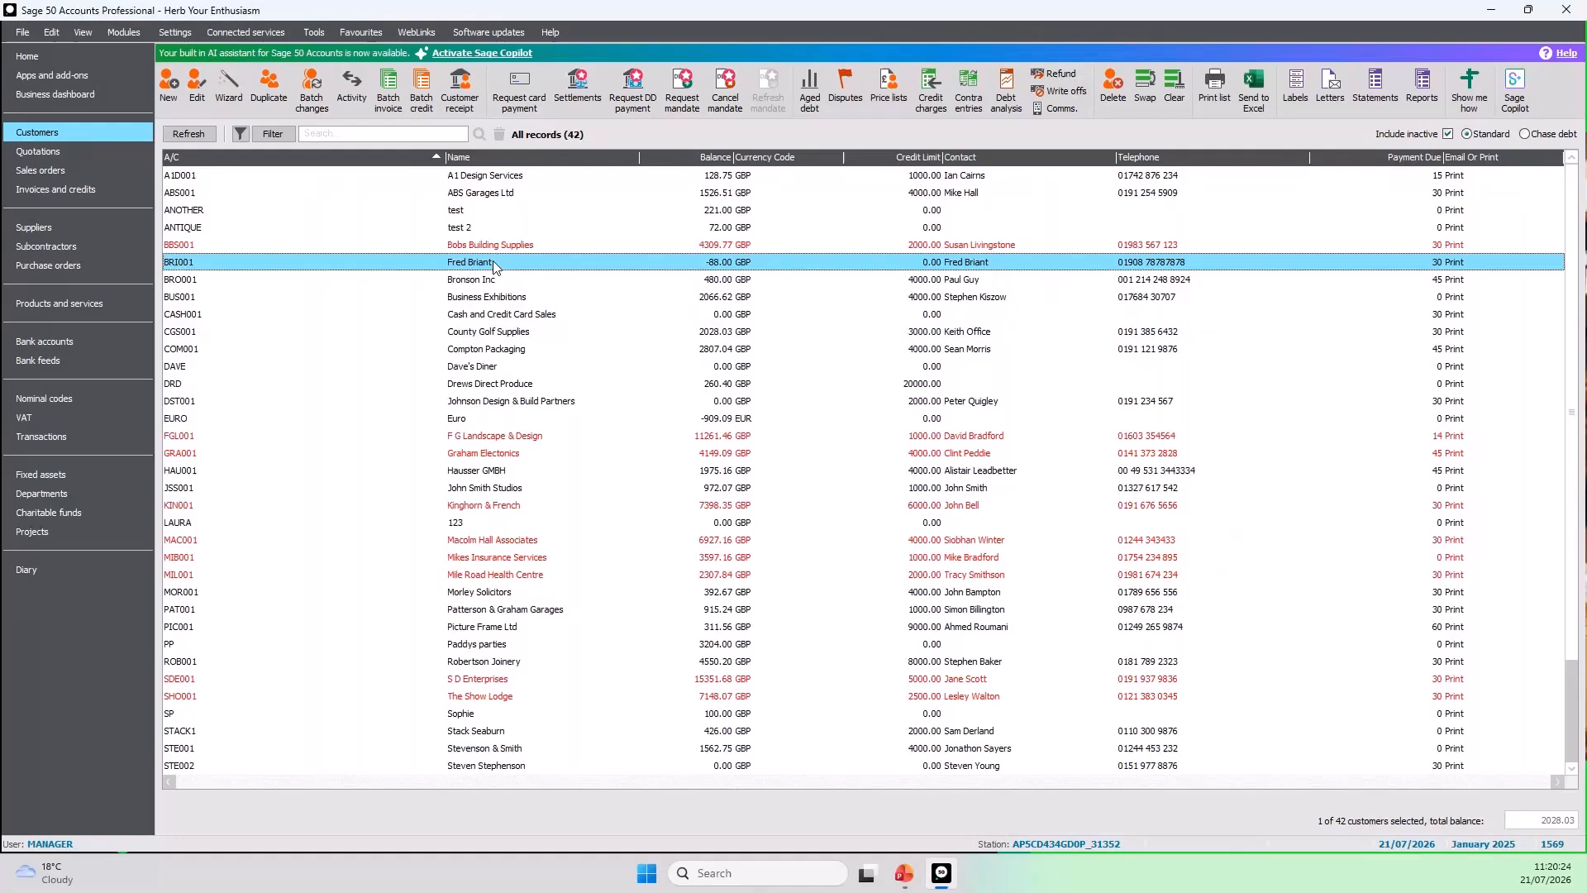
{"action": "left_click", "coordinate": [494, 196]}
{"action": "left_click", "coordinate": [486, 213]}
Select together the customers from A1 Design Services through the one below Bobs Building Supplies, plus Business Exhibitions and County Golf Supplies
{"action": "left_click", "coordinate": [499, 334]}
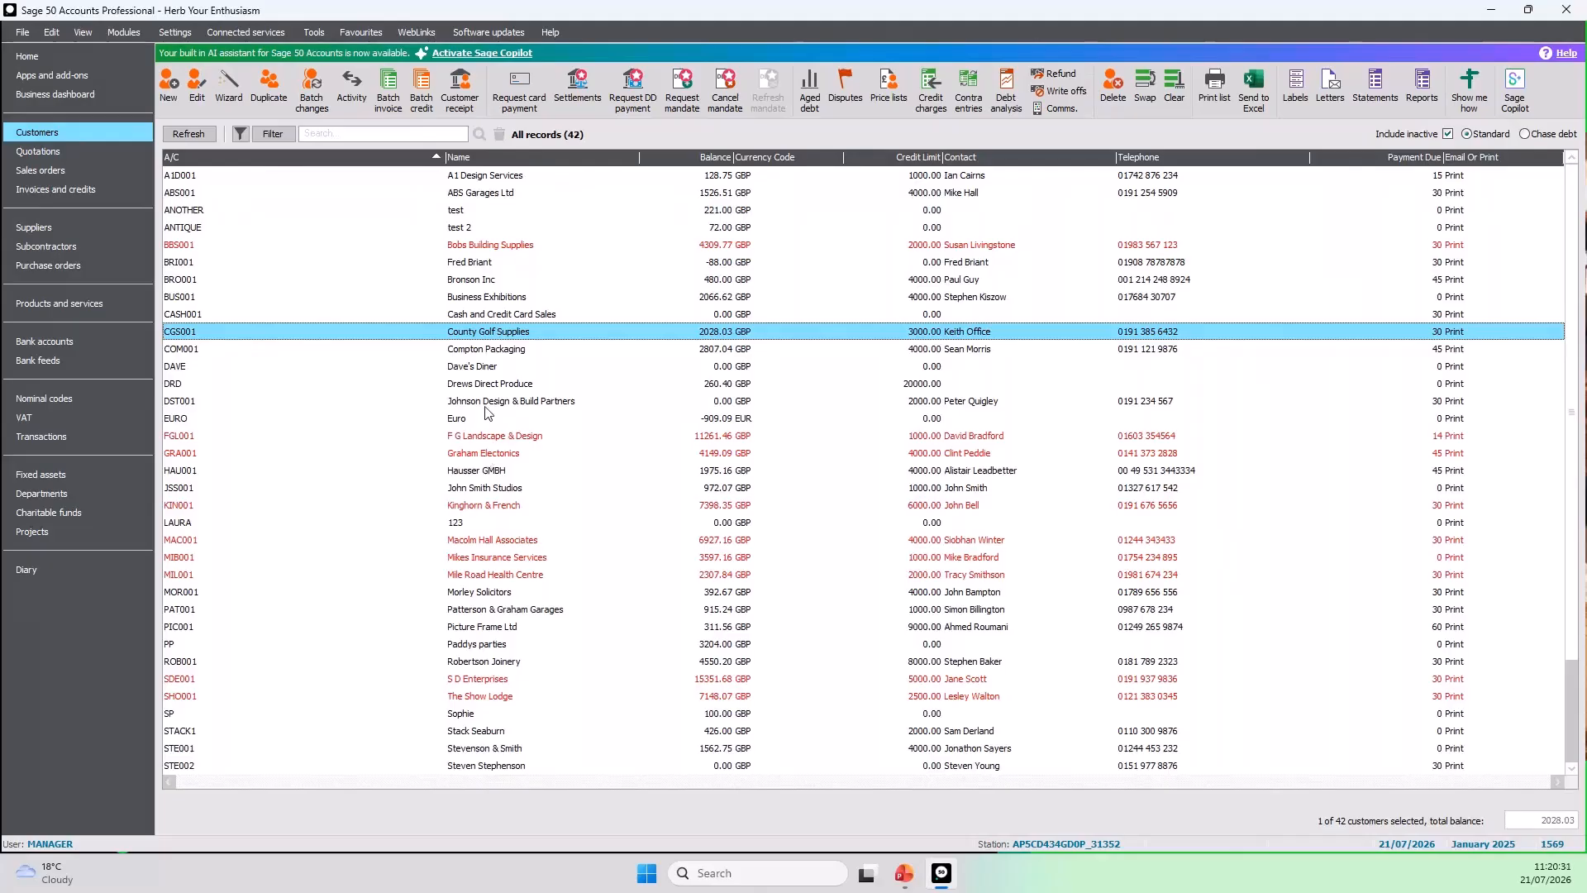
{"action": "left_click", "coordinate": [483, 298], "text": "ctrl"}
{"action": "left_click", "coordinate": [484, 246], "text": "ctrl"}
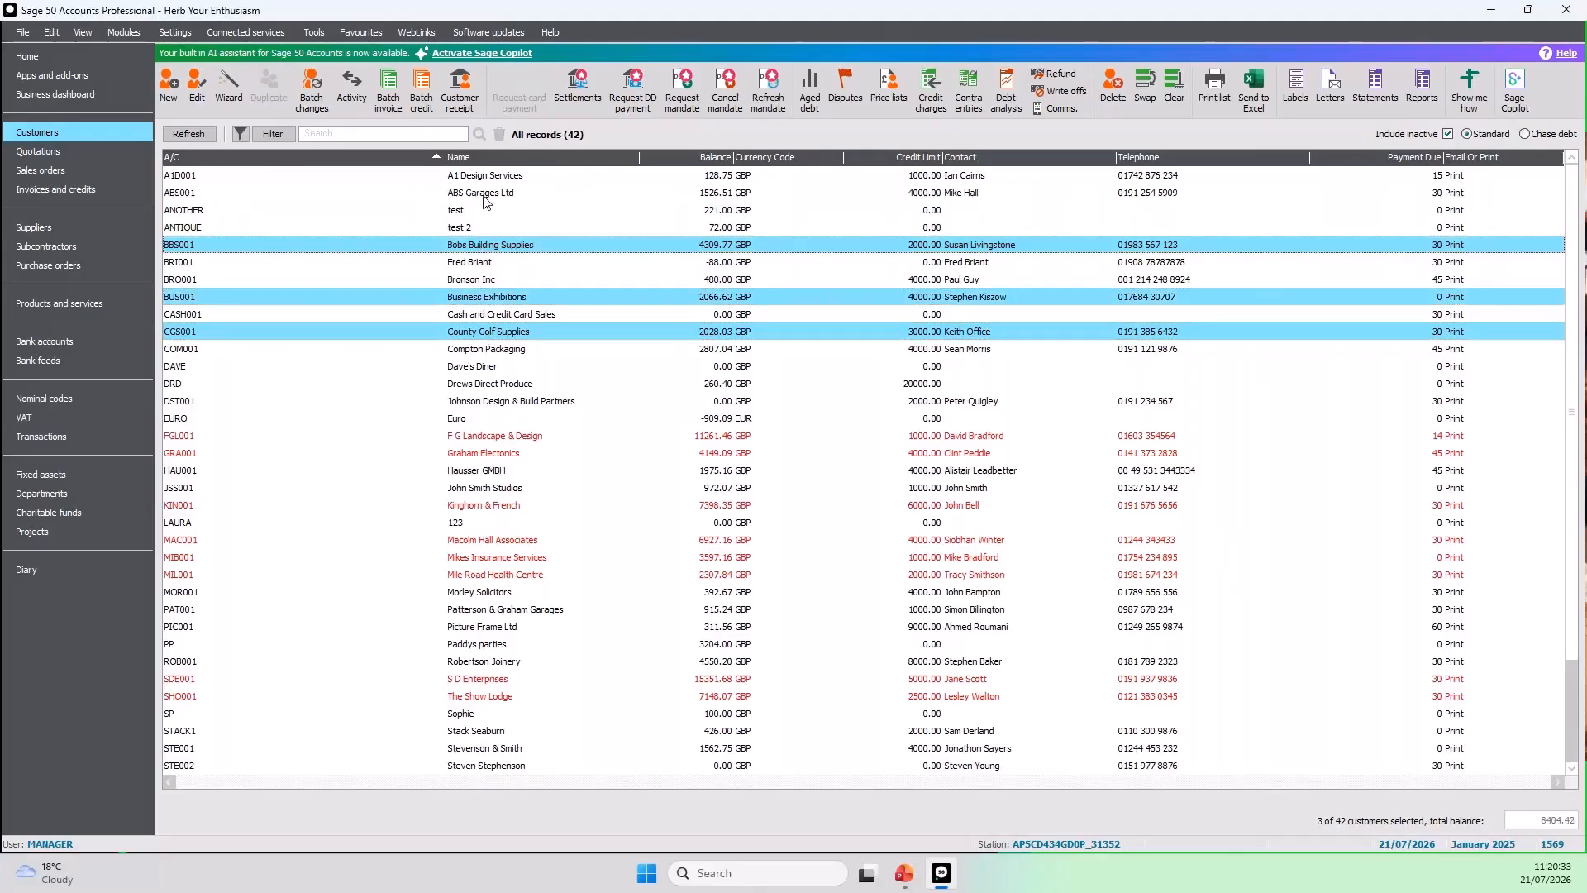
{"action": "left_click", "coordinate": [486, 192], "text": "ctrl"}
{"action": "left_click", "coordinate": [493, 176], "text": "ctrl"}
{"action": "left_click", "coordinate": [489, 211], "text": "ctrl"}
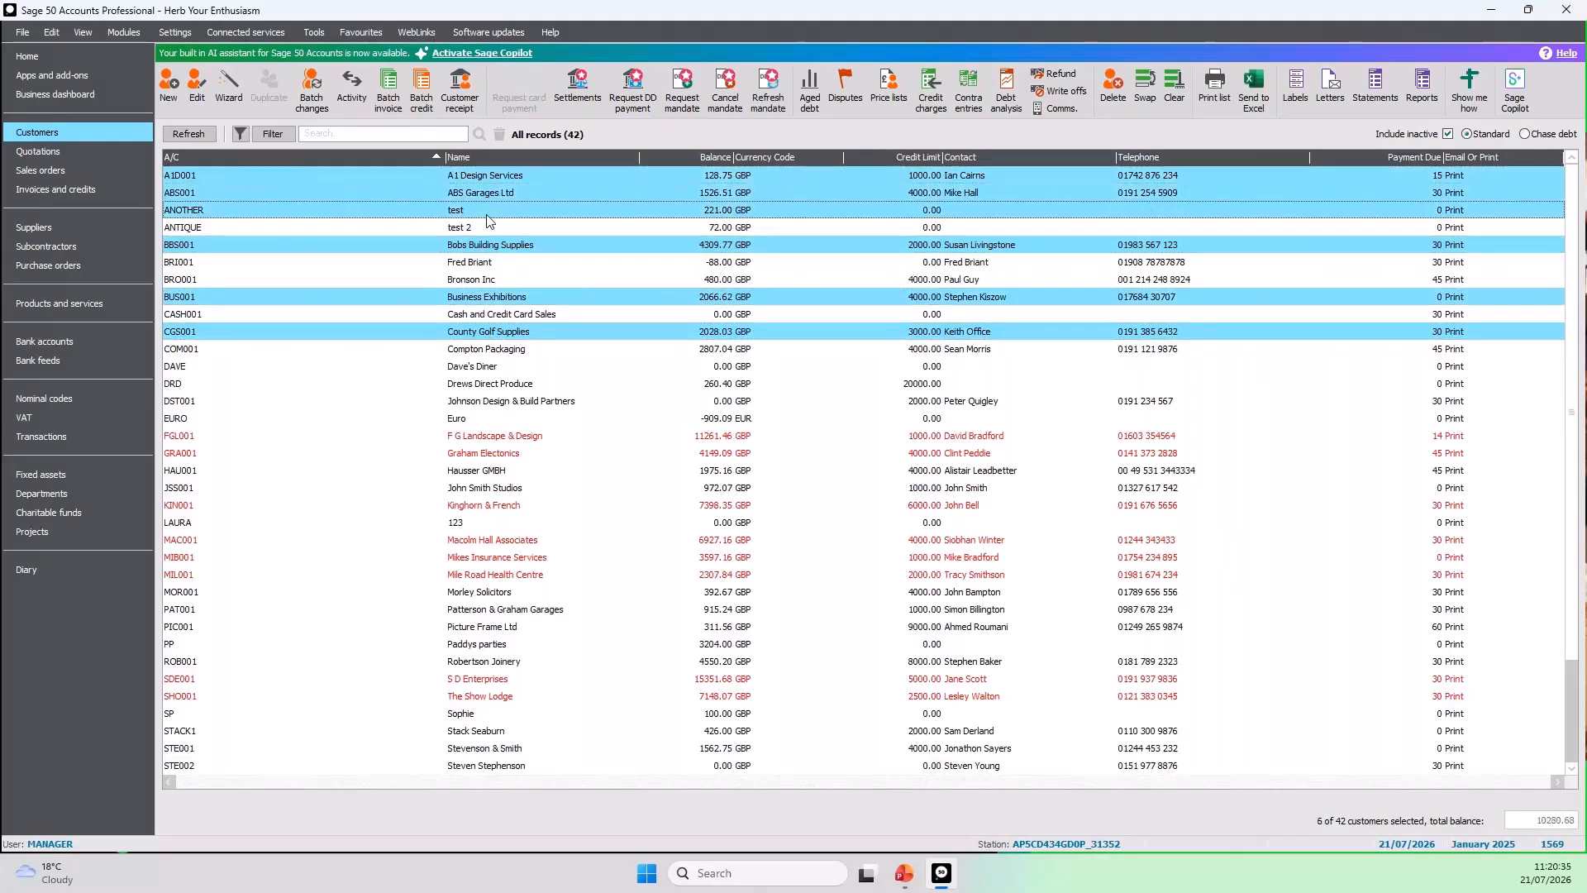
{"action": "left_click", "coordinate": [485, 231], "text": "ctrl"}
{"action": "left_click", "coordinate": [489, 264], "text": "ctrl"}
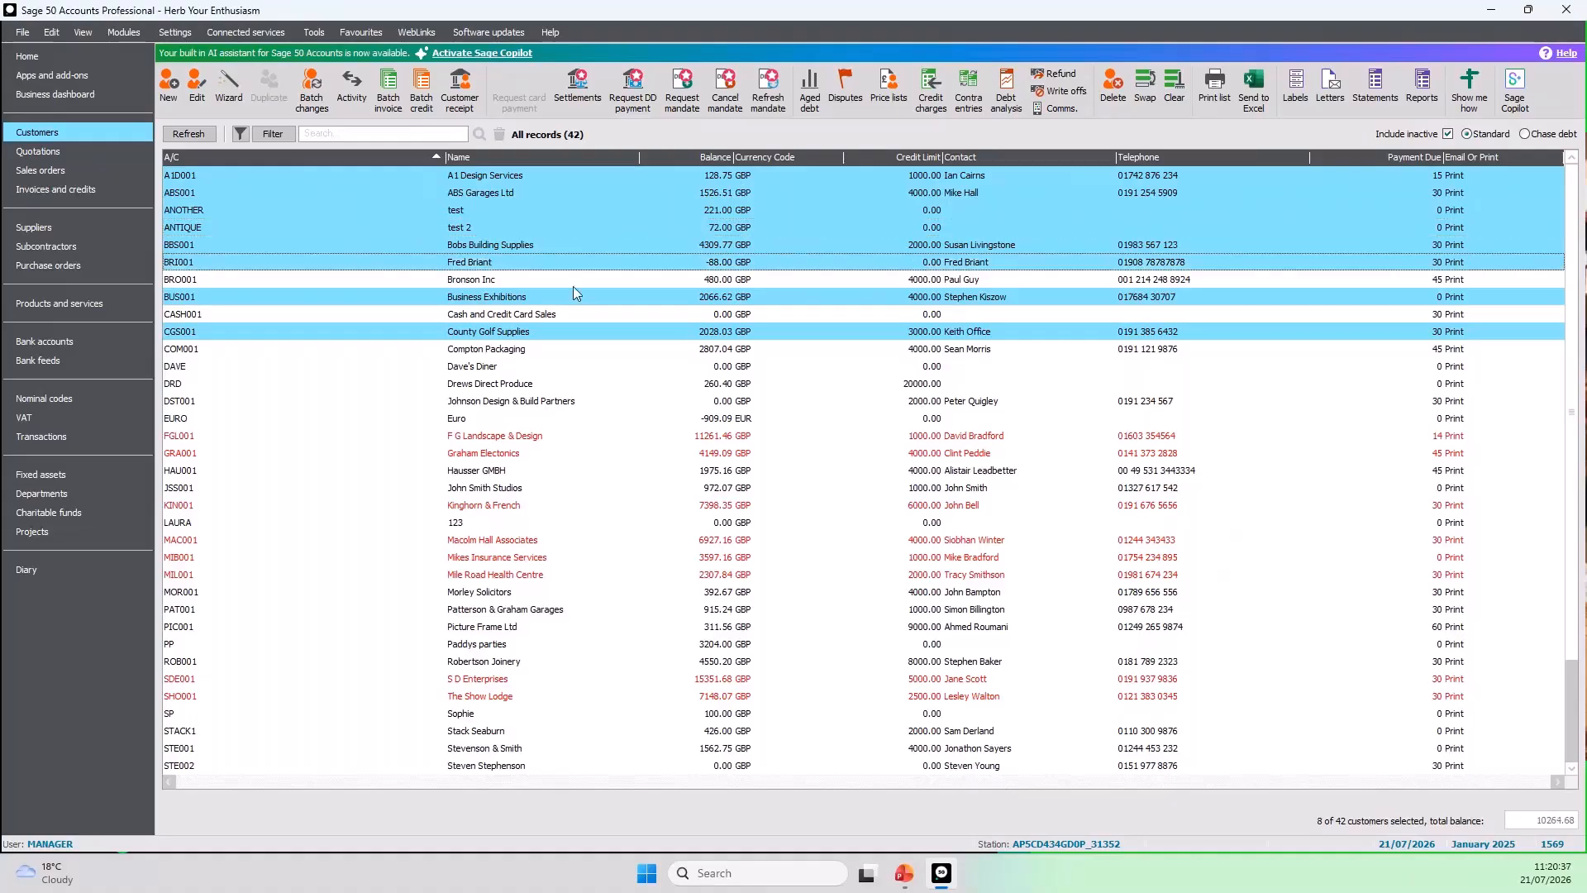
Clear the selection and select the whole range of customers from Dave's Diner up to A1 Design Services
{"action": "left_click", "coordinate": [1172, 92]}
{"action": "left_click", "coordinate": [529, 365]}
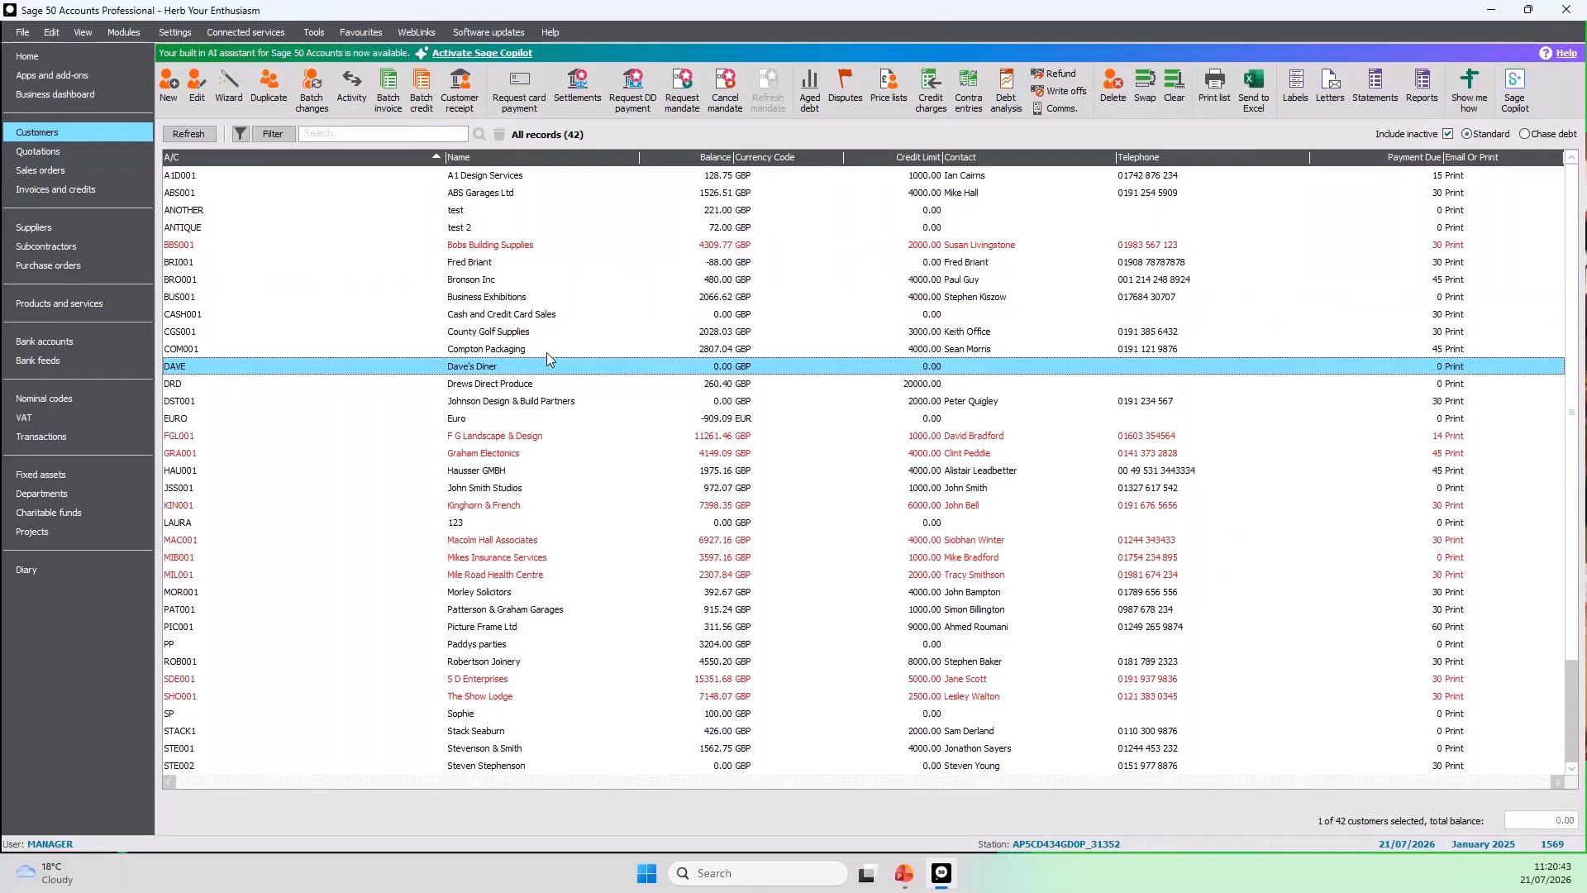
{"action": "left_click", "coordinate": [516, 175], "text": "shift"}
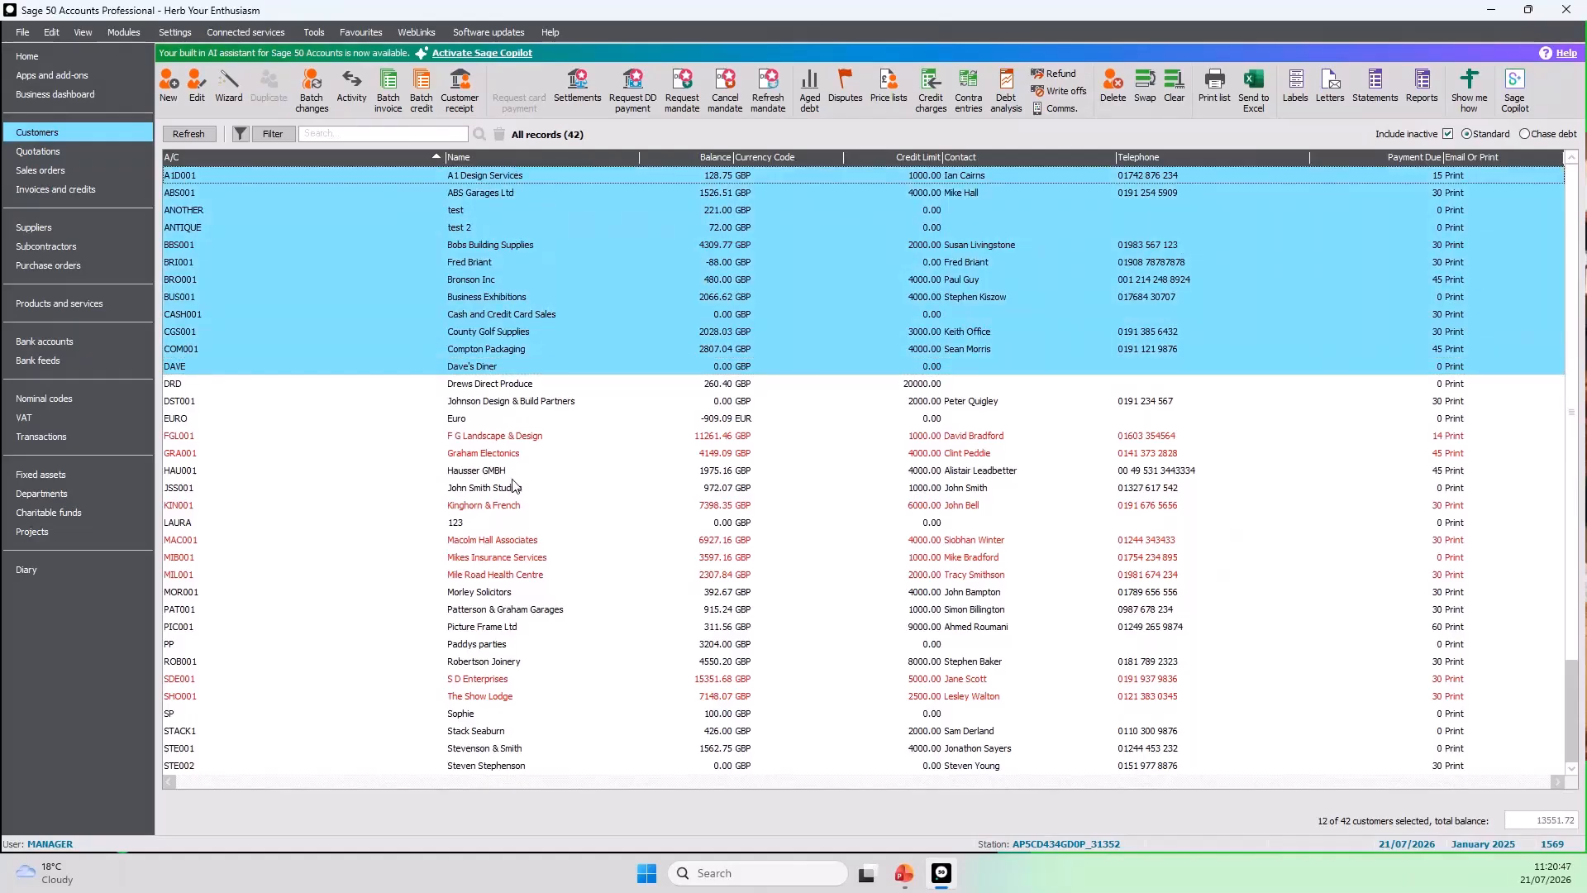
Replace the selection with F G Landscape & Design, Johnson Design & Build Partners, Compton Packaging and Cash and Credit Card Sales
{"action": "left_click", "coordinate": [512, 384]}
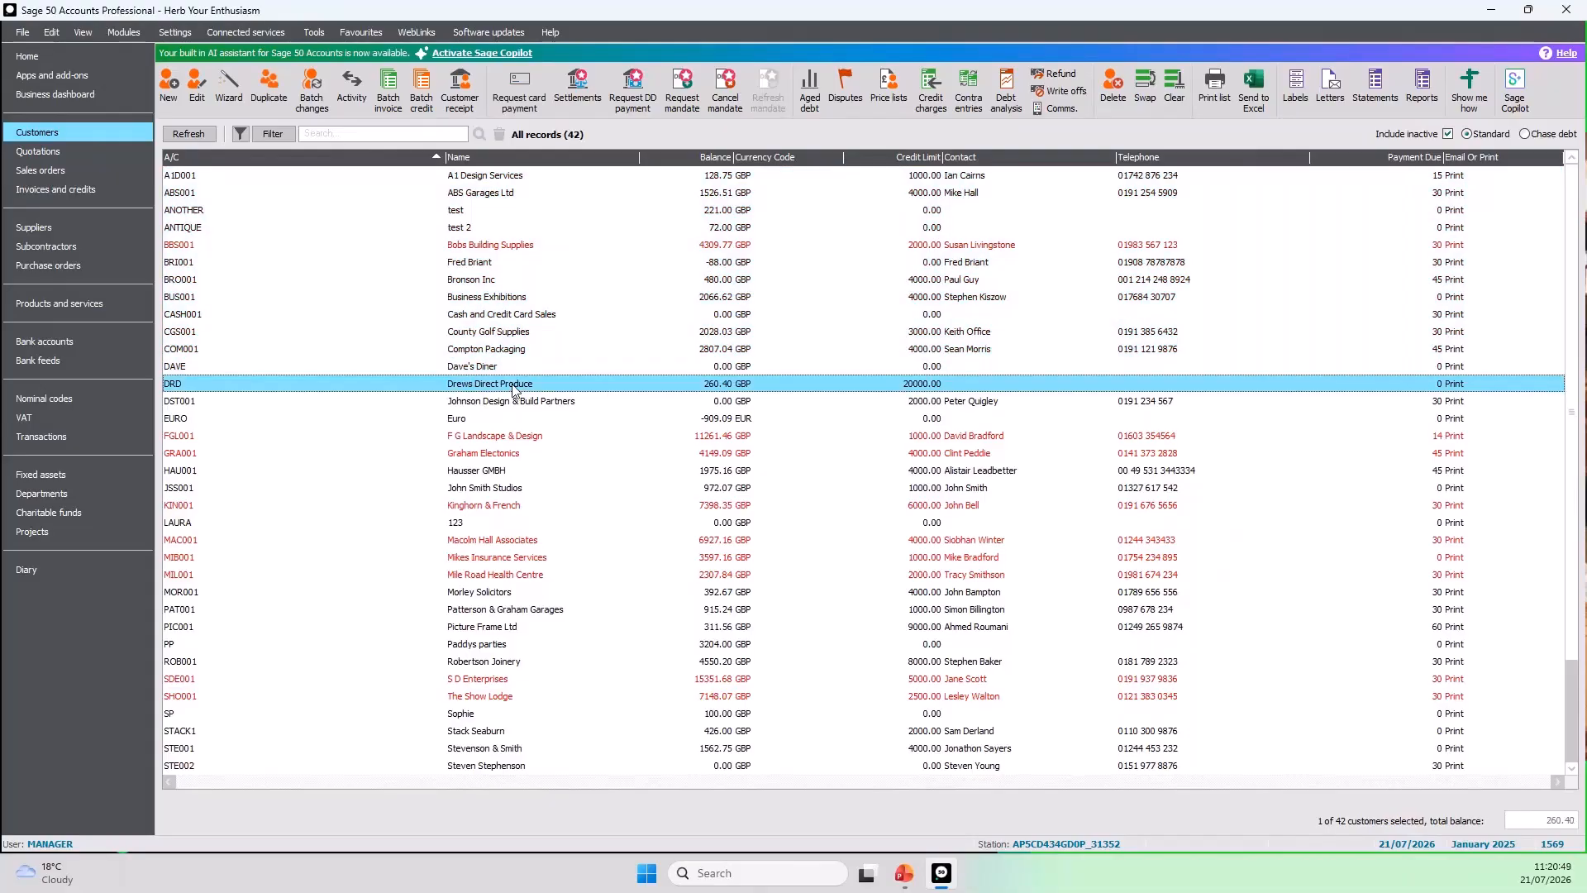
{"action": "left_click", "coordinate": [512, 436]}
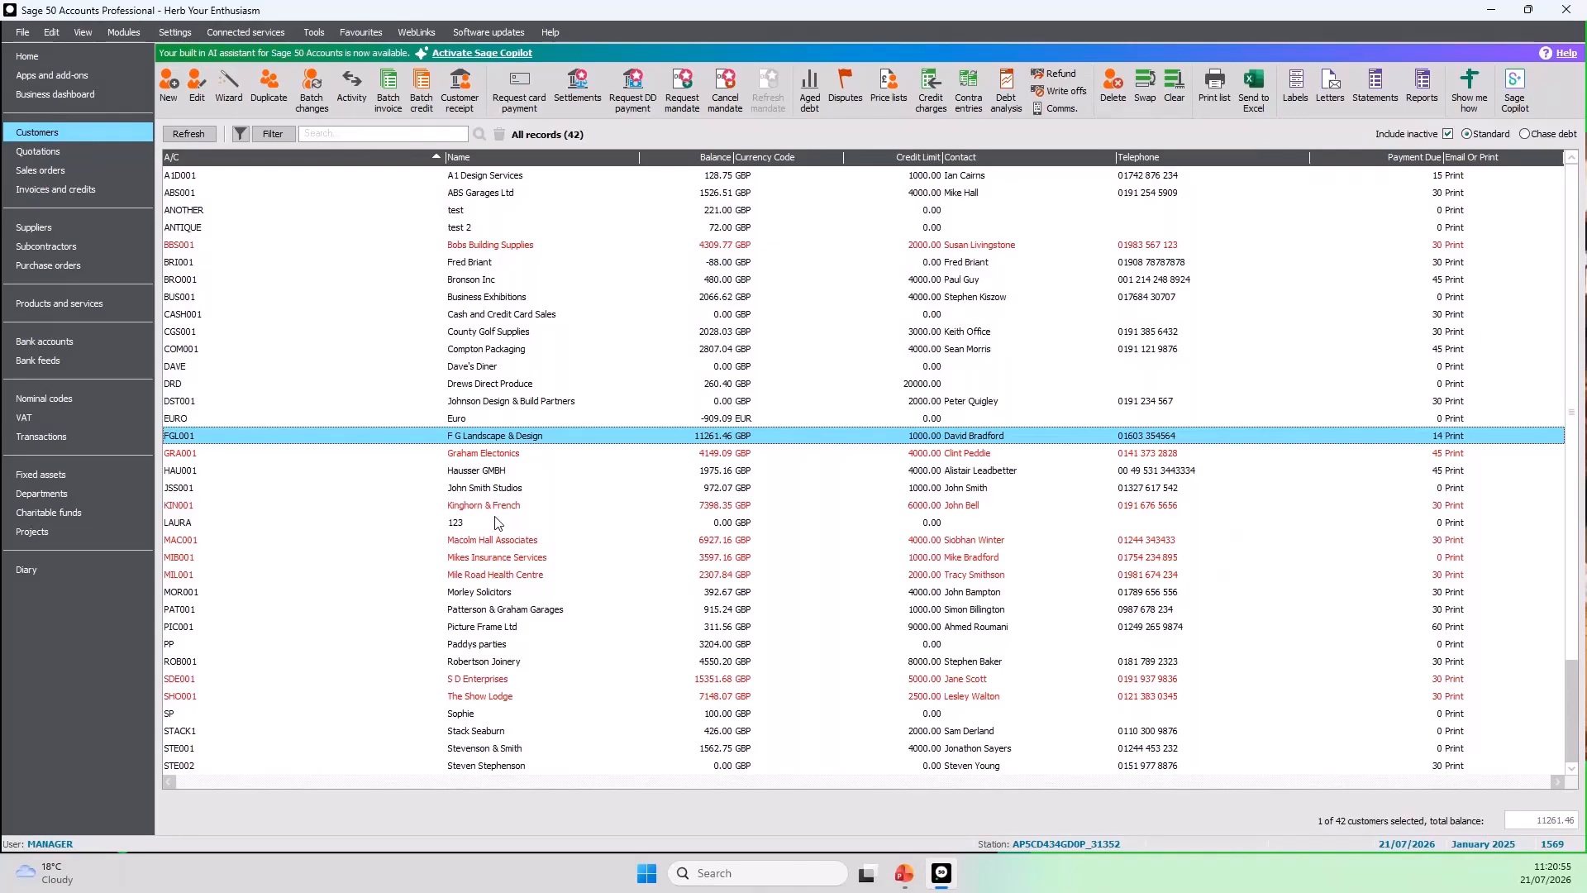
{"action": "left_click", "coordinate": [512, 401], "text": "ctrl"}
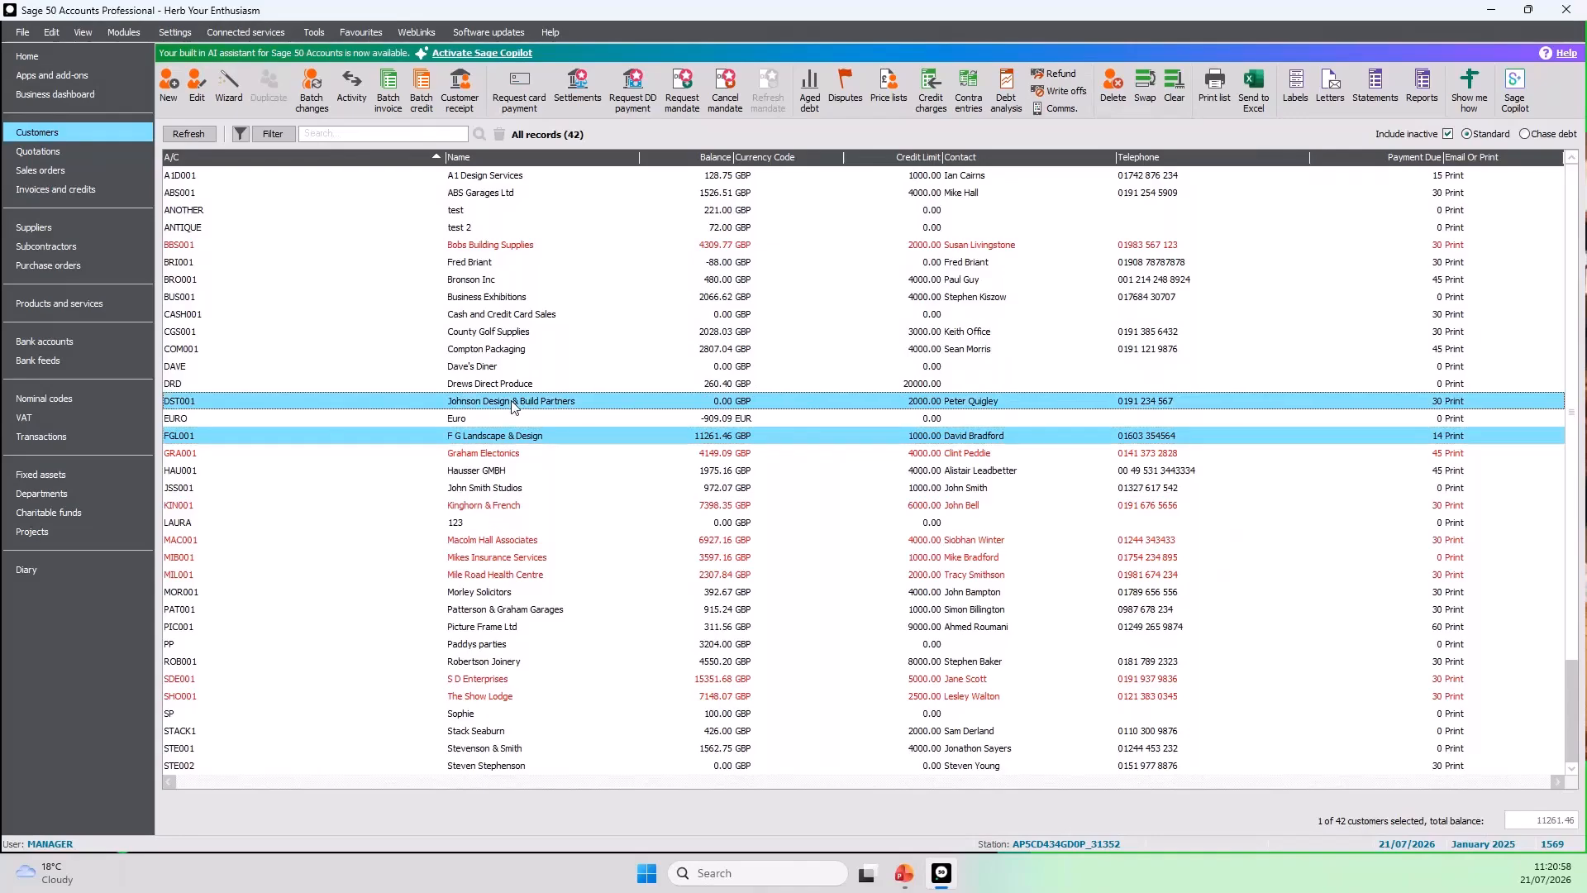
{"action": "left_click", "coordinate": [500, 349], "text": "ctrl"}
{"action": "left_click", "coordinate": [512, 315], "text": "ctrl"}
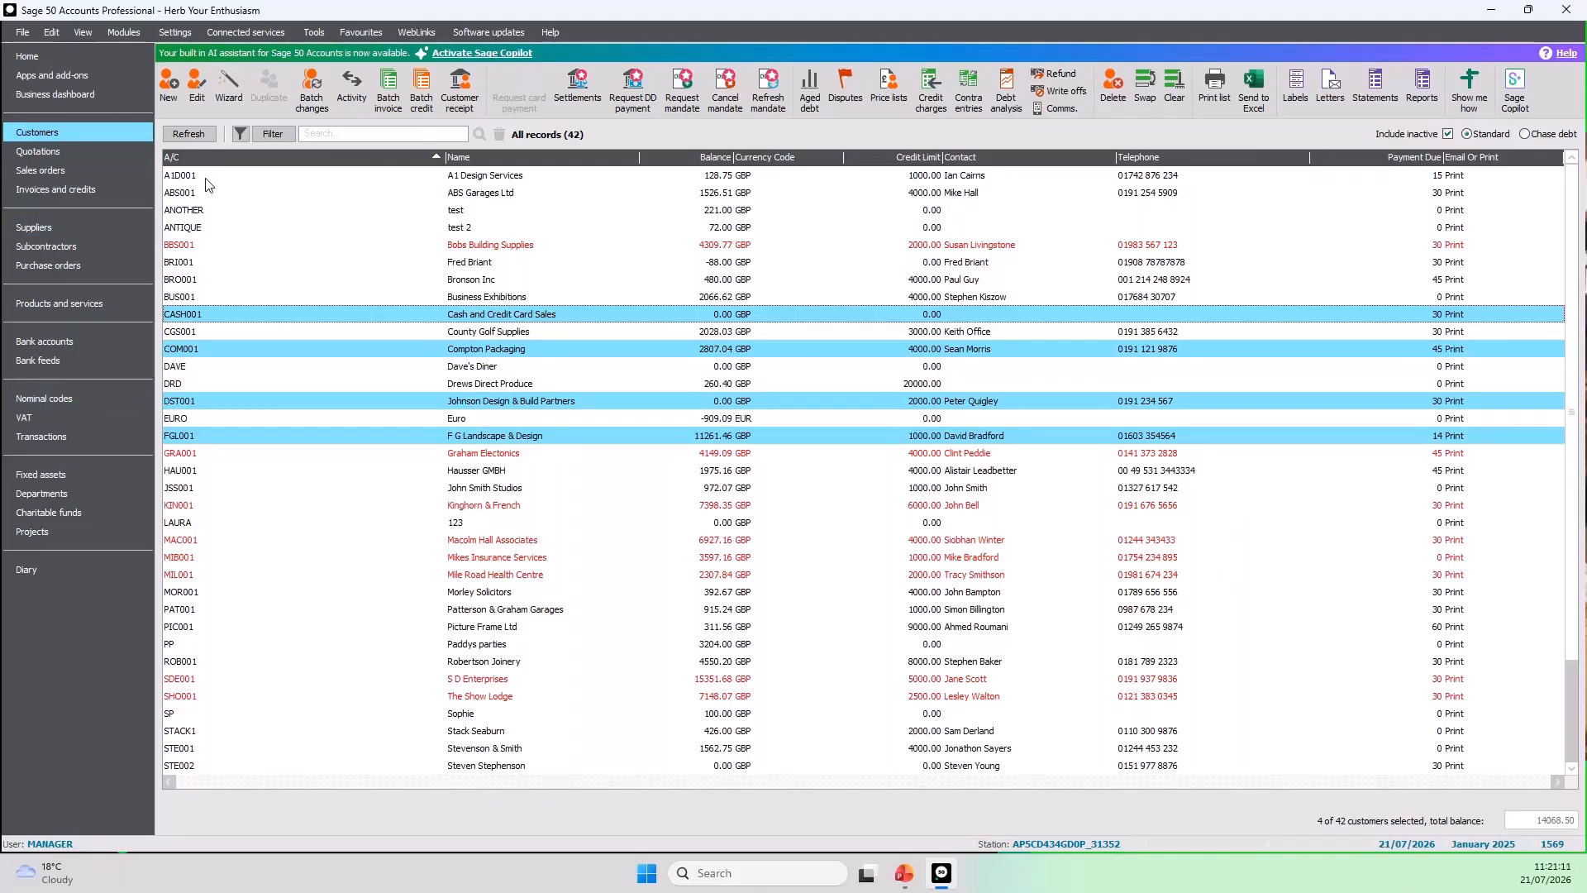
View the activity of A1 Design Services alone and compare the deleted receipts with the payment on account
{"action": "left_click", "coordinate": [1172, 91]}
{"action": "left_click", "coordinate": [470, 177]}
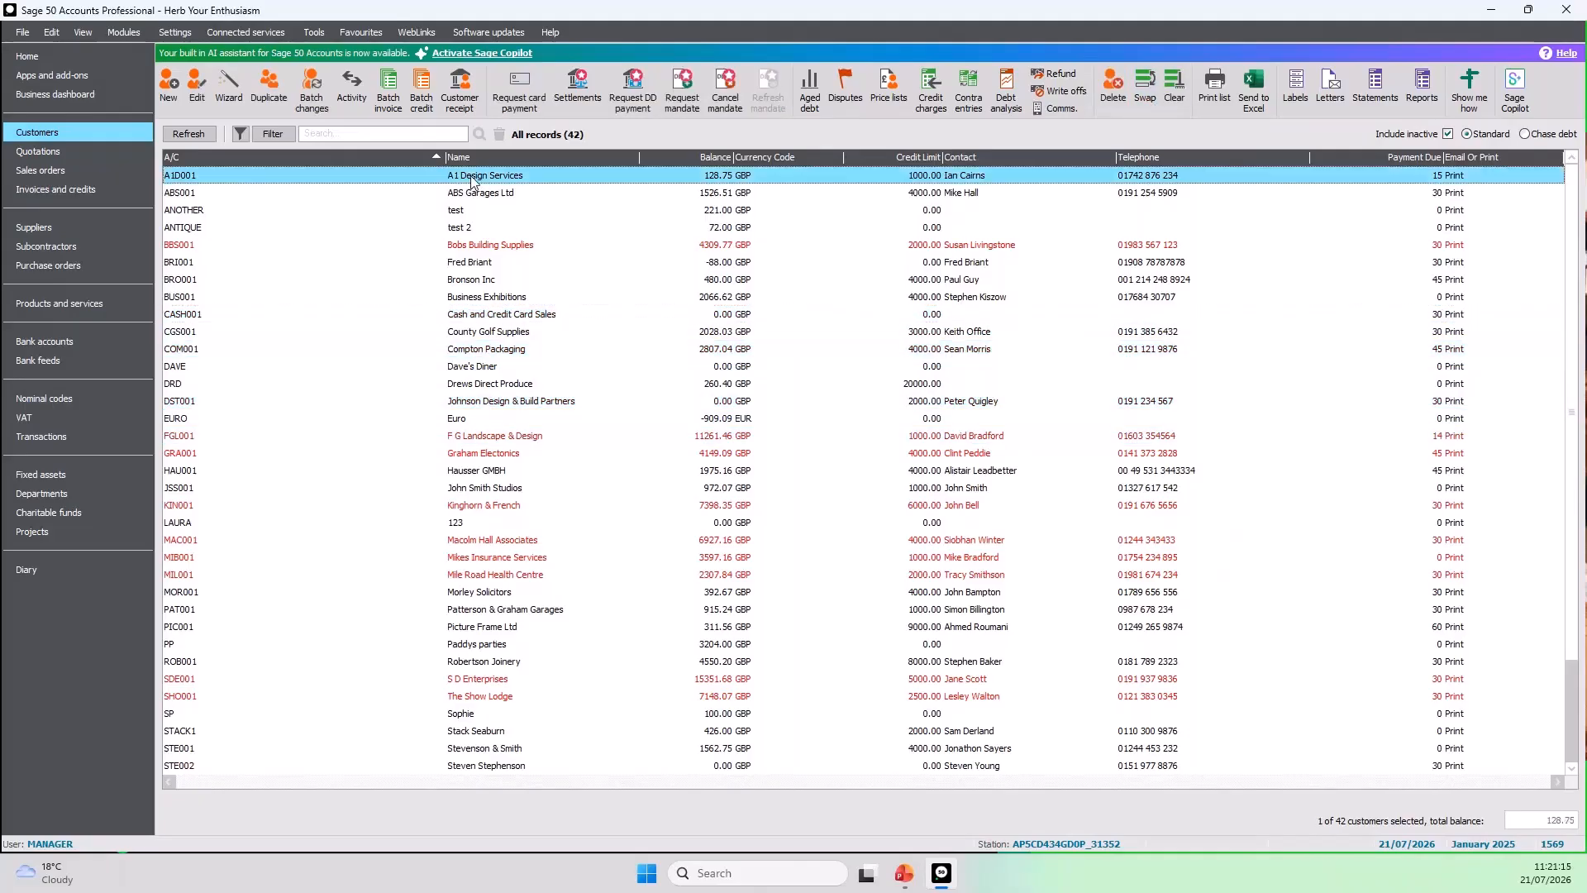
{"action": "left_click", "coordinate": [350, 107]}
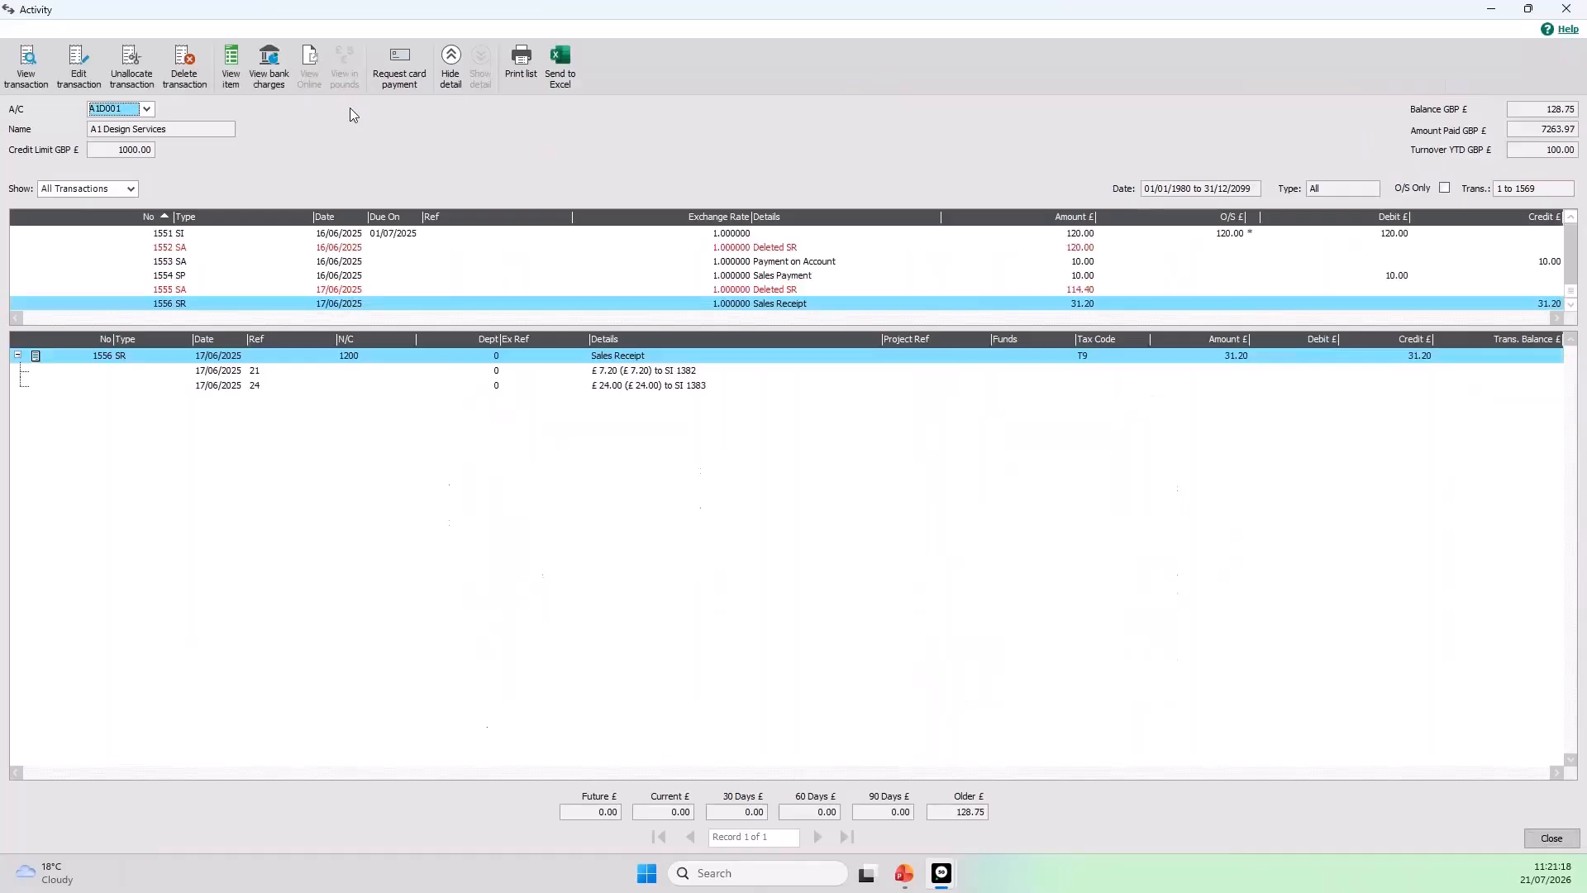
{"action": "left_click", "coordinate": [351, 248]}
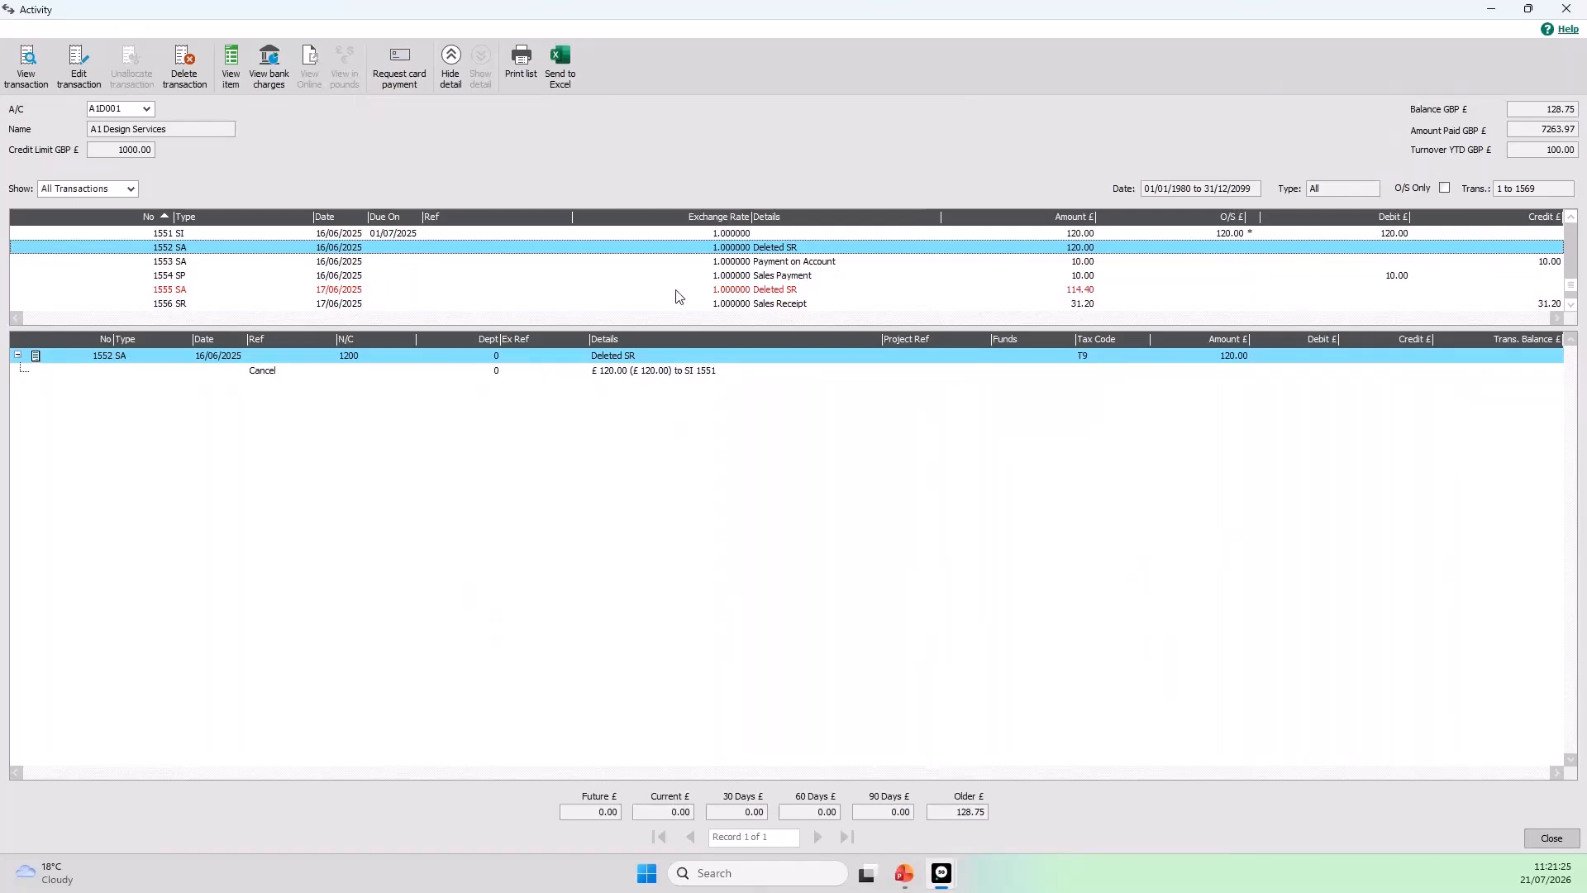
{"action": "left_click", "coordinate": [353, 290]}
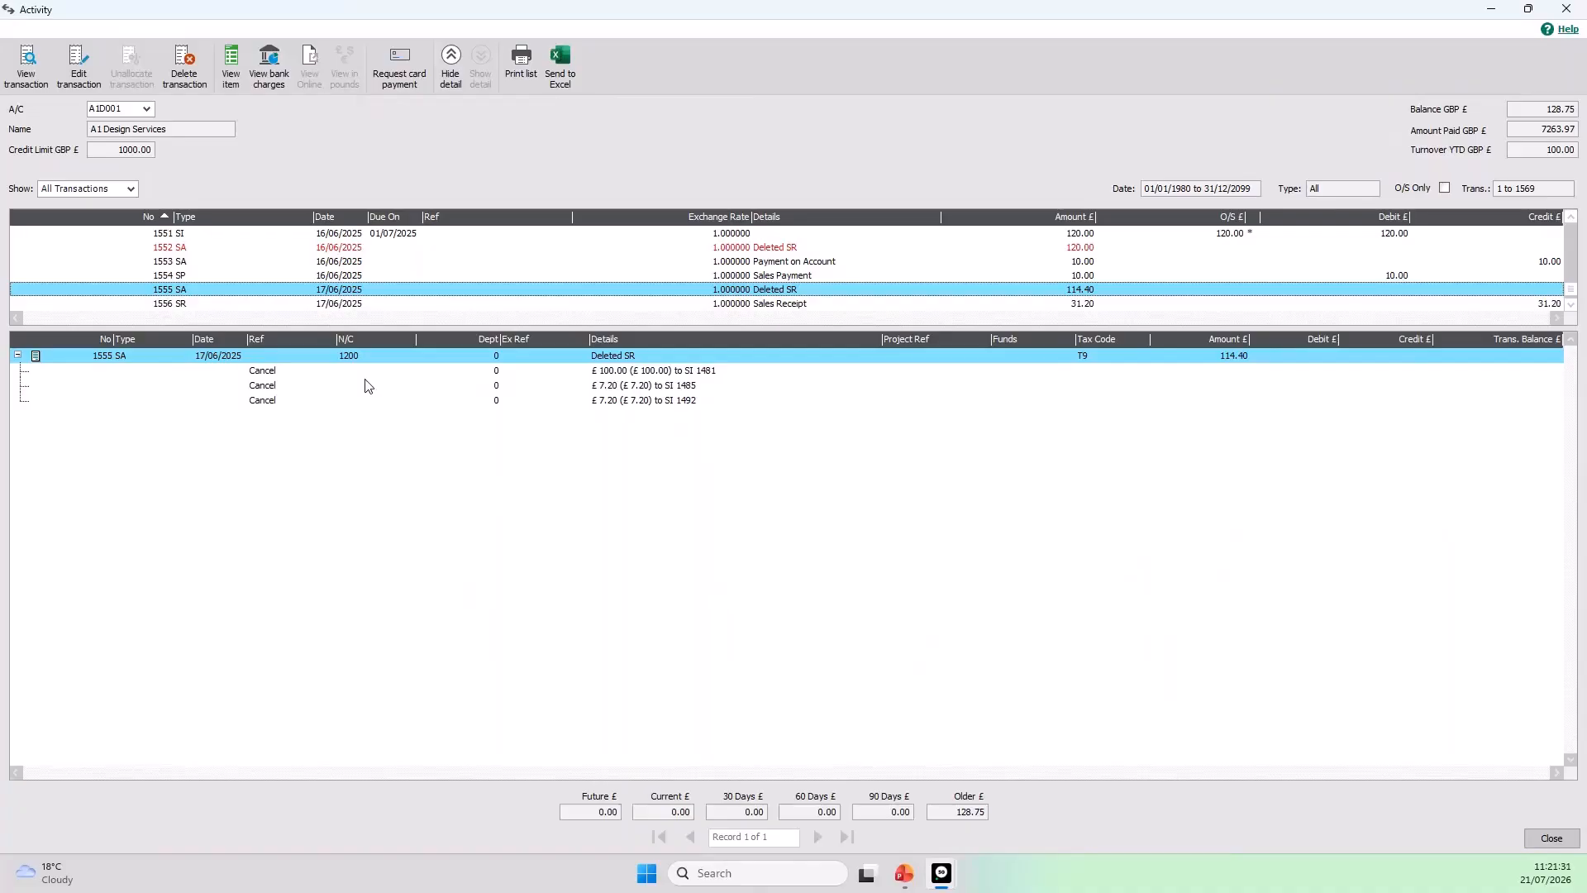
{"action": "left_click", "coordinate": [727, 263]}
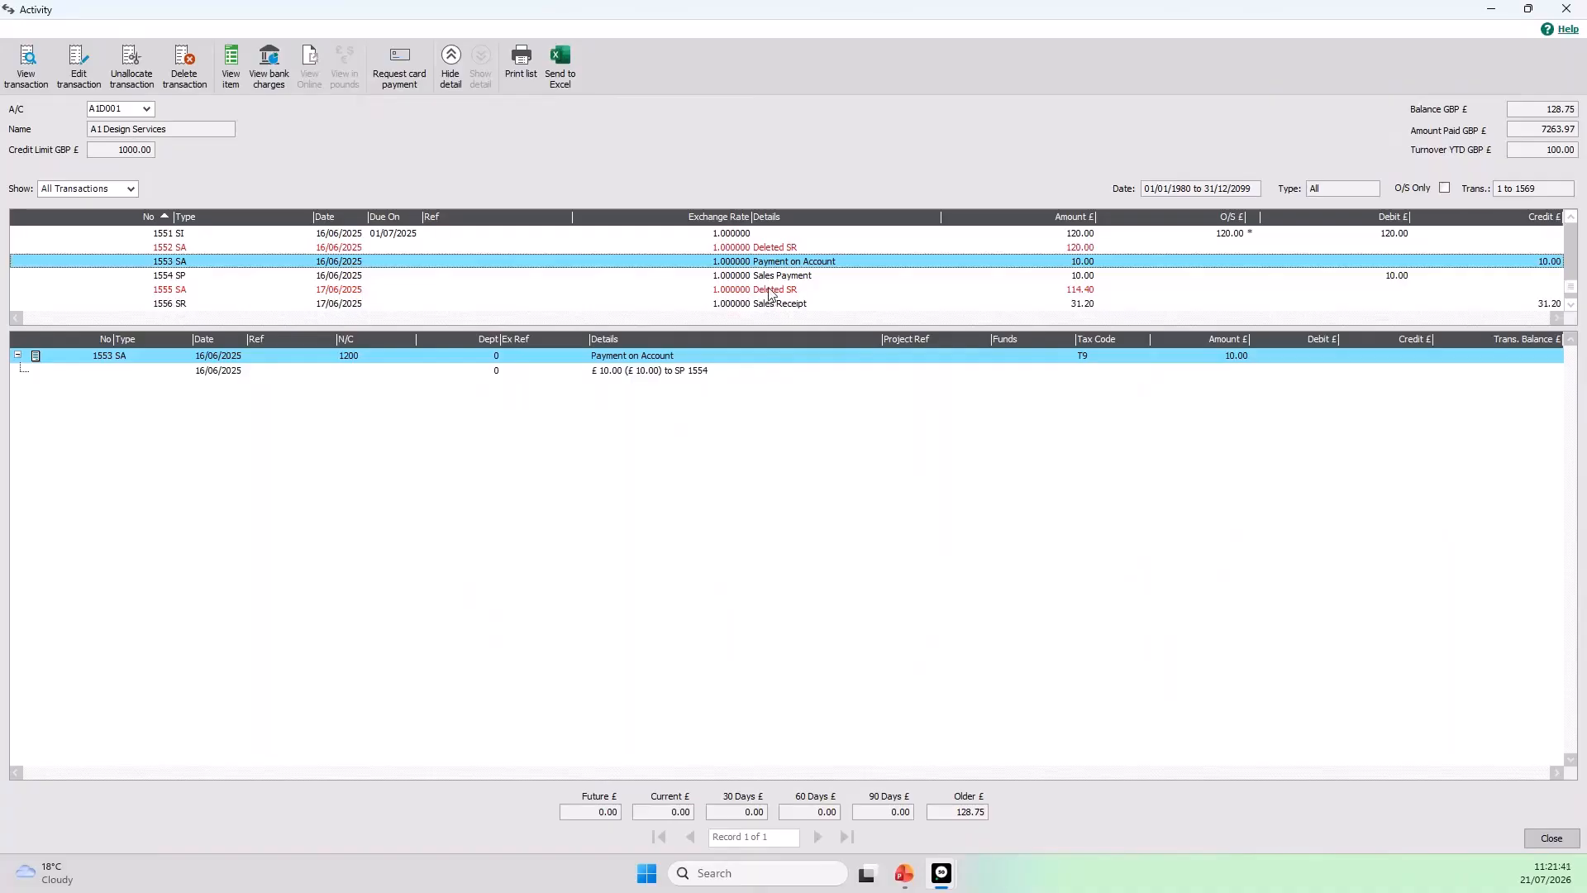
Send the activity list to Excel, check the deleted transactions in the Details column and close the workbook without saving
{"action": "left_click", "coordinate": [560, 78]}
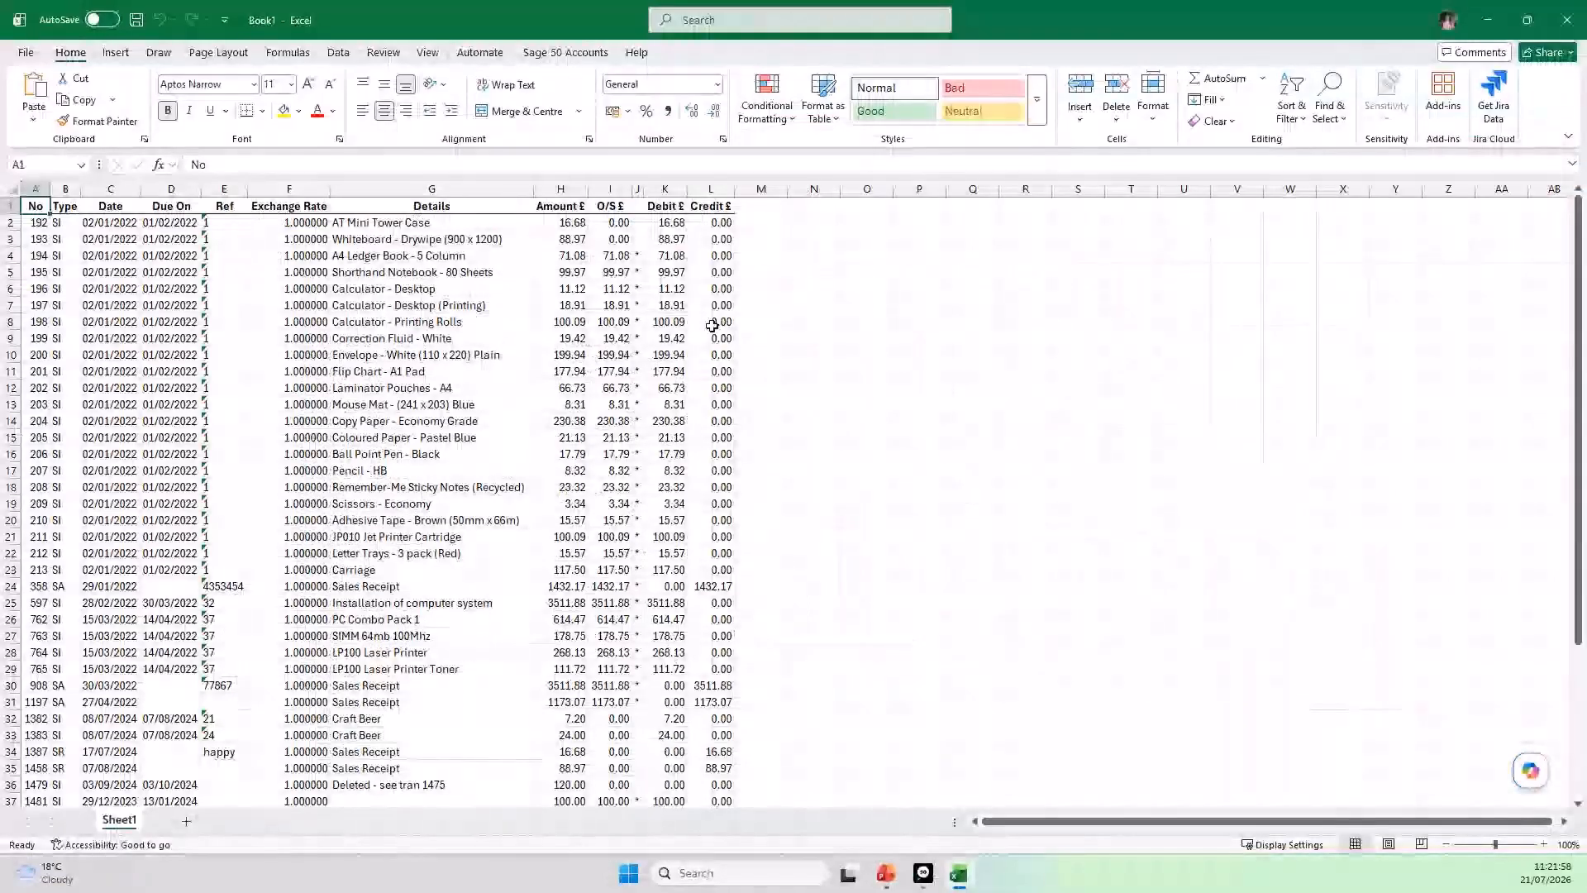
{"action": "scroll", "coordinate": [417, 334], "scroll_direction": "down", "scroll_amount": 1}
{"action": "scroll", "coordinate": [417, 334], "scroll_direction": "down", "scroll_amount": 6}
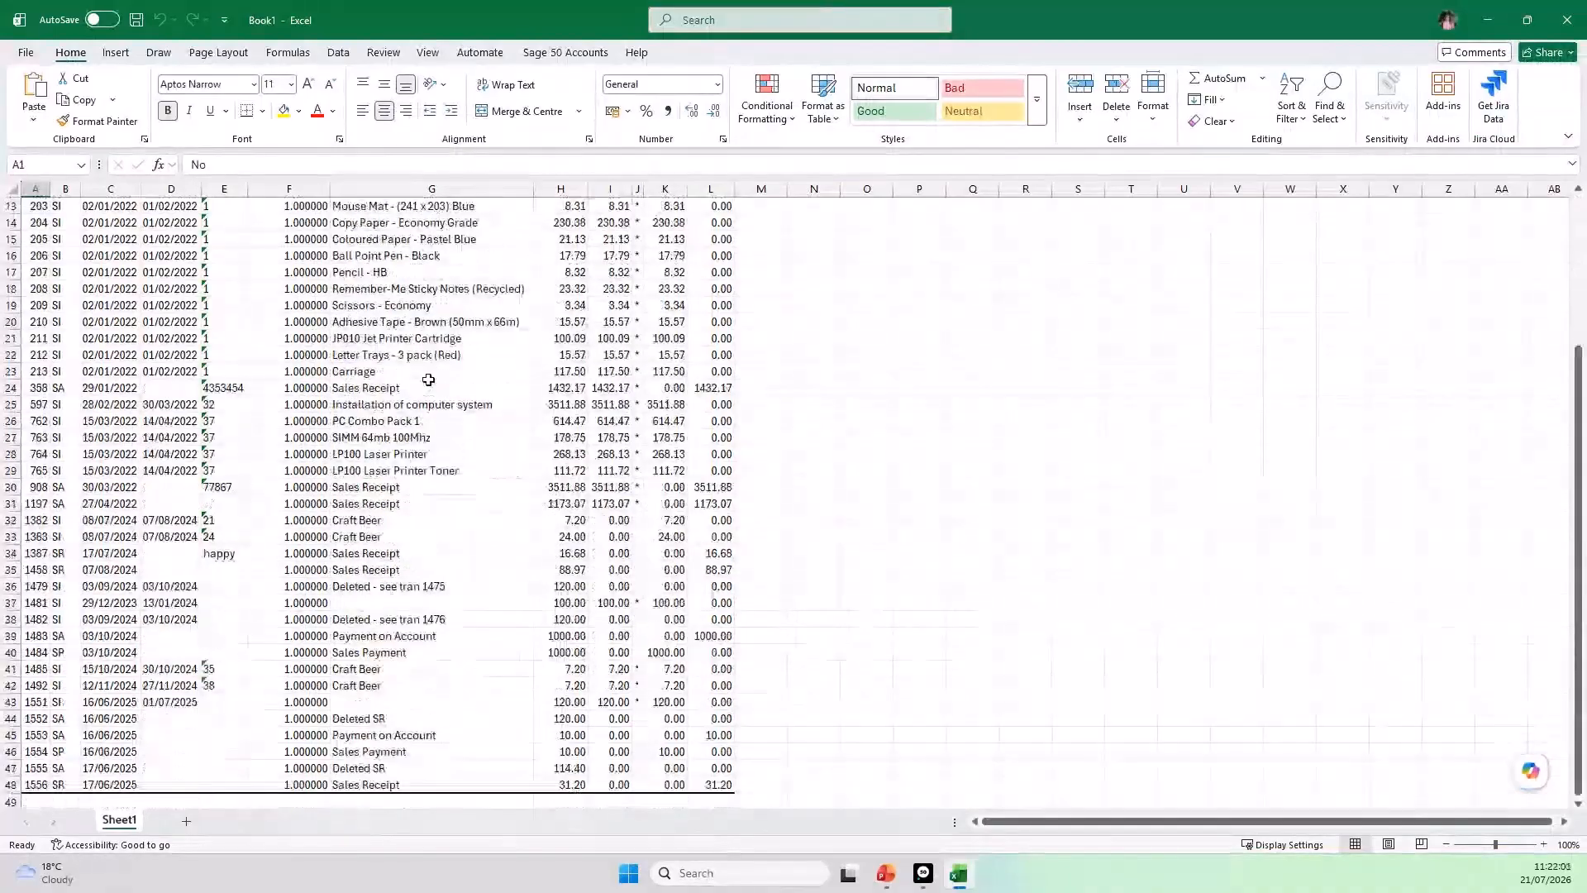
{"action": "scroll", "coordinate": [431, 389], "scroll_direction": "down", "scroll_amount": 1}
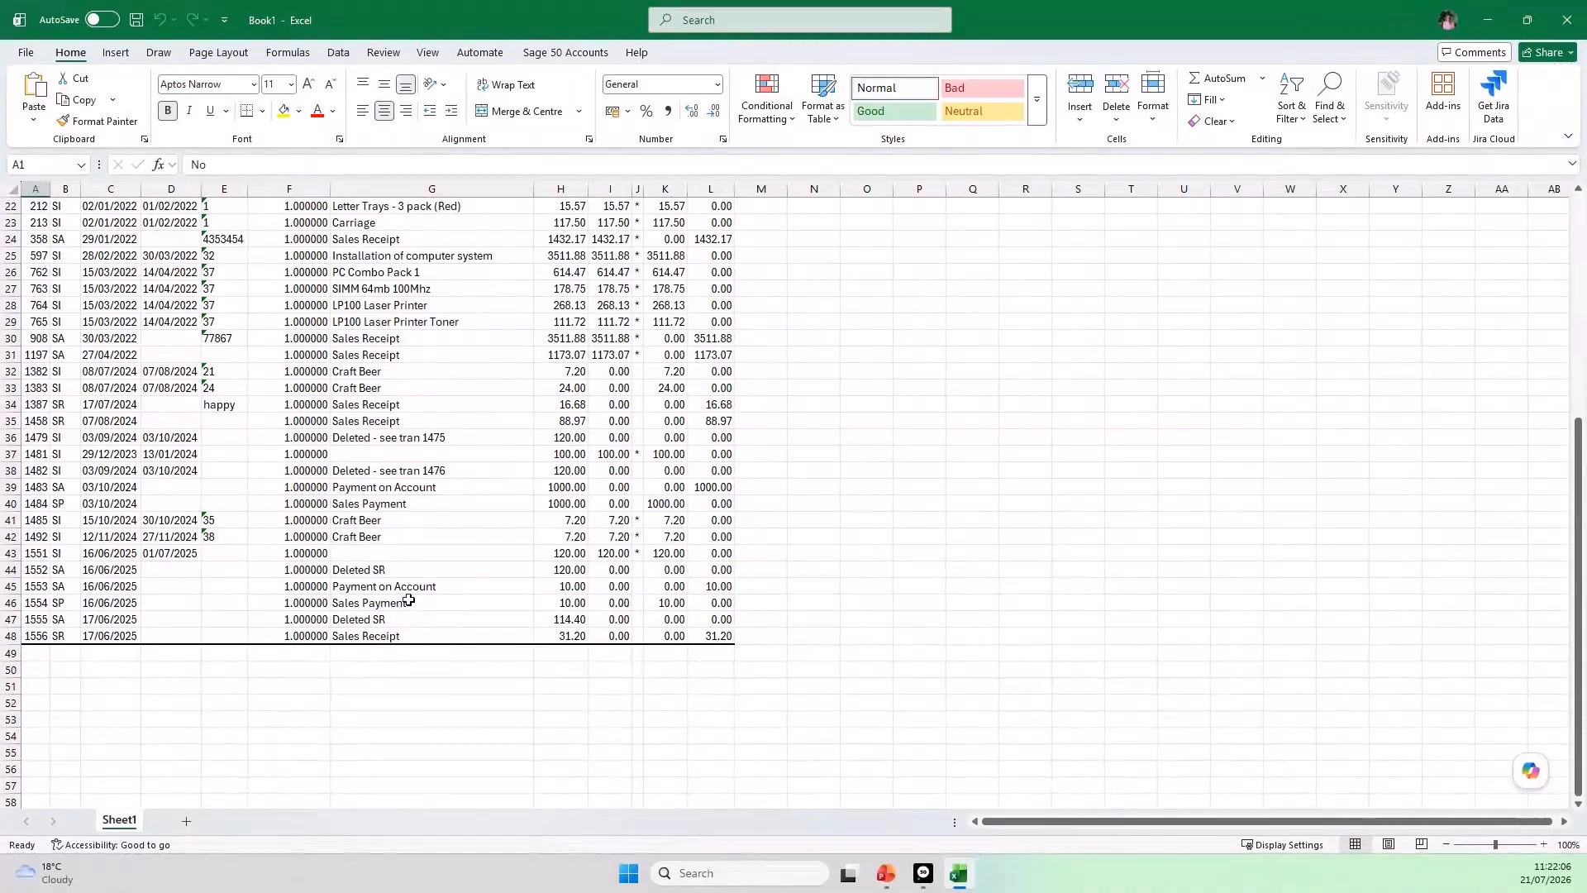
{"action": "left_click", "coordinate": [391, 622]}
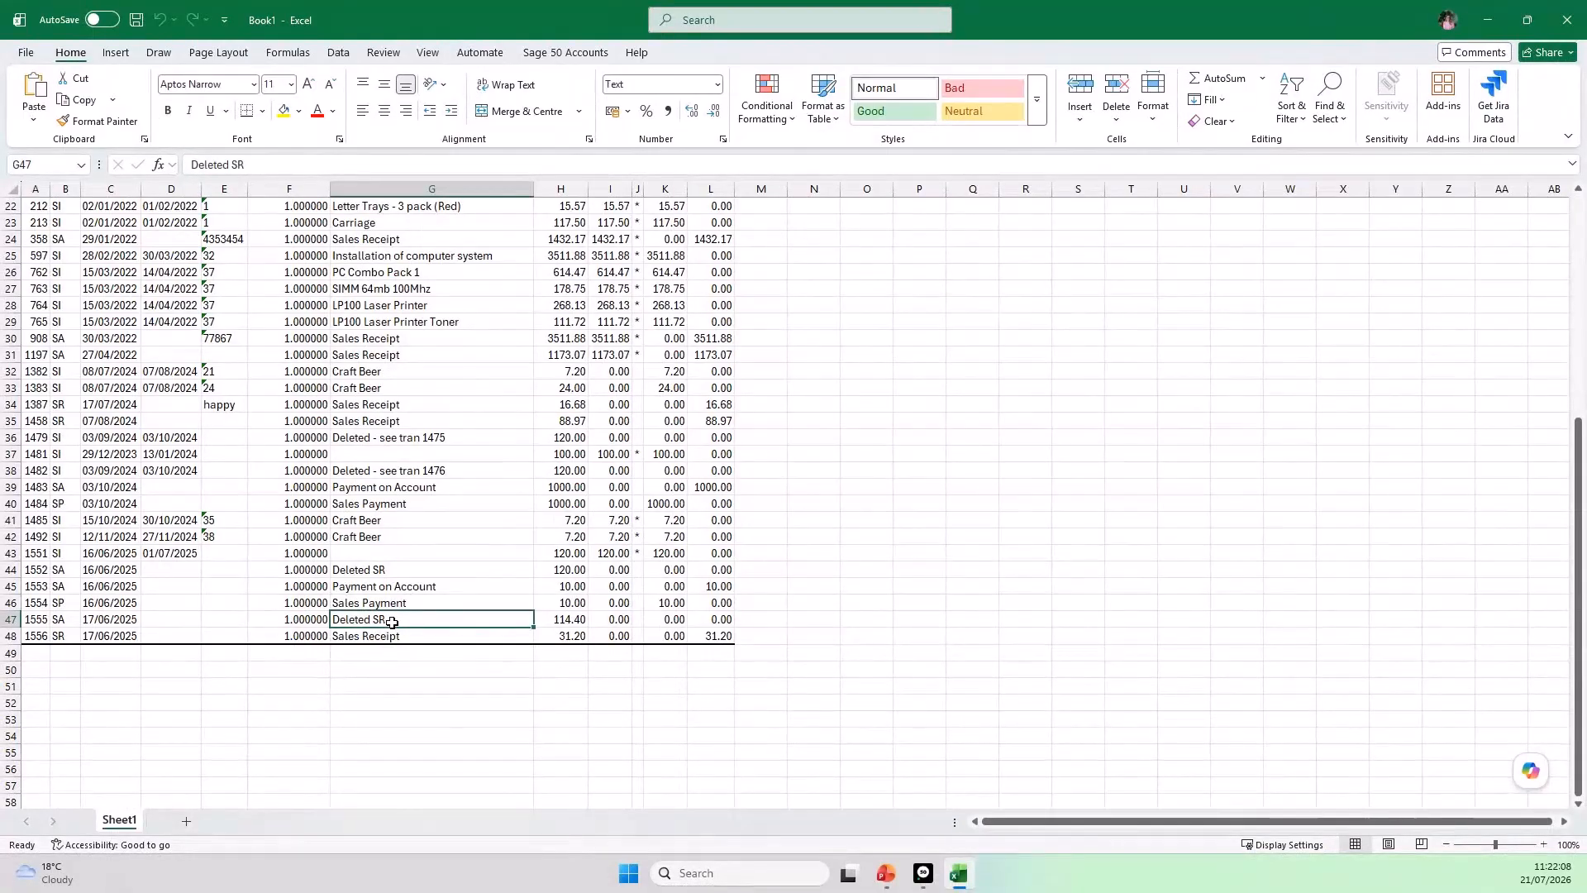
{"action": "scroll", "coordinate": [394, 619], "scroll_direction": "up", "scroll_amount": 3}
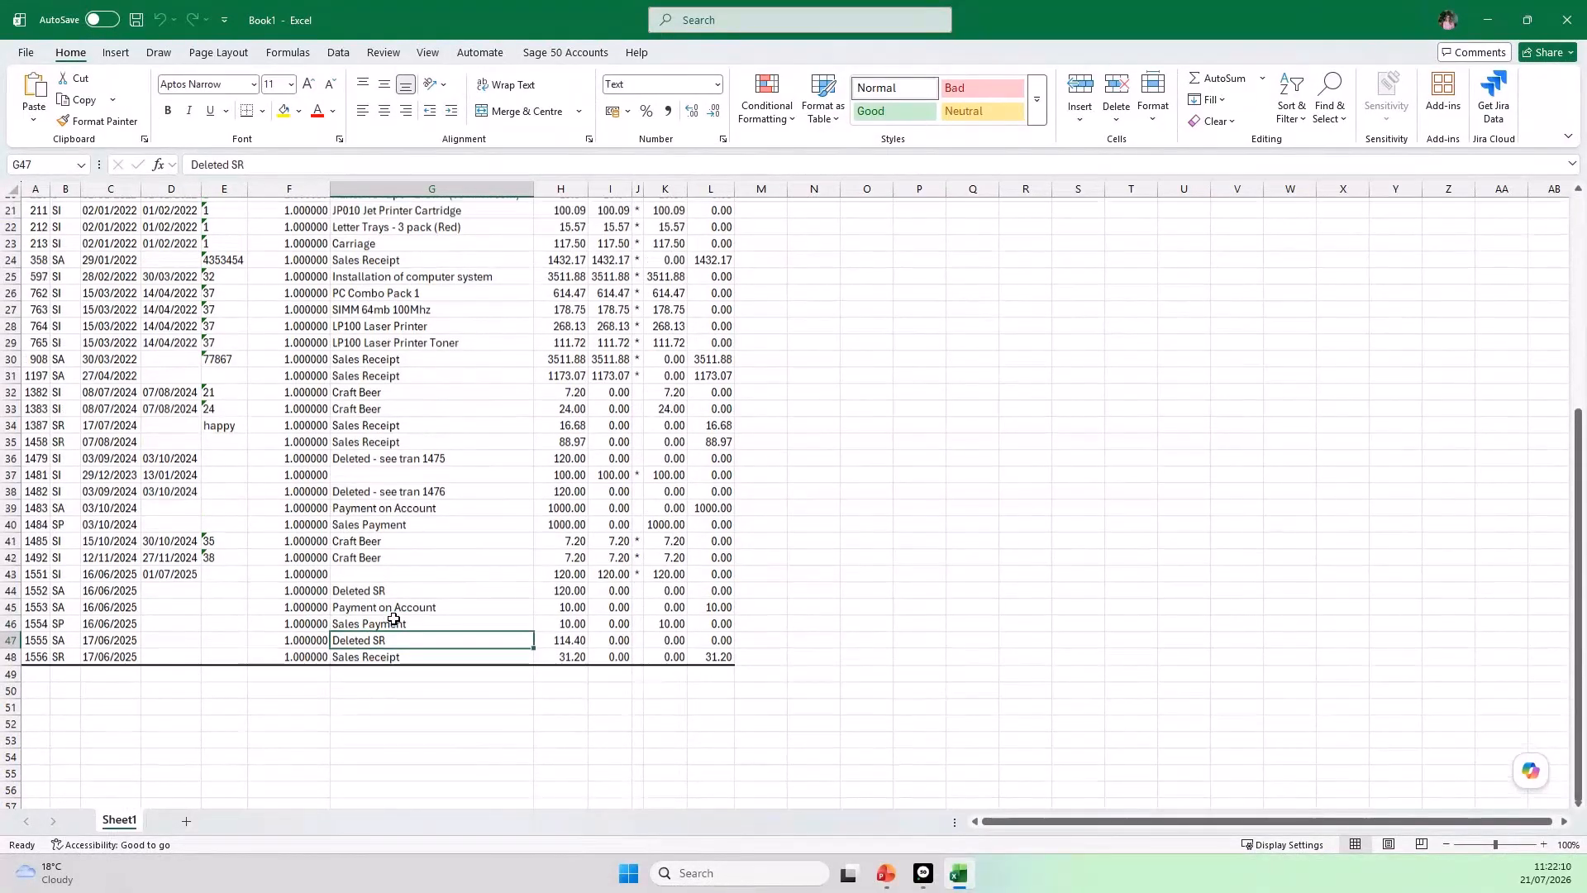
{"action": "left_click", "coordinate": [392, 719]}
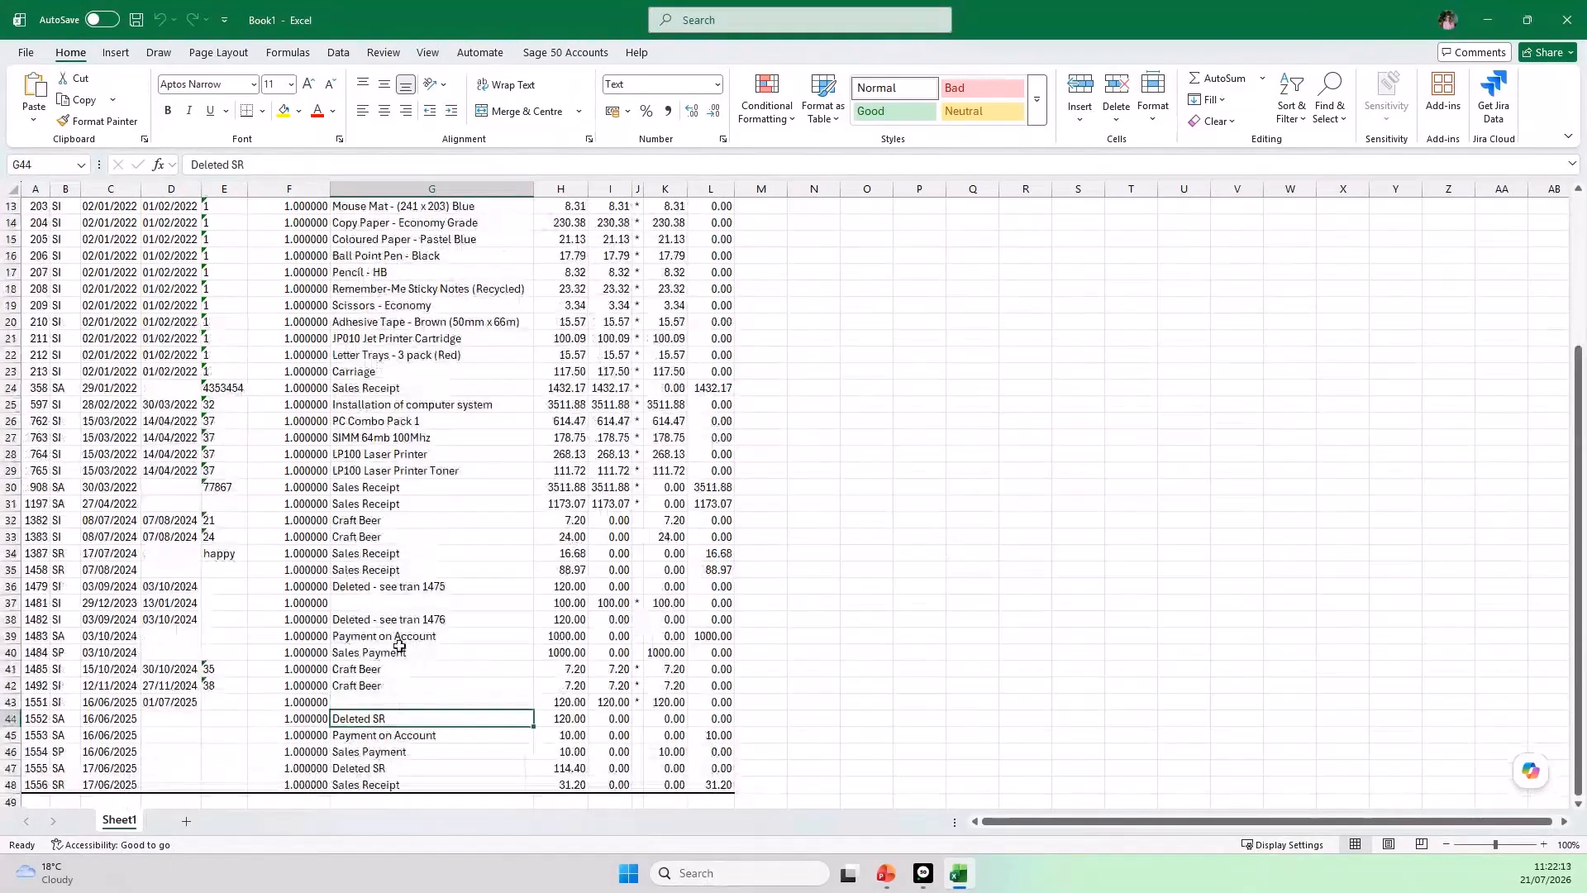
{"action": "left_click", "coordinate": [452, 585]}
{"action": "left_click", "coordinate": [444, 620]}
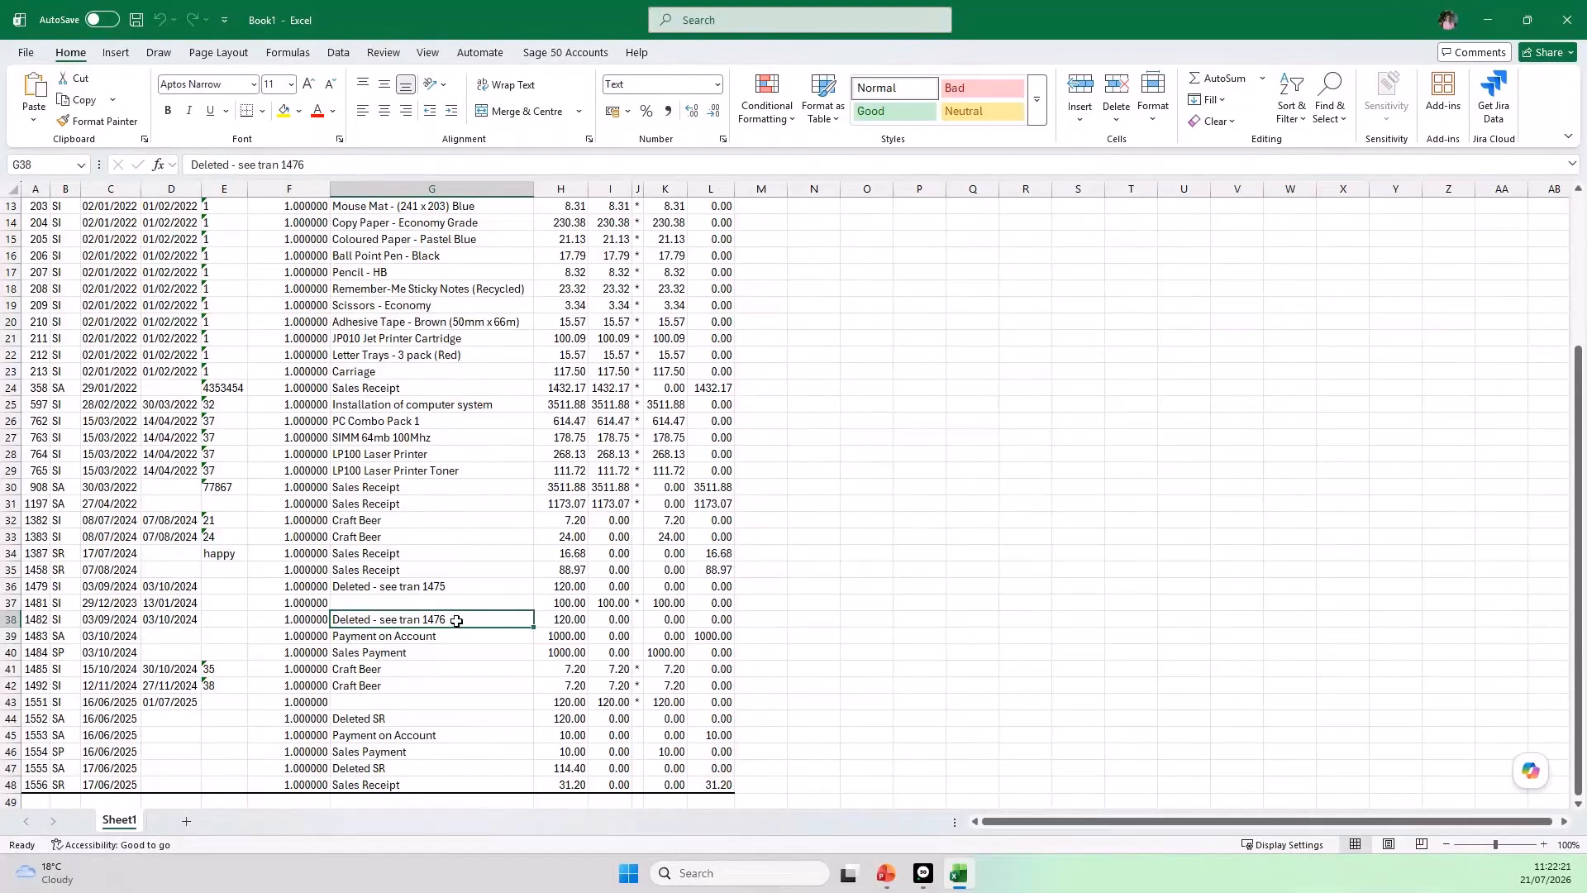
{"action": "left_click", "coordinate": [1566, 25]}
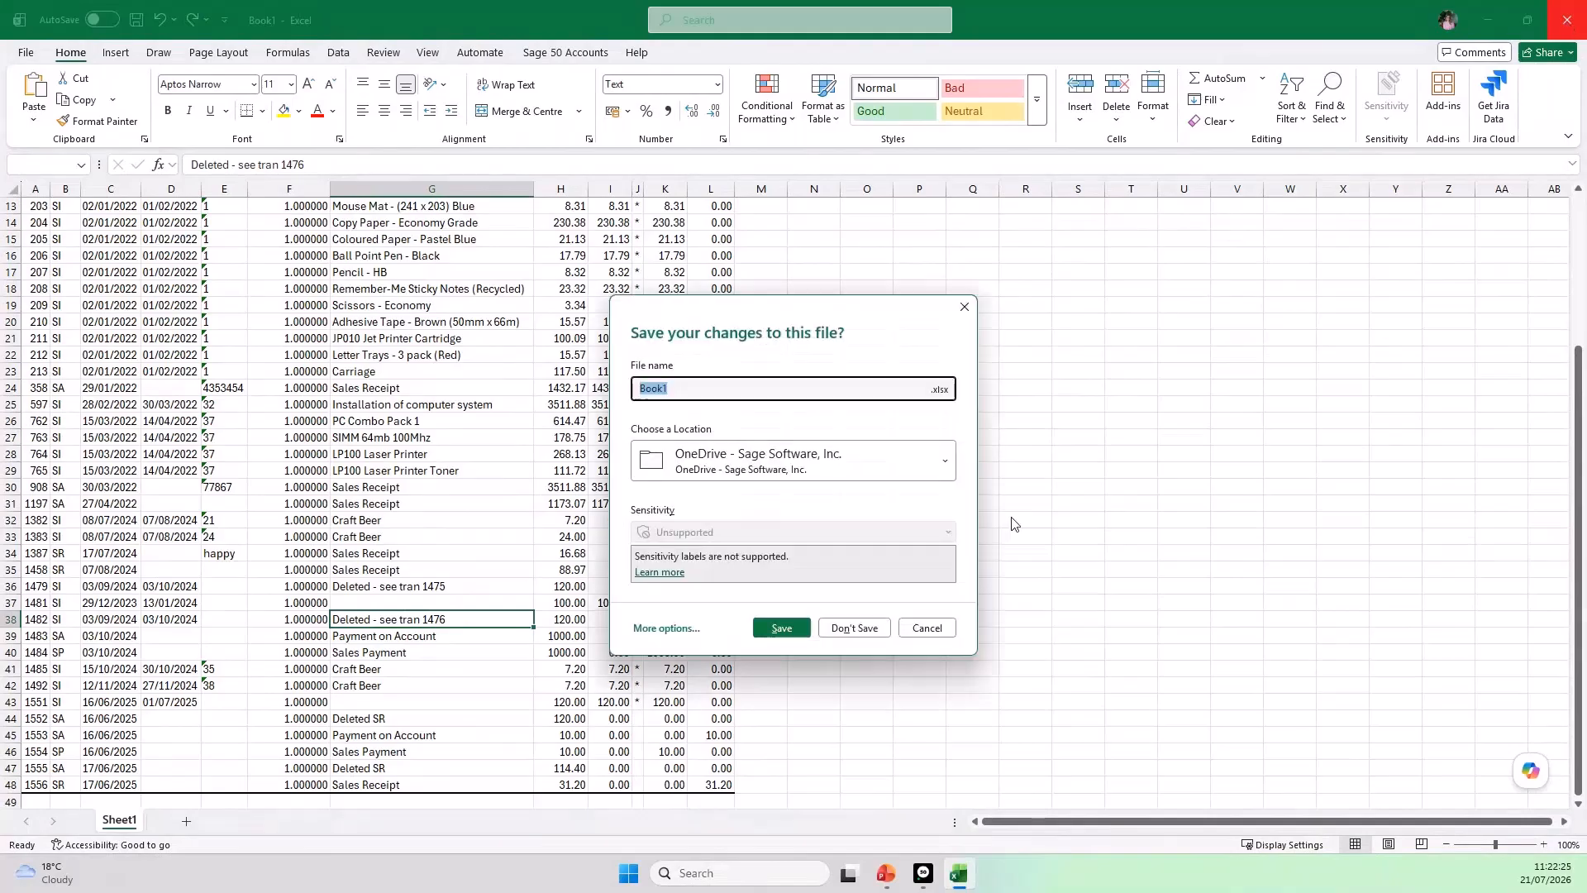
{"action": "left_click", "coordinate": [868, 629]}
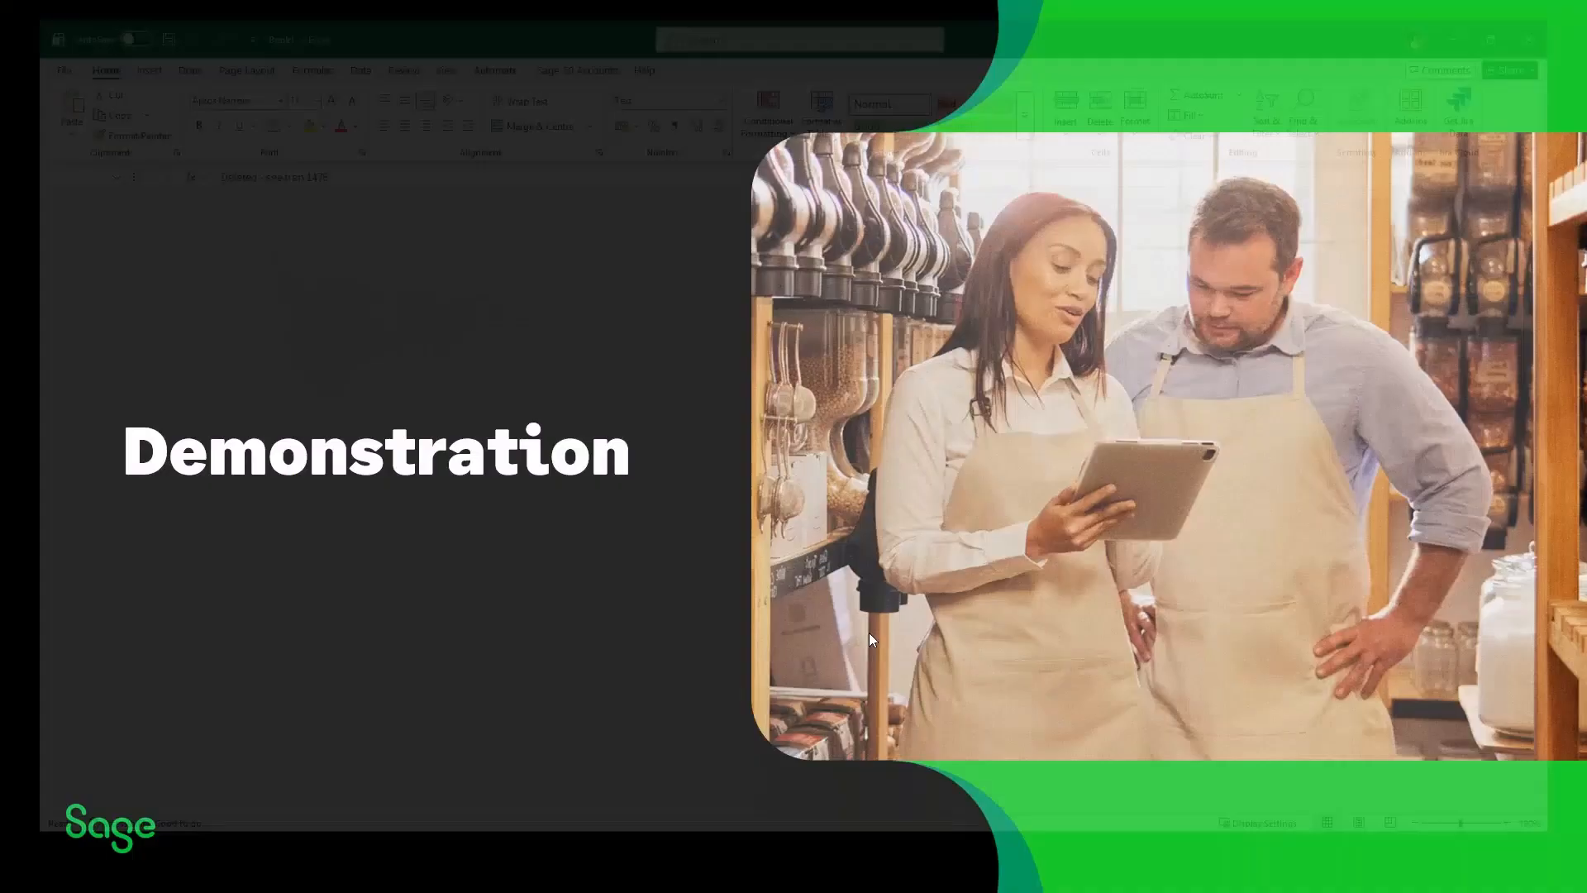
Close the A1 Design Services activity and open the Company Preferences, confirming with the account password
{"action": "key", "text": "alt+Tab"}
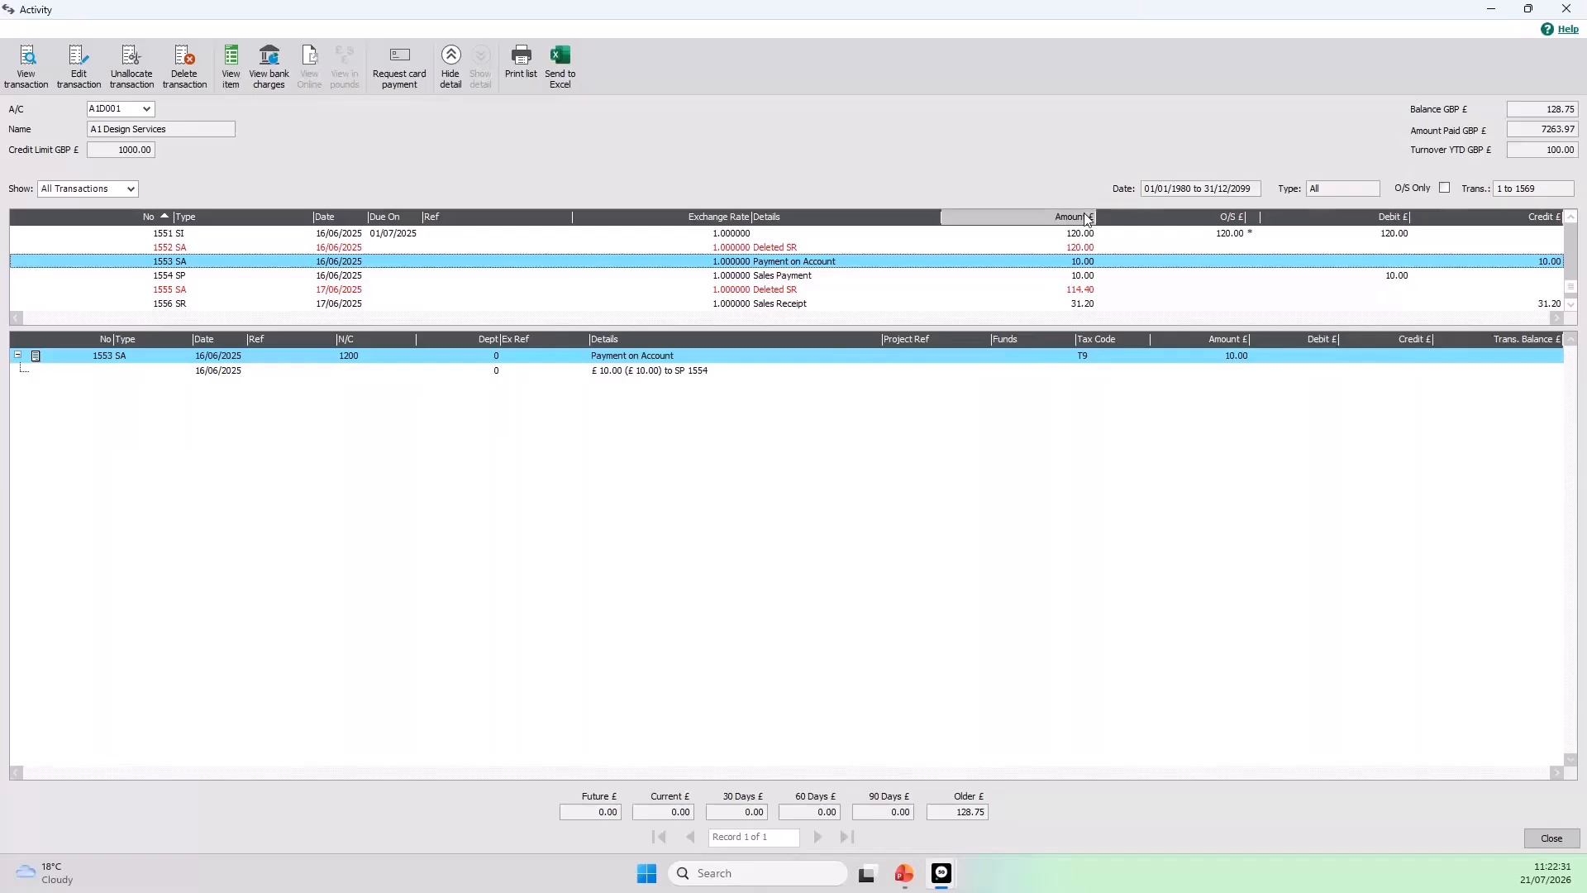
{"action": "left_click", "coordinate": [1567, 14]}
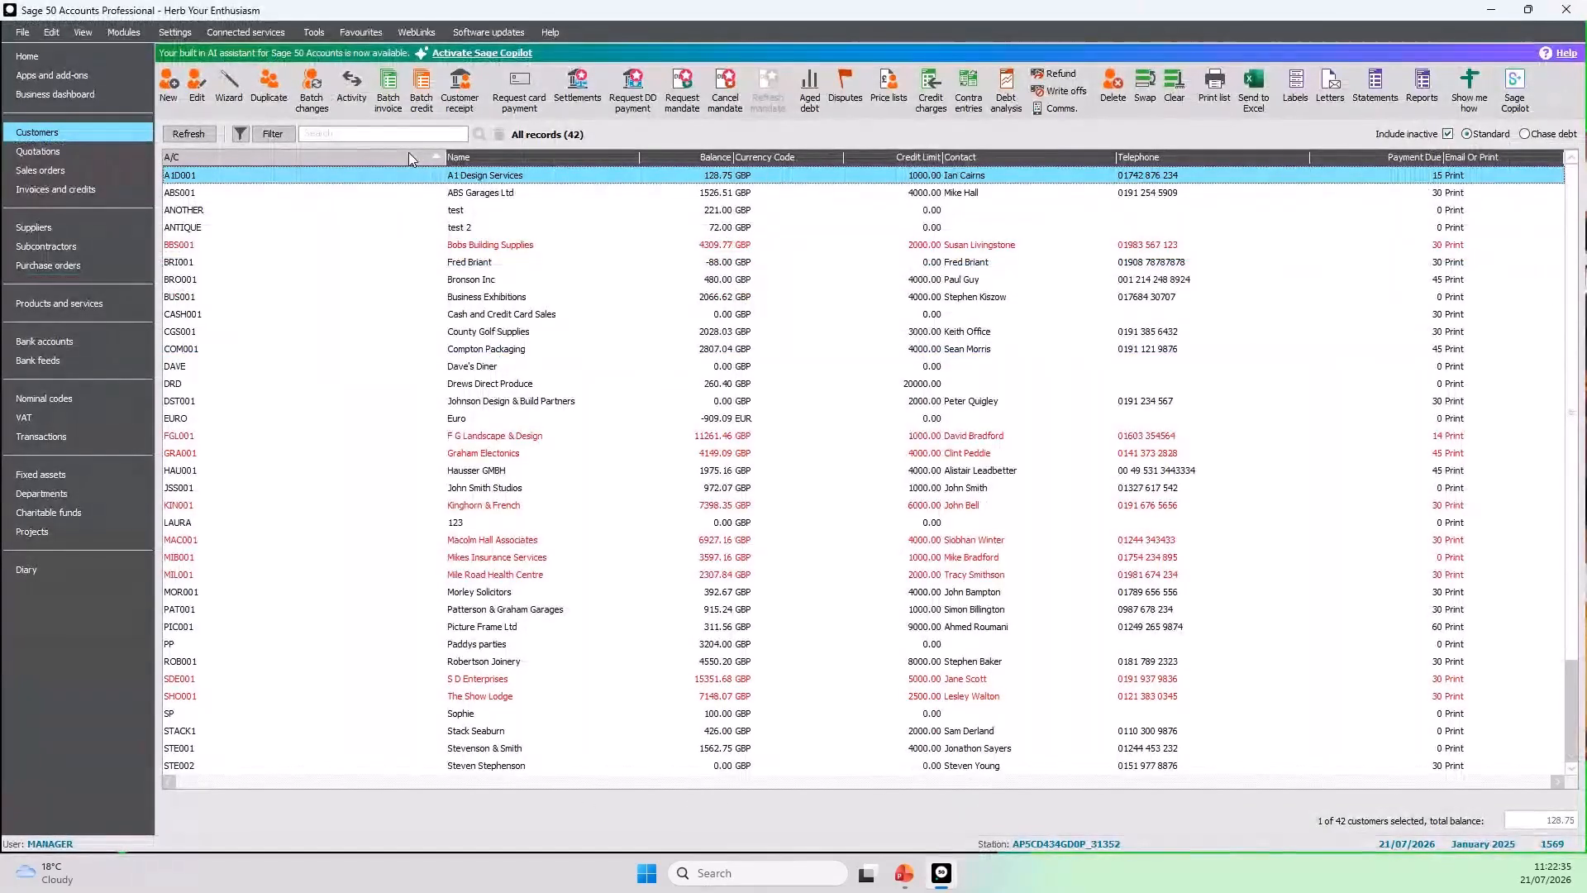
{"action": "left_click", "coordinate": [176, 34]}
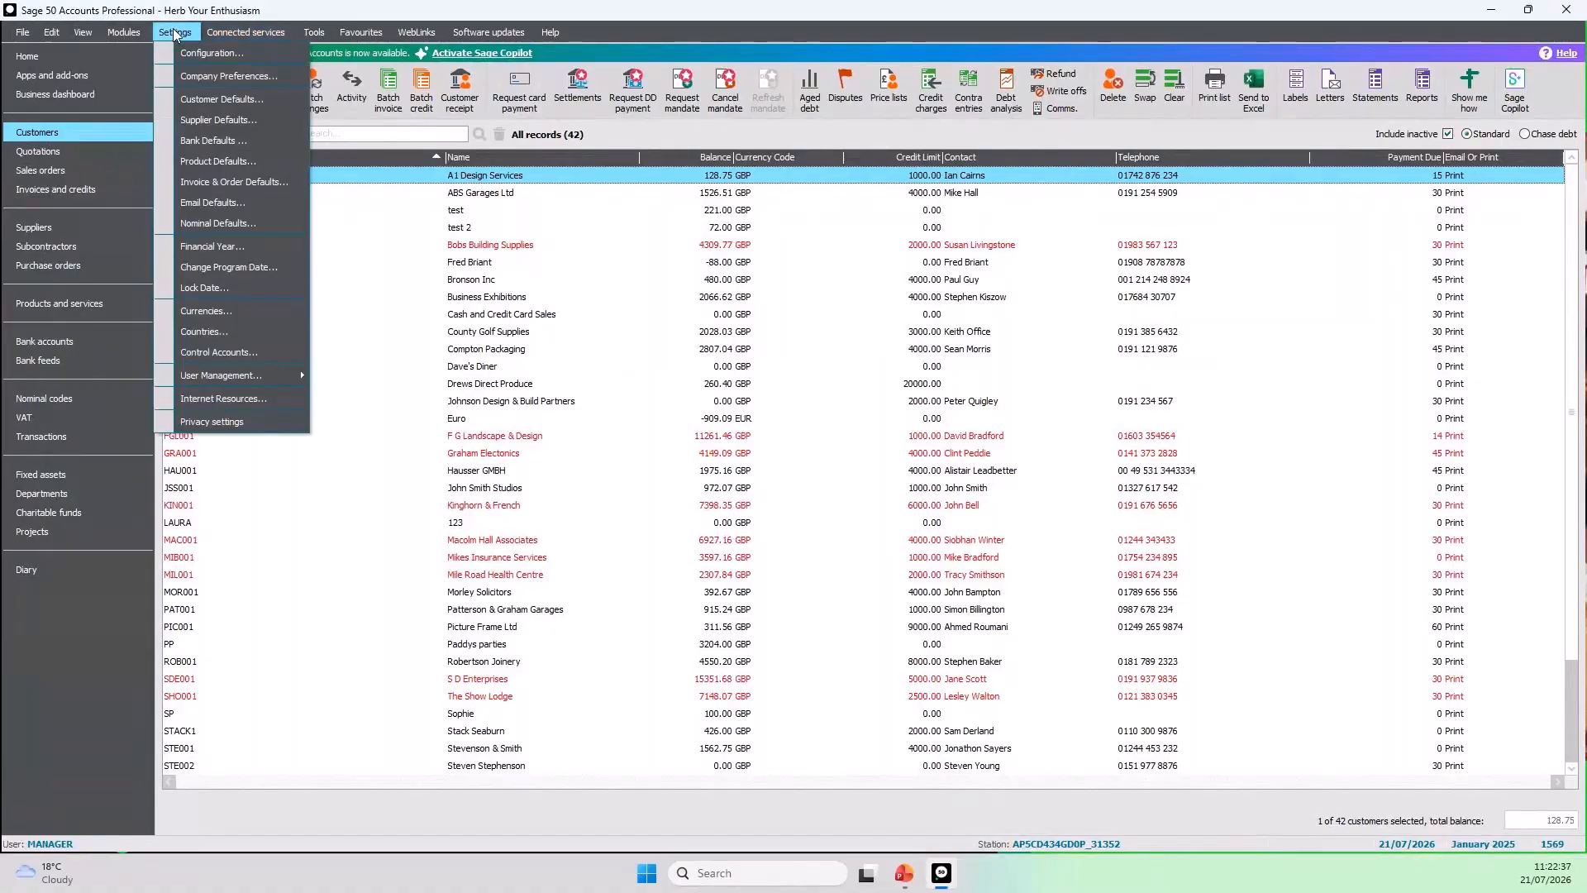
{"action": "left_click", "coordinate": [203, 81]}
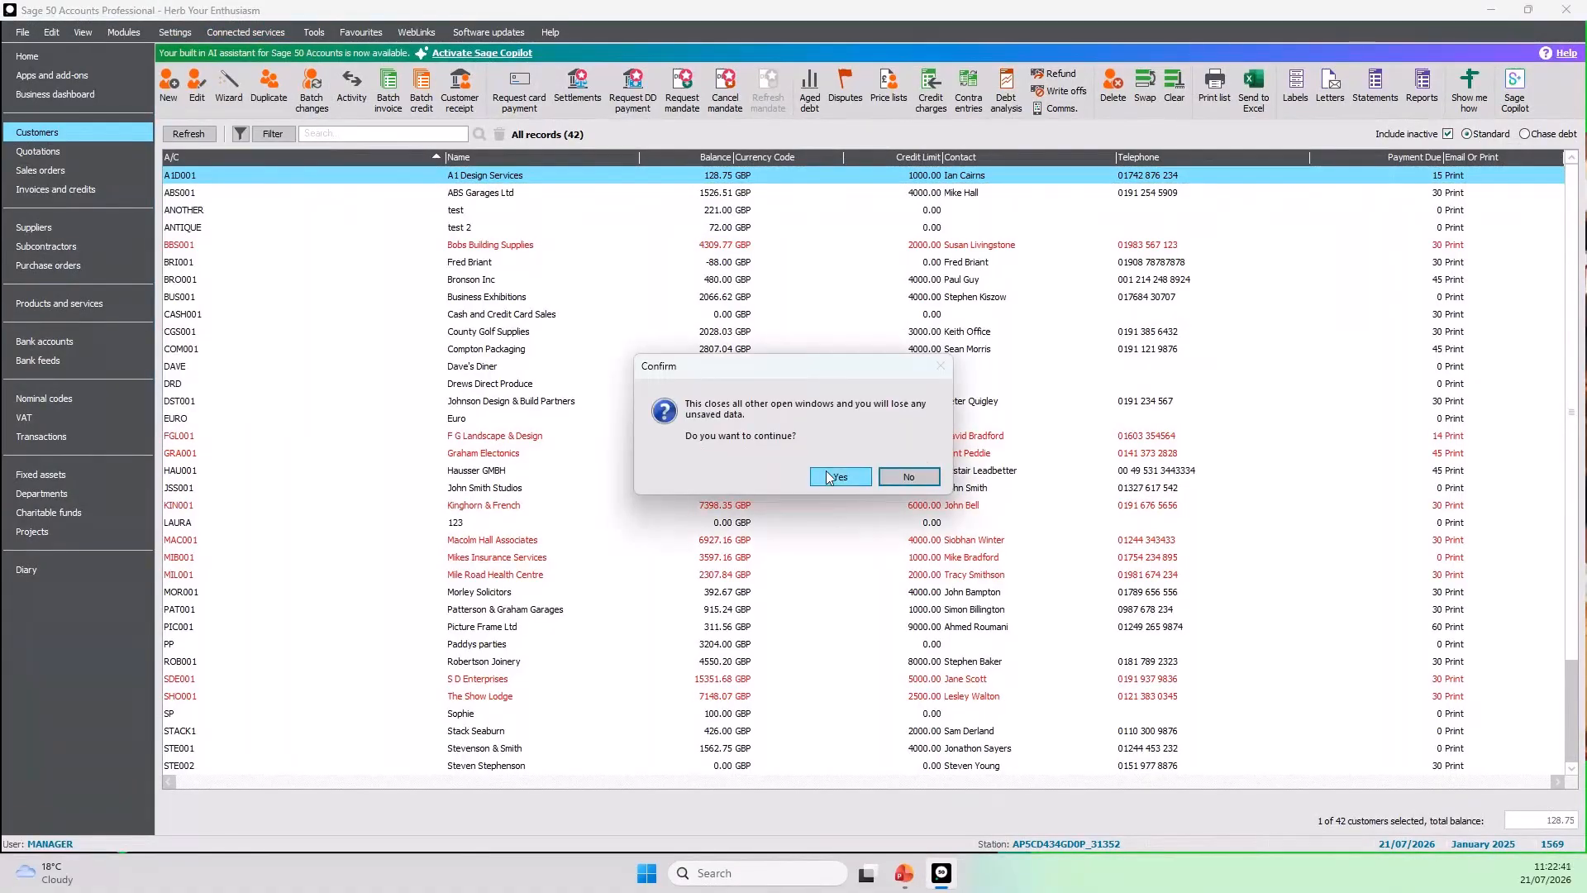
{"action": "left_click", "coordinate": [854, 482]}
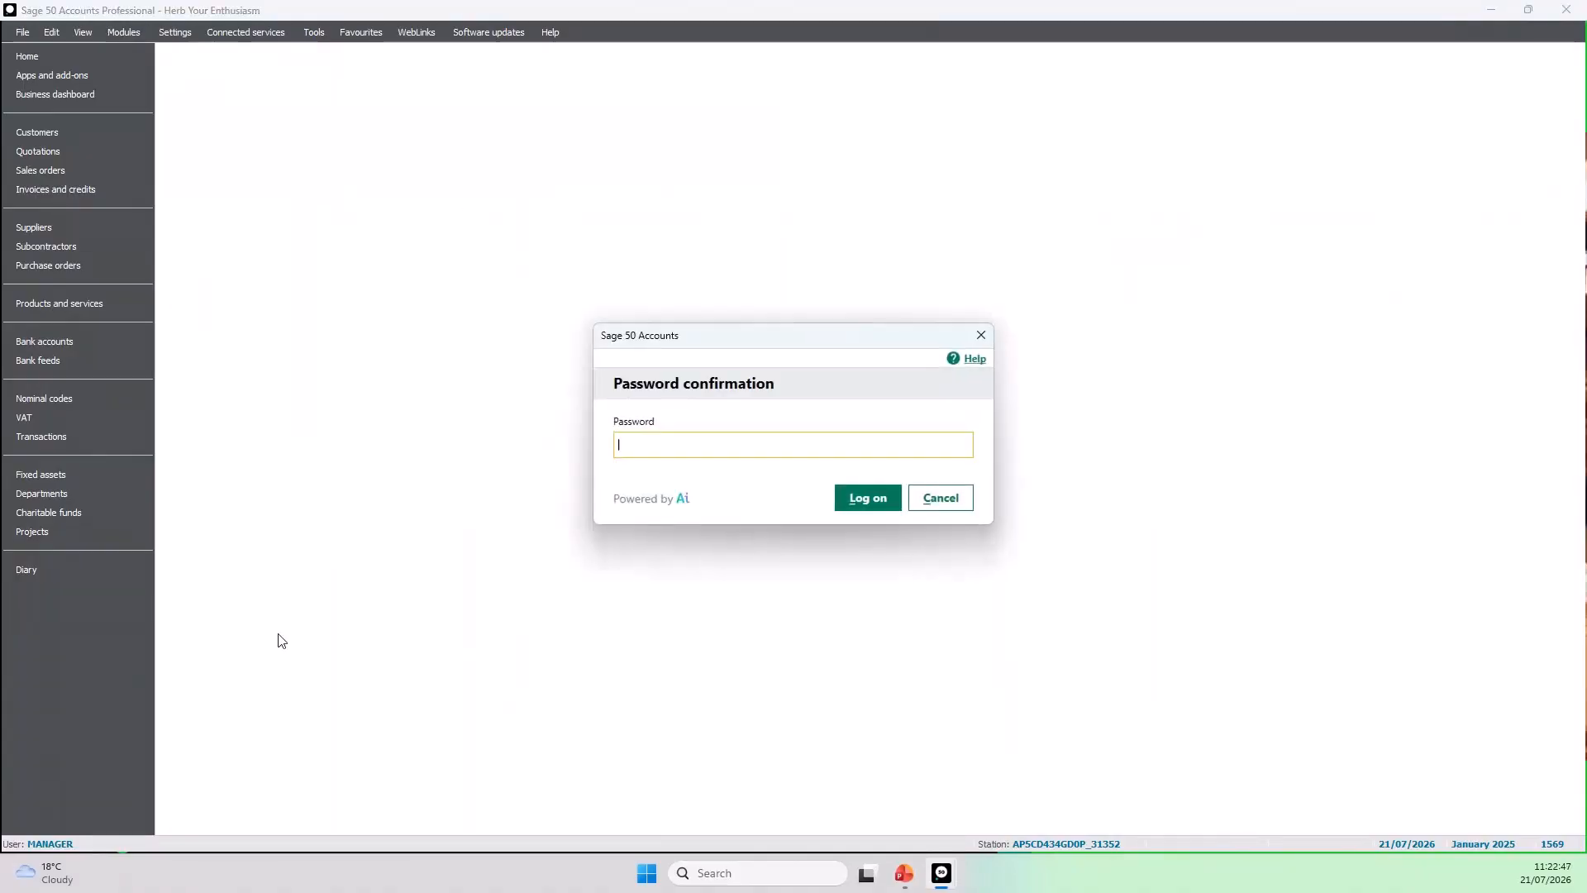
{"action": "type", "text": "•"}
{"action": "key", "text": "Return"}
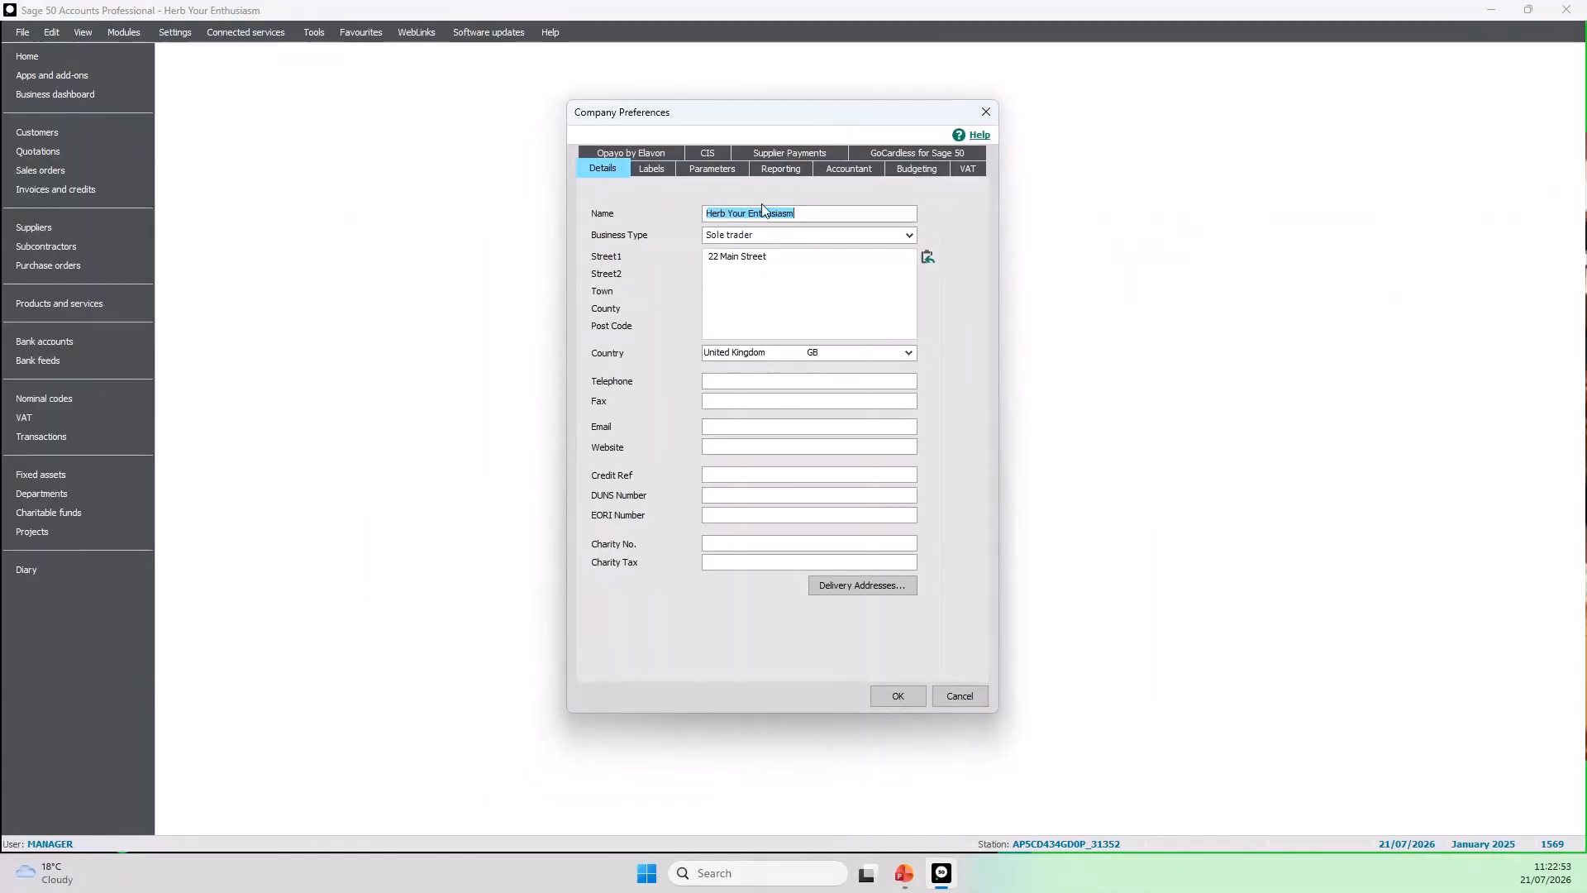
Turn on Exclude deleted transactions in the company's parameters and save the preferences
{"action": "left_click", "coordinate": [714, 171]}
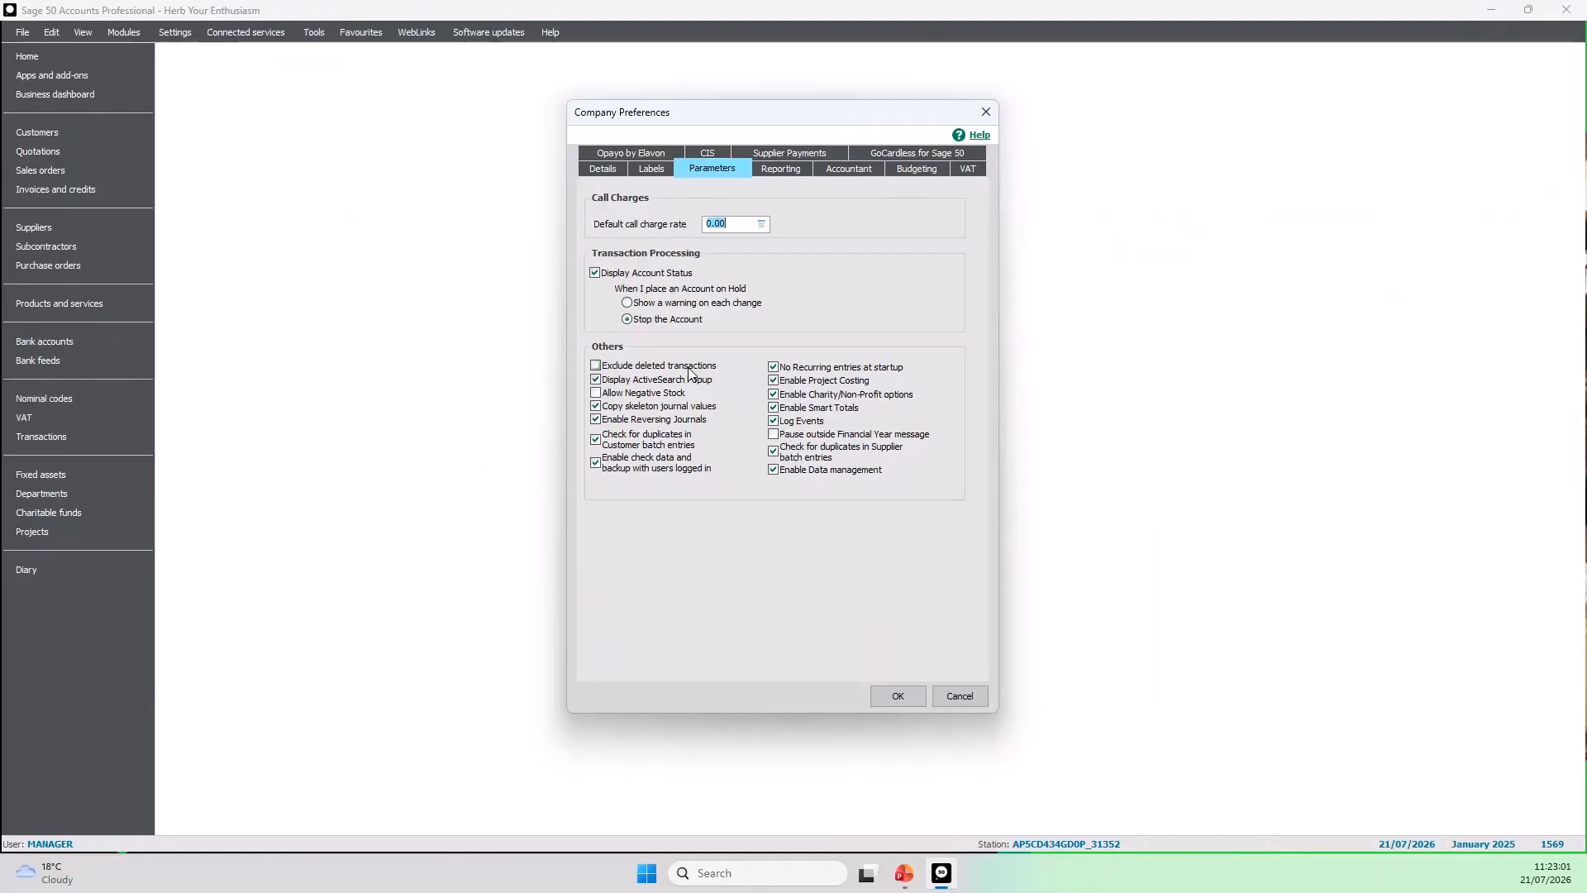
{"action": "left_click", "coordinate": [596, 367]}
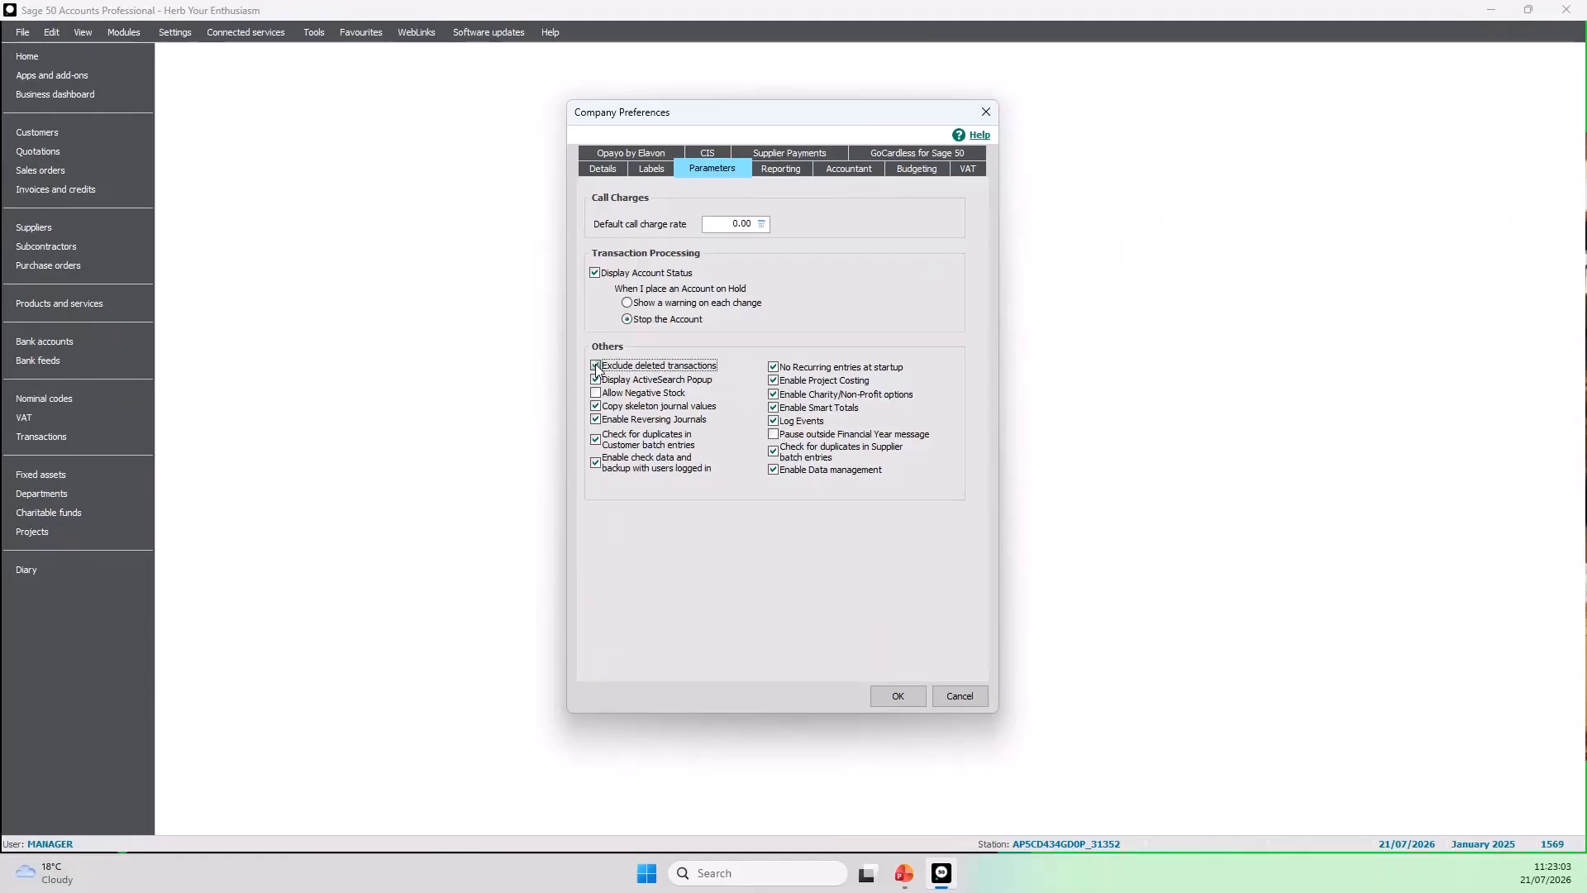
{"action": "left_click", "coordinate": [886, 697]}
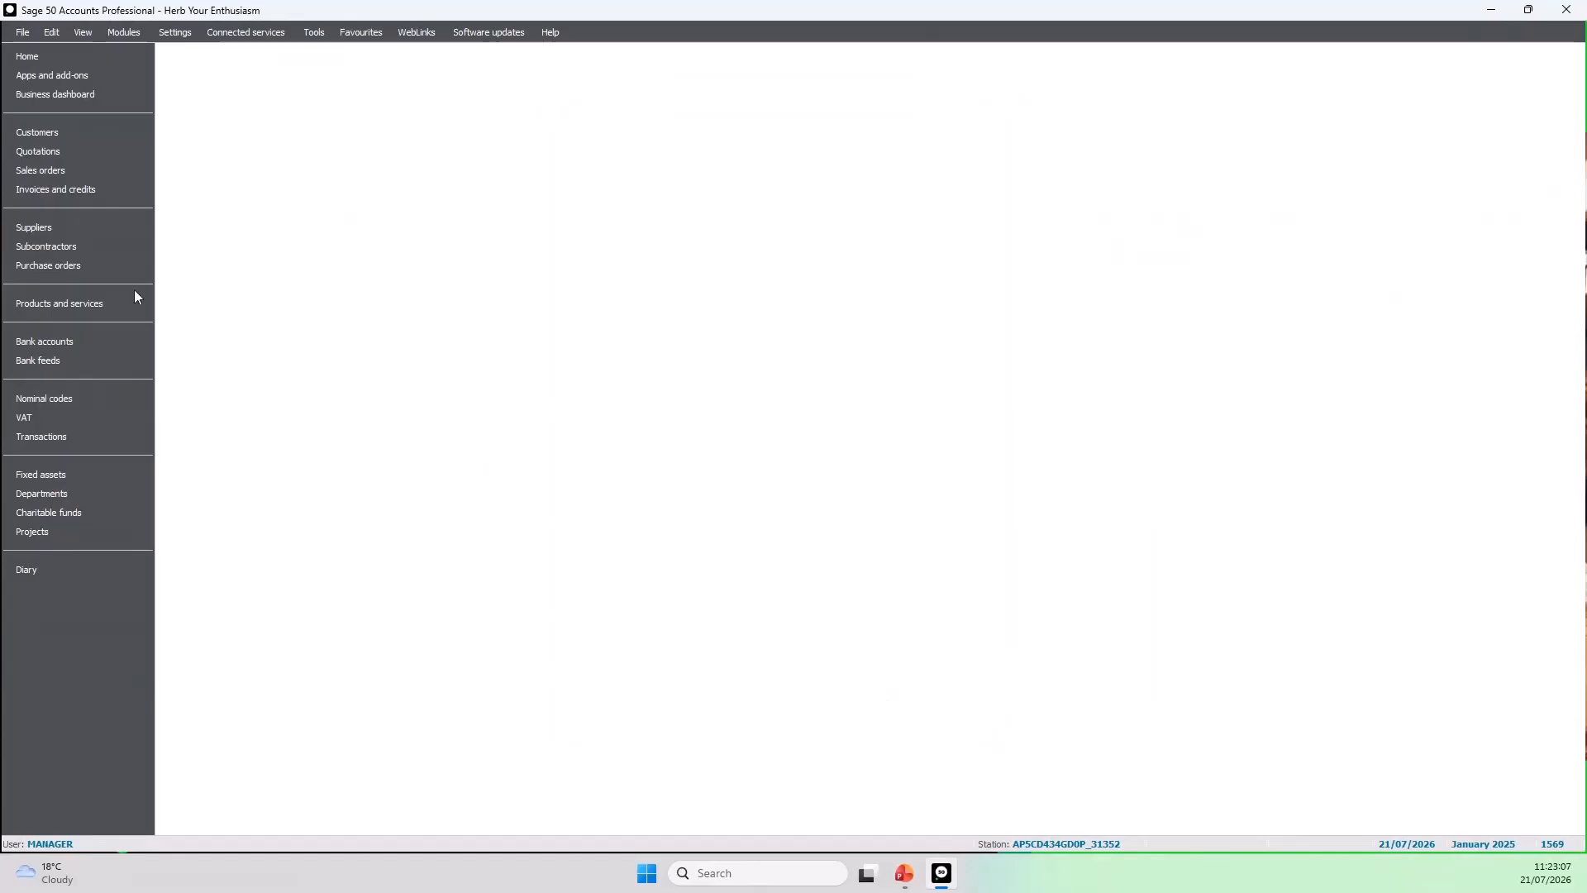
Open the A1 Design Services customer record, check its activity for deleted transactions and close the record
{"action": "left_click", "coordinate": [71, 137]}
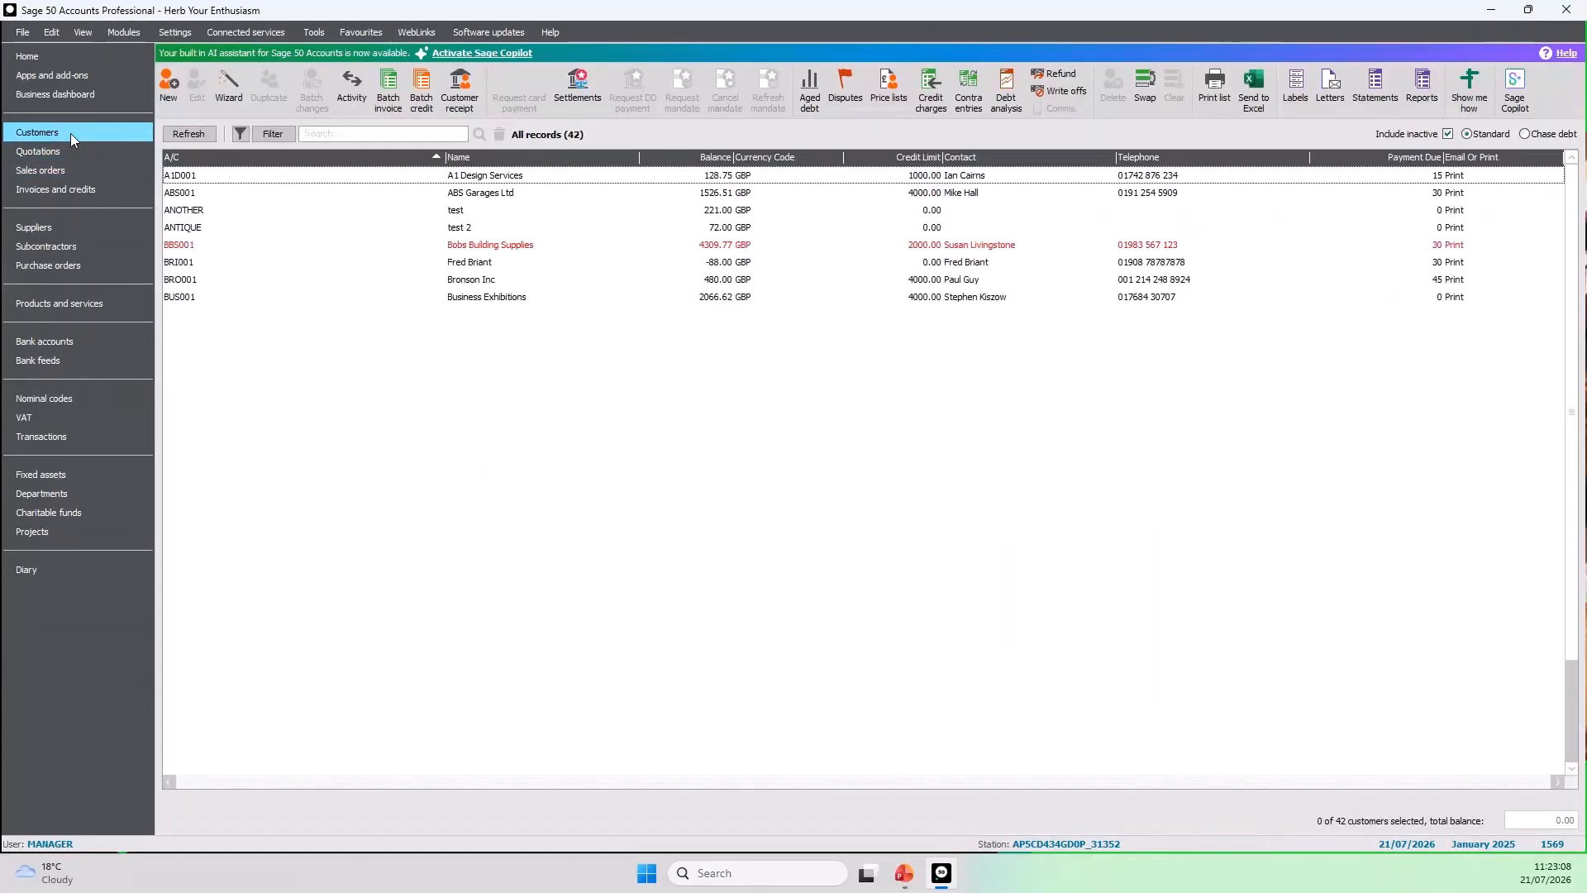
{"action": "left_click", "coordinate": [277, 178]}
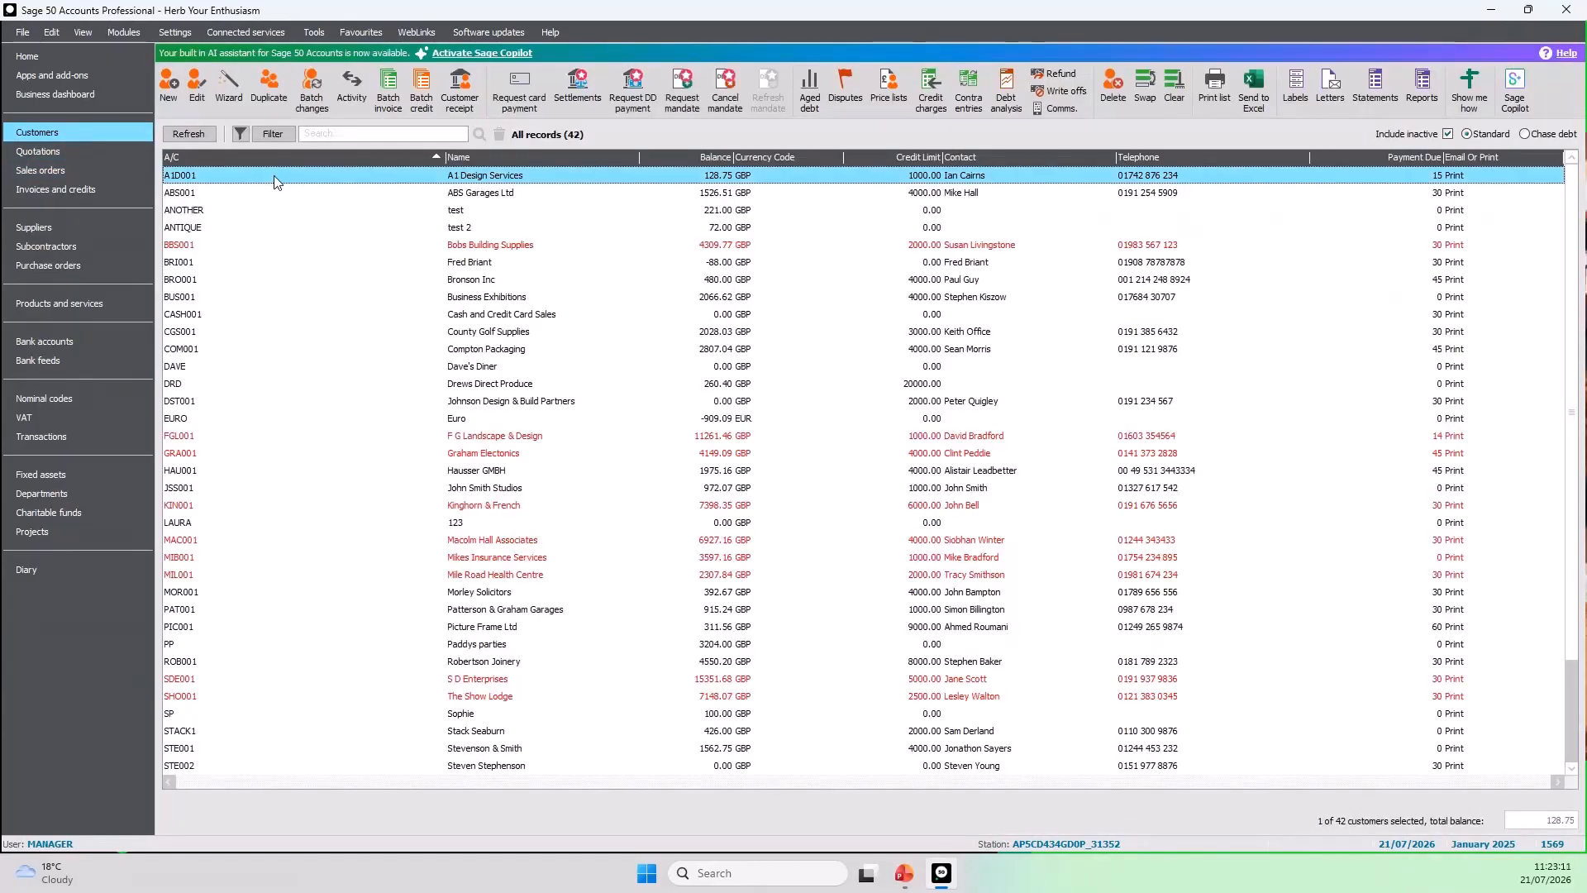
{"action": "double_click", "coordinate": [339, 181]}
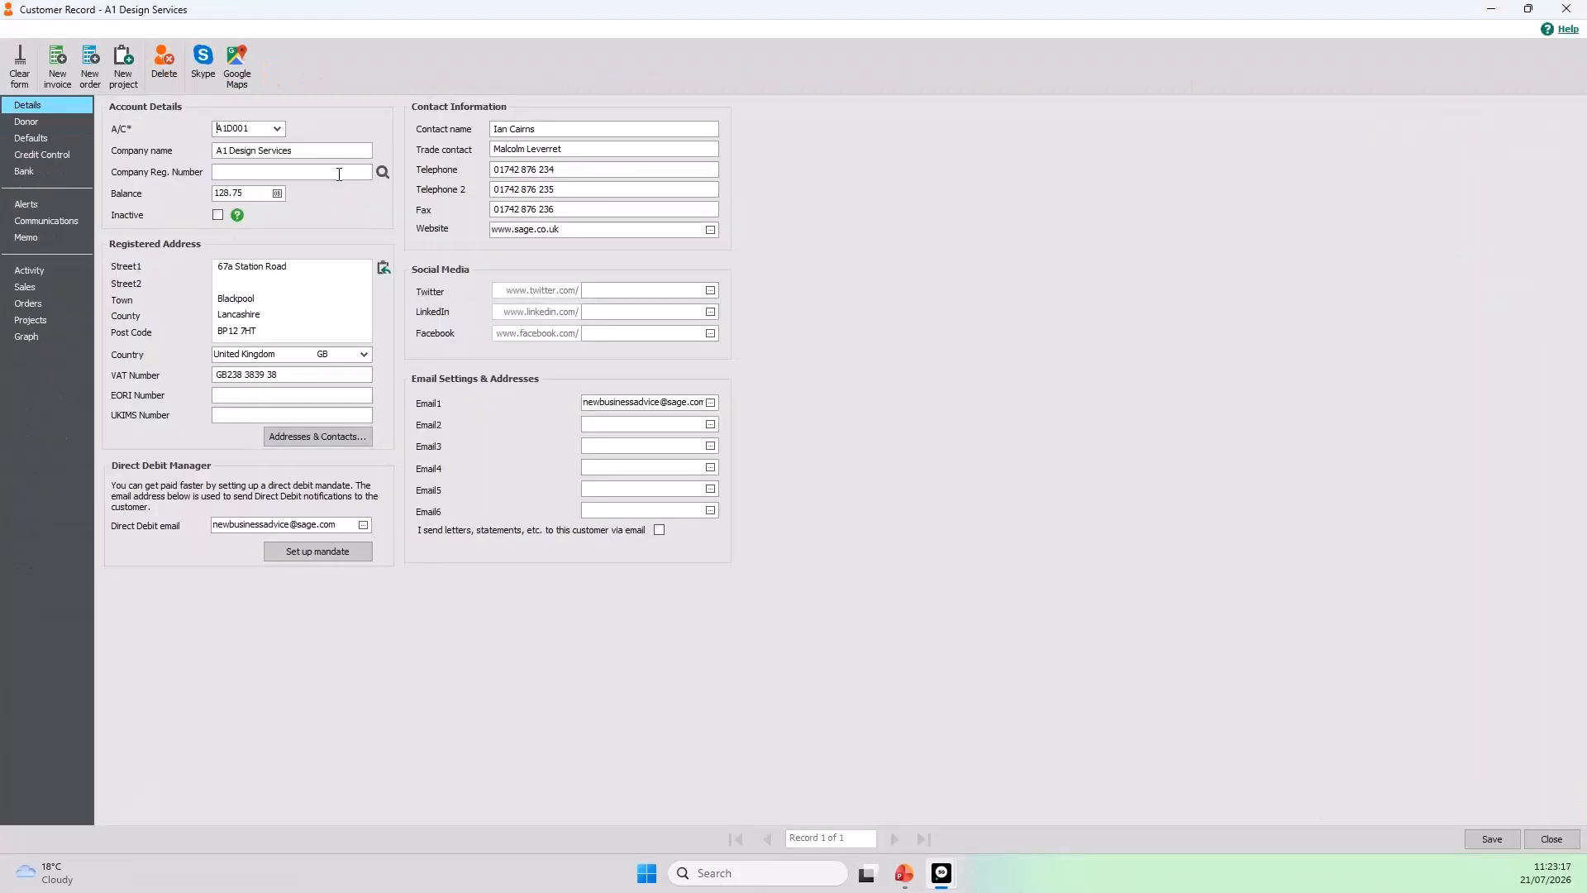
{"action": "left_click", "coordinate": [54, 270]}
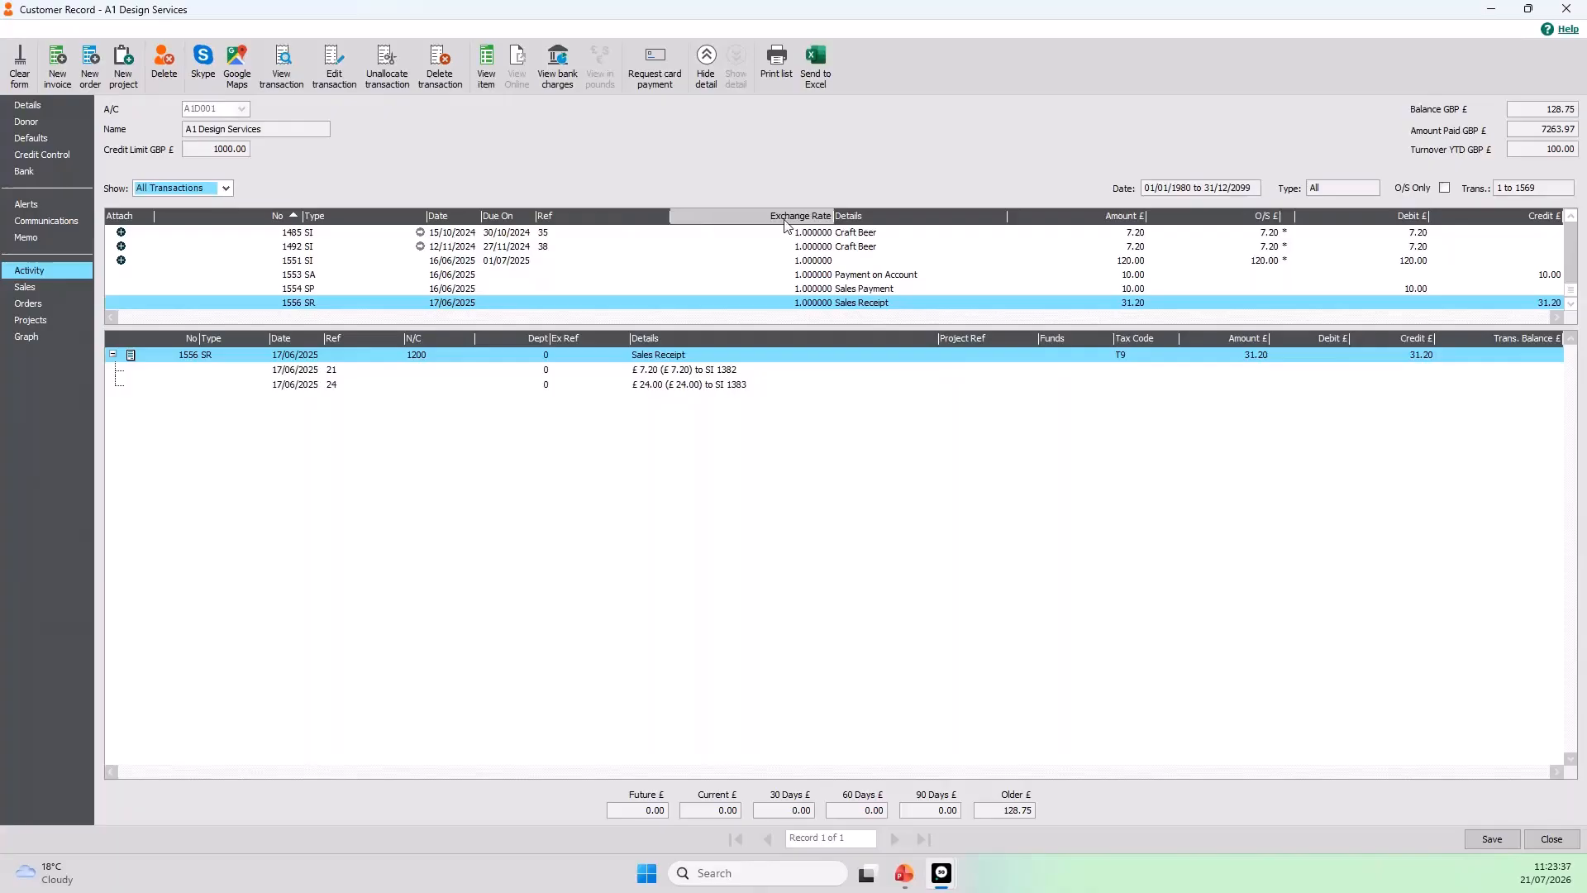
{"action": "left_click", "coordinate": [1570, 14]}
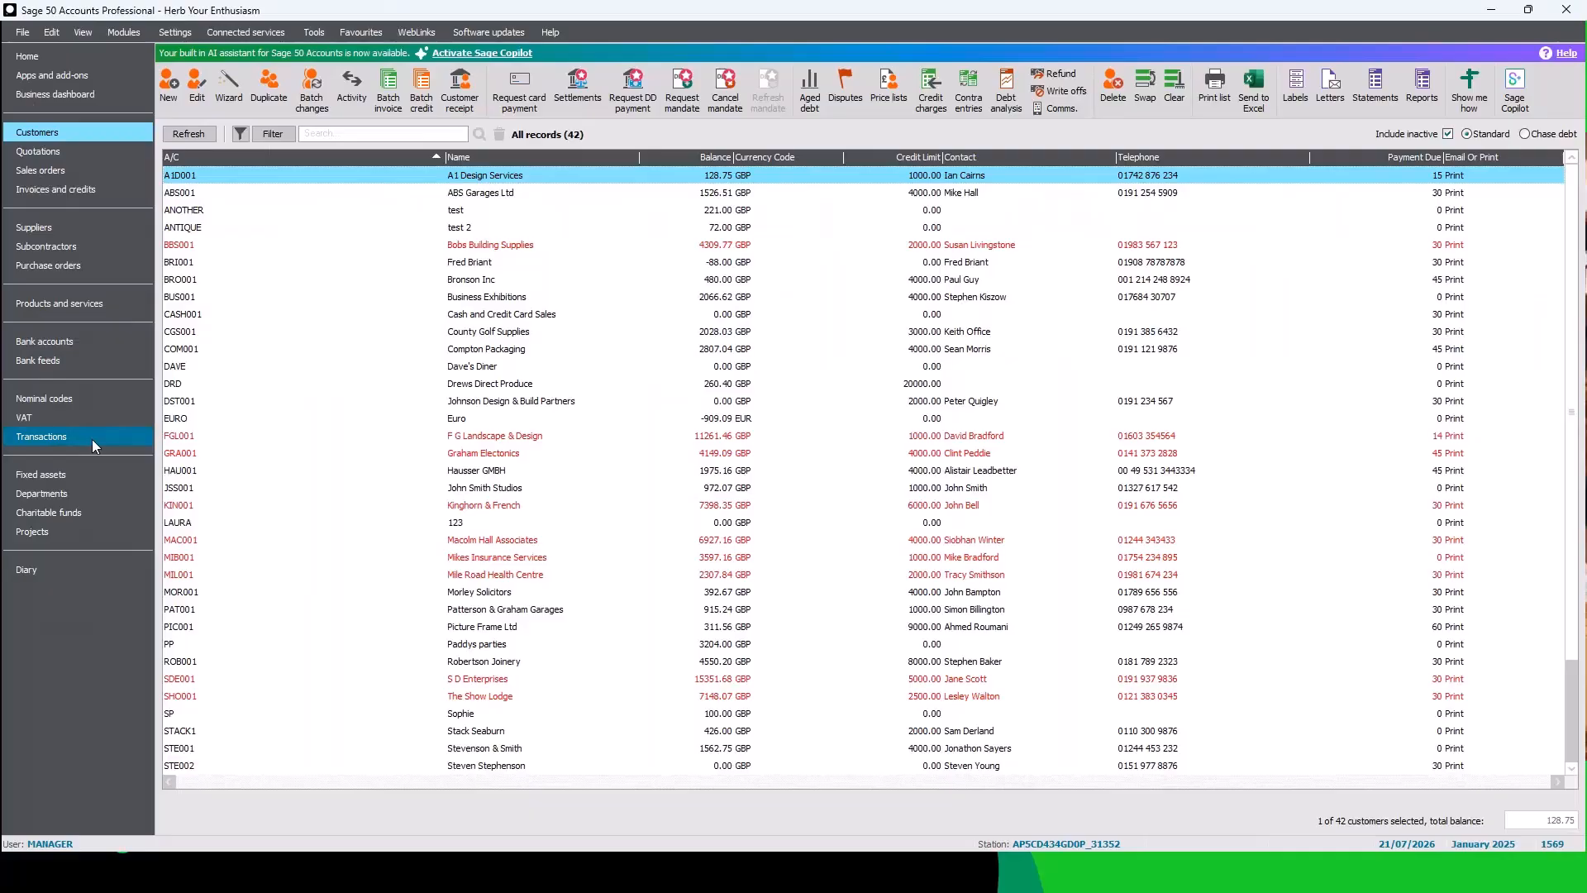
Locate the deleted sales receipts 1552 and 1555 for A1 Design Services in the full transactions list
{"action": "left_click", "coordinate": [92, 441]}
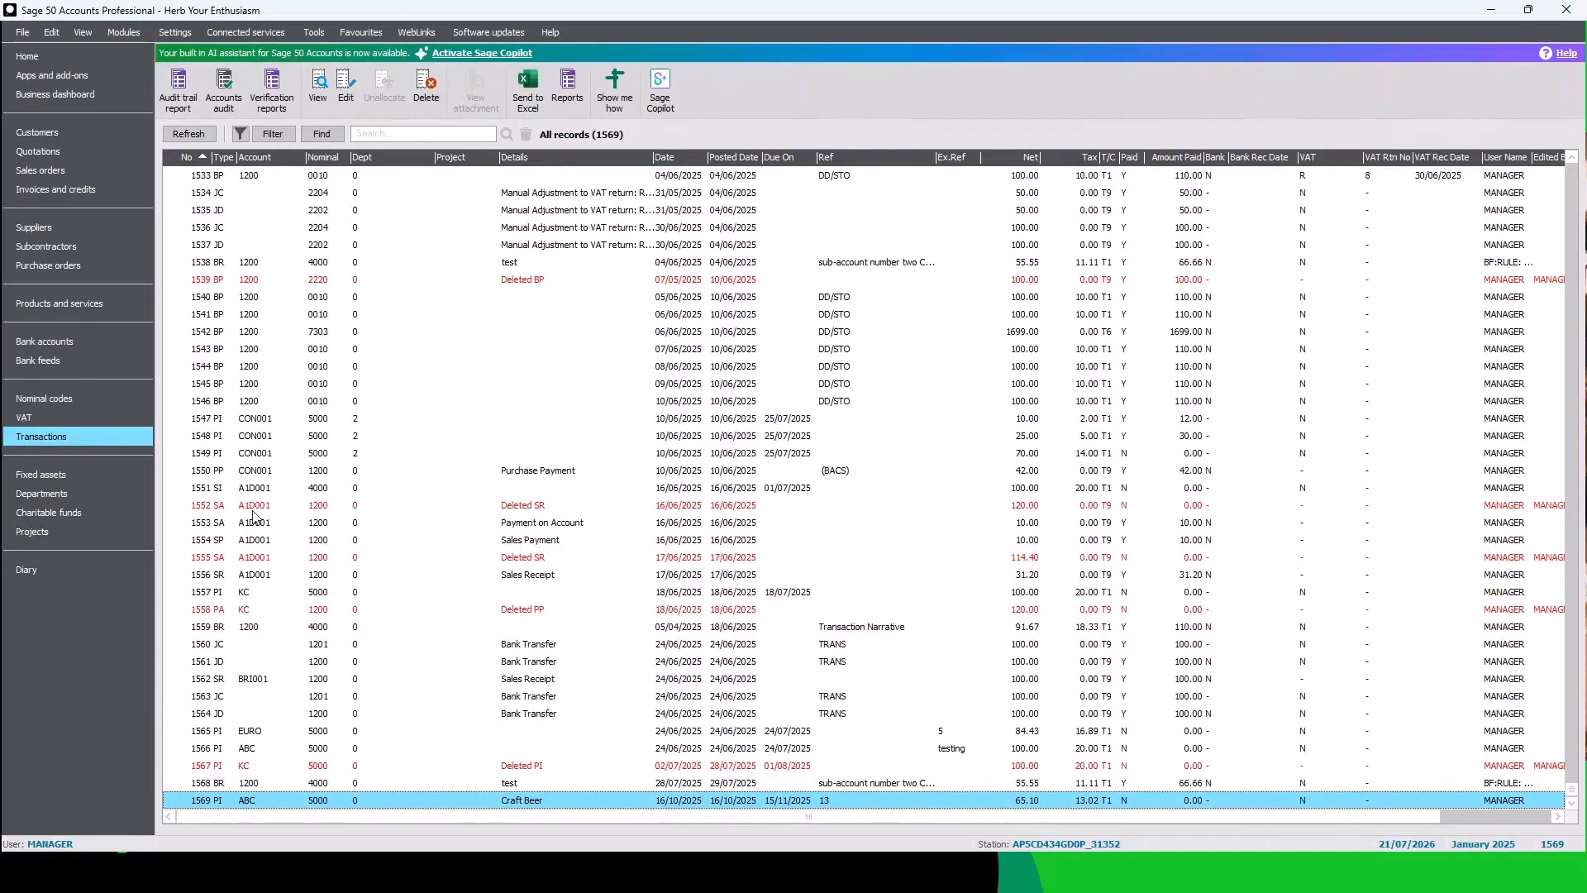
{"action": "left_click", "coordinate": [192, 507]}
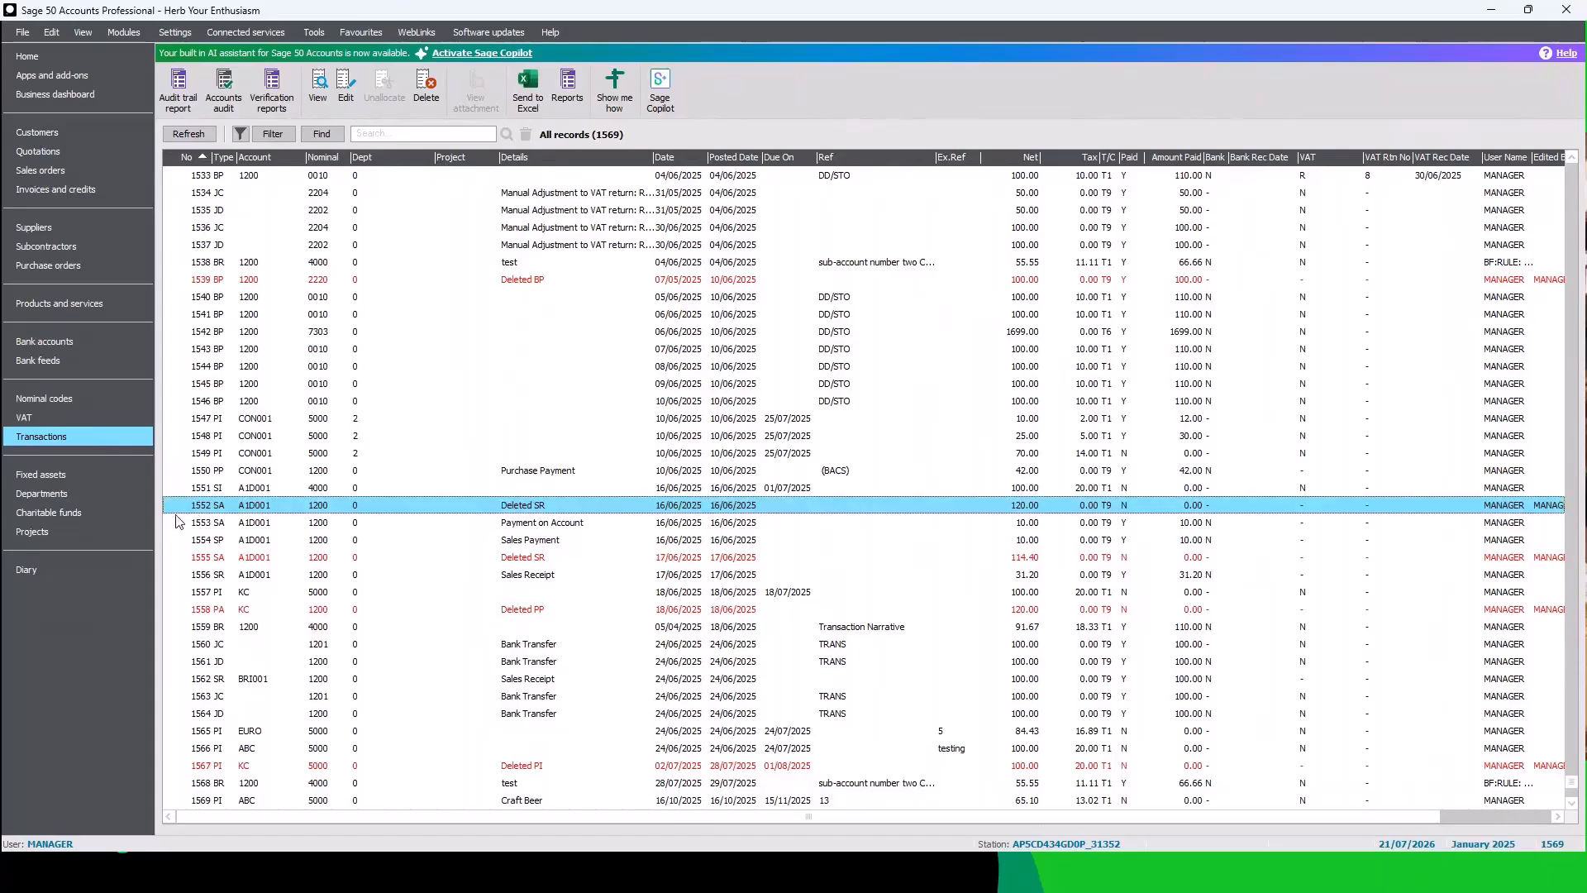
{"action": "left_click", "coordinate": [182, 559]}
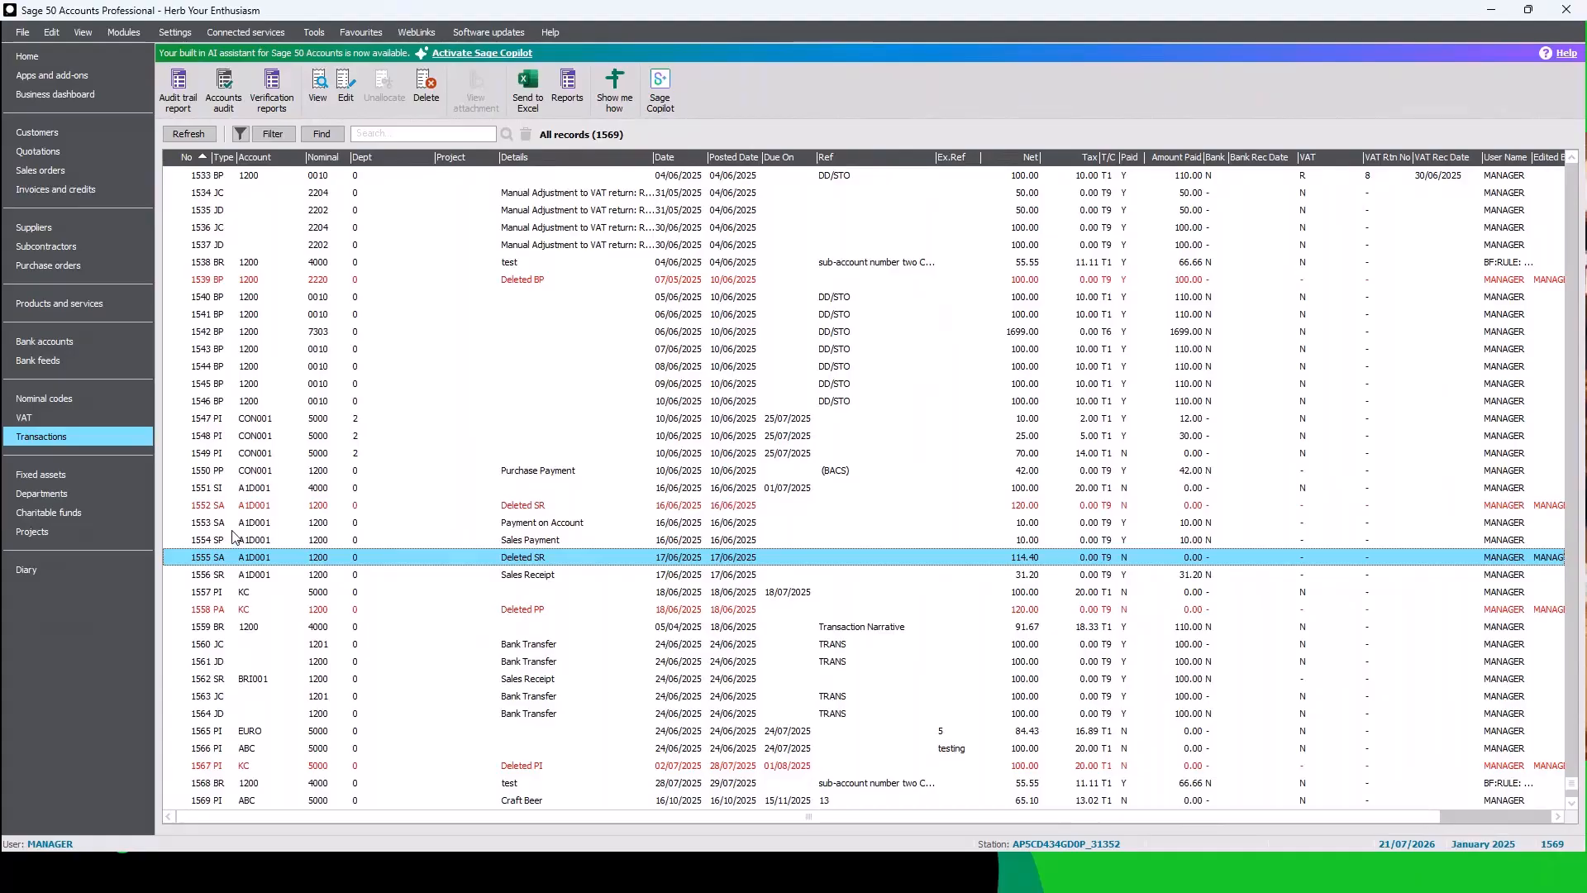
Reopen the Company Preferences with the account password, turn off Exclude deleted transactions in the parameters and save
{"action": "left_click", "coordinate": [181, 35]}
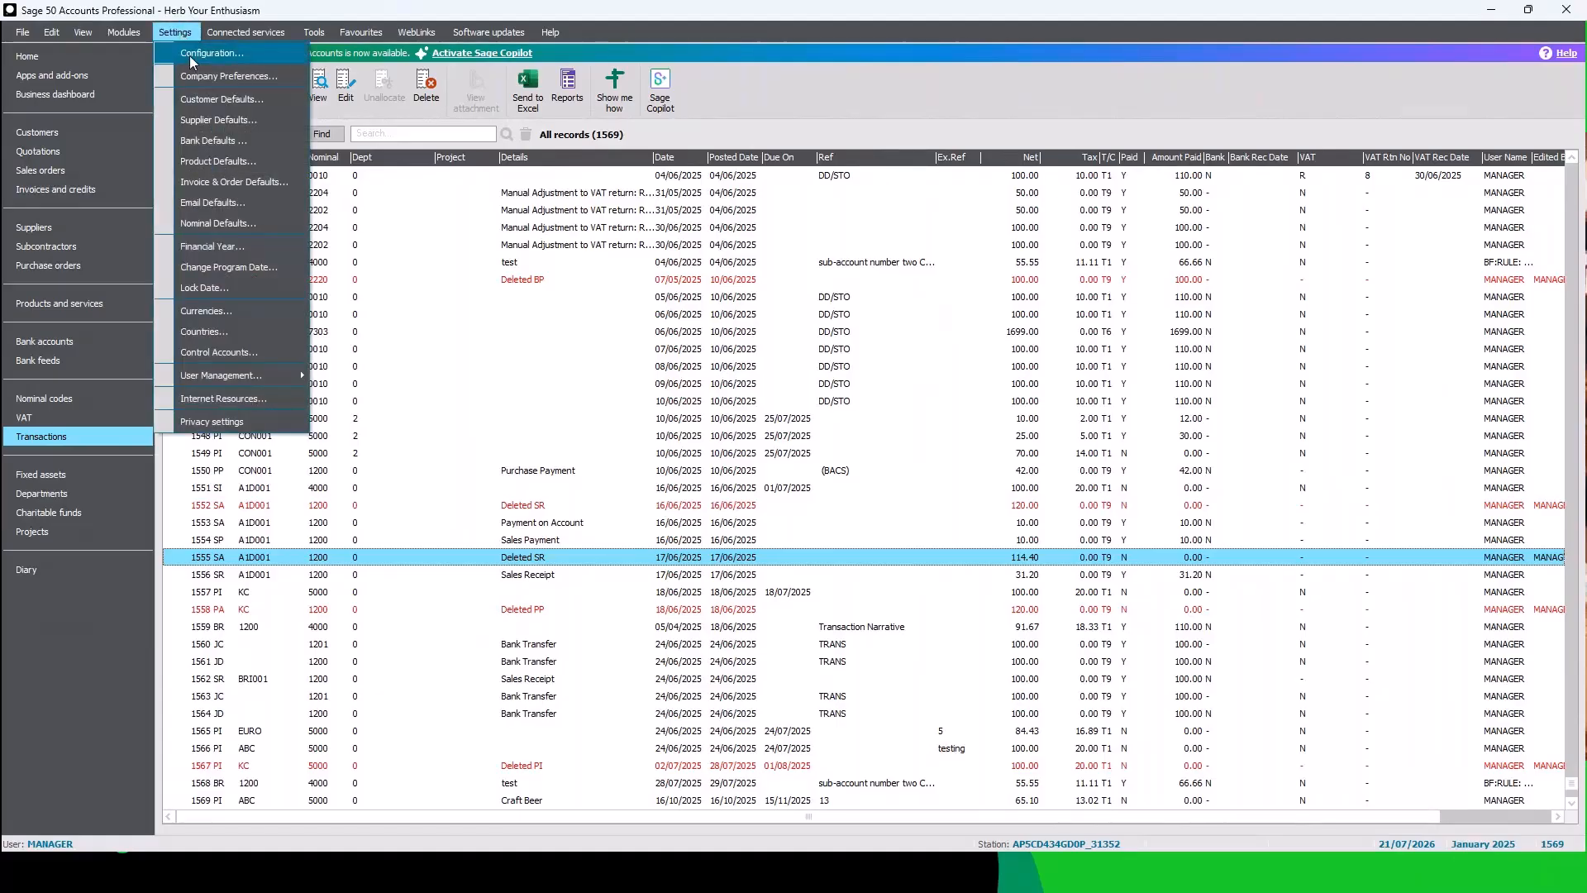
{"action": "left_click", "coordinate": [201, 75]}
{"action": "left_click", "coordinate": [814, 475]}
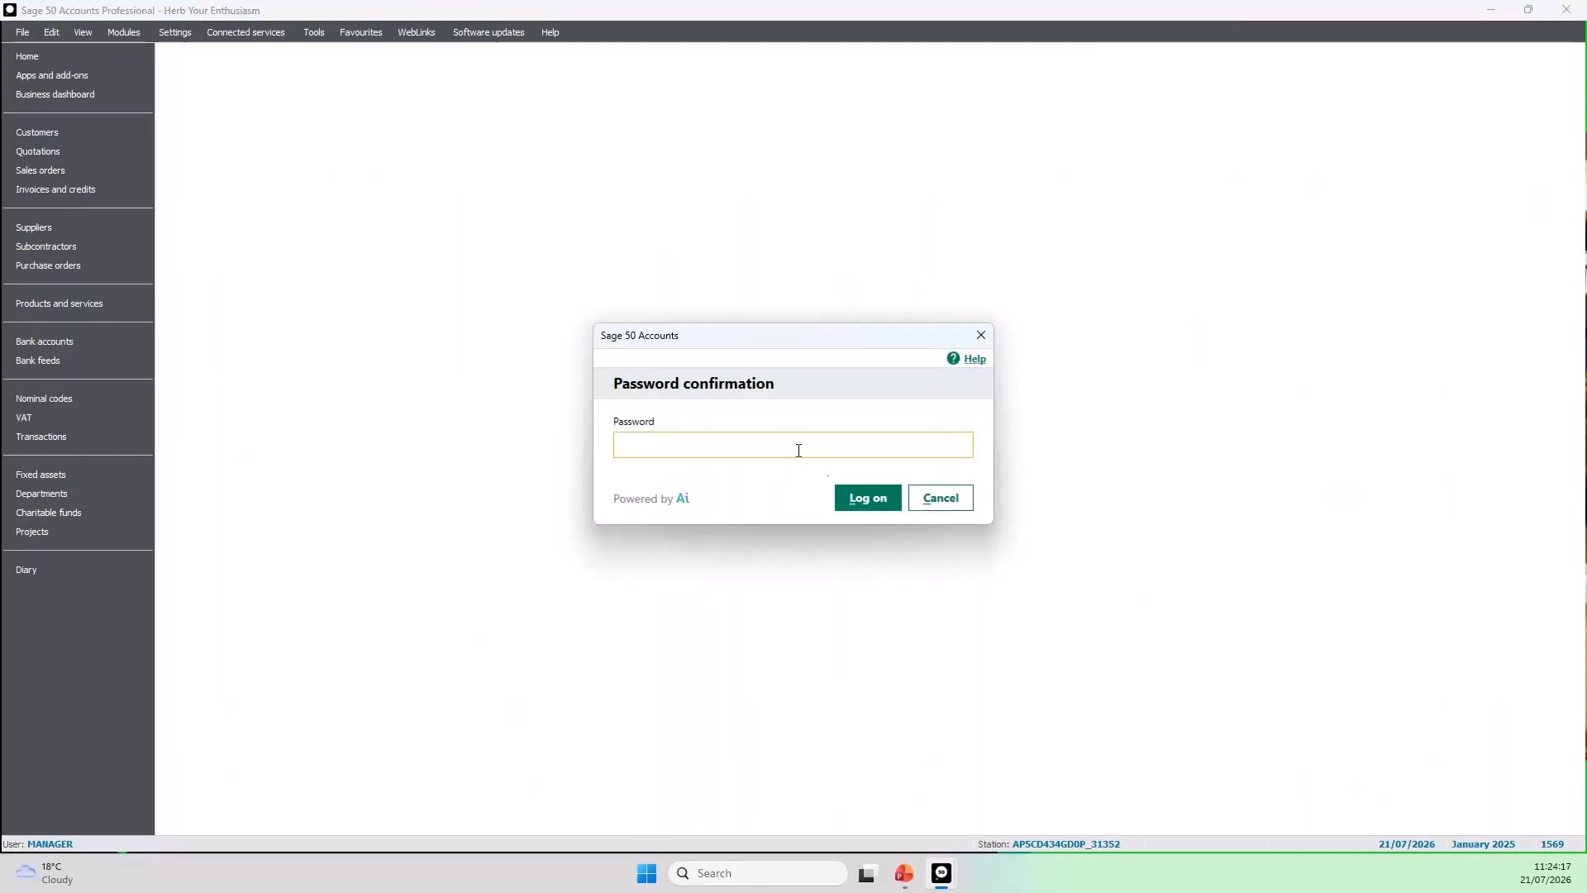
{"action": "type", "text": "a"}
{"action": "key", "text": "Return"}
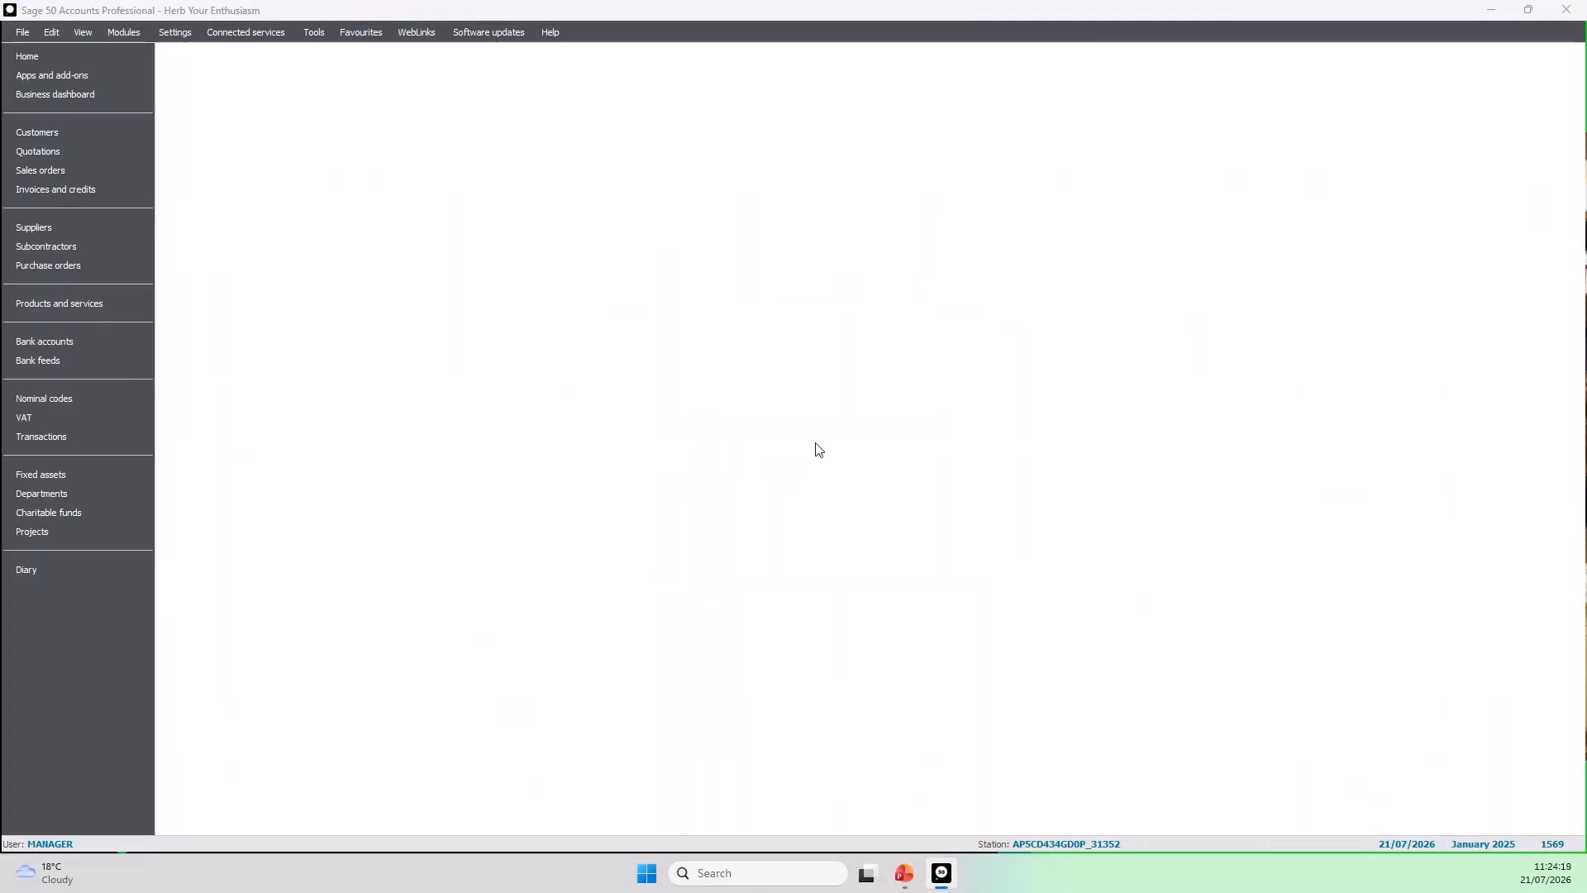
{"action": "left_click_drag", "start_coordinate": [801, 270], "coordinate": [822, 135]}
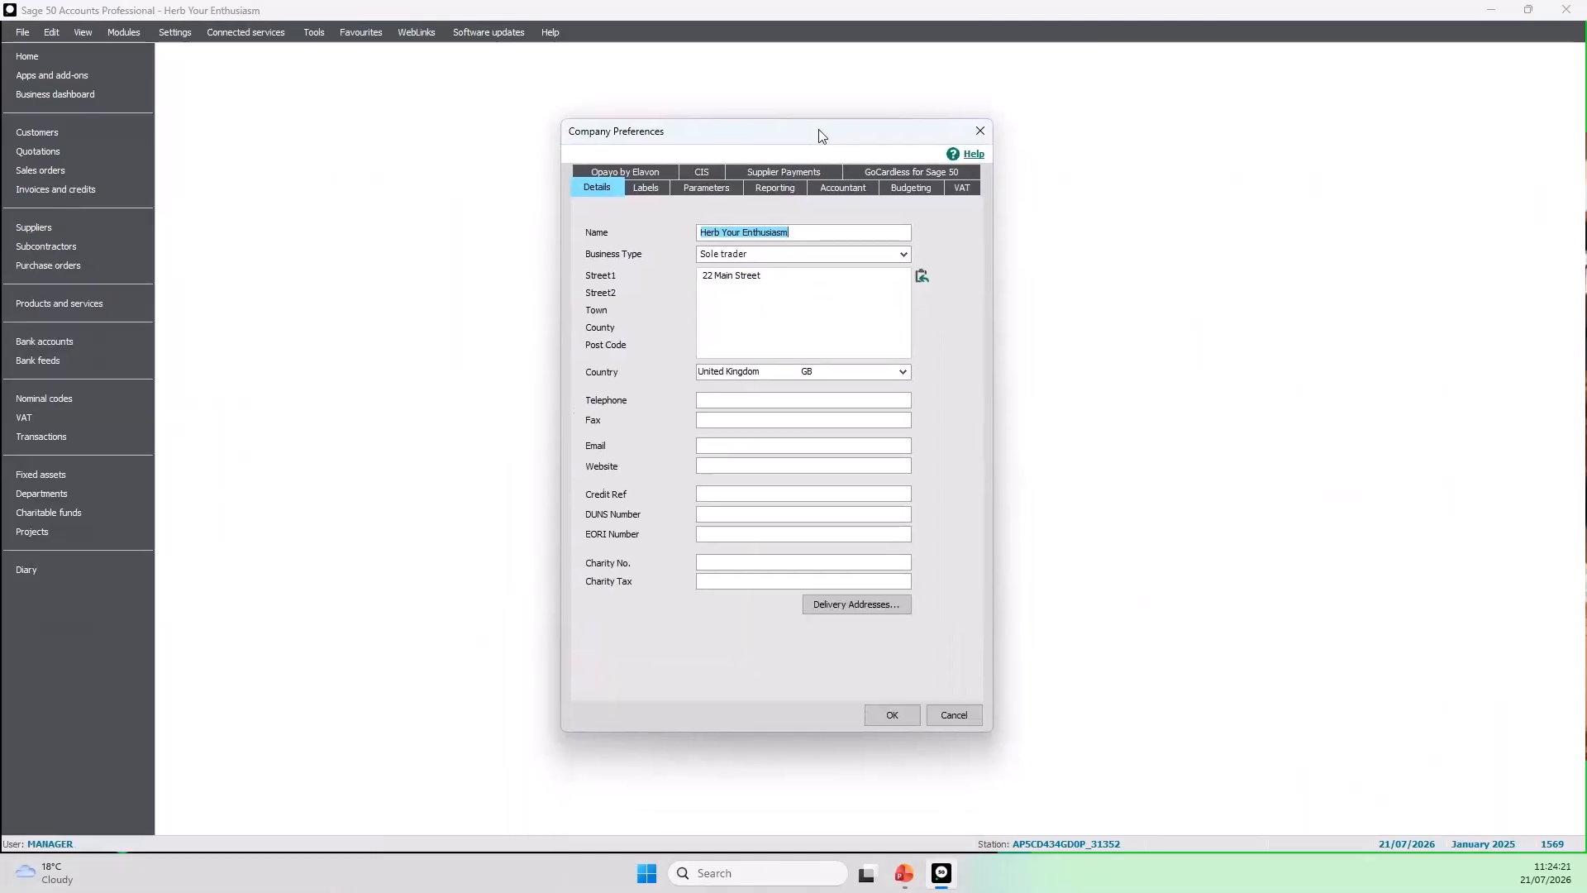
{"action": "left_click", "coordinate": [683, 194]}
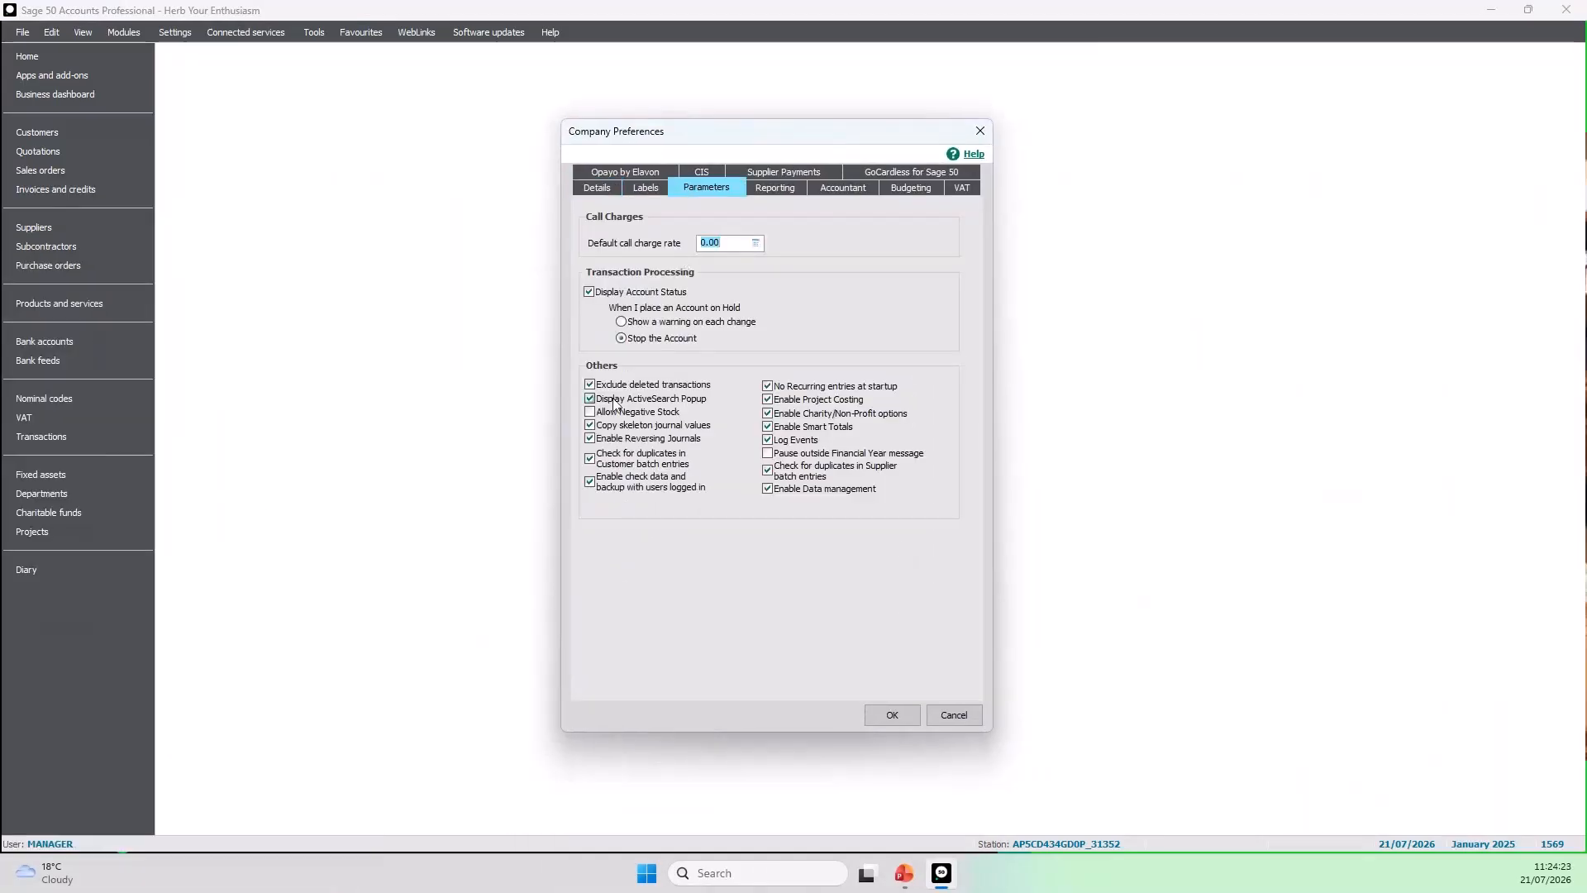
{"action": "left_click", "coordinate": [884, 715]}
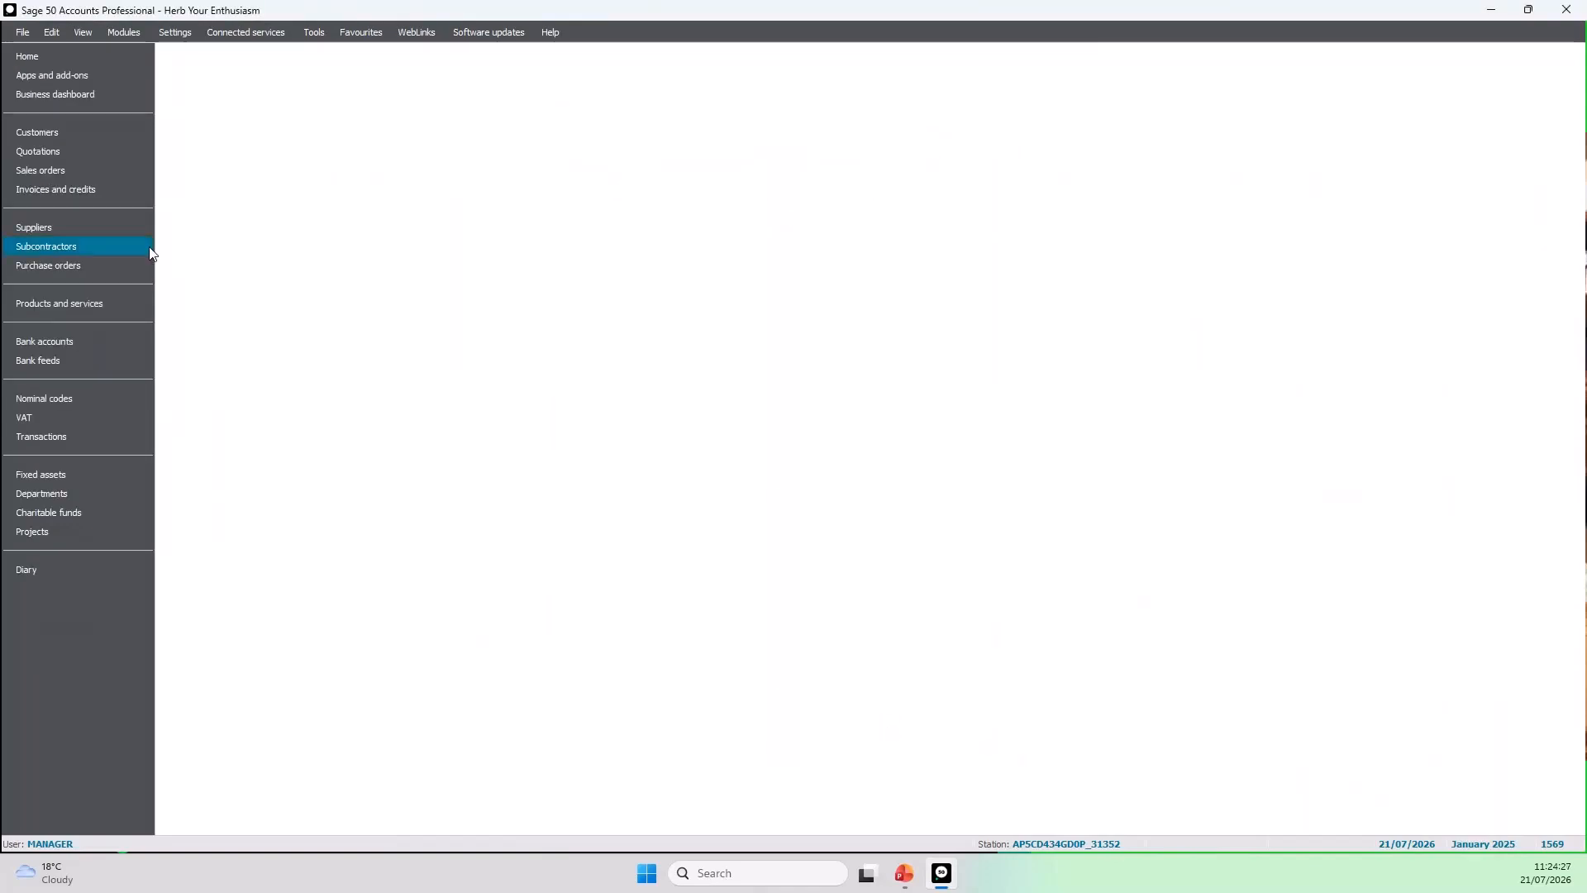
View the activity of A1 Design Services from the customer list, check it for deleted receipts and close it
{"action": "left_click", "coordinate": [79, 137]}
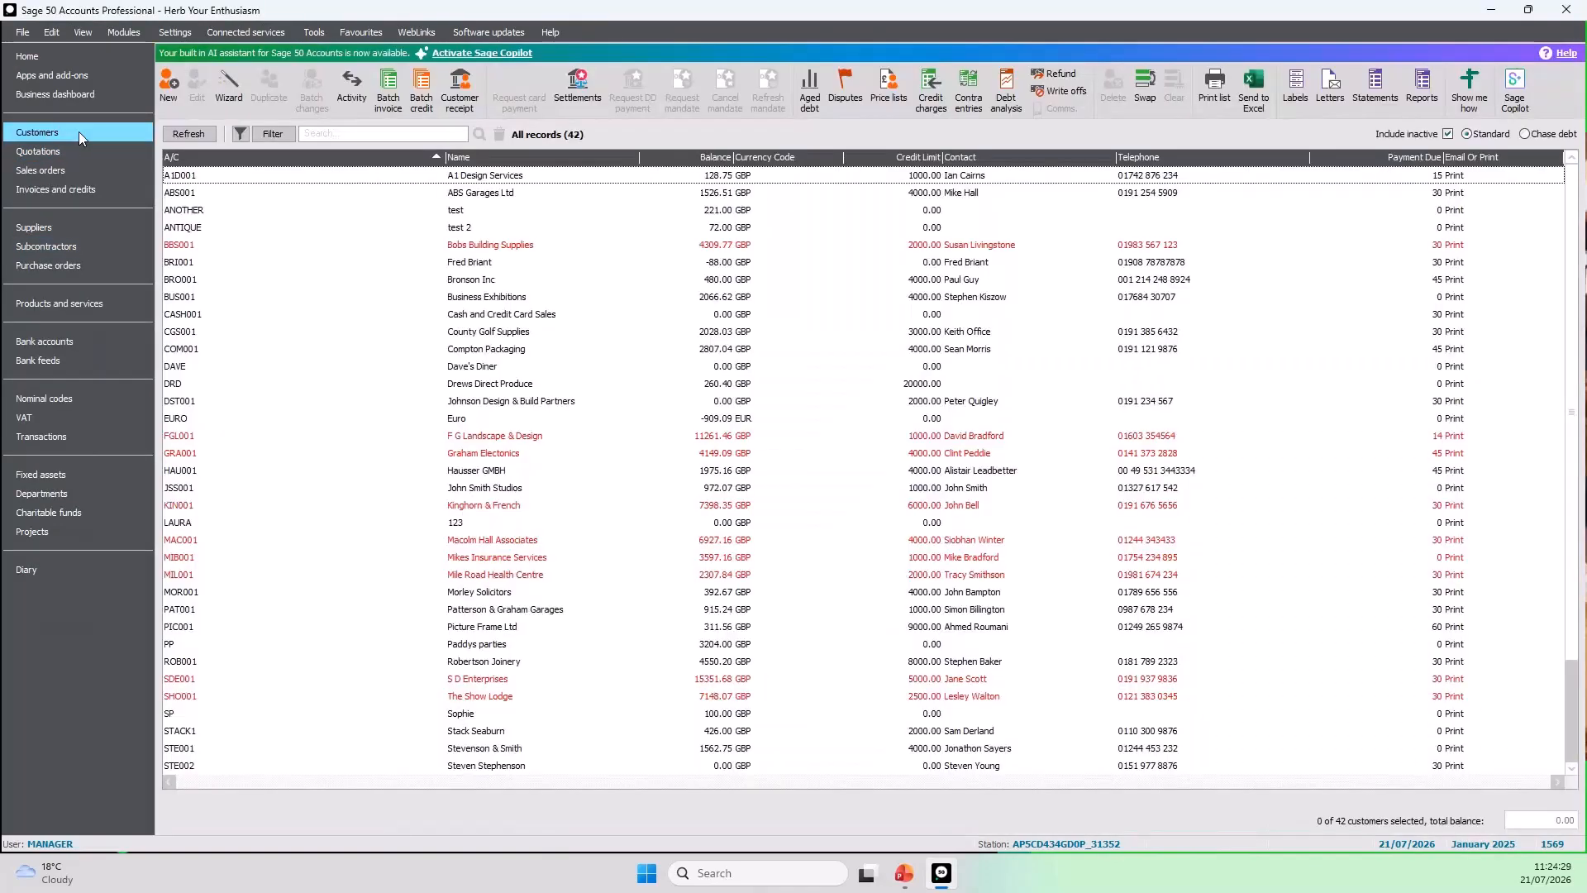
{"action": "left_click", "coordinate": [241, 175]}
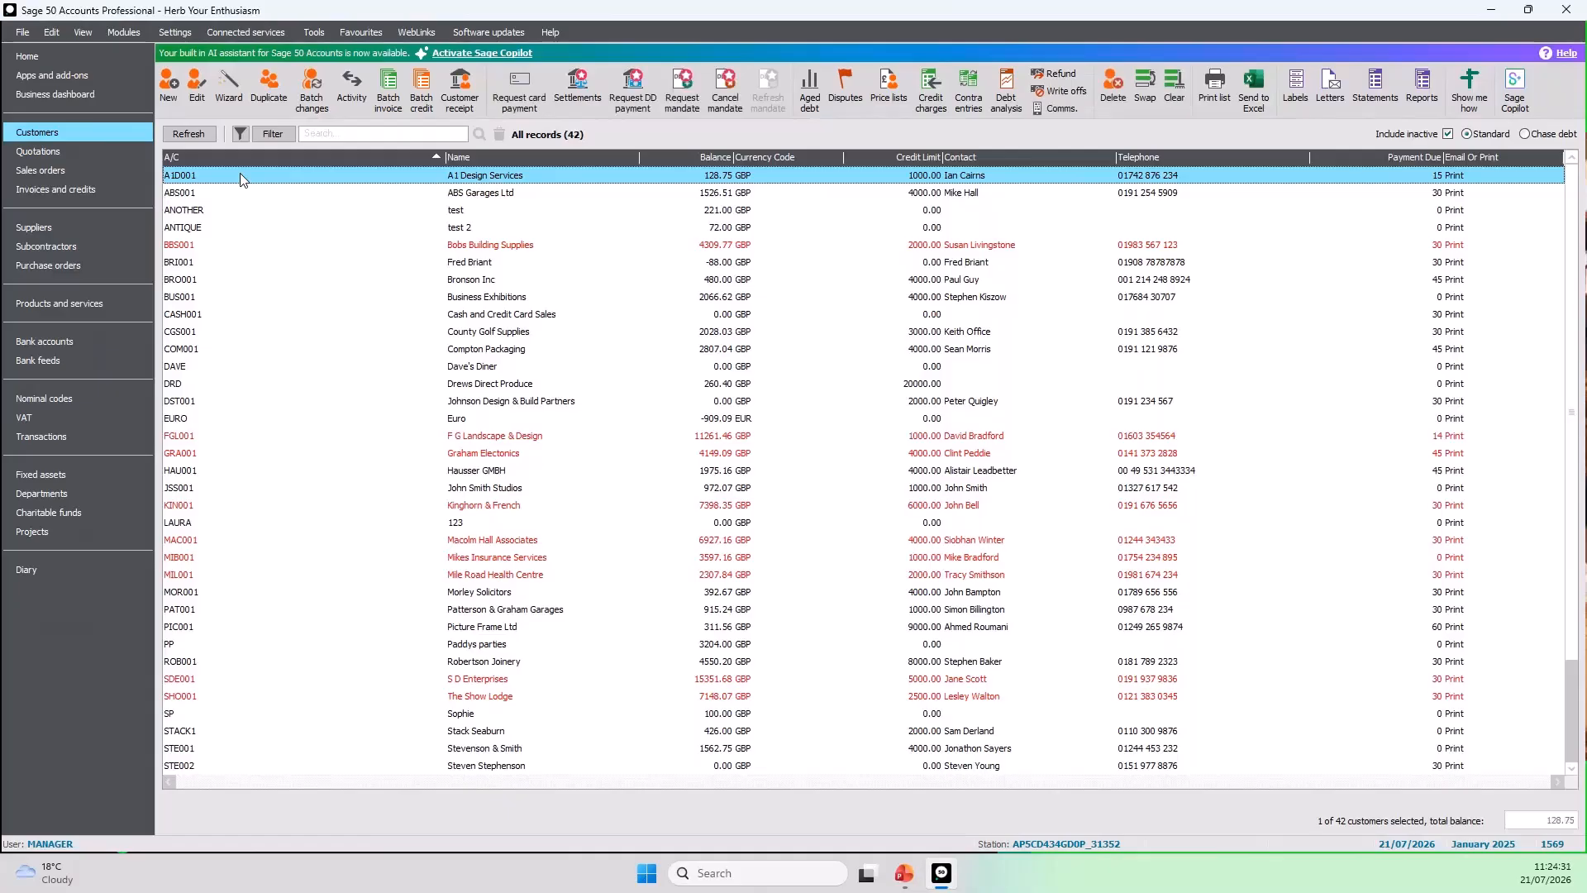
{"action": "left_click", "coordinate": [351, 91]}
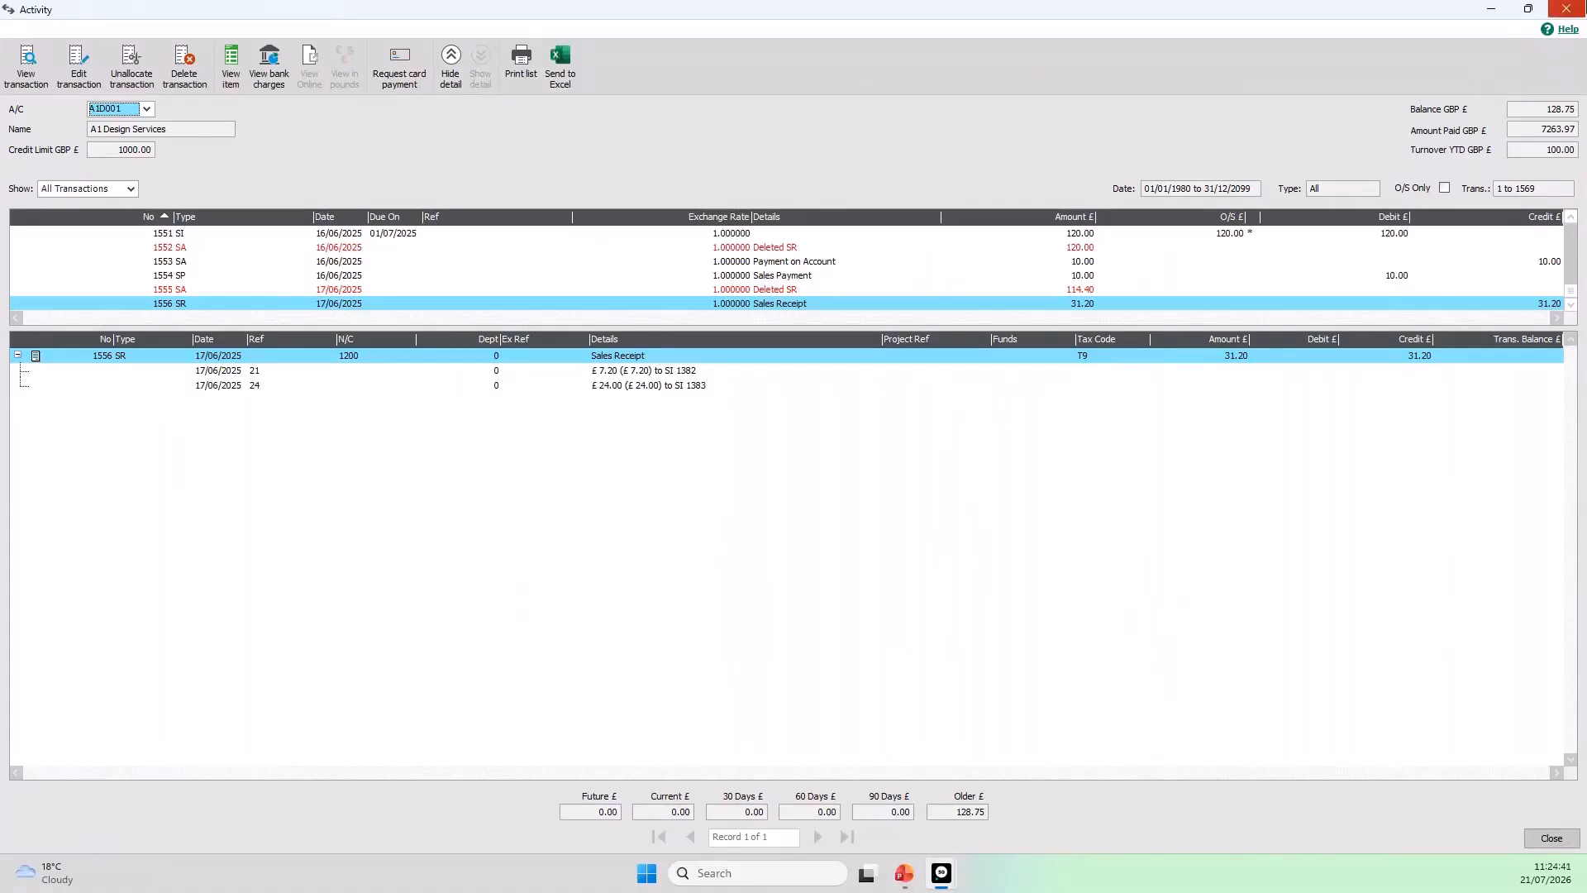
{"action": "left_click", "coordinate": [1566, 10]}
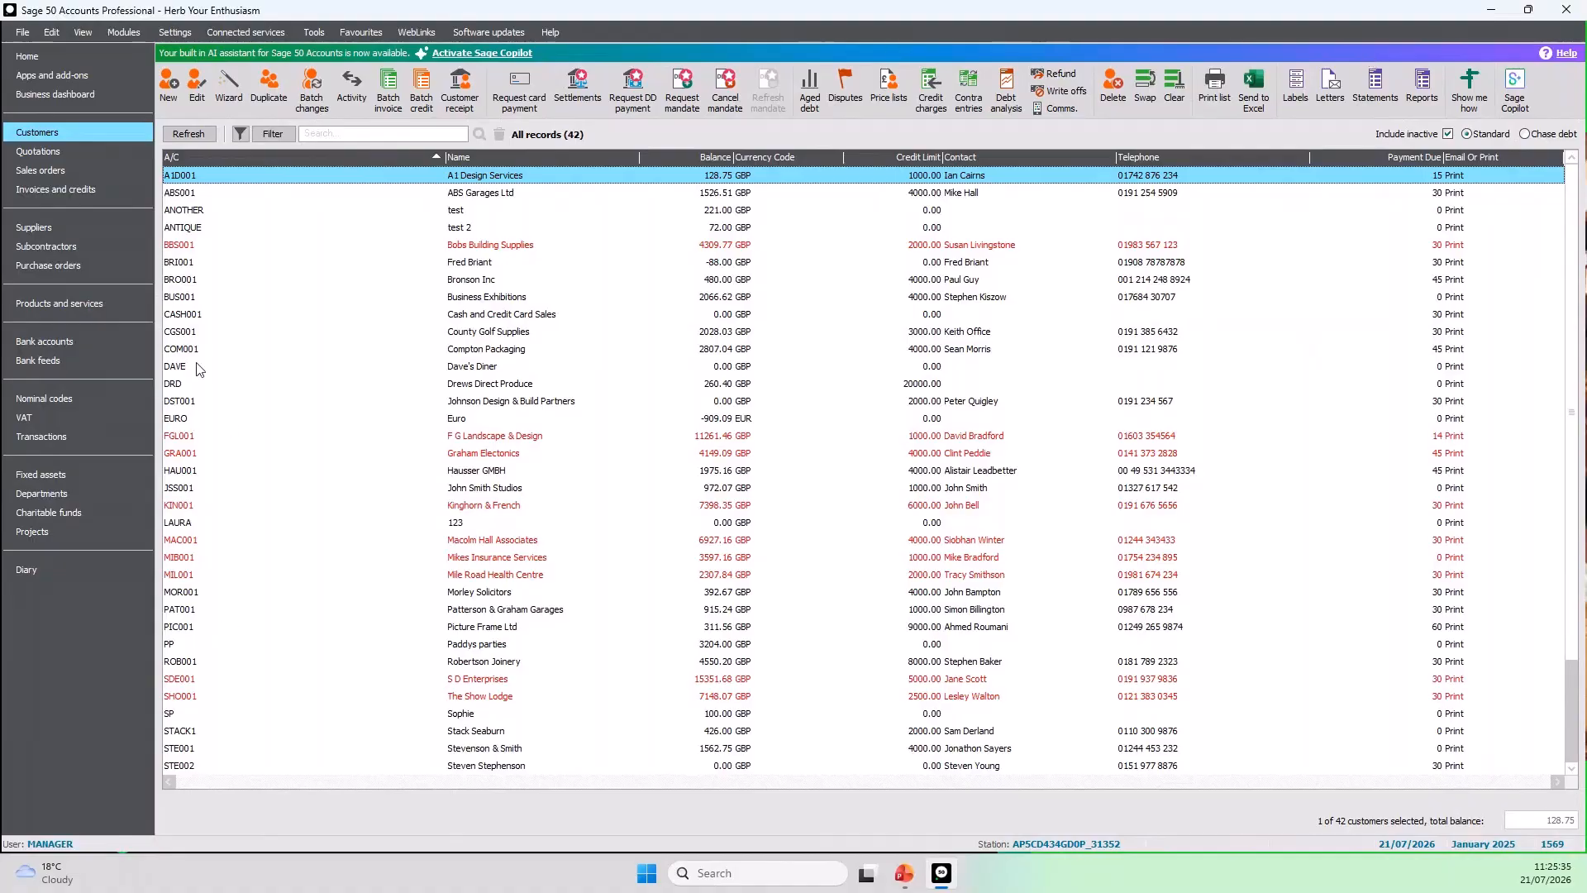
View the activity of Dave's Diner, check whether it has any transactions and close it
{"action": "left_click", "coordinate": [468, 372]}
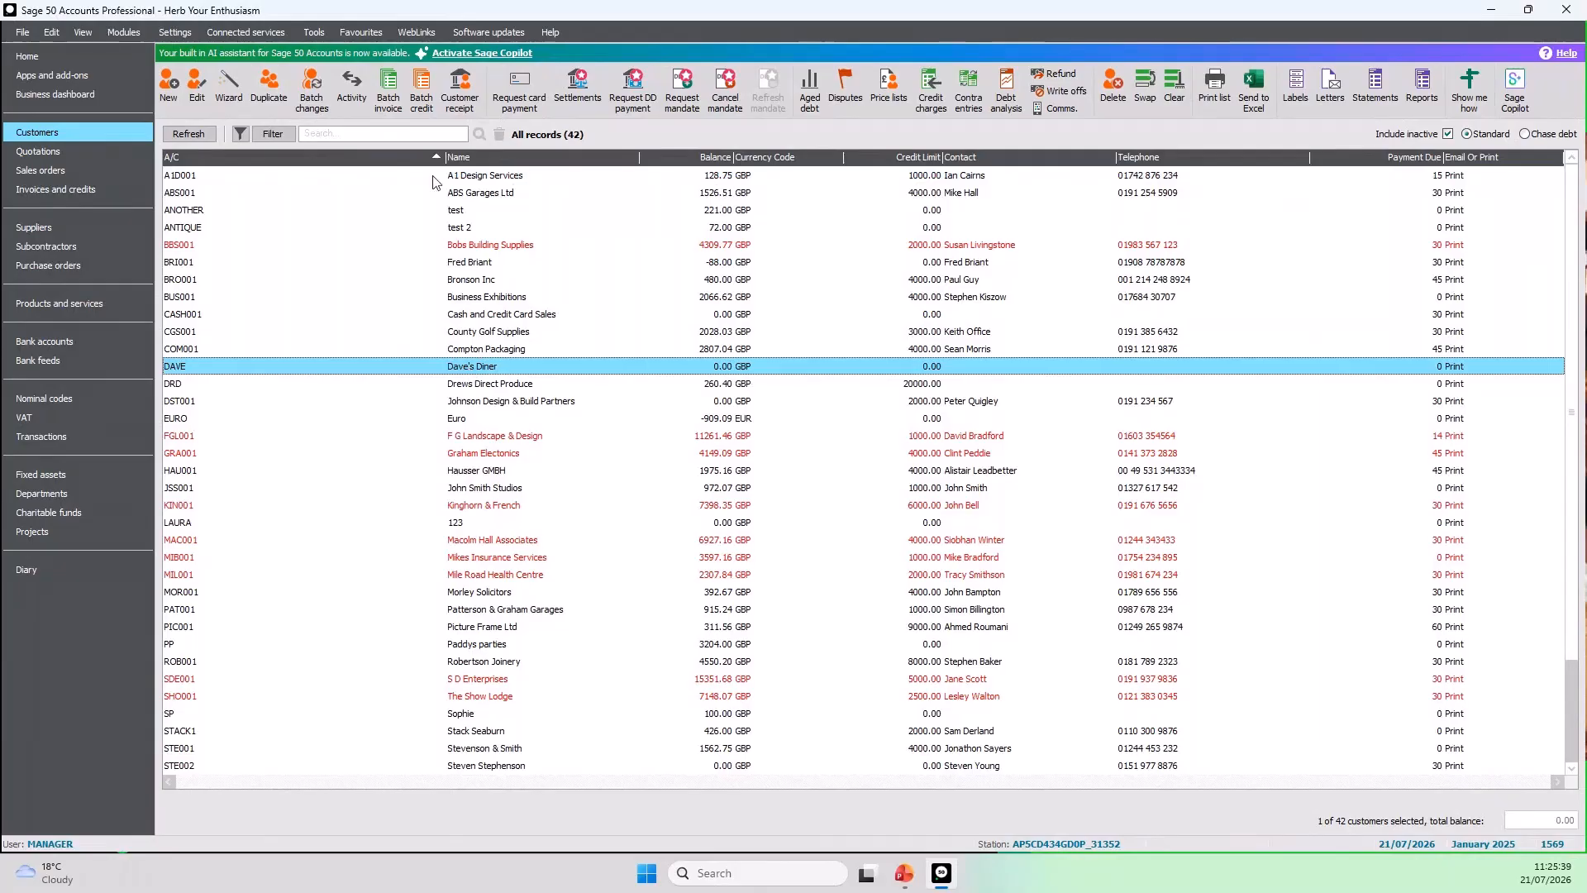
{"action": "left_click", "coordinate": [351, 100]}
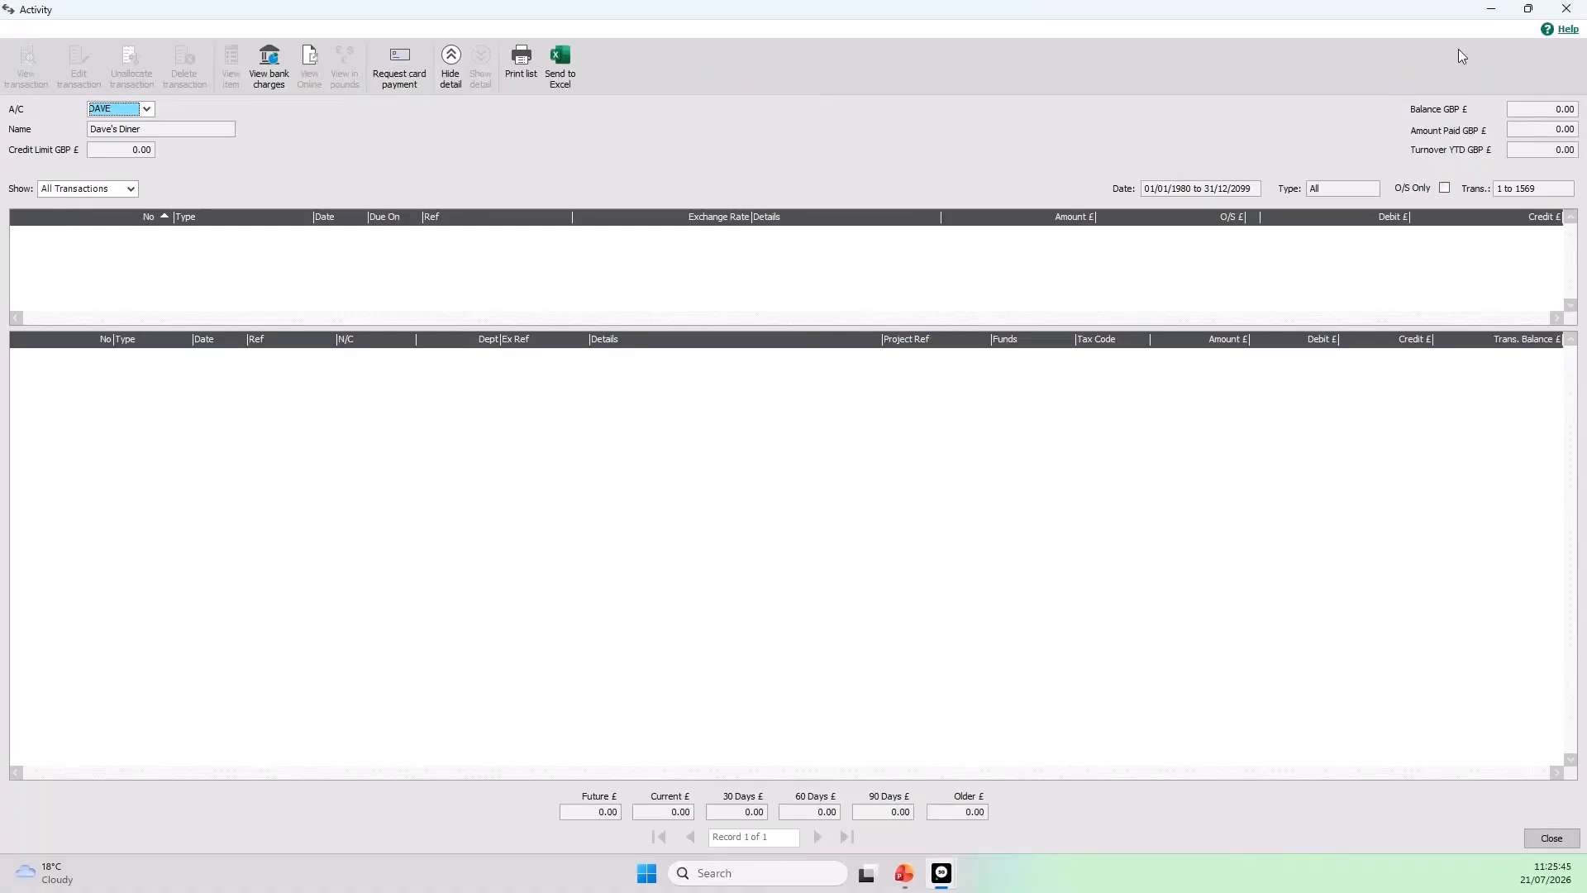
{"action": "left_click", "coordinate": [1566, 10]}
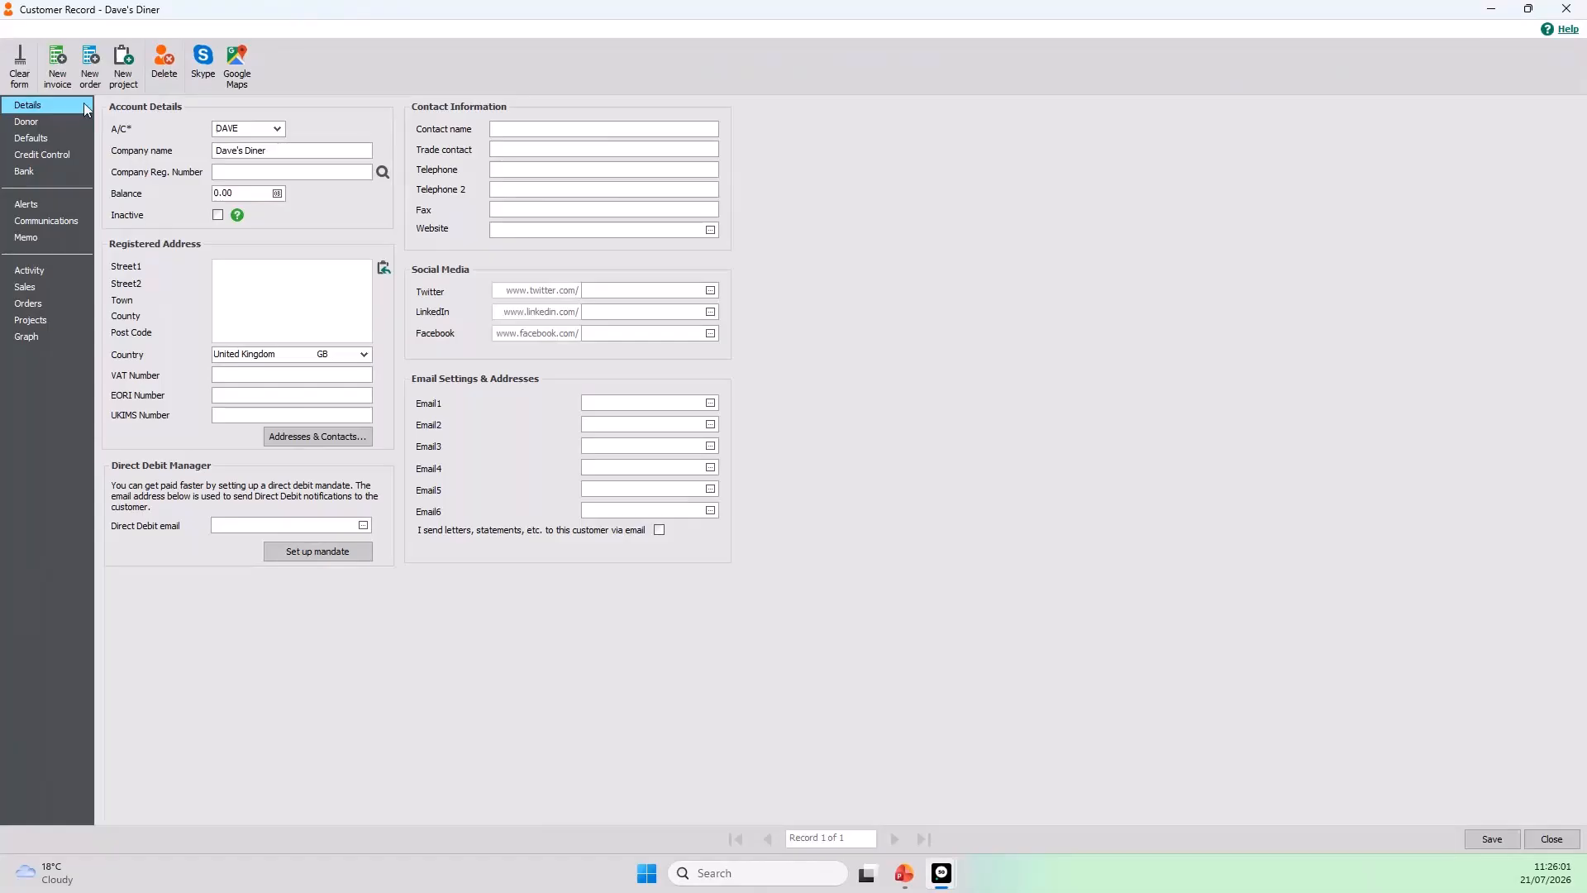
Read the explanation of inactive accounts, mark Dave's Diner as inactive in its customer record and close the record
{"action": "left_click", "coordinate": [237, 216]}
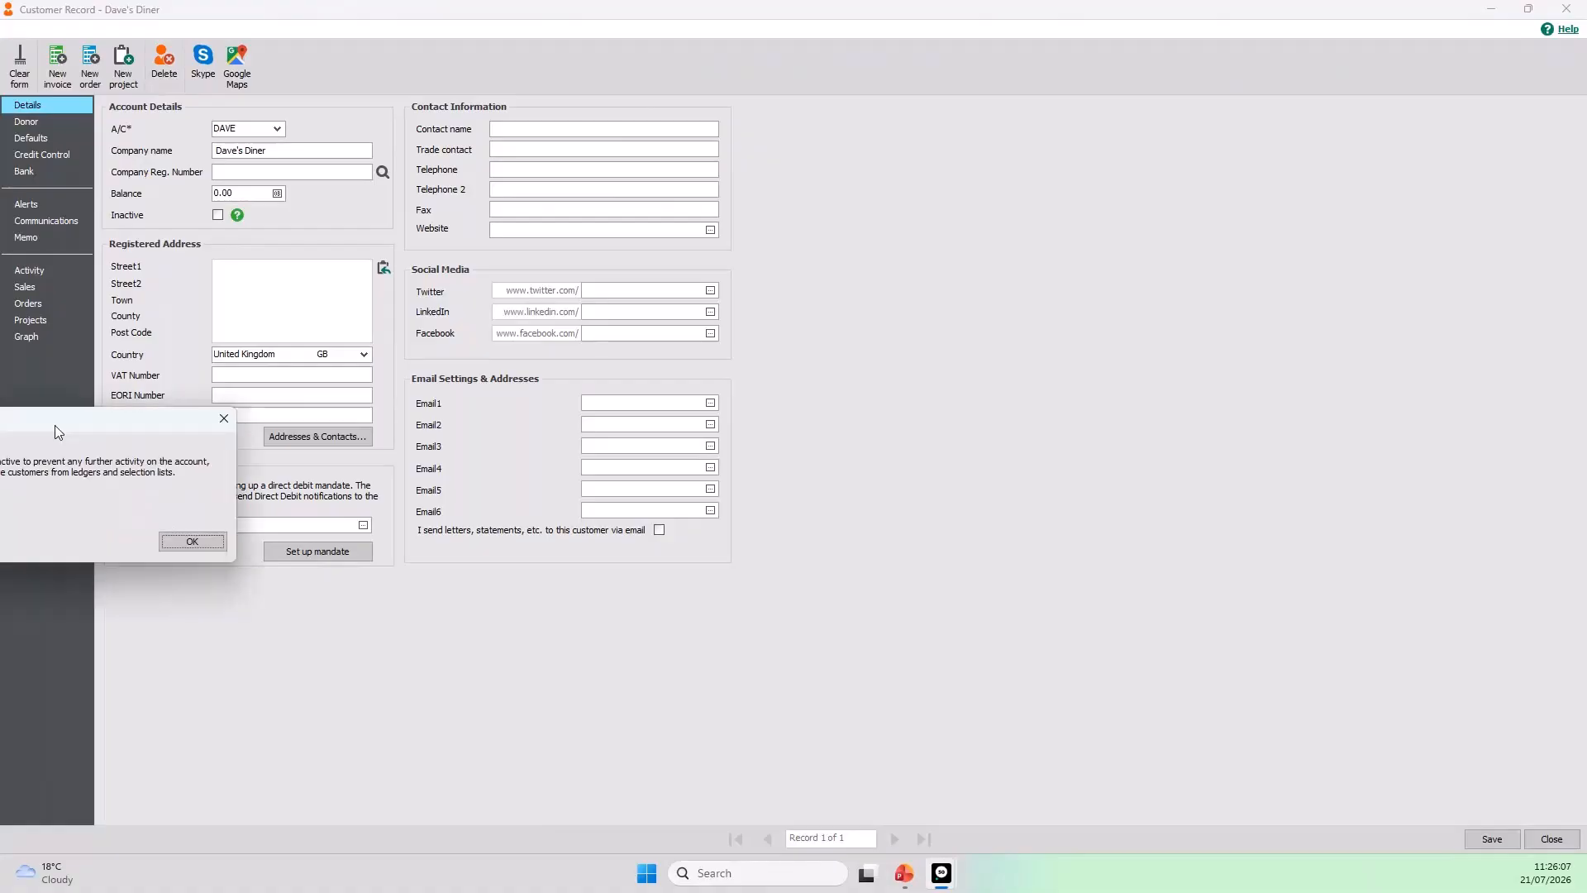
{"action": "left_click_drag", "start_coordinate": [730, 318], "coordinate": [923, 226]}
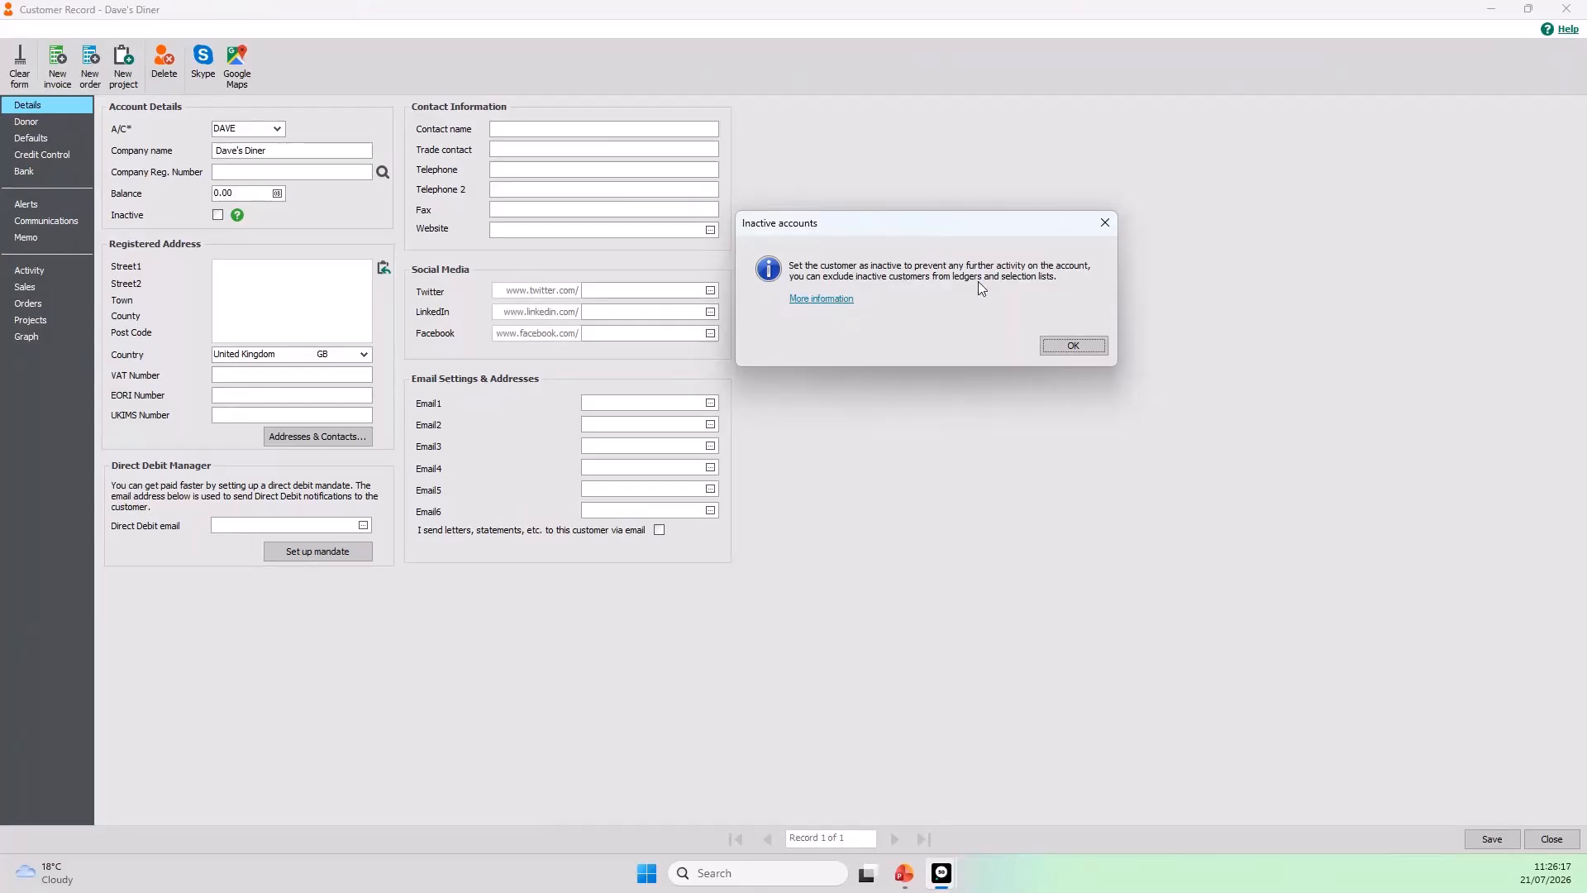
{"action": "left_click", "coordinate": [1055, 350]}
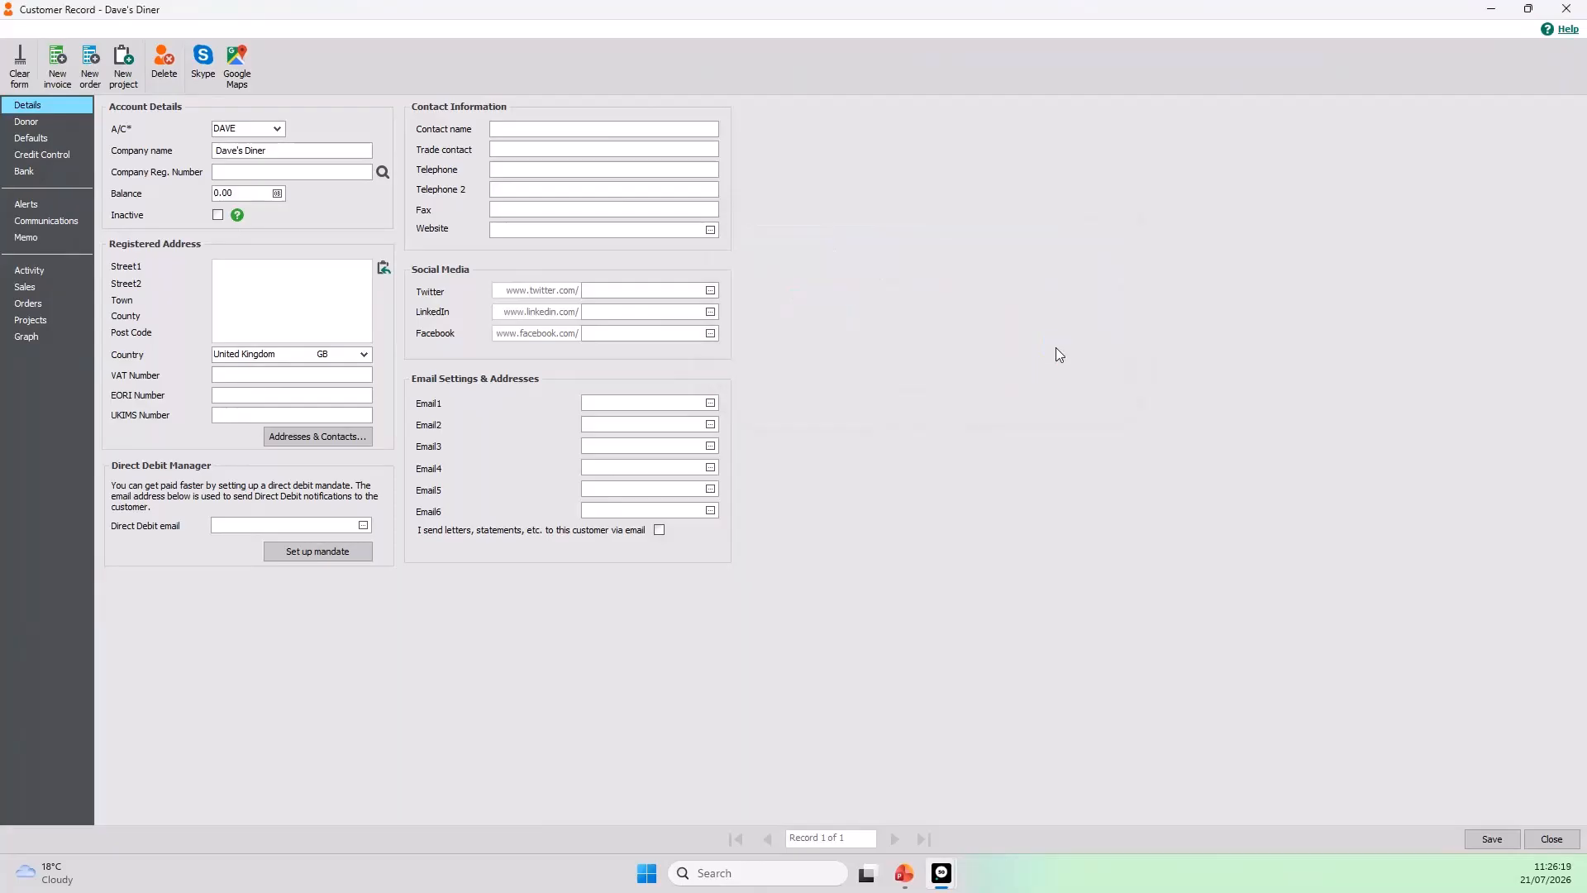
{"action": "left_click", "coordinate": [218, 216]}
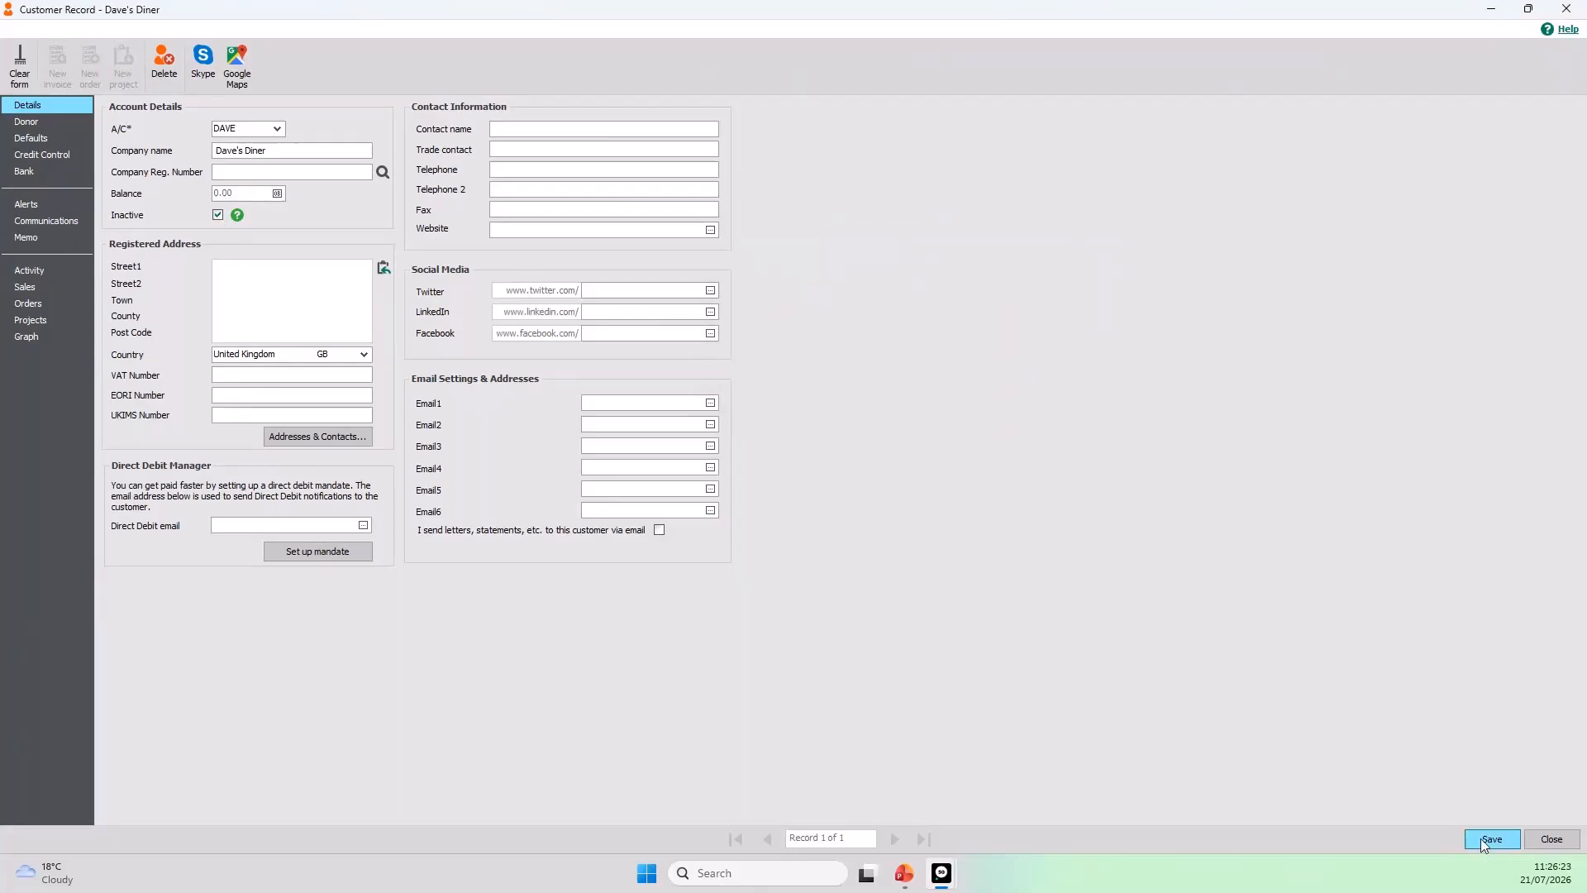
{"action": "left_click", "coordinate": [1552, 840]}
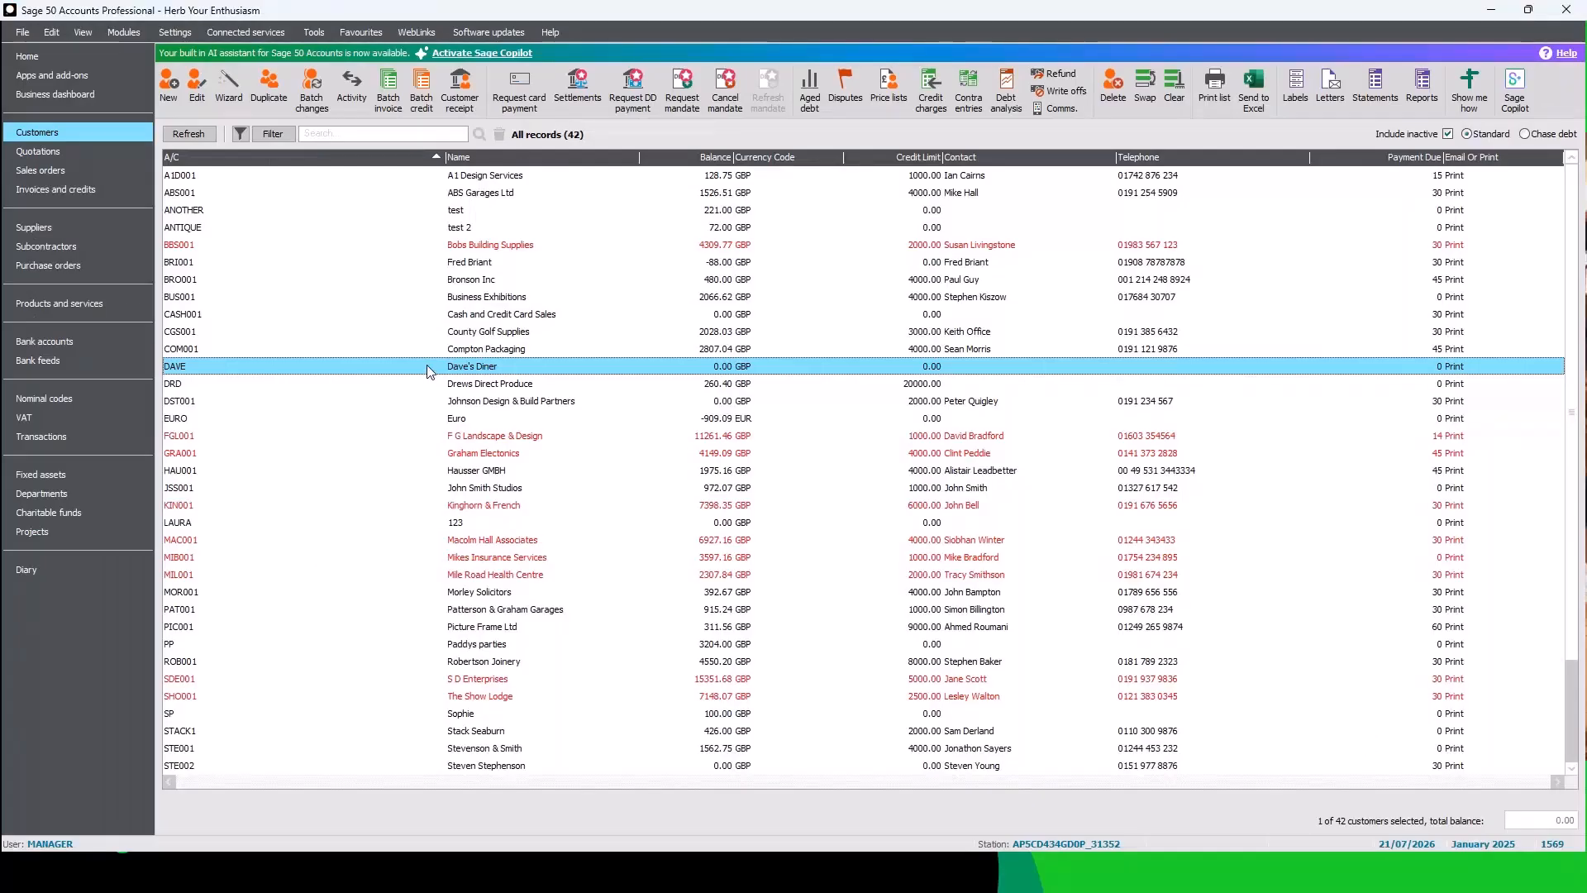
Add the Inactive column to the customer list, then exclude inactive customers from the list and include them again
{"action": "right_click", "coordinate": [620, 161]}
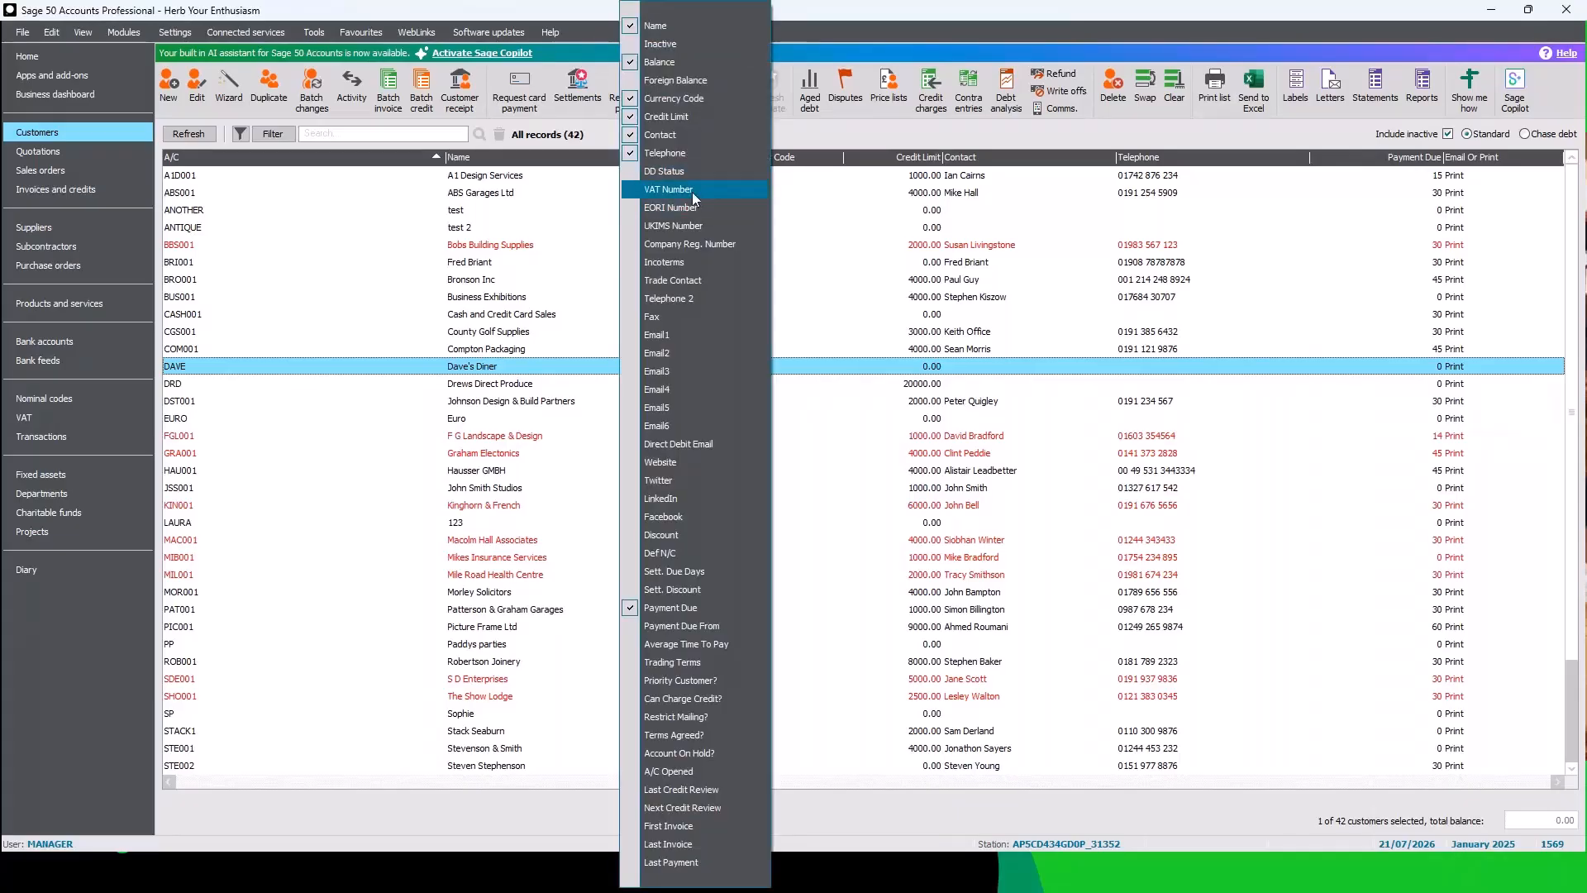
{"action": "left_click", "coordinate": [652, 46]}
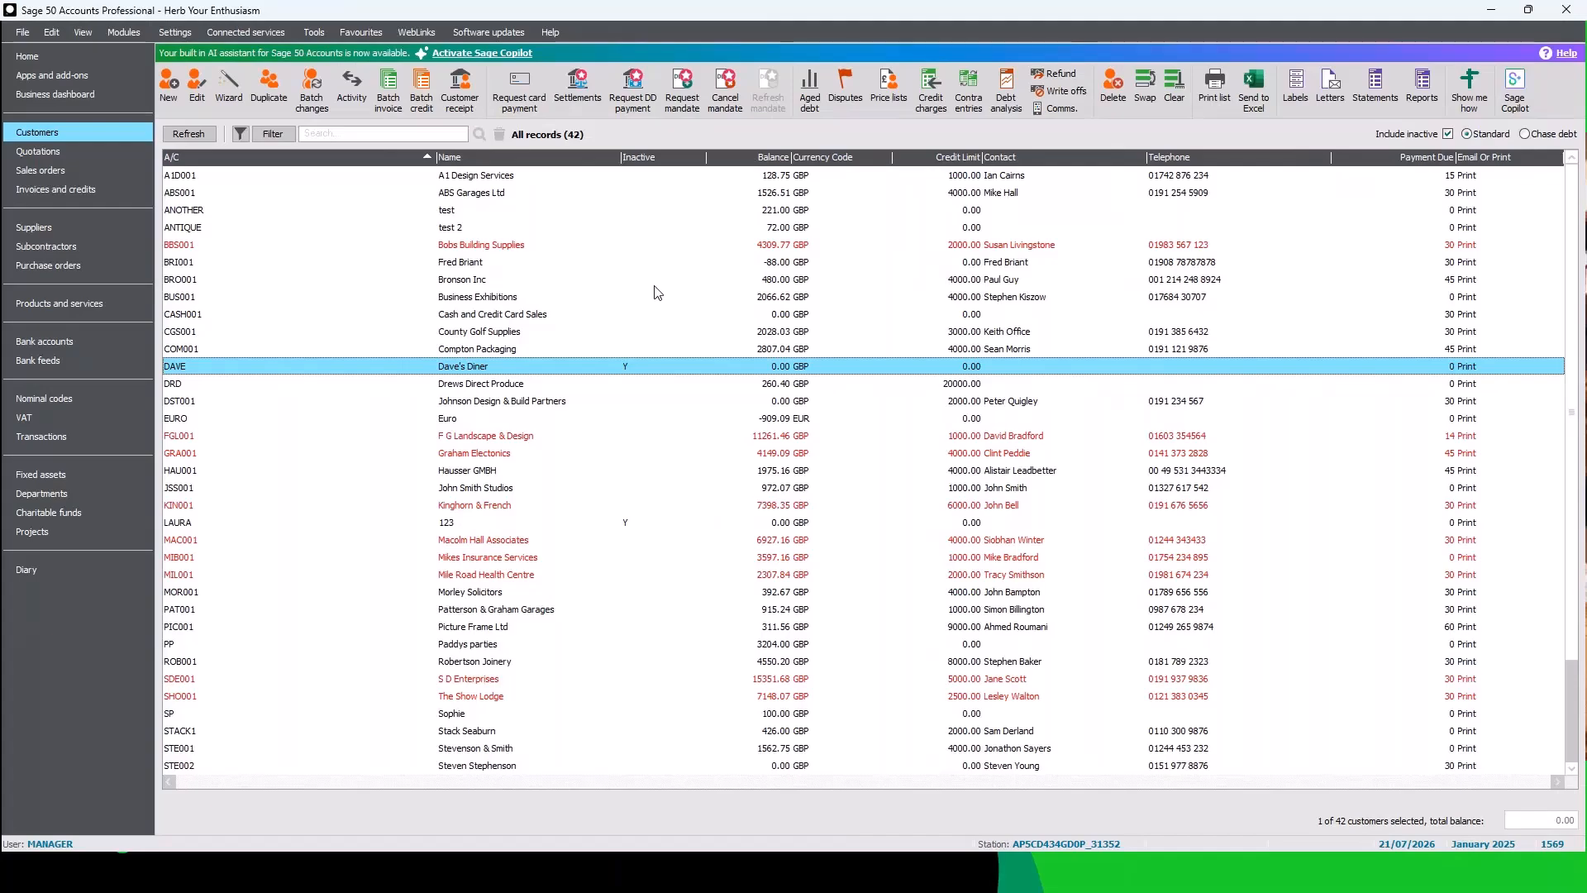
{"action": "left_click", "coordinate": [1447, 135]}
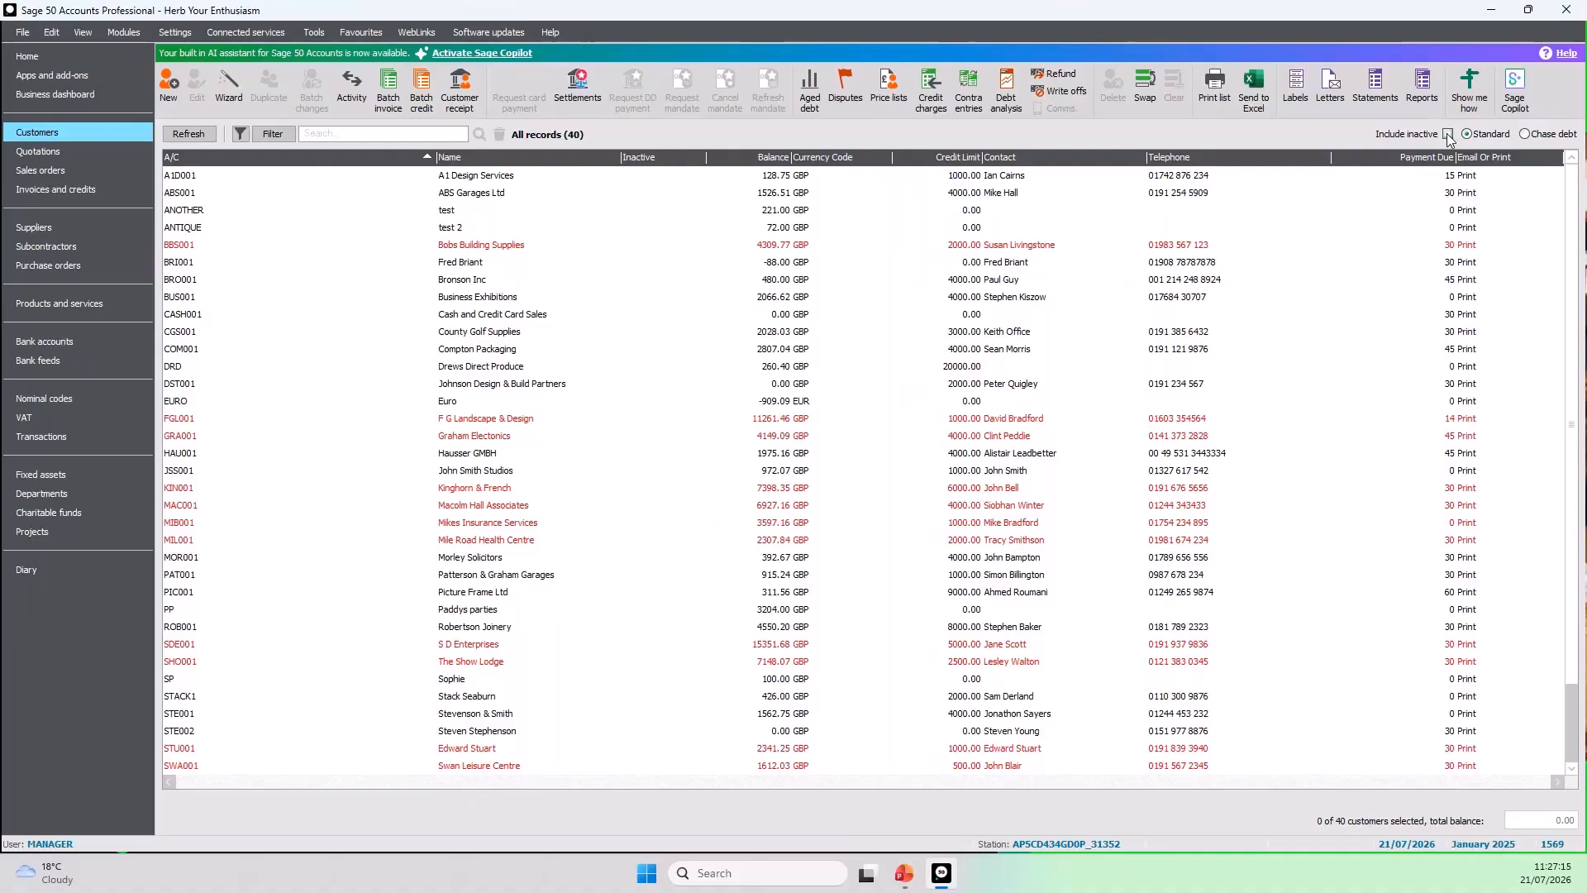
{"action": "left_click", "coordinate": [1447, 135]}
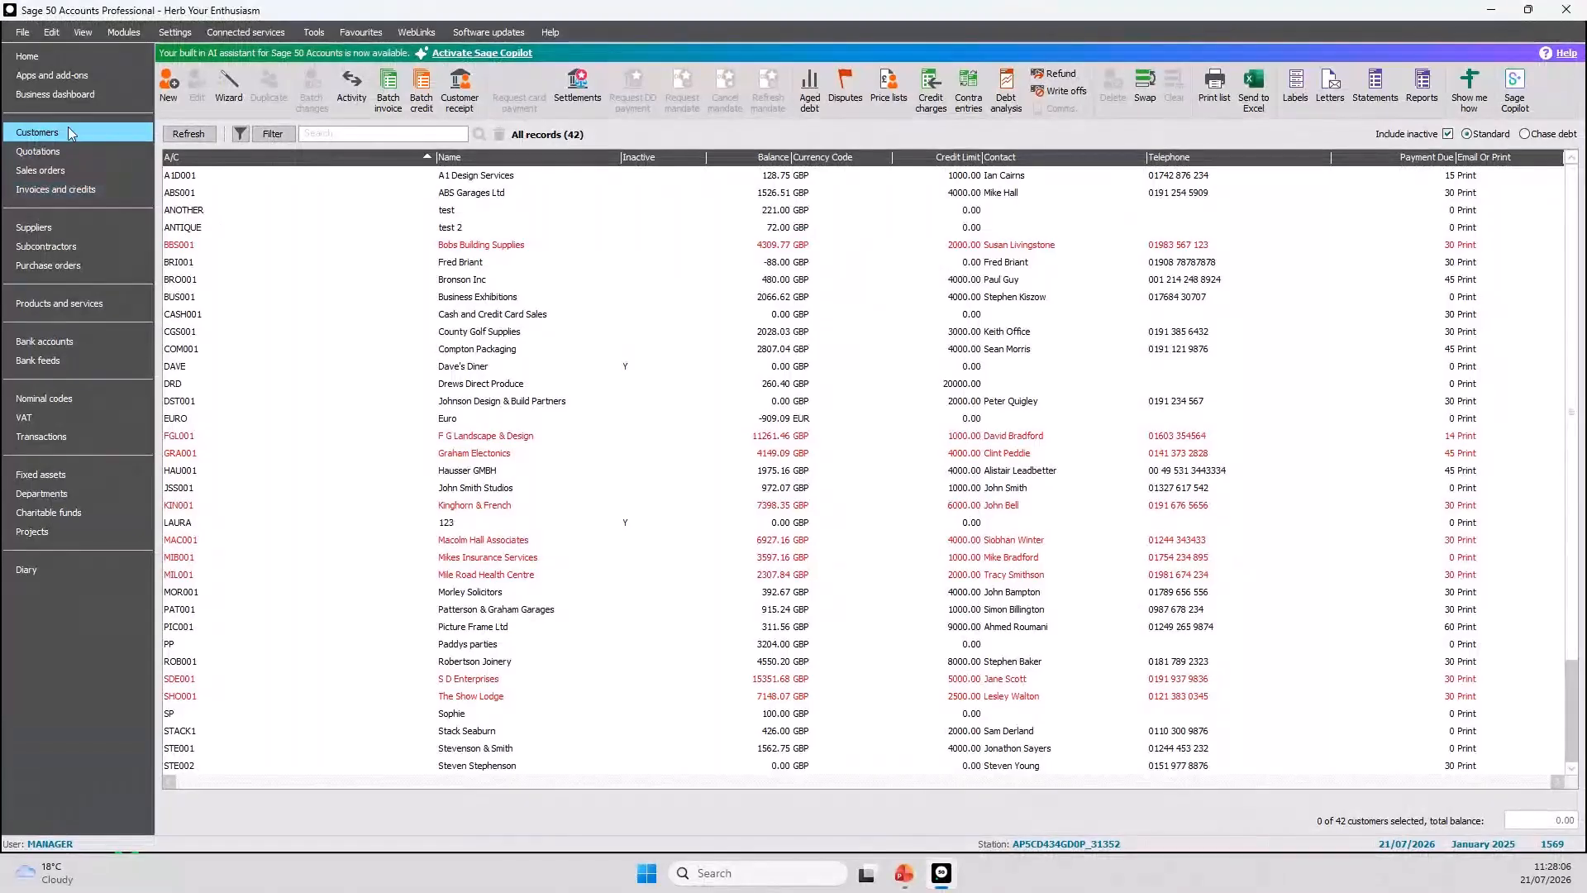
Switch to the demo data company, accepting that other windows close, and view its customer list and its invoices and credits
{"action": "left_click", "coordinate": [27, 36]}
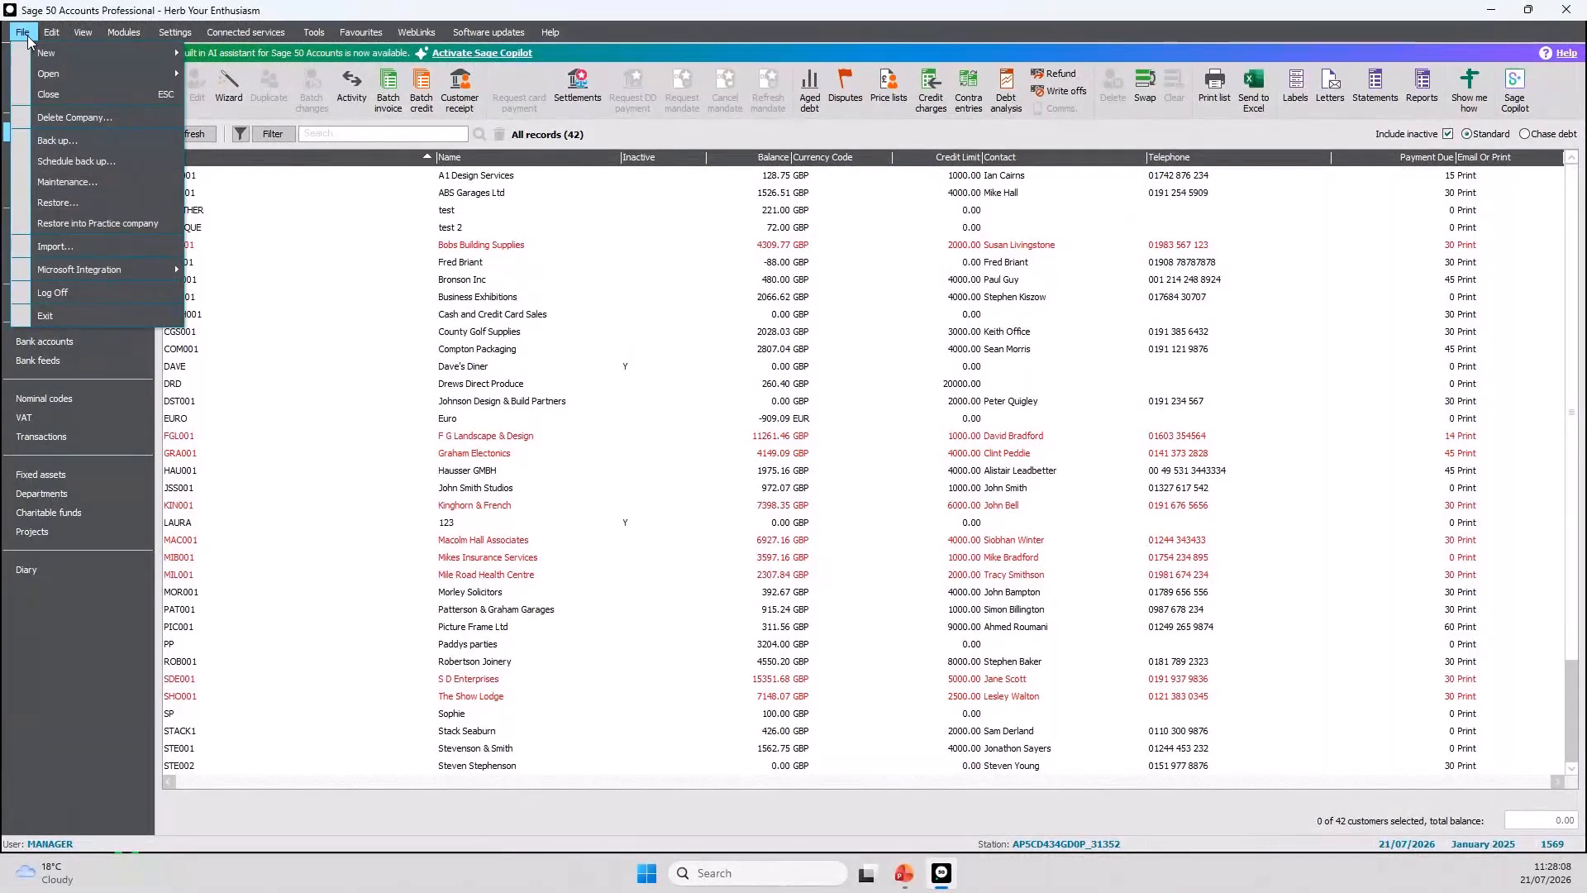
{"action": "mouse_move", "coordinate": [72, 73]}
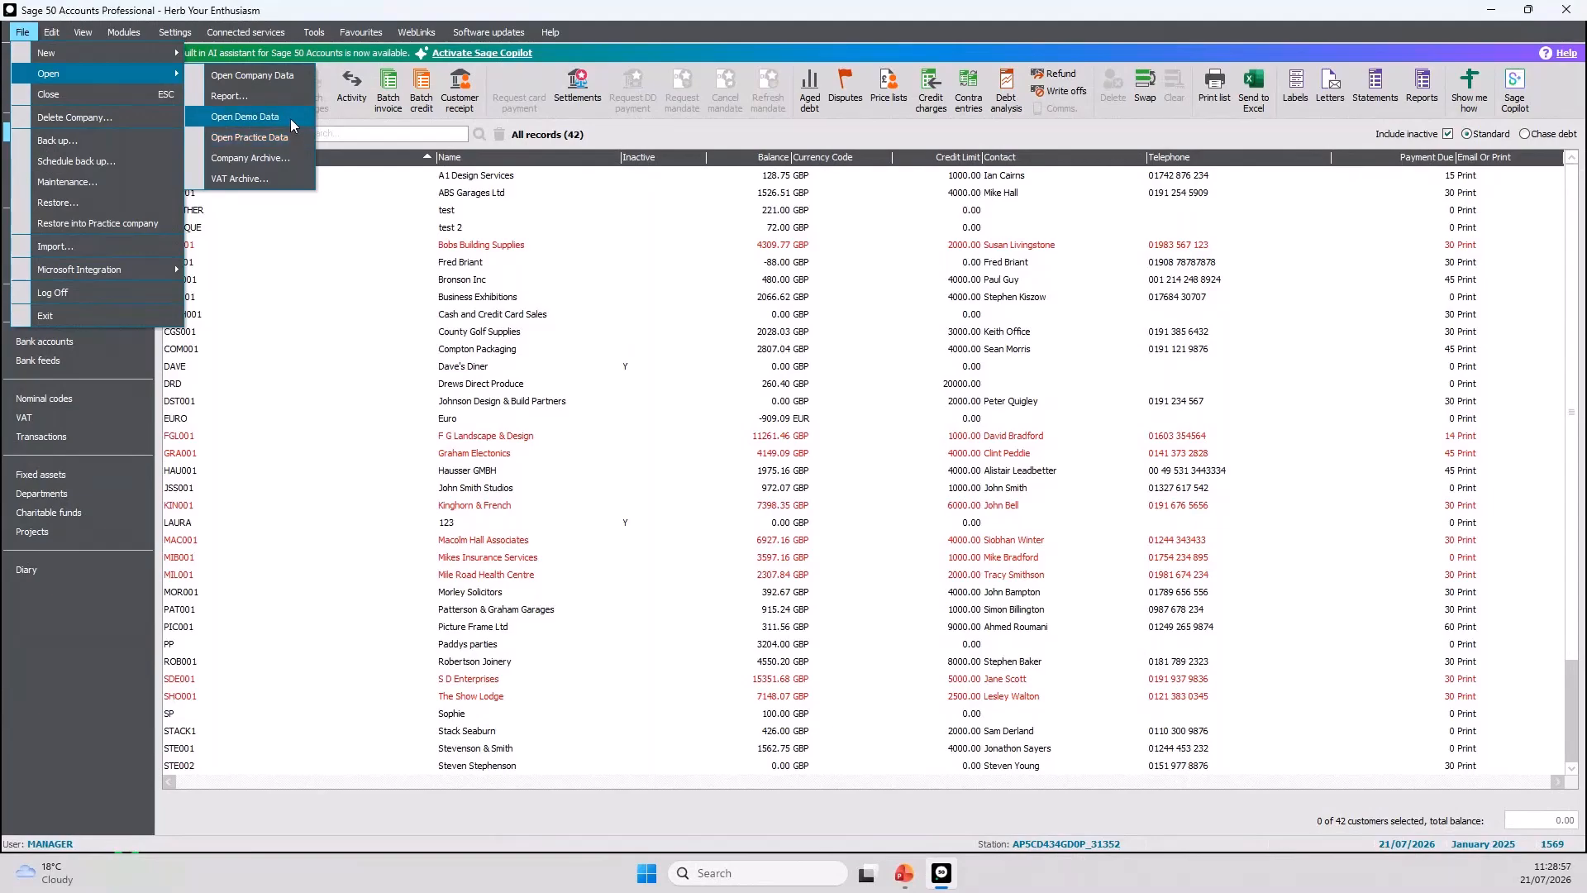
{"action": "left_click", "coordinate": [284, 118]}
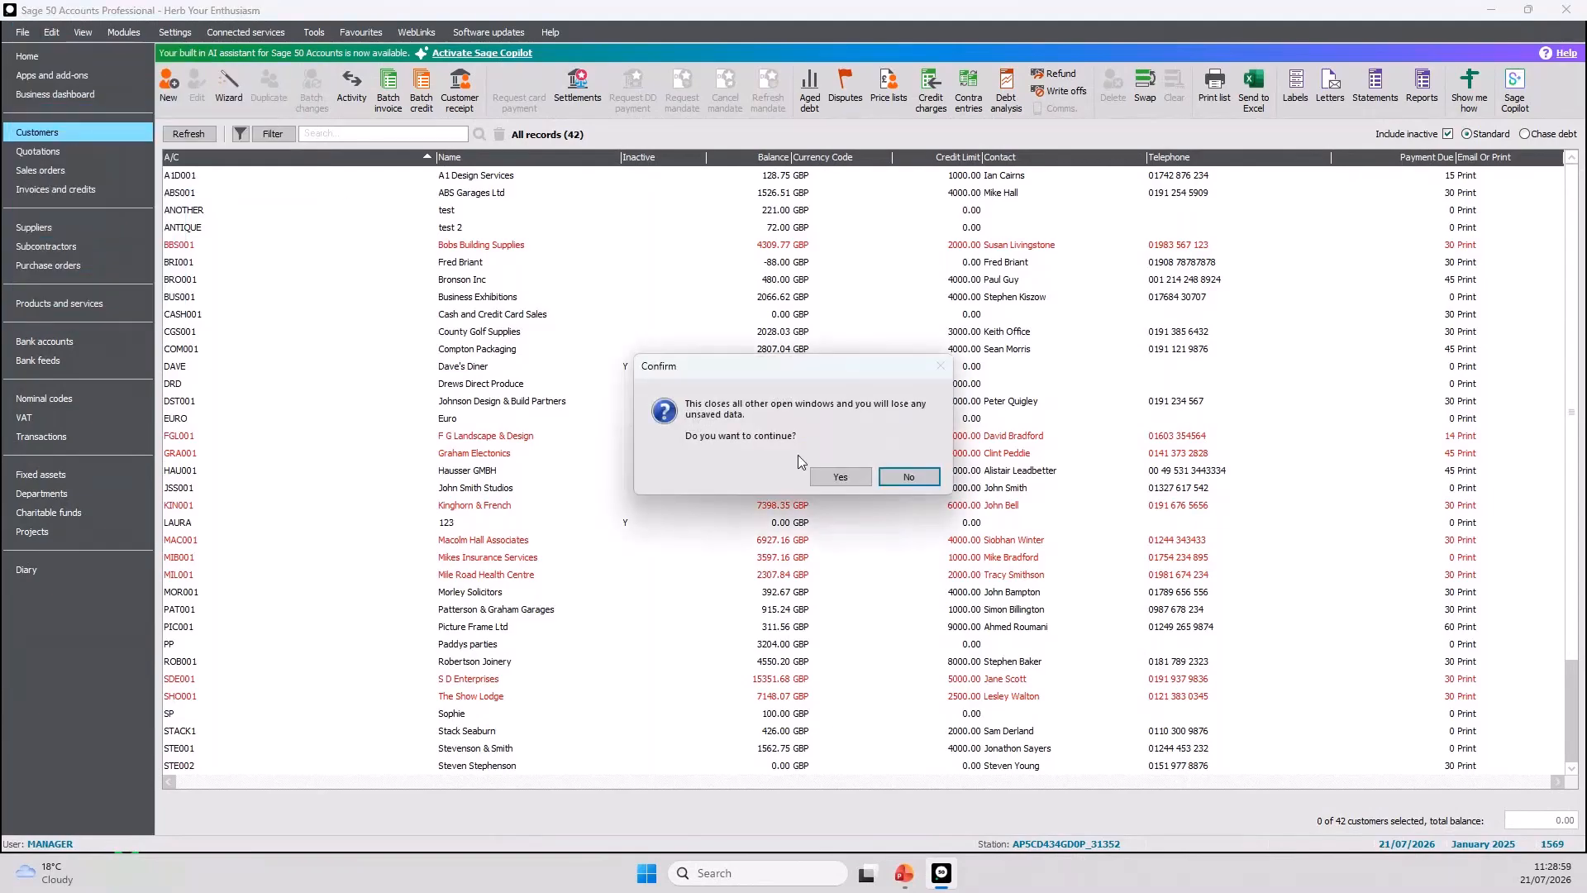
{"action": "left_click", "coordinate": [859, 478]}
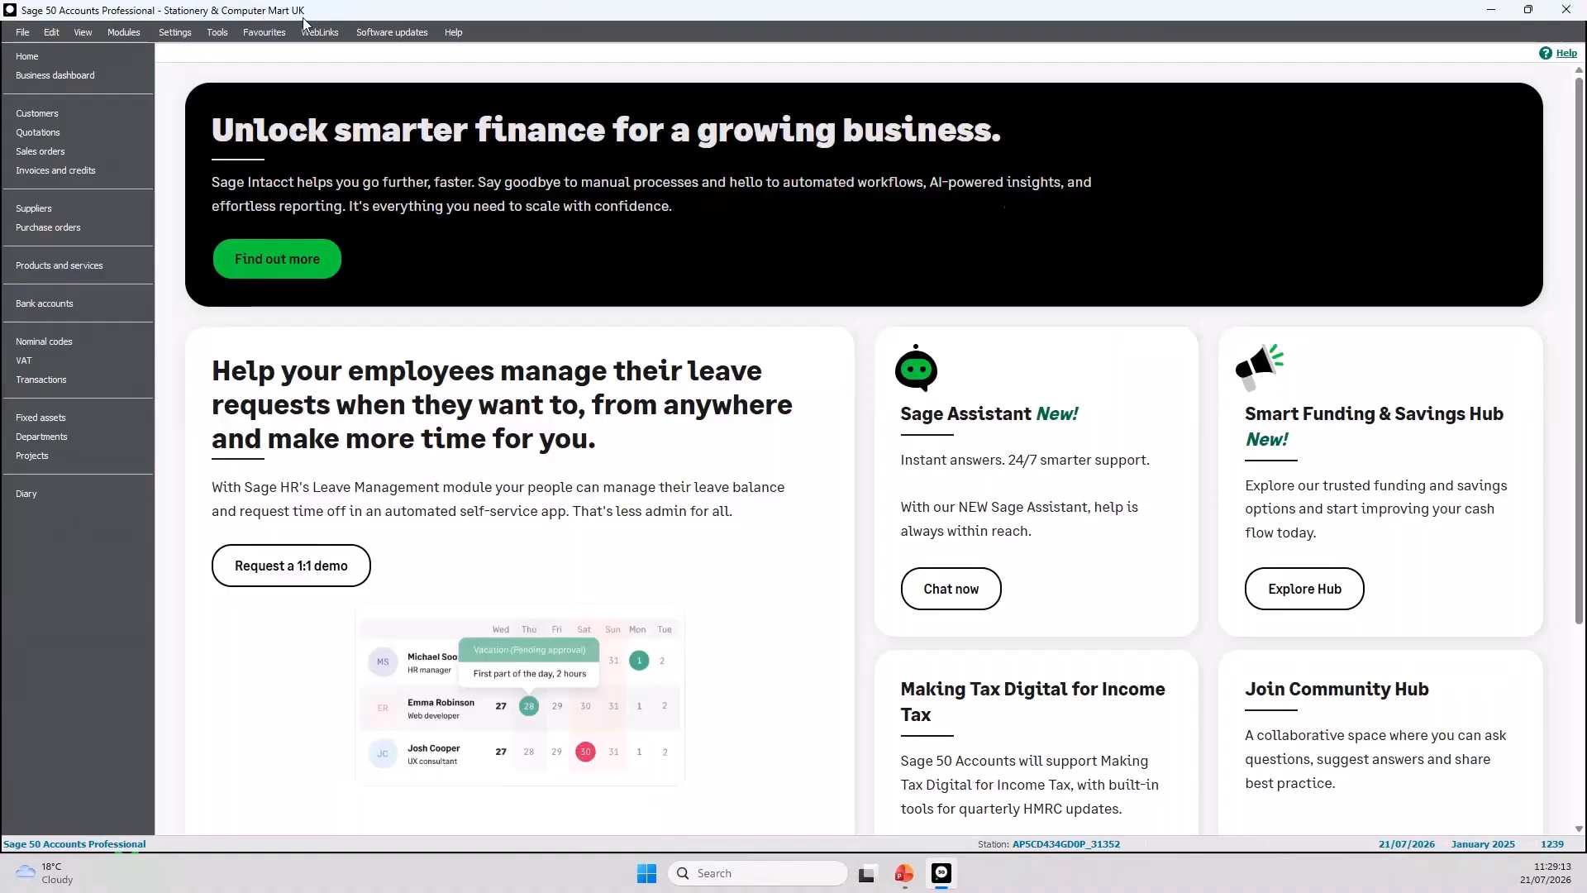
{"action": "left_click", "coordinate": [100, 116]}
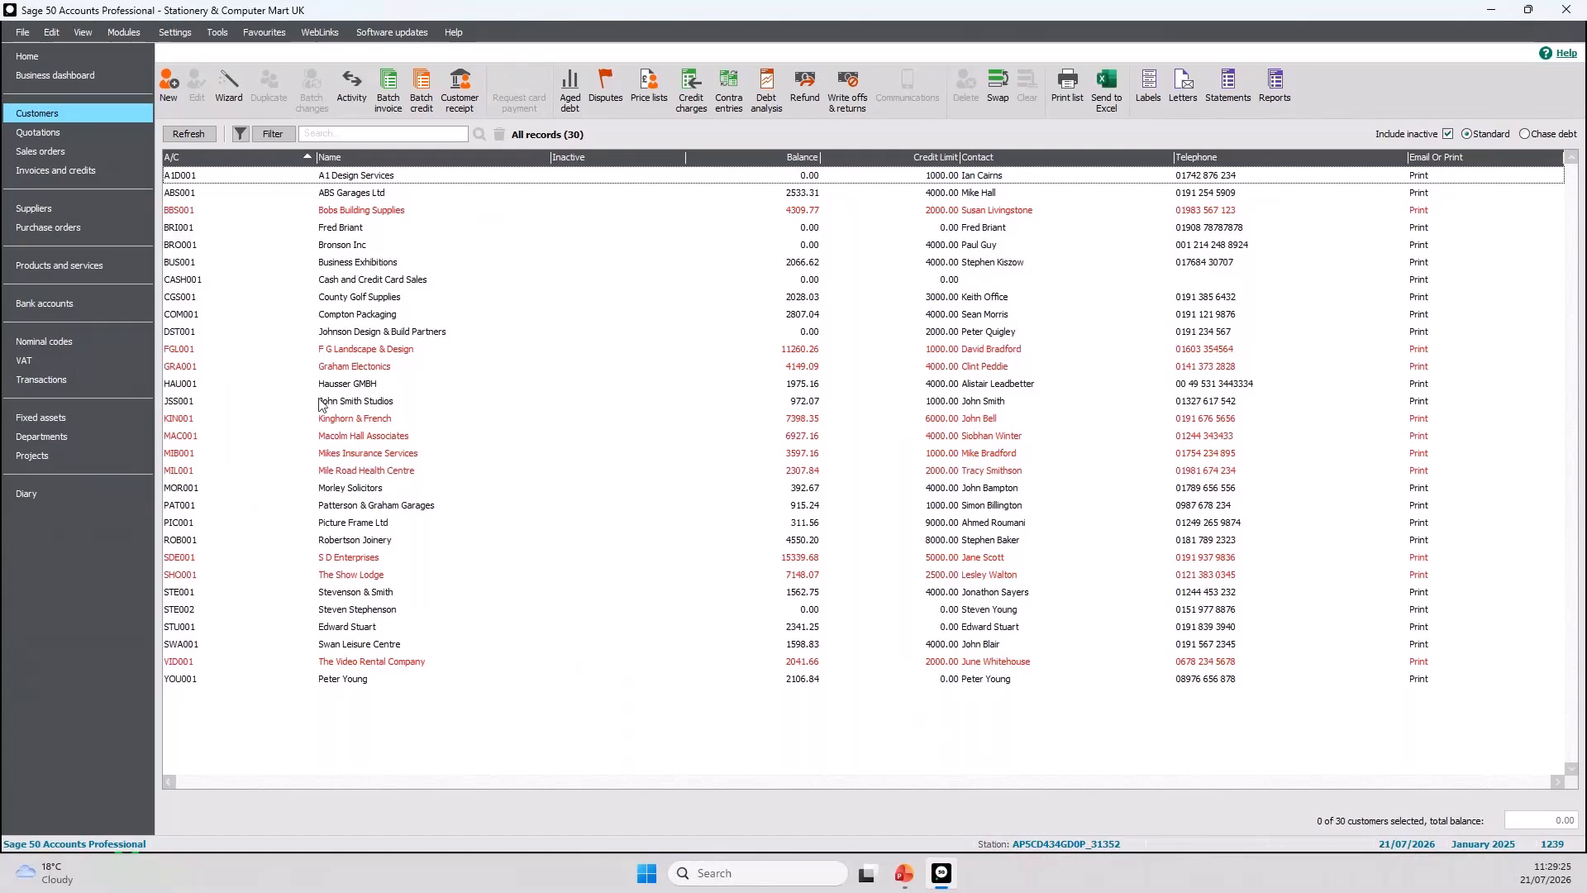
{"action": "left_click", "coordinate": [84, 171]}
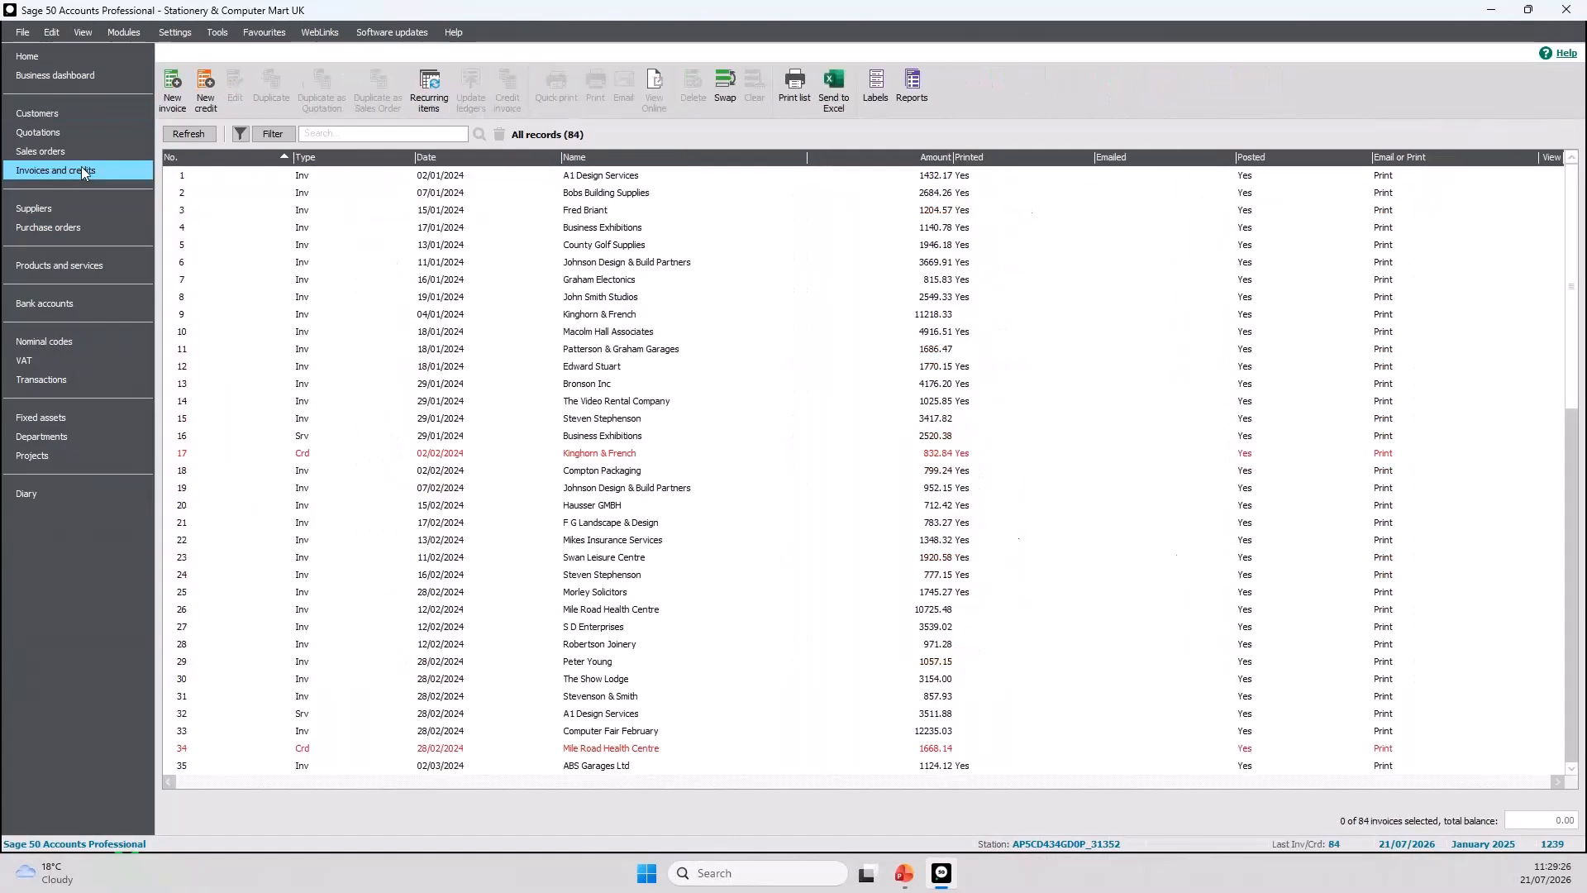